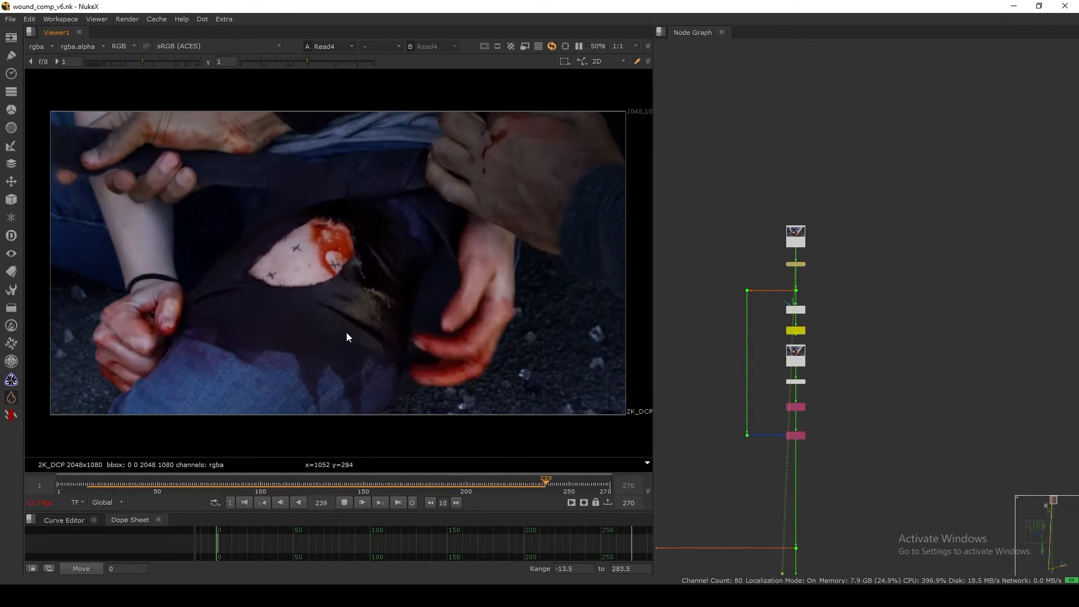
# Play and scrub through the original plate, and return to the first frame.
pyautogui.moveTo(365, 209); pyautogui.dragTo(277, 306)
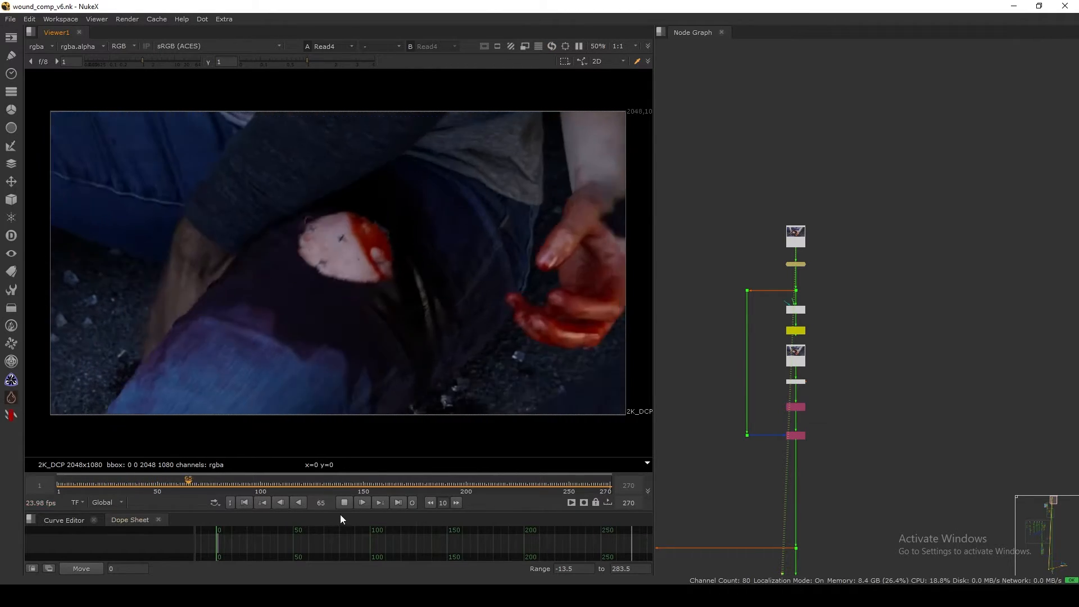
pyautogui.click(344, 503)
pyautogui.click(263, 483)
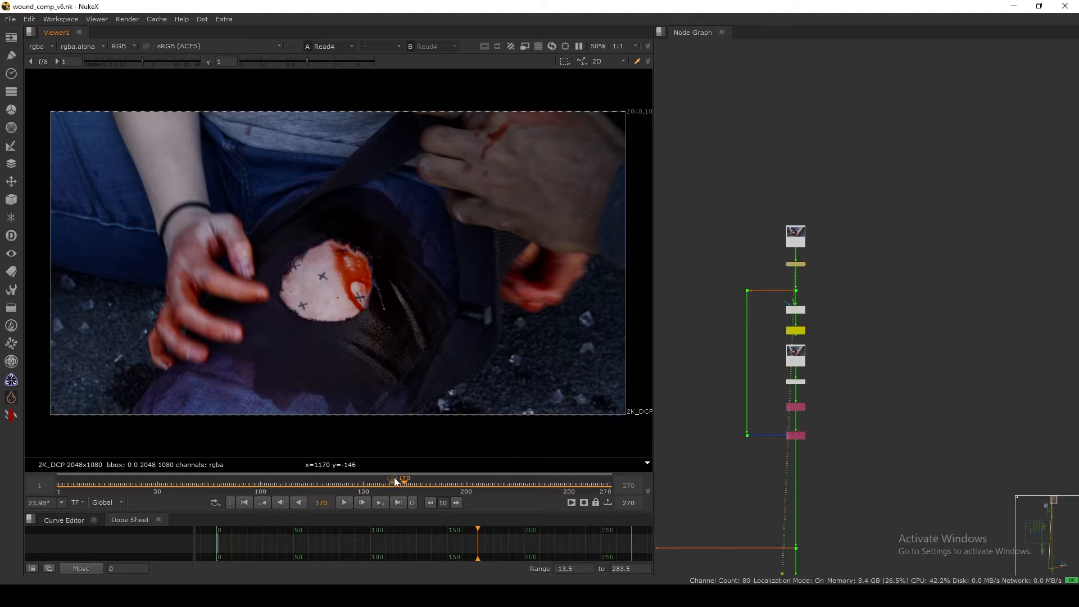
pyautogui.moveTo(418, 484)
pyautogui.mouseDown()
pyautogui.moveTo(444, 487)
pyautogui.moveTo(427, 484)
pyautogui.mouseUp()
pyautogui.click(247, 503)
# View the rendered wound comp Read24 below the WIRTE backdrop, play and scrub it, and go to the last frame.
pyautogui.scroll(-8, 774, 382)
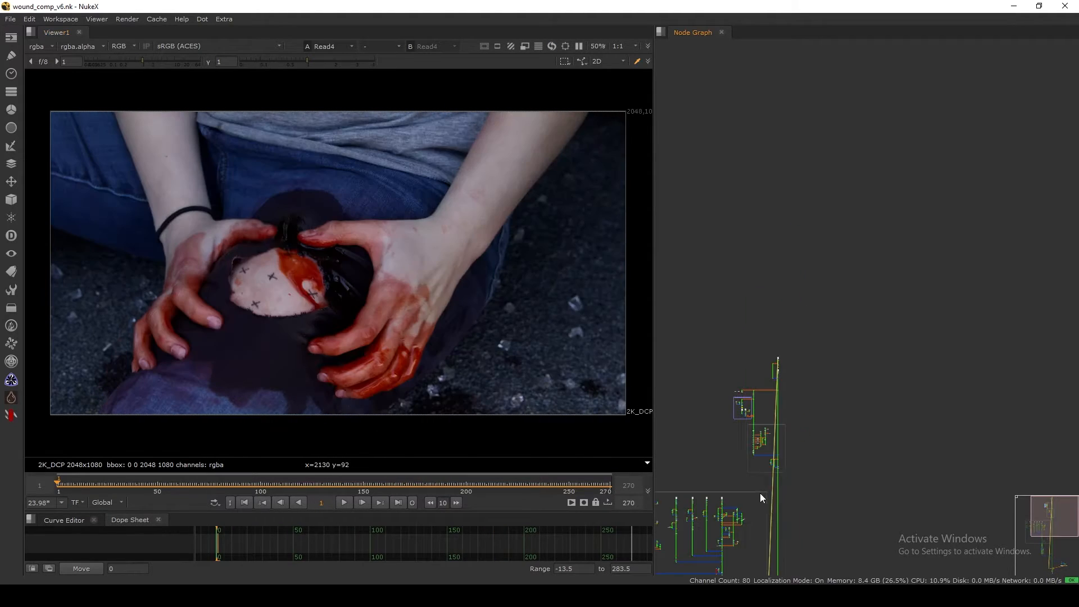
pyautogui.moveTo(760, 493); pyautogui.dragTo(748, 337, button='middle')
pyautogui.moveTo(784, 450); pyautogui.dragTo(775, 225, button='middle')
pyautogui.moveTo(781, 355); pyautogui.dragTo(726, 377, button='middle')
pyautogui.scroll(10, 768, 336)
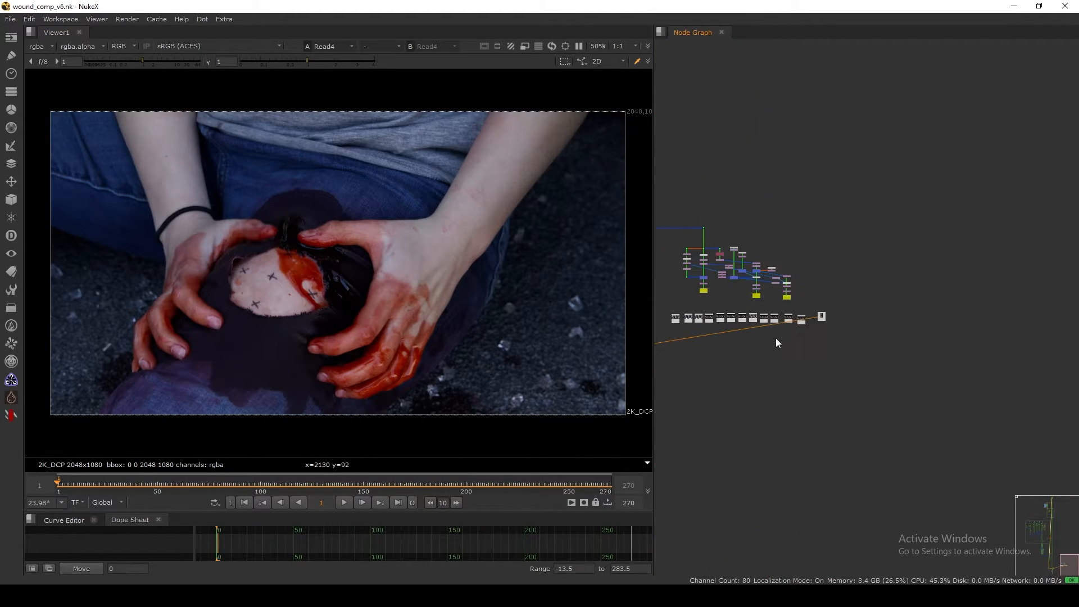
pyautogui.moveTo(814, 308); pyautogui.dragTo(814, 324, button='middle')
pyautogui.moveTo(667, 403); pyautogui.dragTo(885, 336, button='middle')
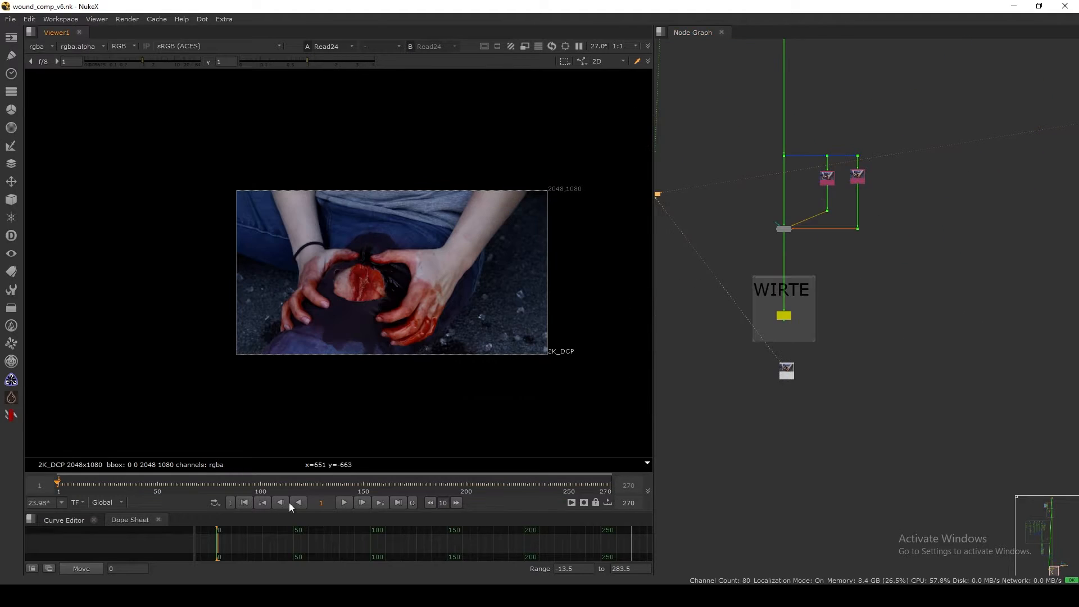
pyautogui.click(345, 502)
pyautogui.moveTo(253, 486); pyautogui.dragTo(314, 487)
pyautogui.click(400, 503)
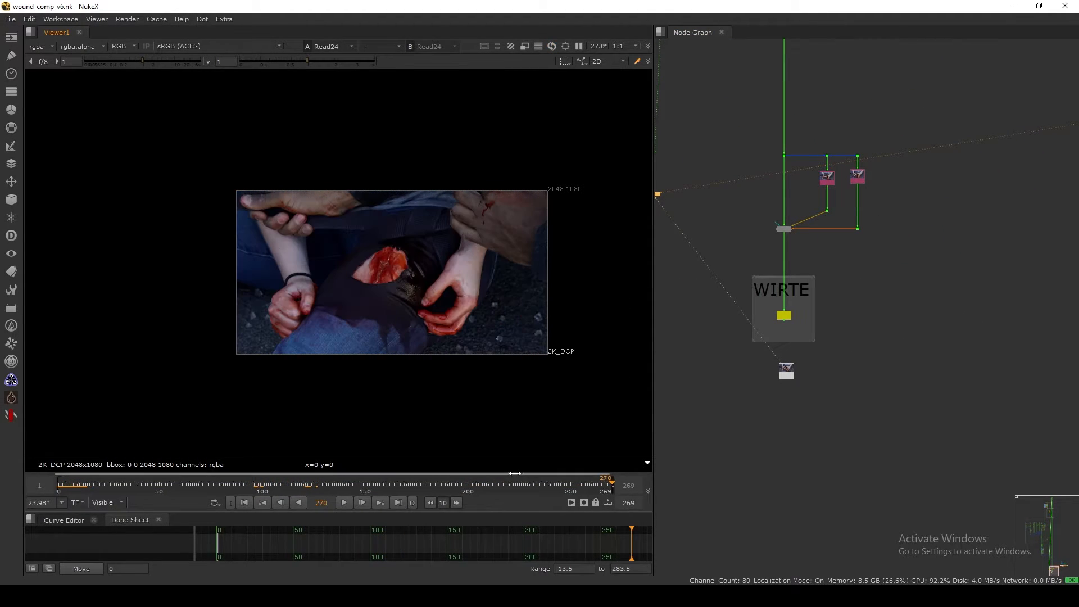
# Set the timeline range to Global and review the rendered comp, ending on frame 245.
pyautogui.moveTo(443, 475); pyautogui.dragTo(437, 475)
pyautogui.click(107, 502)
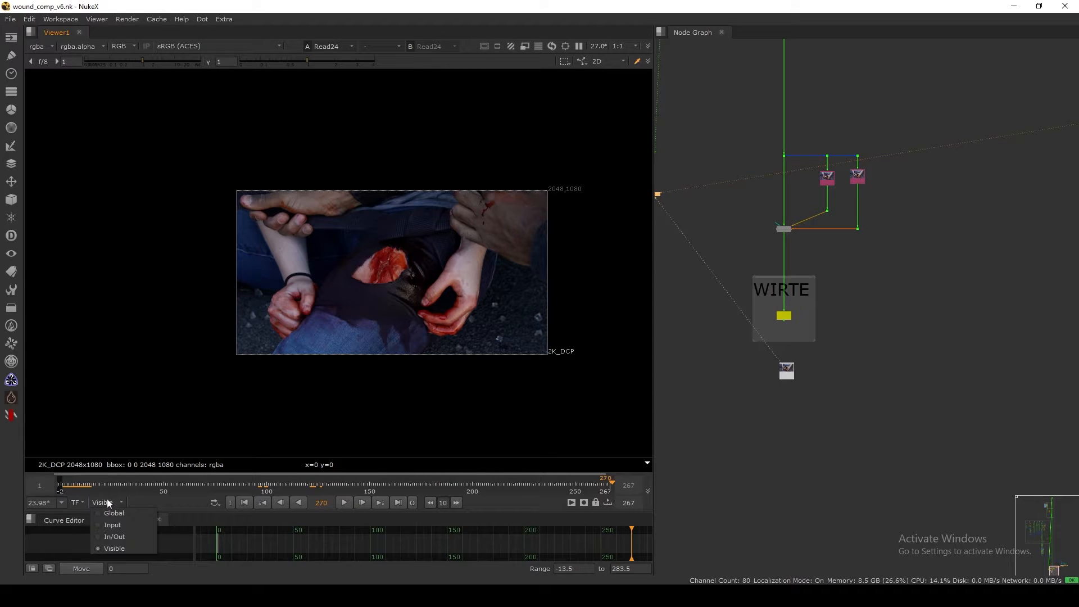
pyautogui.click(110, 517)
pyautogui.click(344, 503)
pyautogui.click(345, 503)
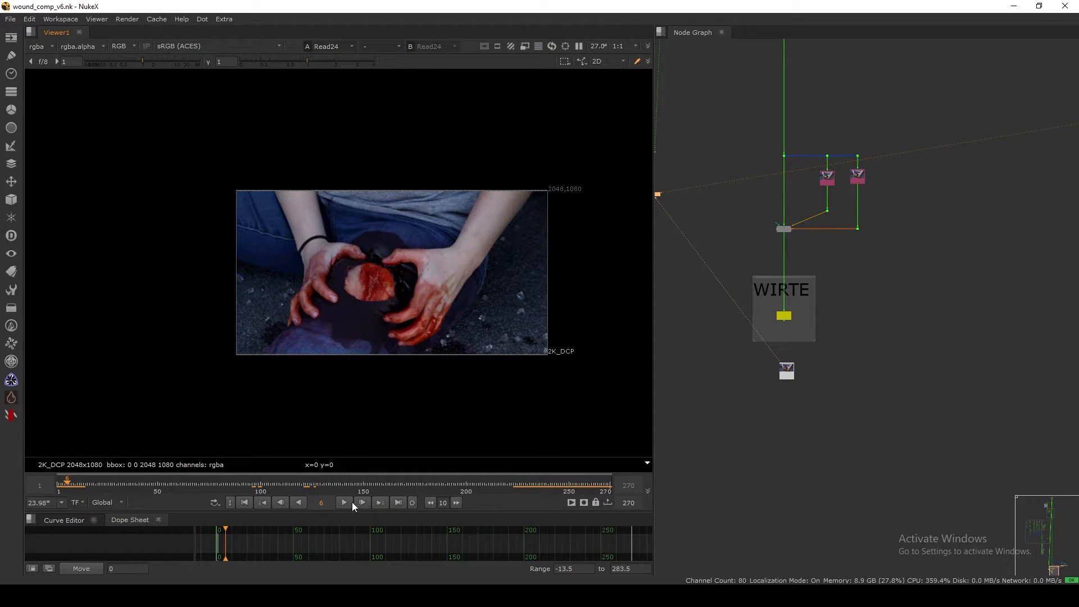
pyautogui.click(558, 483)
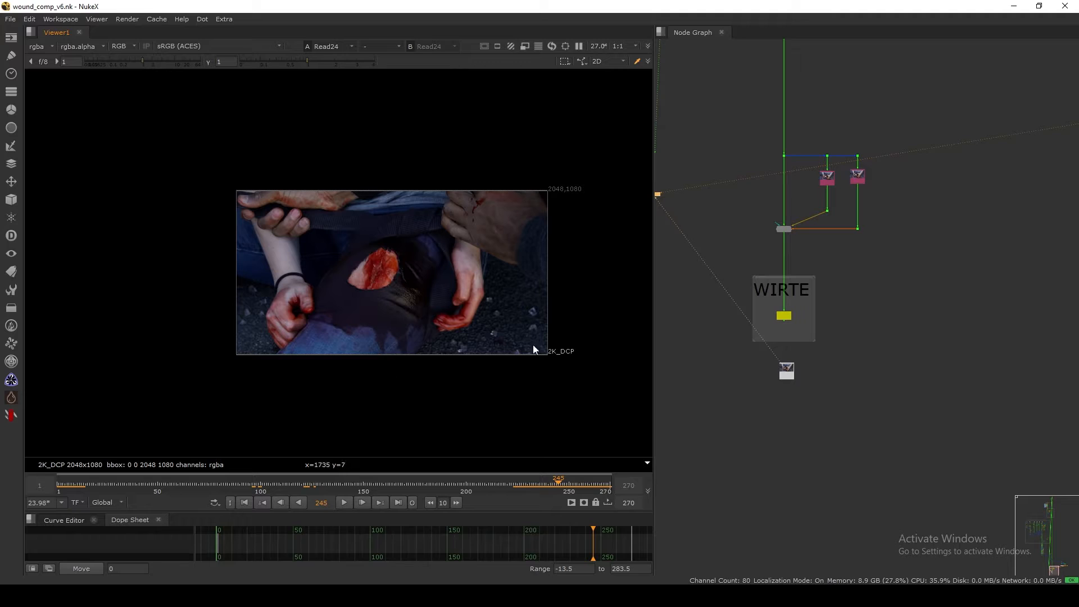
# View the original plate through the dot near the start of the node tree, at the first frame.
pyautogui.scroll(-5, 772, 281)
pyautogui.moveTo(772, 233); pyautogui.dragTo(771, 422, button='middle')
pyautogui.scroll(-3, 770, 419)
pyautogui.moveTo(758, 293); pyautogui.dragTo(742, 476, button='middle')
pyautogui.moveTo(774, 248); pyautogui.dragTo(771, 433, button='middle')
pyautogui.scroll(4, 770, 231)
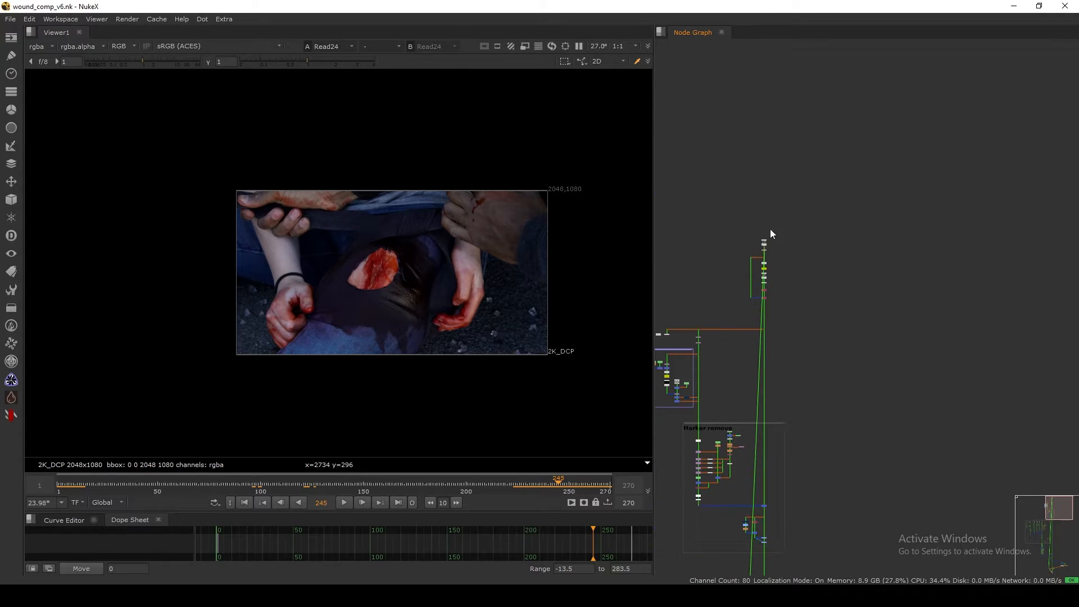
pyautogui.scroll(6, 770, 236)
pyautogui.click(735, 276)
pyautogui.press('1')
pyautogui.click(246, 502)
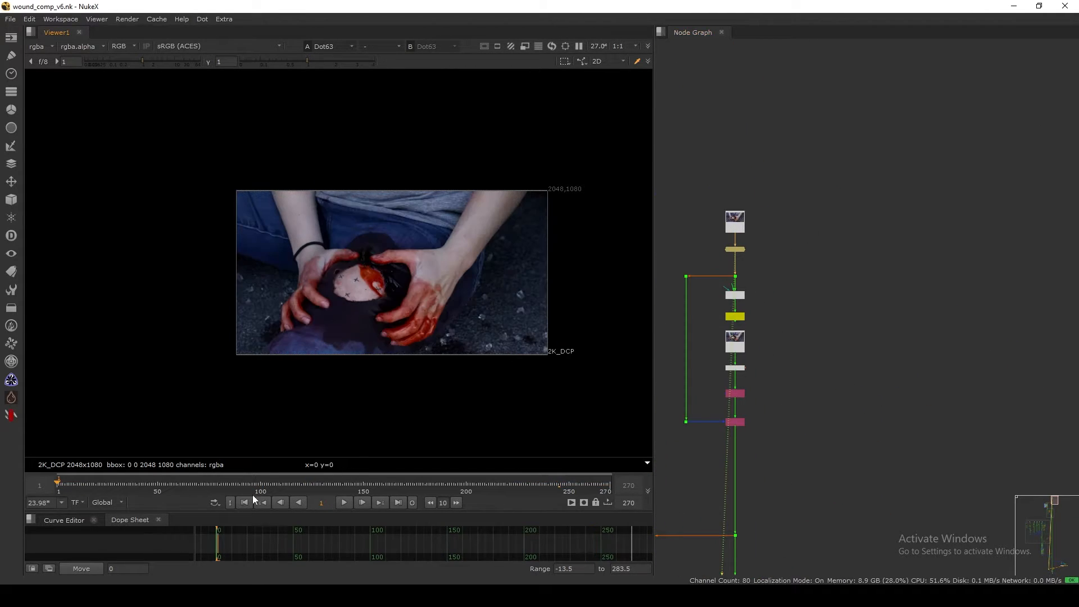
# Play the plate with the marked skin patch enlarged, check frame 50, and replay it from the first frame.
pyautogui.scroll(4, 396, 275)
pyautogui.scroll(-2, 406, 305)
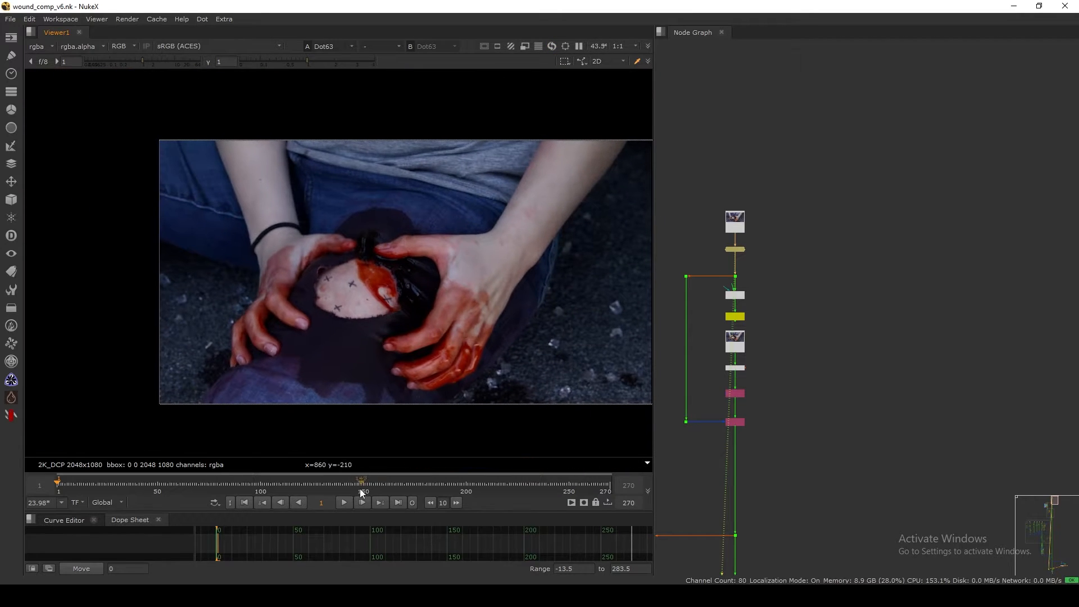
pyautogui.click(343, 503)
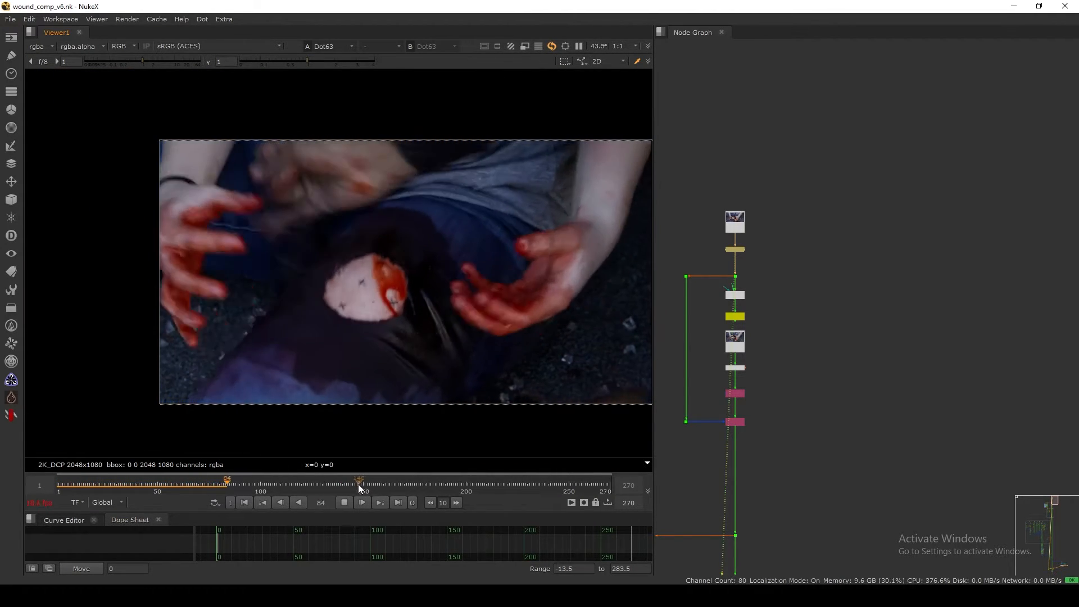
pyautogui.click(344, 502)
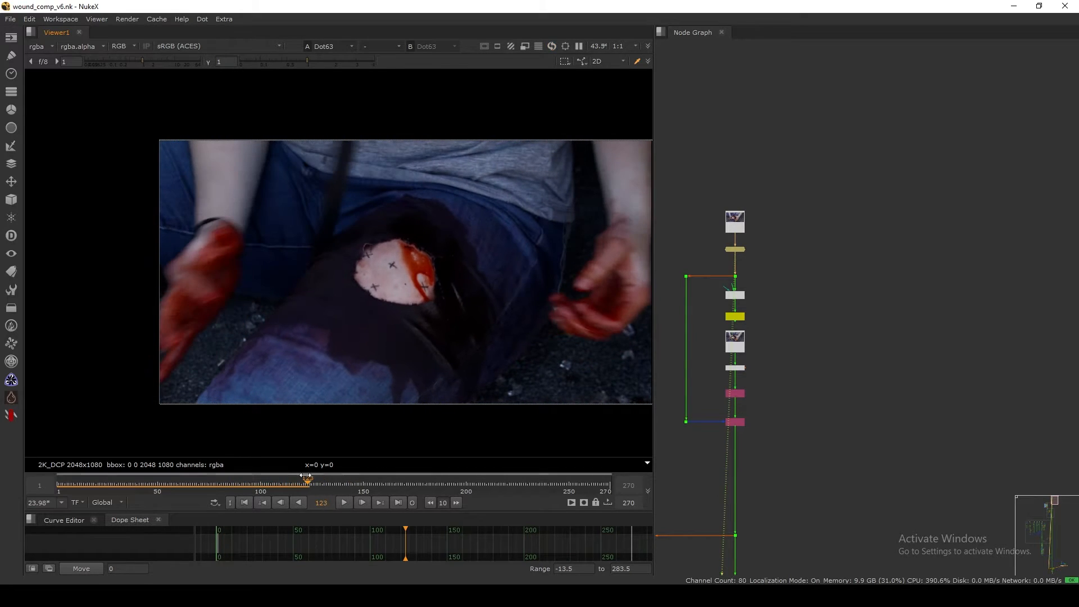
pyautogui.moveTo(306, 477); pyautogui.dragTo(159, 504)
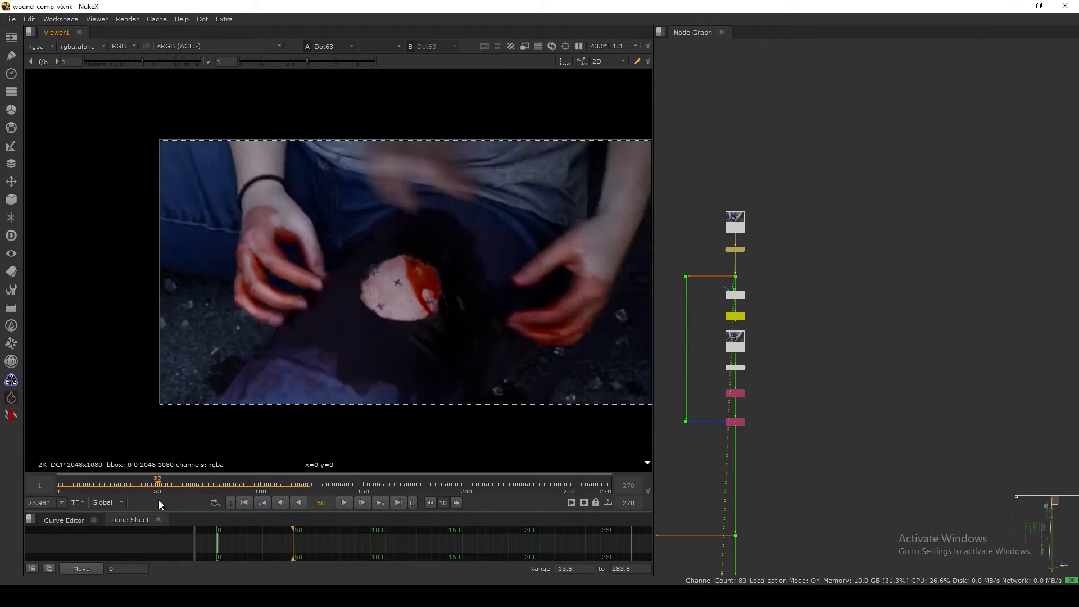
pyautogui.click(244, 501)
pyautogui.click(344, 503)
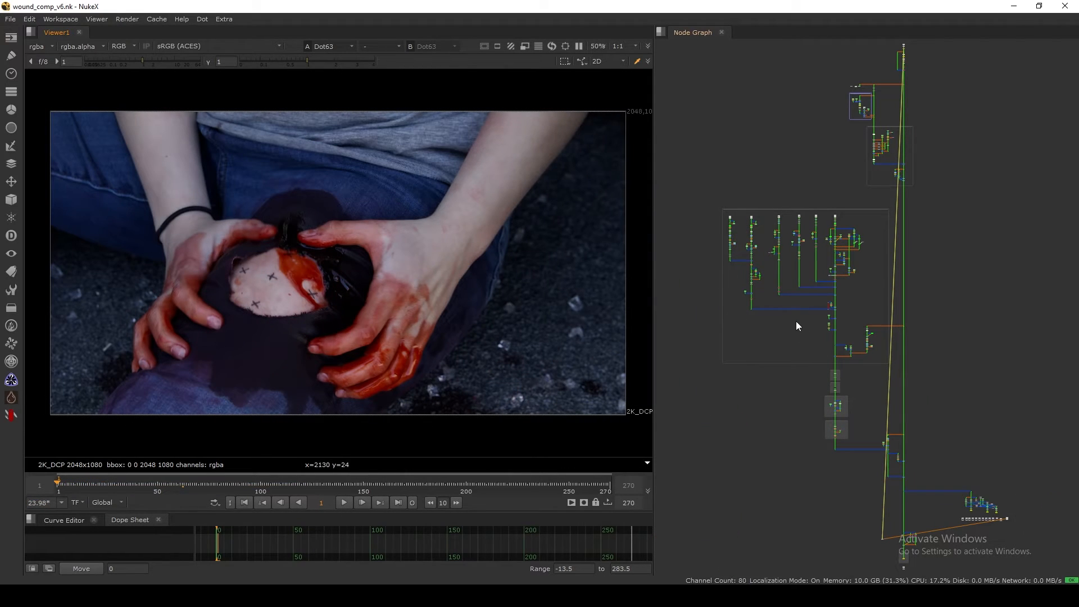
# Examine the node tree from its overview down to the Write4 and Read24 nodes at its end.
pyautogui.moveTo(829, 224); pyautogui.dragTo(766, 321, button='middle')
pyautogui.moveTo(893, 322); pyautogui.dragTo(957, 222, button='middle')
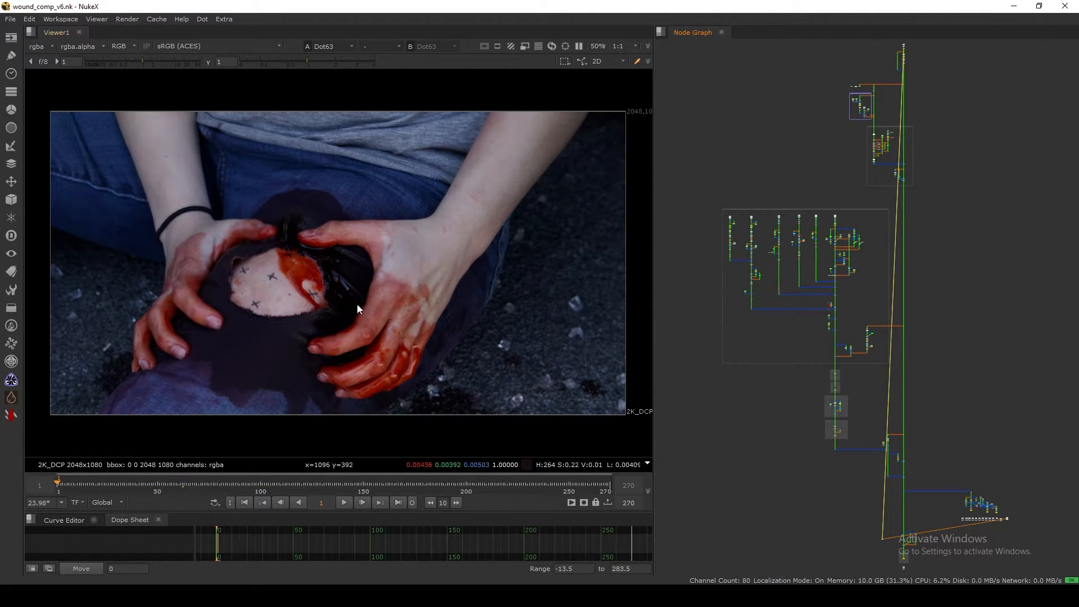
pyautogui.moveTo(809, 284); pyautogui.dragTo(751, 350, button='middle')
pyautogui.moveTo(887, 87); pyautogui.dragTo(808, 166)
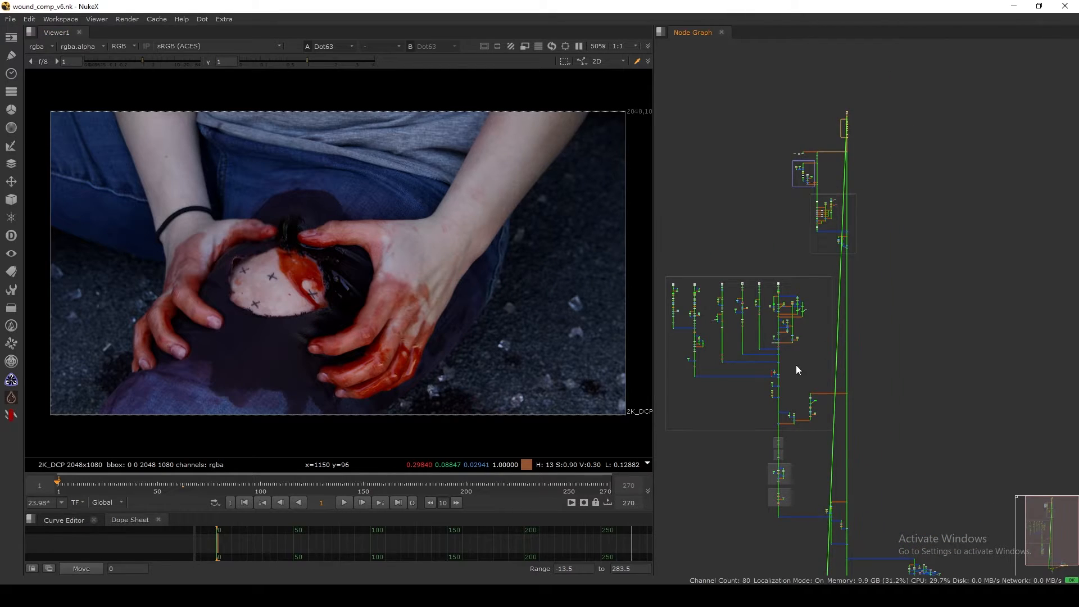
pyautogui.moveTo(806, 486); pyautogui.dragTo(795, 254, button='middle')
pyautogui.scroll(1, 809, 262)
pyautogui.scroll(10, 872, 377)
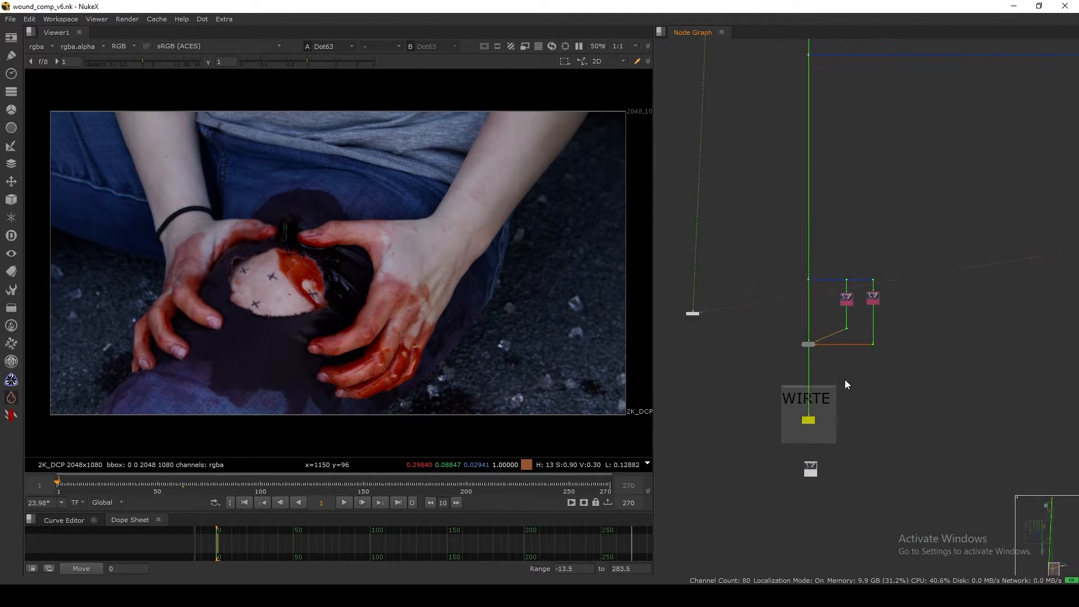
pyautogui.moveTo(807, 343); pyautogui.dragTo(826, 188, button='middle')
pyautogui.click(806, 415)
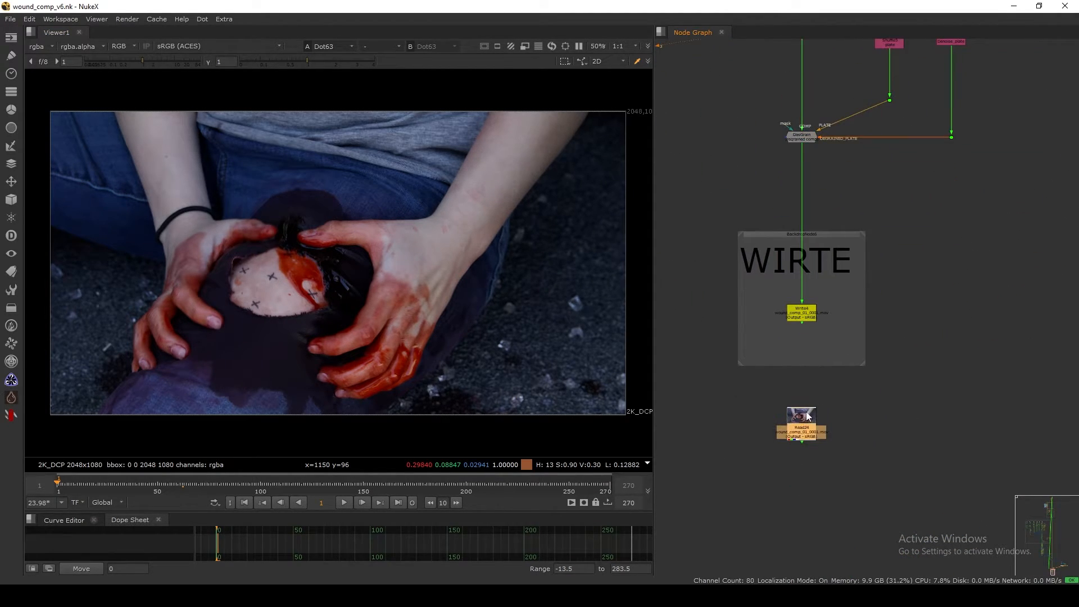
pyautogui.scroll(3, 810, 409)
pyautogui.moveTo(816, 429); pyautogui.dragTo(814, 418)
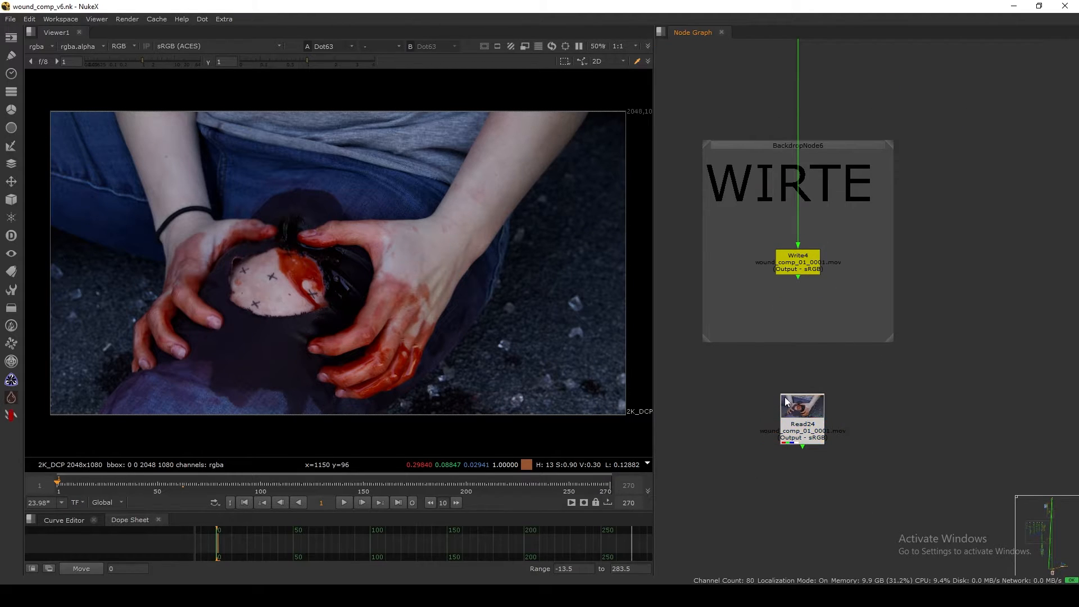
# Examine the branches in the upper part of the node tree, and play the plate to inspect the wound area.
pyautogui.scroll(-10, 808, 268)
pyautogui.moveTo(892, 132); pyautogui.dragTo(791, 224)
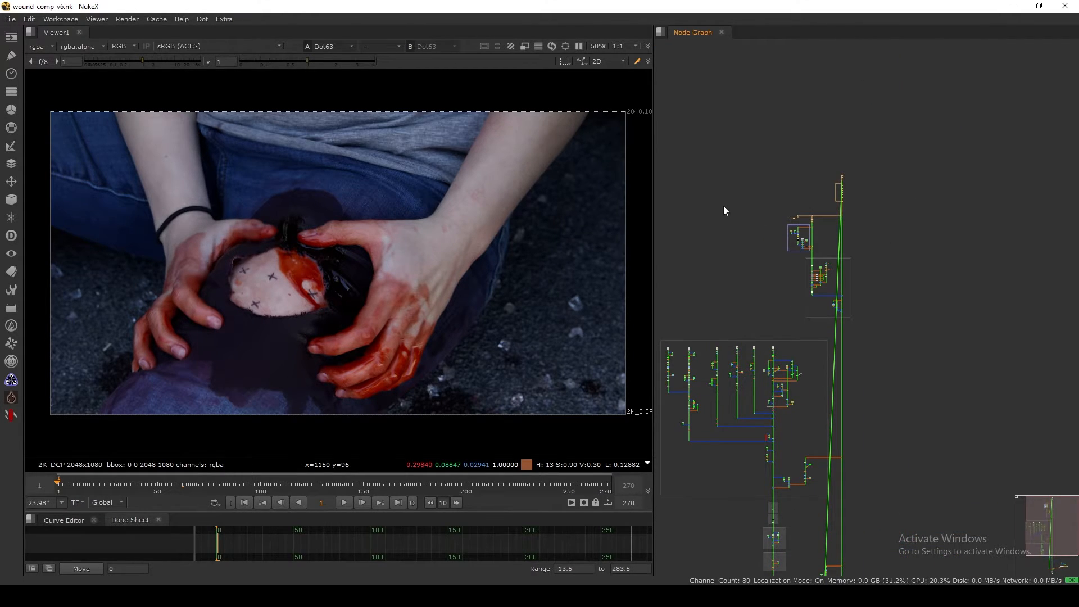
pyautogui.moveTo(785, 282); pyautogui.dragTo(807, 209, button='middle')
pyautogui.moveTo(907, 96); pyautogui.dragTo(844, 382)
pyautogui.keyDown('shift'); pyautogui.moveTo(904, 248); pyautogui.dragTo(695, 399); pyautogui.keyUp('shift')
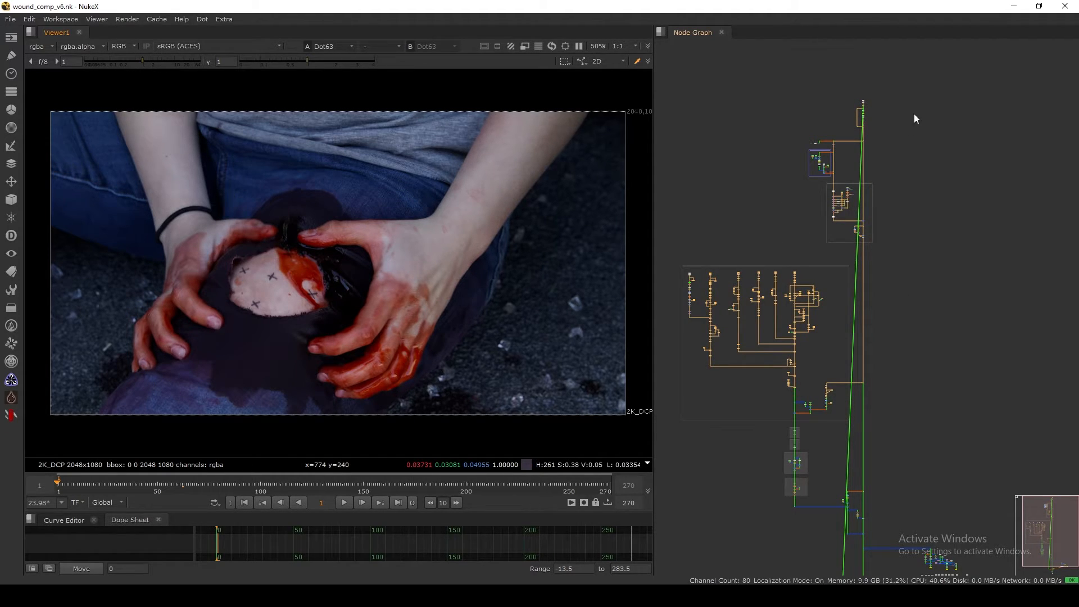
pyautogui.moveTo(800, 212); pyautogui.dragTo(774, 254, button='middle')
pyautogui.moveTo(776, 255); pyautogui.dragTo(756, 284)
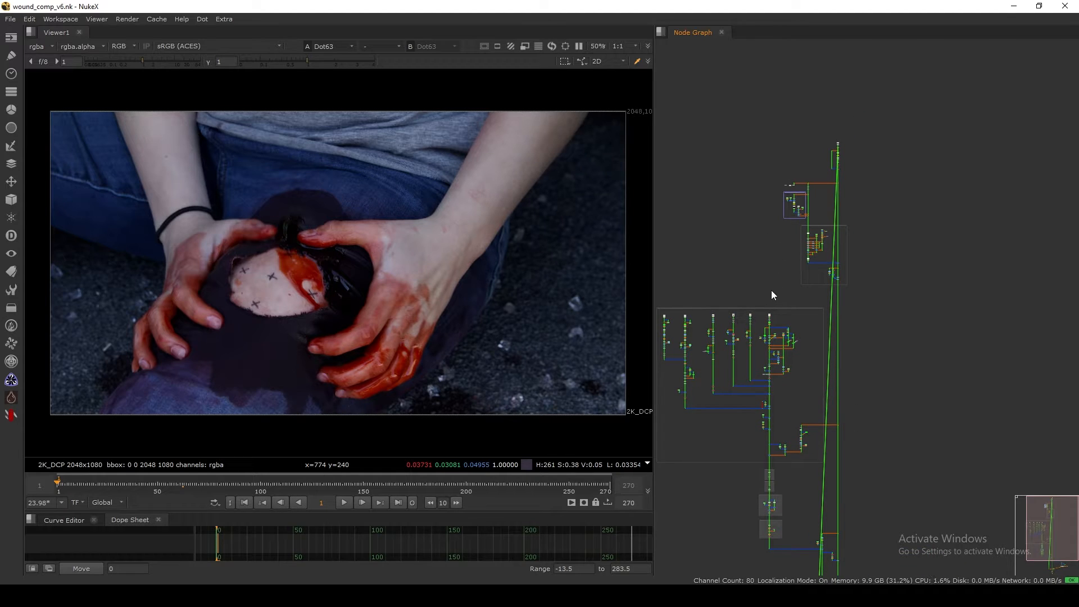
pyautogui.click(344, 503)
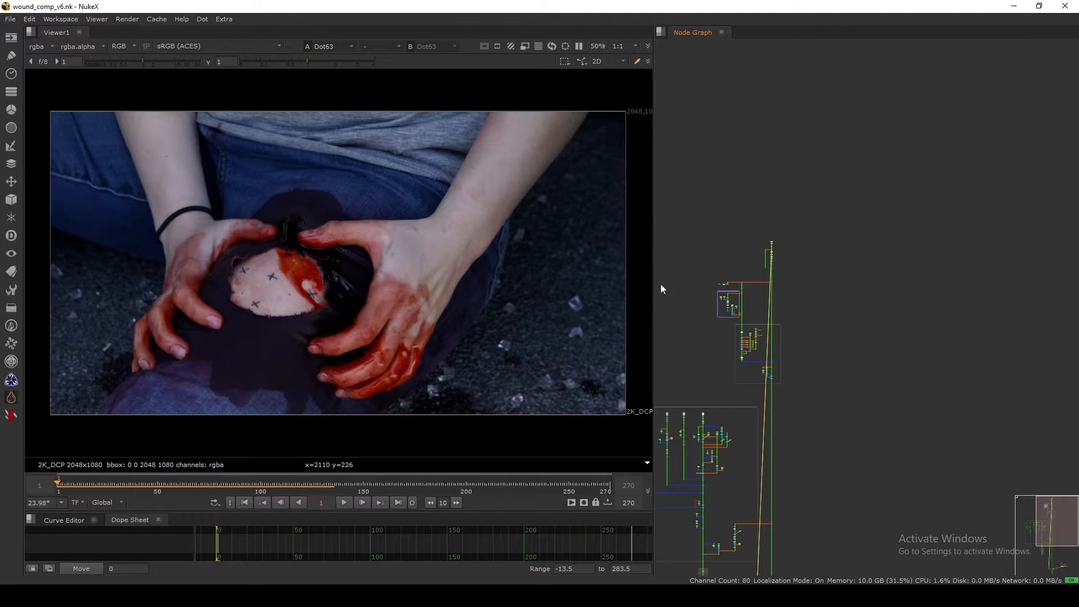
pyautogui.keyDown('ctrl'); pyautogui.keyDown('shift'); pyautogui.moveTo(346, 245); pyautogui.dragTo(204, 364); pyautogui.keyUp('shift'); pyautogui.keyUp('ctrl')
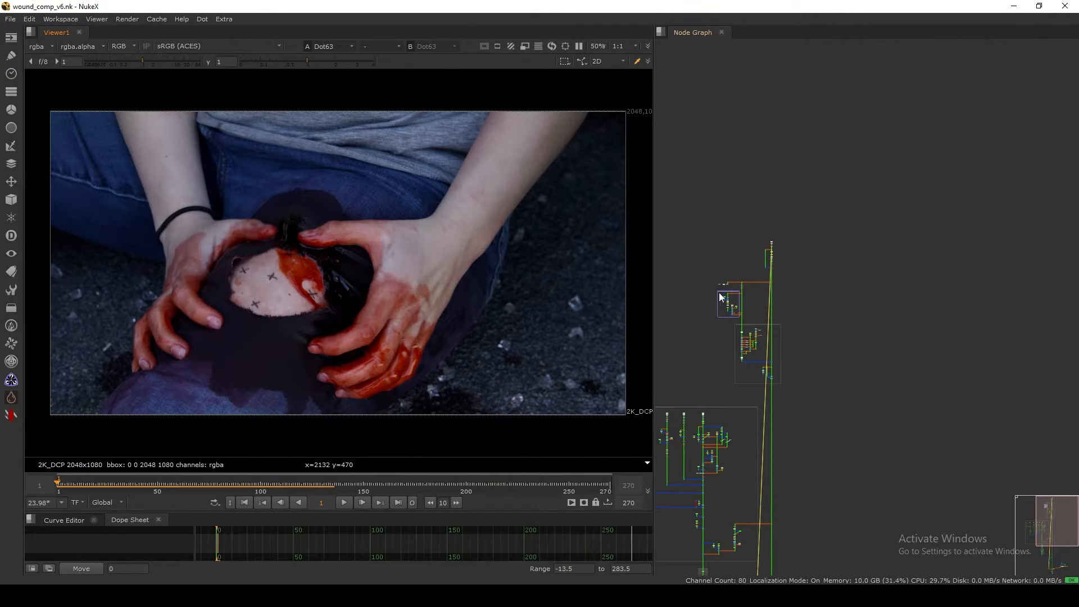
# View the outputs of SmartVector1 and the rendered vector sequence Read1 inside BackdropNode2.
pyautogui.scroll(5, 827, 237)
pyautogui.moveTo(827, 238); pyautogui.dragTo(820, 215, button='middle')
pyautogui.click(810, 268)
pyautogui.press('1')
pyautogui.click(809, 334)
pyautogui.press('1')
pyautogui.scroll(3, 809, 334)
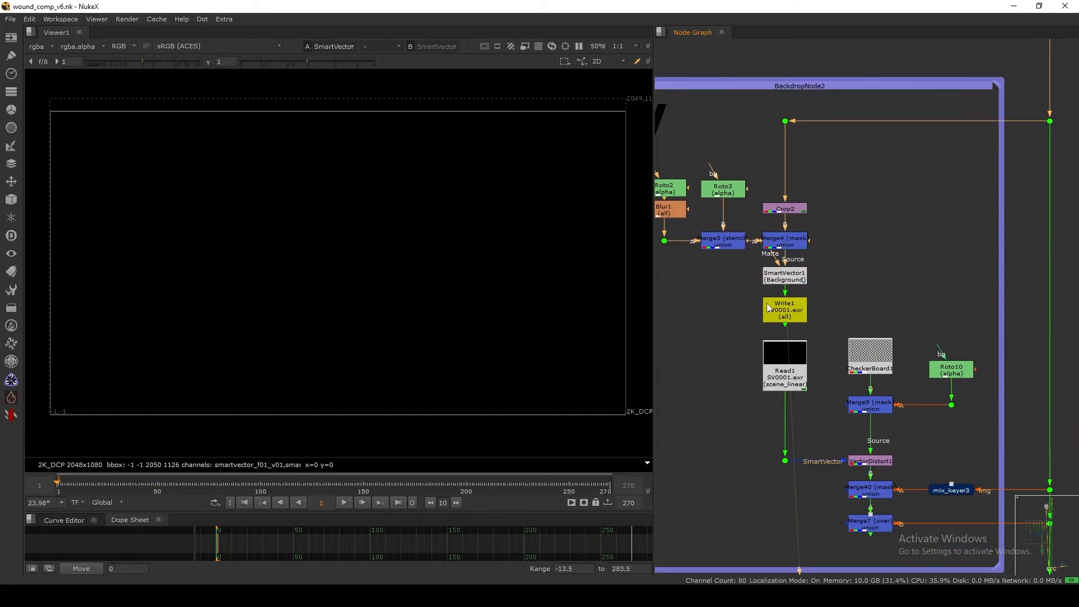
pyautogui.click(781, 284)
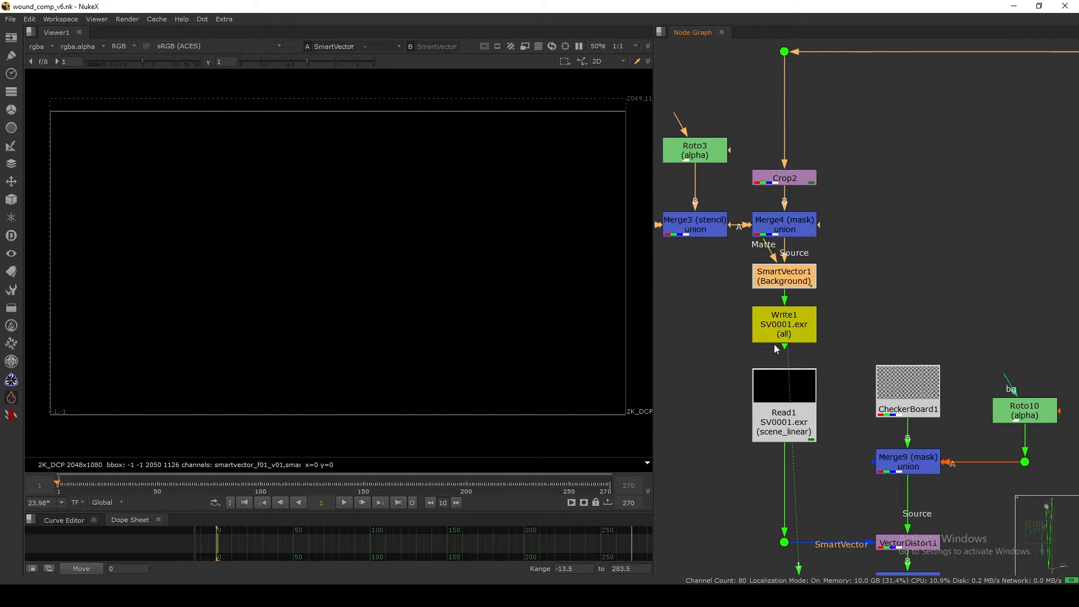
pyautogui.moveTo(789, 405); pyautogui.dragTo(783, 327, button='middle')
pyautogui.click(783, 327)
pyautogui.press('1')
# View the Crop2 output above the smart vector nodes and compare it with the dot feeding it.
pyautogui.moveTo(755, 293); pyautogui.dragTo(816, 460, button='middle')
pyautogui.click(835, 181)
pyautogui.press('1')
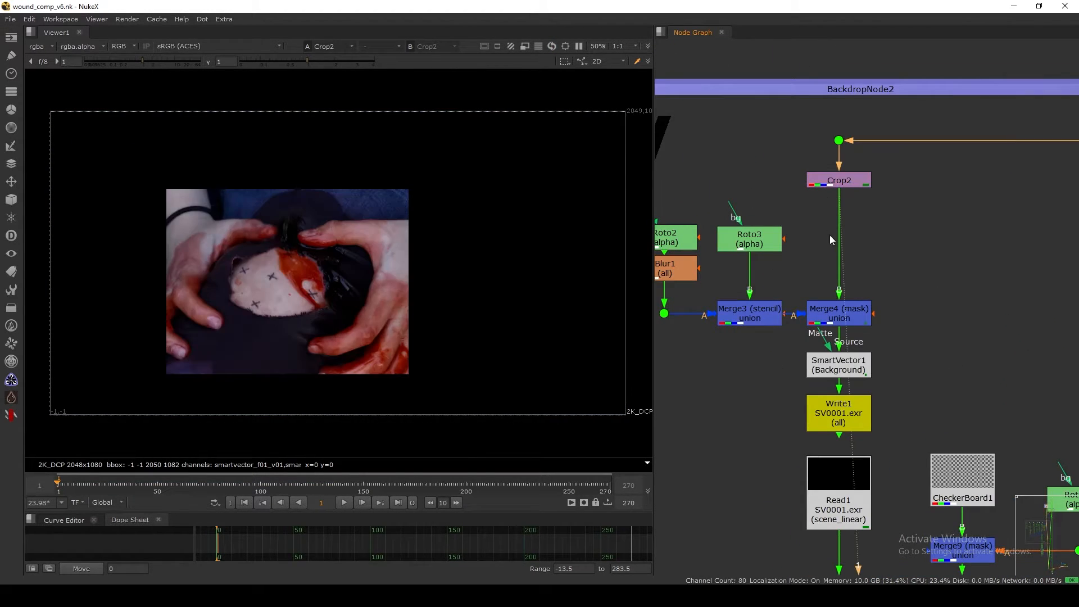
pyautogui.click(835, 182)
pyautogui.scroll(-3, 481, 322)
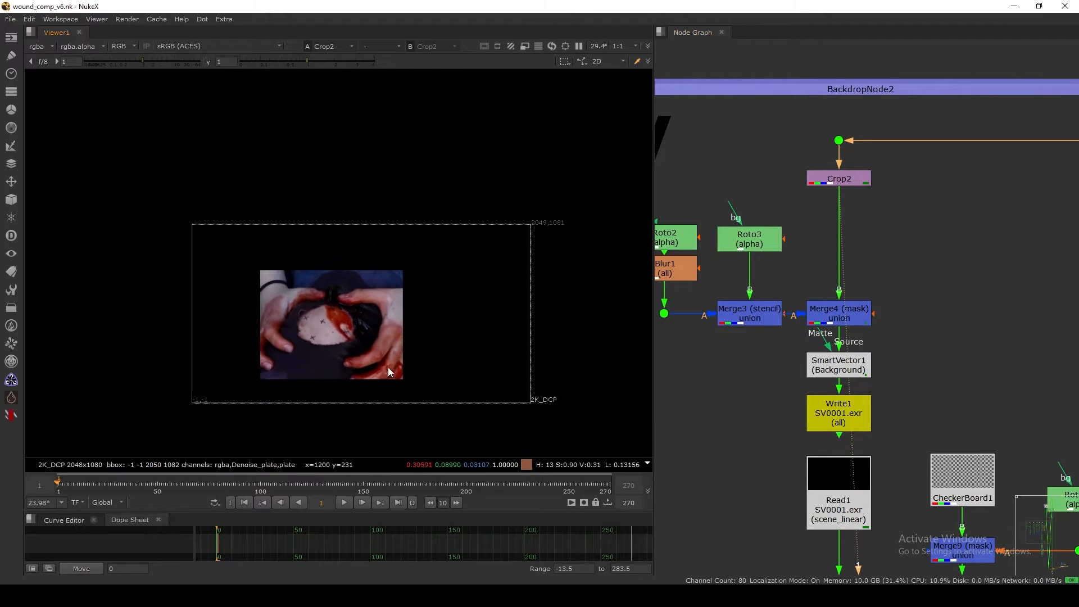
pyautogui.moveTo(874, 113); pyautogui.dragTo(769, 171)
pyautogui.press('1')
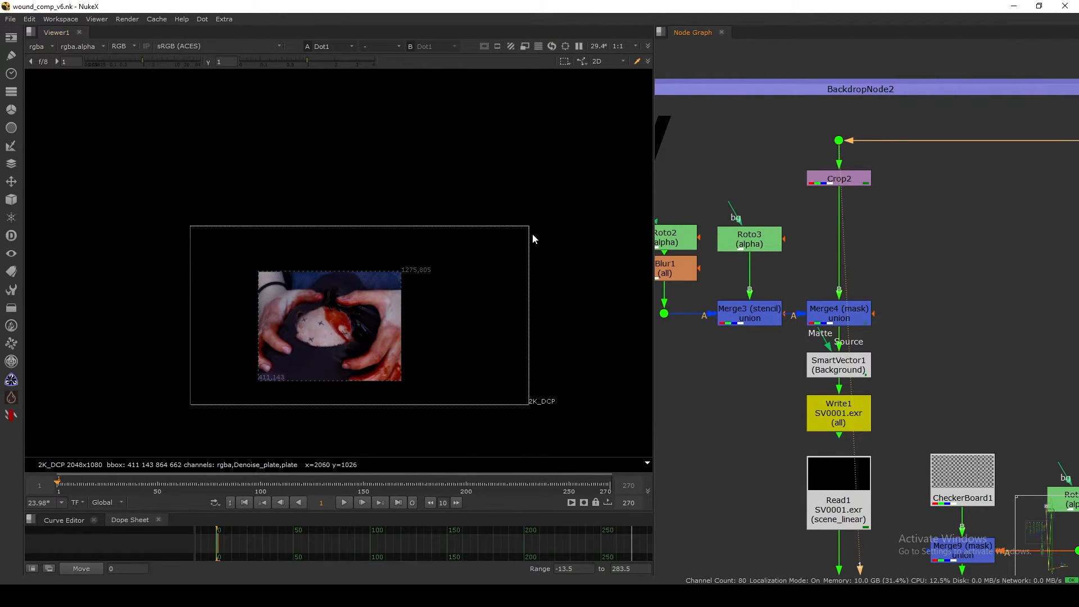
# Toggle the Crop2 node's disabled state for comparison and view the Crop2 output.
pyautogui.click(833, 181)
pyautogui.press('d')
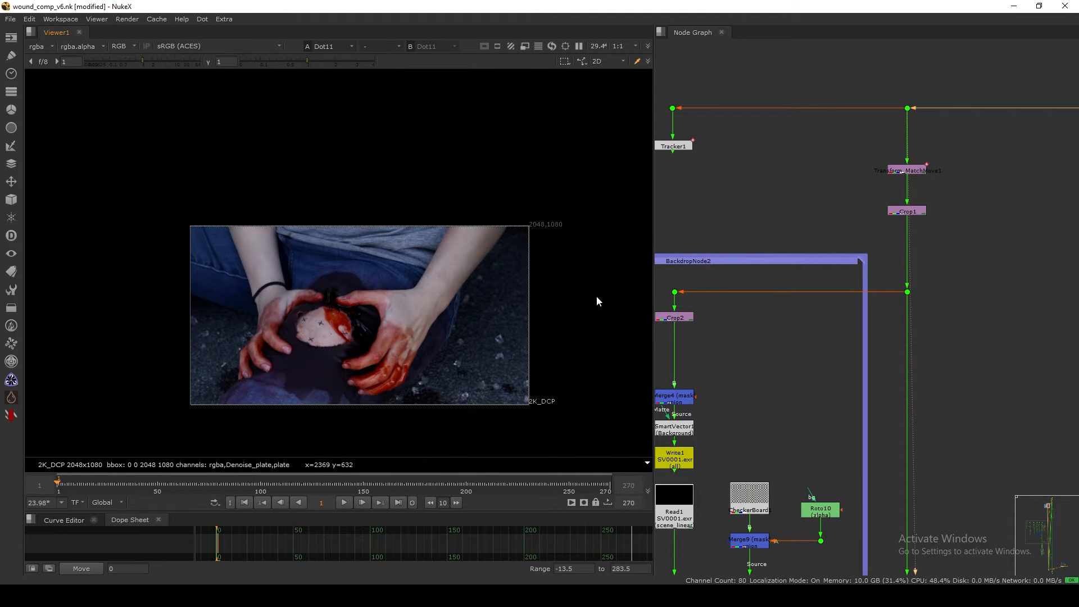
pyautogui.moveTo(672, 335); pyautogui.dragTo(751, 254, button='middle')
pyautogui.click(753, 238)
pyautogui.press('1')
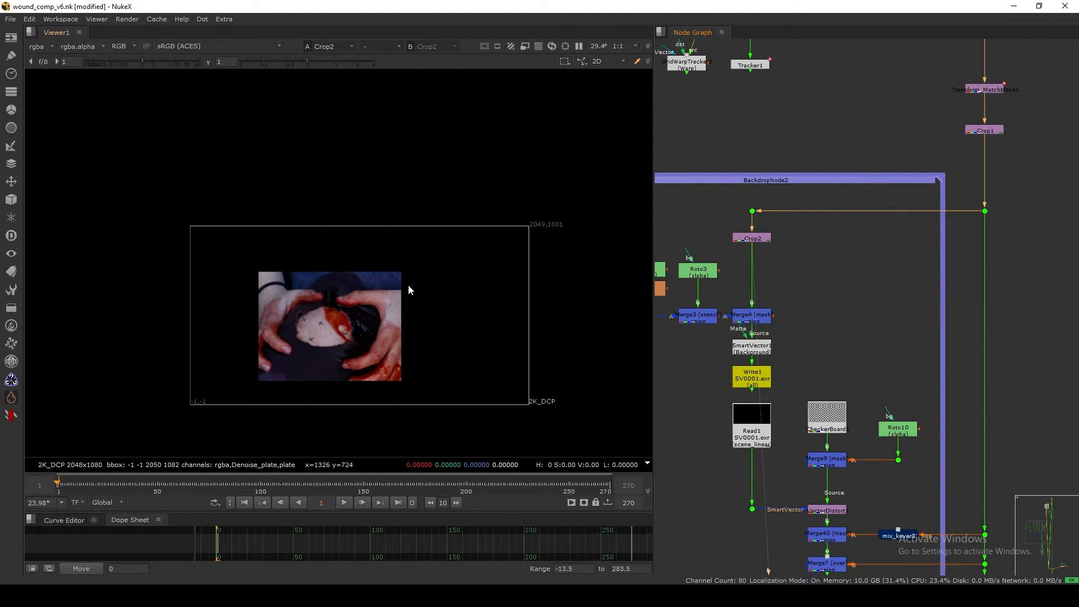
# Compare the Crop2 output with the dot feeding it, and inspect the upper corner of the bounding box.
pyautogui.moveTo(410, 257); pyautogui.dragTo(265, 404)
pyautogui.moveTo(886, 148)
pyautogui.mouseDown(button='middle')
pyautogui.moveTo(806, 258)
pyautogui.moveTo(769, 286)
pyautogui.moveTo(897, 154)
pyautogui.mouseUp(button='middle')
pyautogui.click(868, 166)
pyautogui.press('1')
pyautogui.click(868, 269)
pyautogui.press('1')
pyautogui.moveTo(753, 256); pyautogui.dragTo(753, 257)
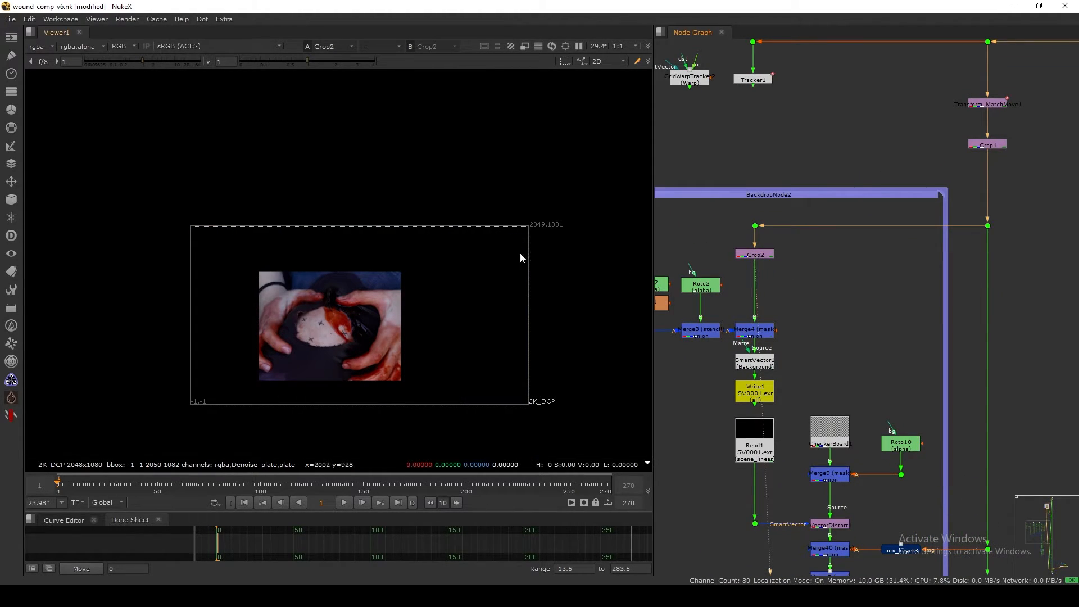
pyautogui.click(755, 225)
pyautogui.press('1')
pyautogui.scroll(7, 397, 287)
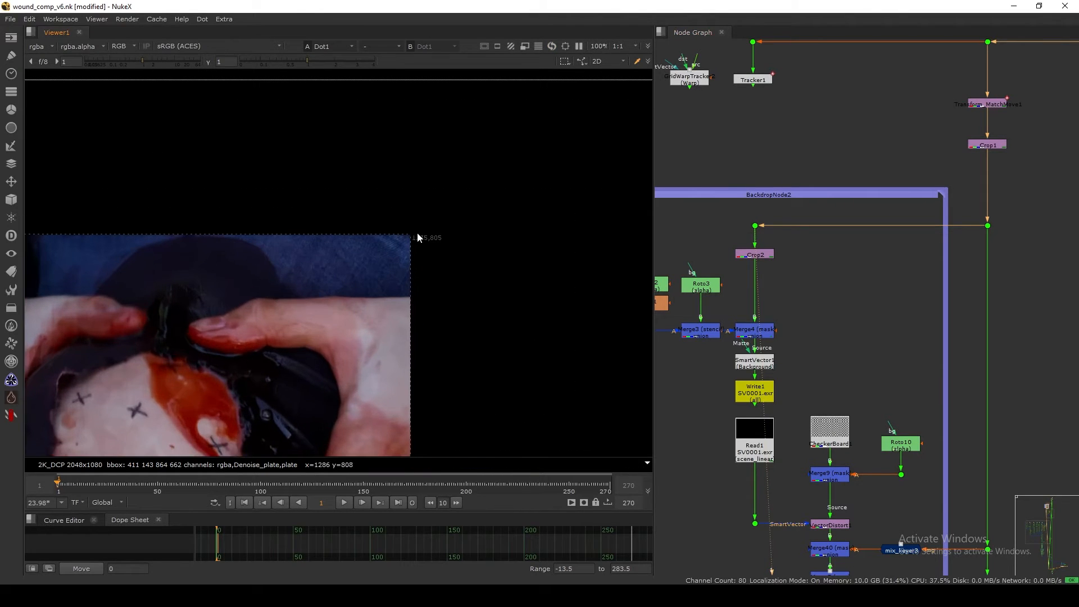
# View the Crop2 output with the whole frame fitted in the viewer.
pyautogui.press('f')
pyautogui.moveTo(756, 255); pyautogui.dragTo(755, 253)
pyautogui.press('1')
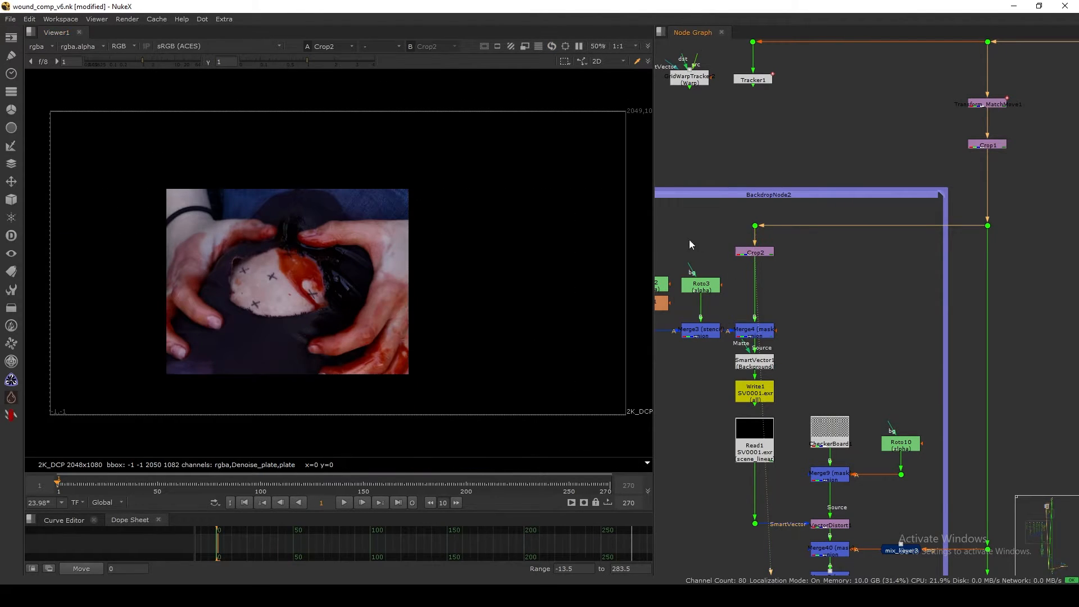
pyautogui.moveTo(591, 196); pyautogui.dragTo(552, 250, button='middle')
pyautogui.moveTo(740, 309); pyautogui.dragTo(771, 250, button='middle')
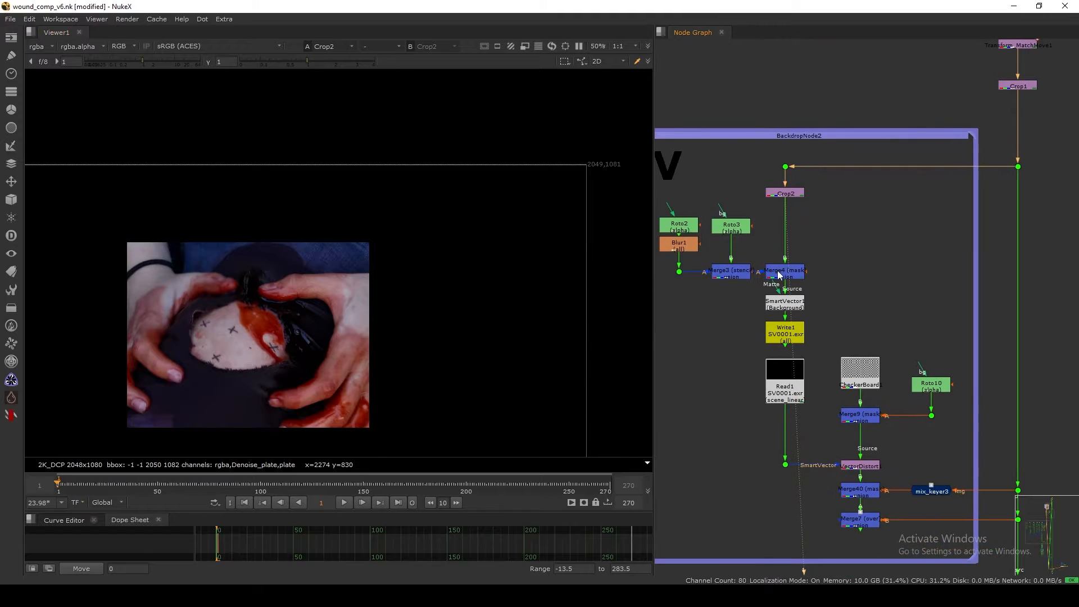
# View the Merge4 masked skin patch and scrub along the timeline to frame 96.
pyautogui.click(778, 272)
pyautogui.press('1')
pyautogui.moveTo(250, 368); pyautogui.dragTo(321, 332, button='middle')
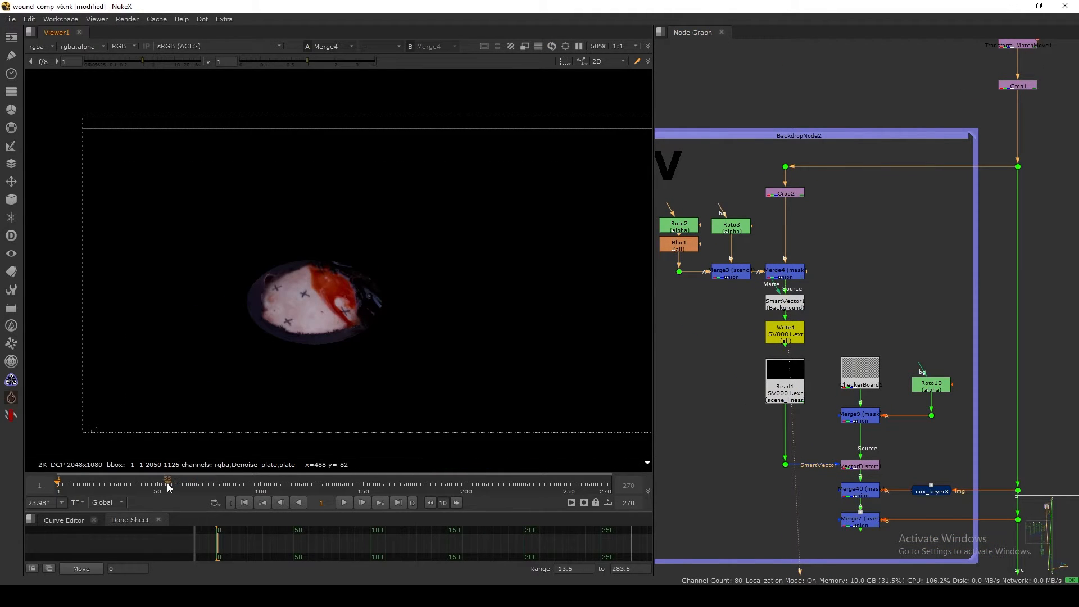
pyautogui.moveTo(166, 483); pyautogui.dragTo(243, 494)
pyautogui.click(253, 484)
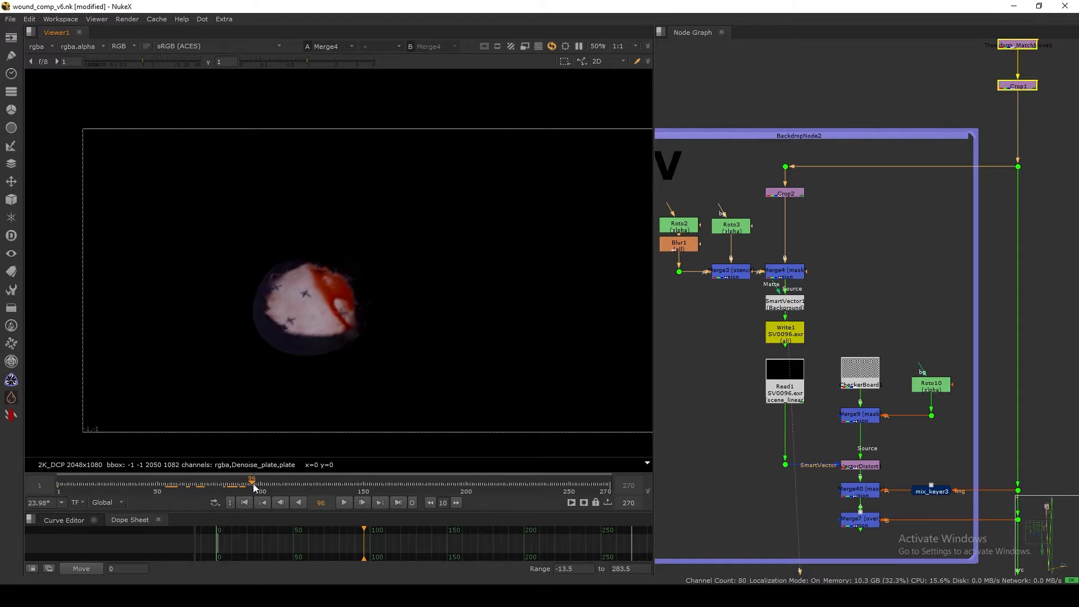
# View the alpha matte from Merge3 and scrub to frame 106.
pyautogui.click(734, 271)
pyautogui.press('1')
pyautogui.press('a')
pyautogui.moveTo(282, 481)
pyautogui.mouseDown()
pyautogui.moveTo(292, 483)
pyautogui.moveTo(274, 487)
pyautogui.mouseUp()
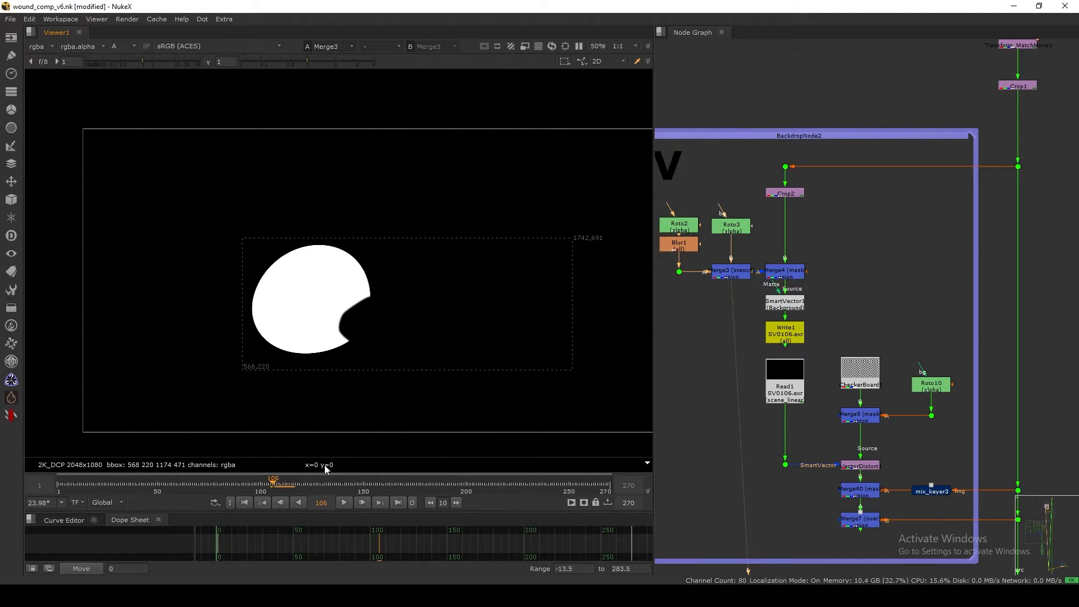
# View Merge4 in full colour, and inspect the alpha of the Read1 vector sequence fitted to the viewer.
pyautogui.click(784, 273)
pyautogui.press('1')
pyautogui.press('a')
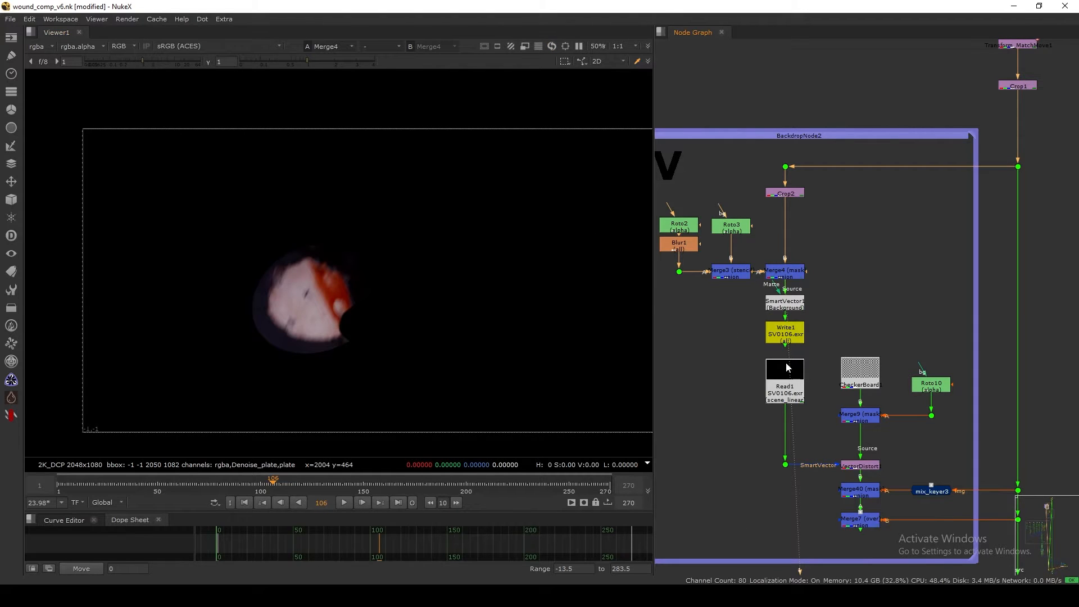
pyautogui.press('2')
pyautogui.press('a')
pyautogui.press('f')
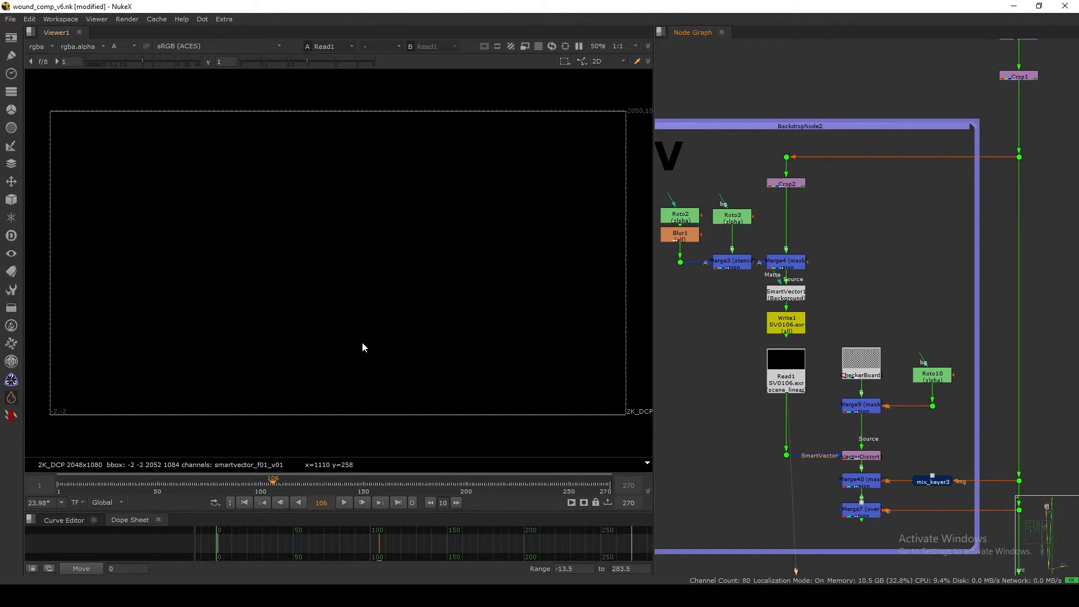
# View the alpha of the masked CheckerBoard at Merge9.
pyautogui.moveTo(869, 375); pyautogui.dragTo(777, 261, button='middle')
pyautogui.moveTo(777, 260)
pyautogui.mouseDown()
pyautogui.moveTo(772, 244)
pyautogui.moveTo(785, 248)
pyautogui.mouseUp()
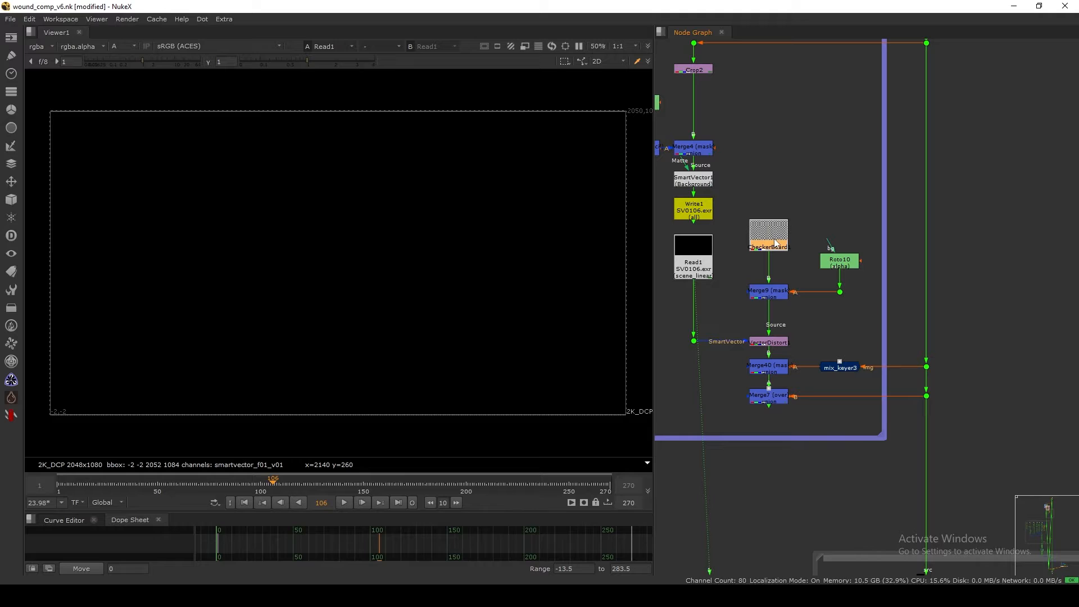
pyautogui.click(773, 293)
pyautogui.press('1')
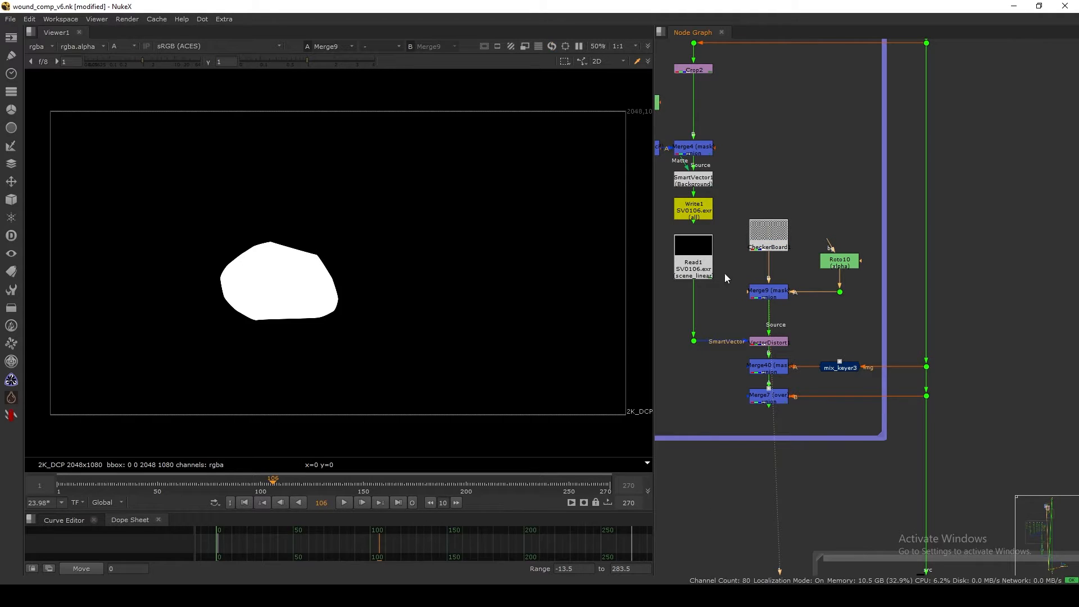
# View the VectorDistort output at the first frame and shift the node slightly up together with the dot feeding its SmartVector input.
pyautogui.click(245, 502)
pyautogui.click(762, 344)
pyautogui.press('1')
pyautogui.moveTo(804, 321); pyautogui.dragTo(660, 357)
pyautogui.click(764, 341)
pyautogui.moveTo(765, 343); pyautogui.dragTo(768, 336)
# View the Merge7 composite in full colour and look closely at the checkerboard patch over the skin.
pyautogui.click(768, 397)
pyautogui.press('1')
pyautogui.press('a')
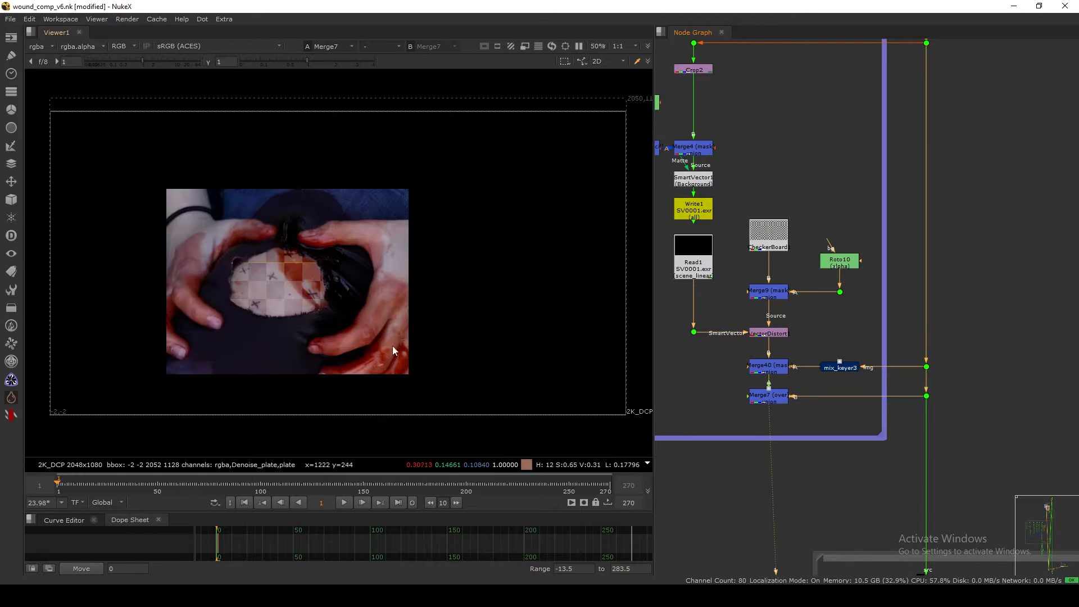
pyautogui.scroll(2, 337, 298)
pyautogui.scroll(-2, 359, 312)
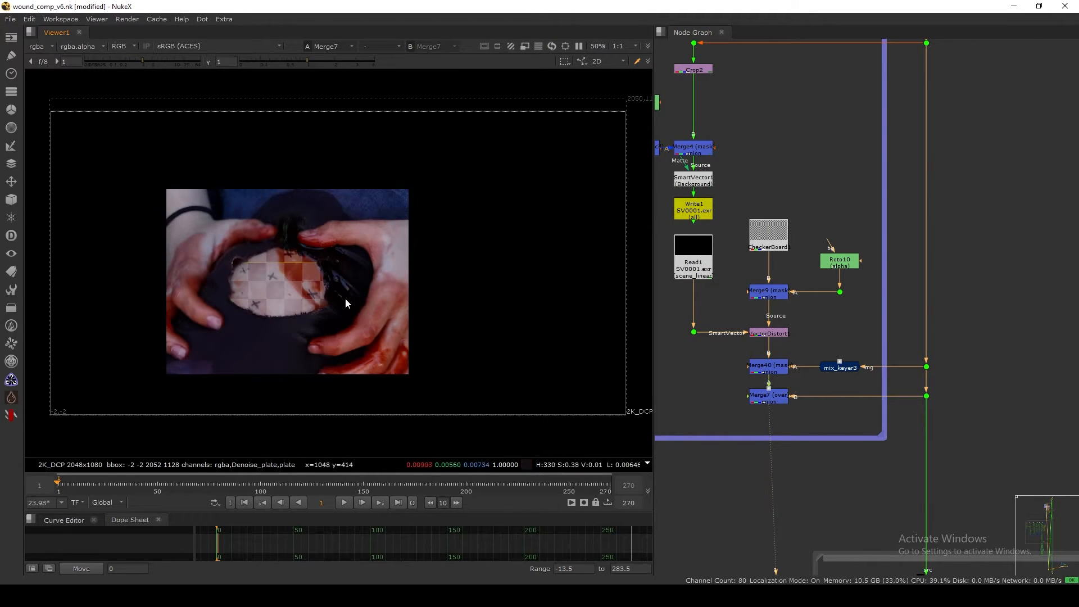
pyautogui.scroll(4, 354, 286)
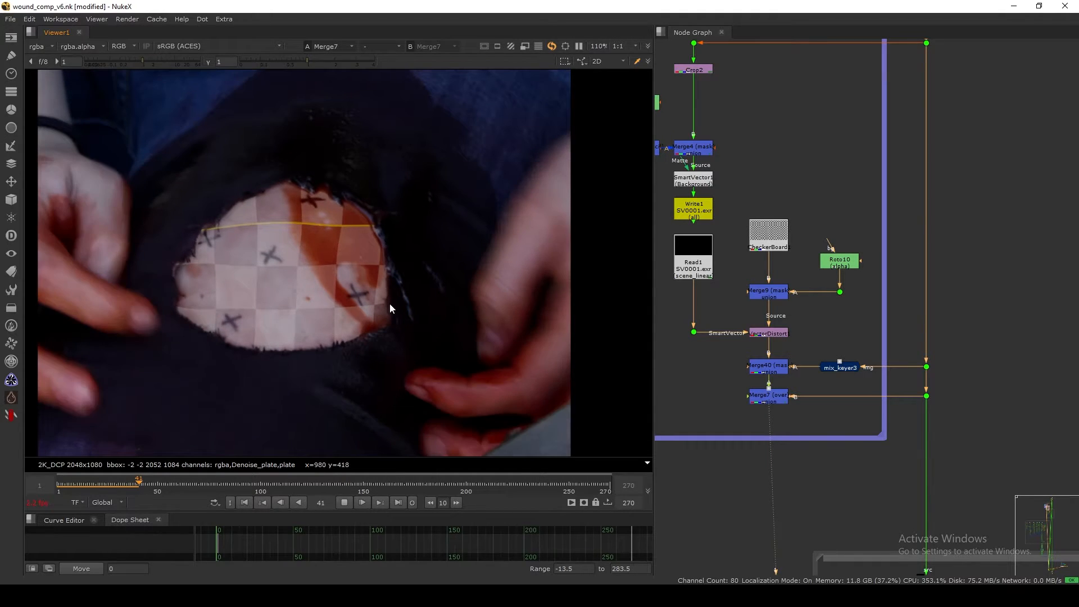
# Play and scrub the Merge7 composite to check how the checkerboard follows the skin, and return to the first frame.
pyautogui.click(344, 502)
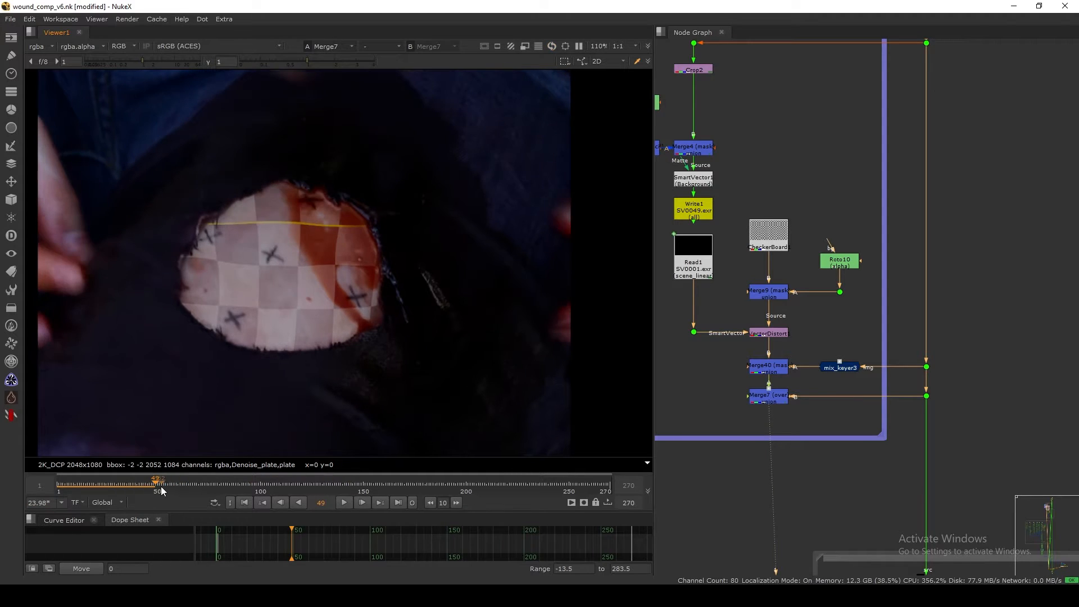
pyautogui.moveTo(160, 487)
pyautogui.mouseDown()
pyautogui.moveTo(141, 483)
pyautogui.moveTo(154, 491)
pyautogui.mouseUp()
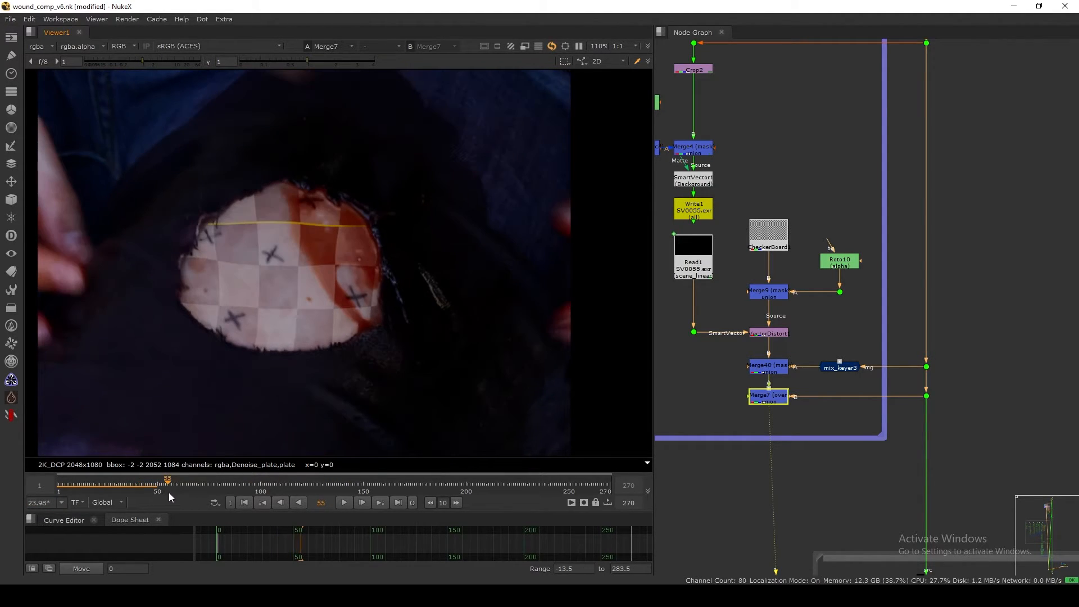
pyautogui.click(344, 503)
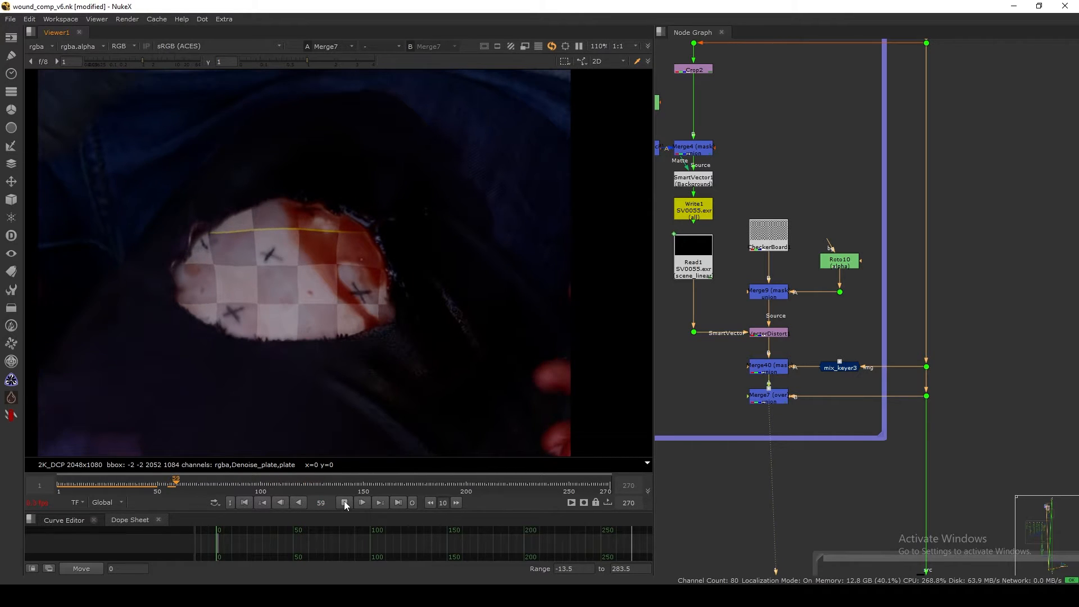
pyautogui.click(345, 502)
pyautogui.click(244, 502)
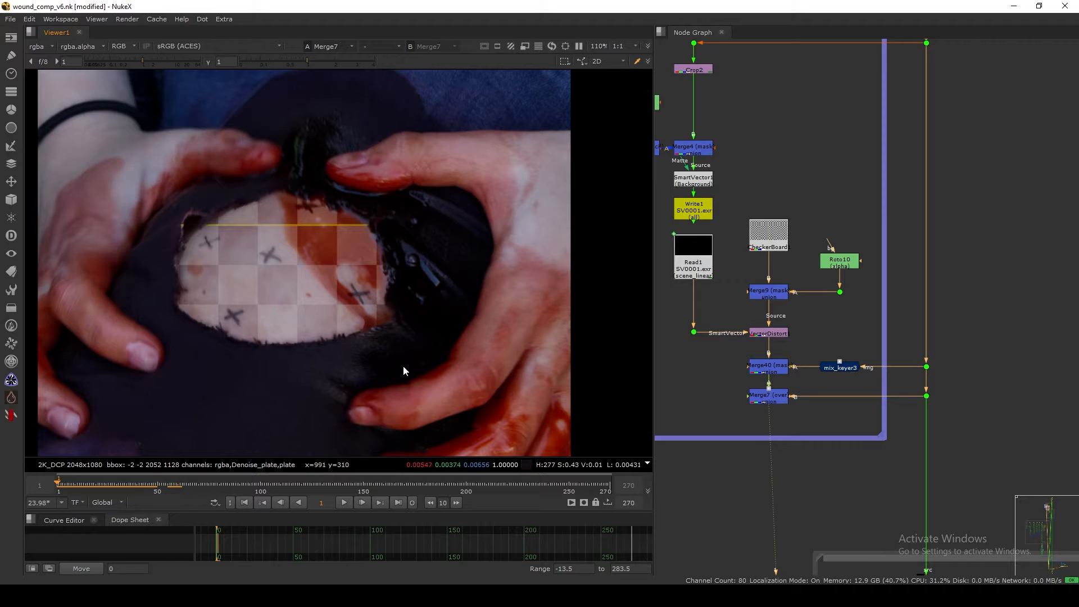
pyautogui.click(344, 503)
pyautogui.click(253, 501)
pyautogui.press('f')
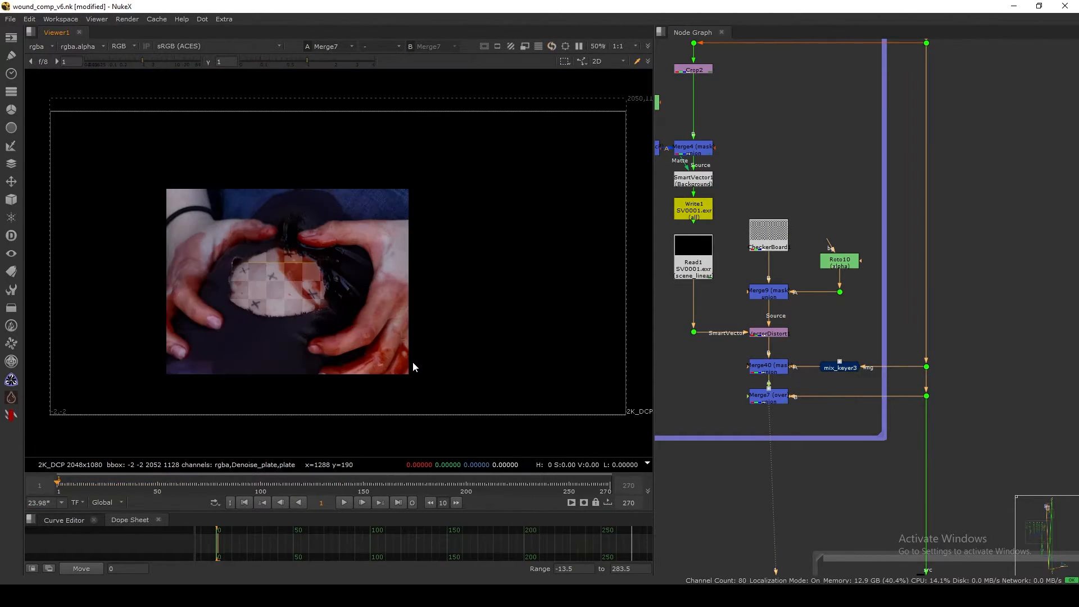
# View the full plate from the Dot11 node above the SV backdrop.
pyautogui.moveTo(439, 155); pyautogui.dragTo(152, 397)
pyautogui.scroll(-5, 795, 126)
pyautogui.moveTo(795, 126); pyautogui.dragTo(811, 267, button='middle')
pyautogui.scroll(6, 813, 215)
pyautogui.click(838, 177)
pyautogui.press('1')
pyautogui.scroll(-2, 825, 269)
pyautogui.scroll(-4, 810, 266)
pyautogui.moveTo(737, 308); pyautogui.dragTo(787, 311, button='middle')
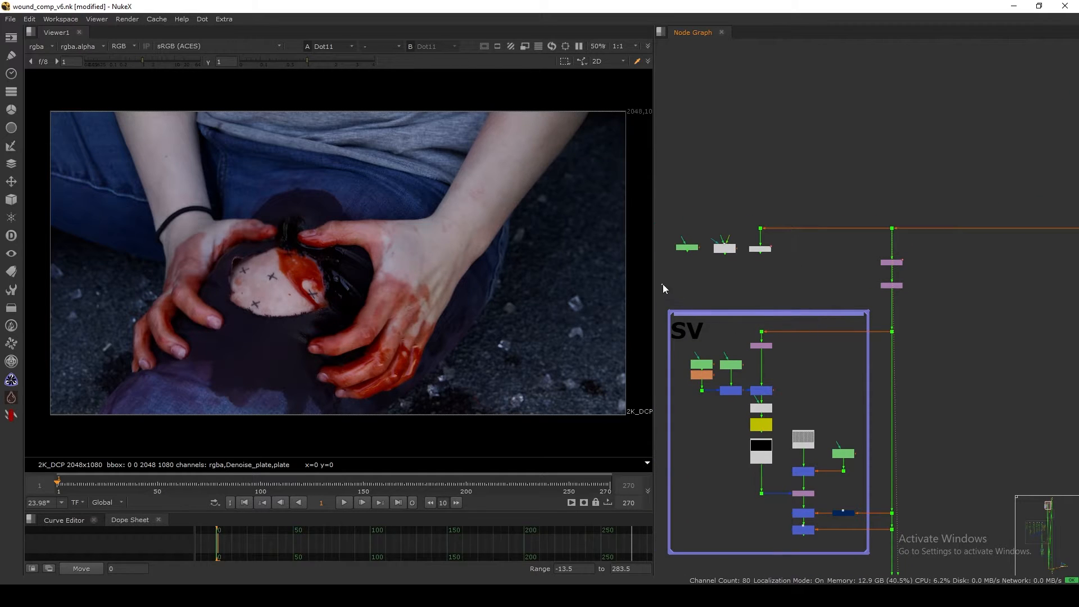
# View the Tracker1 output and review its track list and motion paths in the properties before closing them.
pyautogui.moveTo(662, 284); pyautogui.dragTo(783, 431)
pyautogui.click(809, 261)
pyautogui.moveTo(809, 261); pyautogui.dragTo(810, 277, button='middle')
pyautogui.scroll(4, 770, 275)
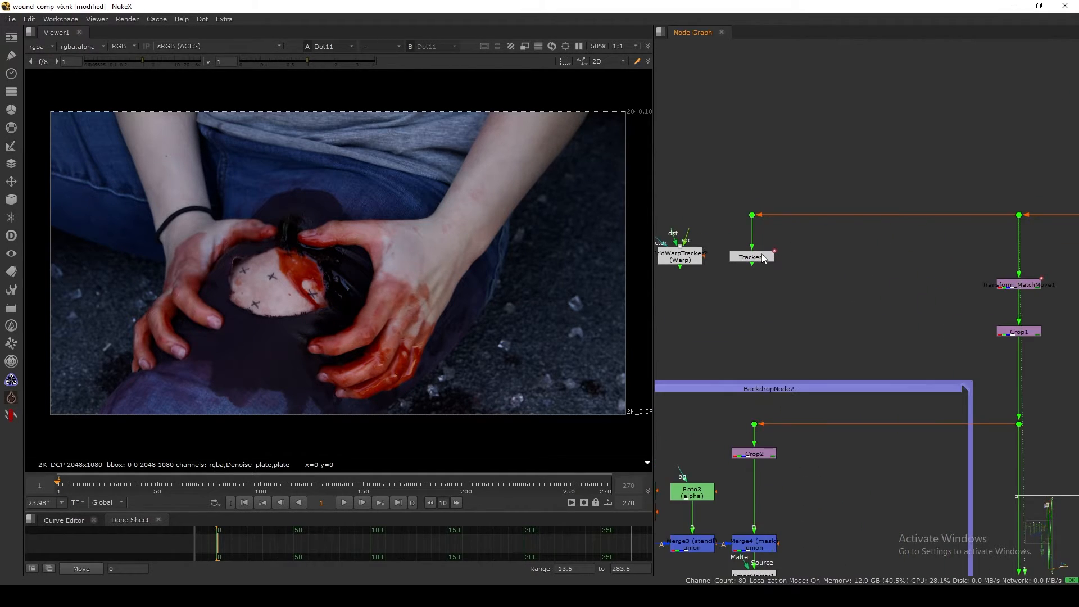
pyautogui.click(758, 255)
pyautogui.press('1')
pyautogui.doubleClick(758, 256)
pyautogui.moveTo(630, 158); pyautogui.dragTo(718, 117)
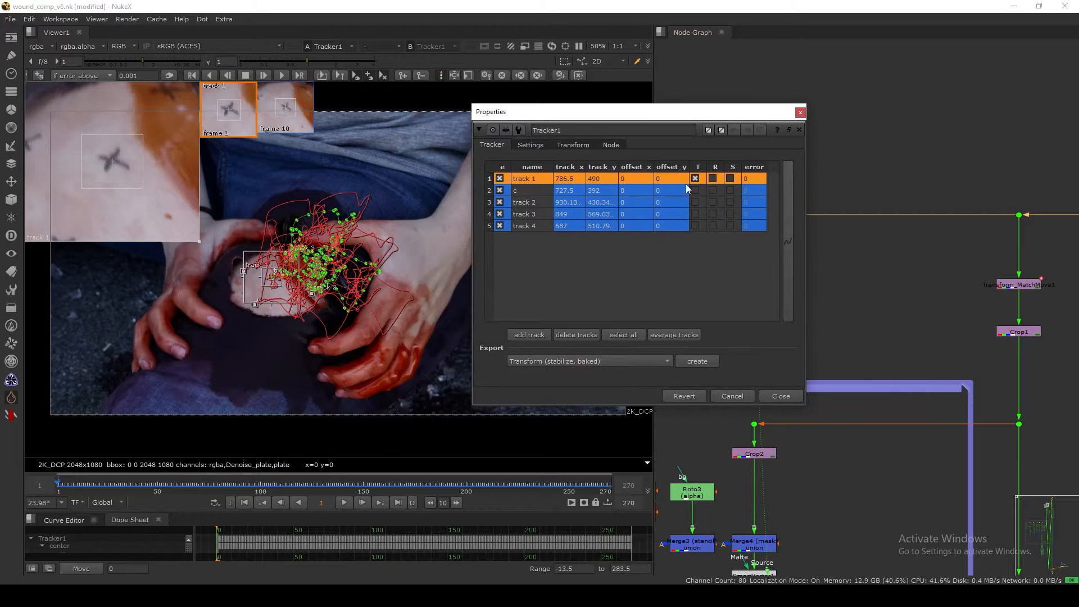
pyautogui.click(662, 242)
pyautogui.moveTo(651, 118); pyautogui.dragTo(761, 80)
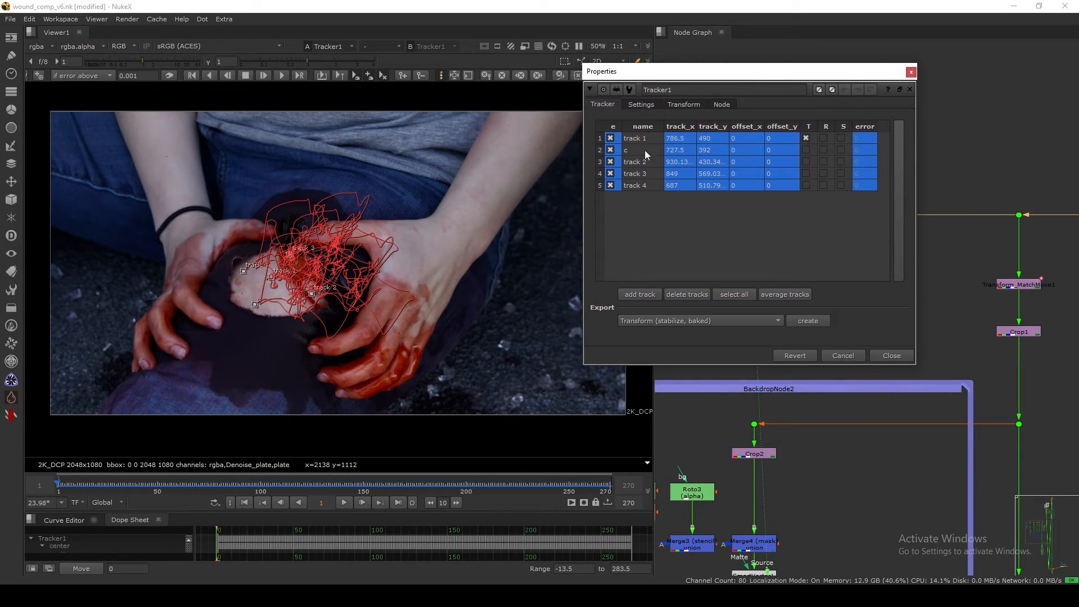
pyautogui.click(891, 355)
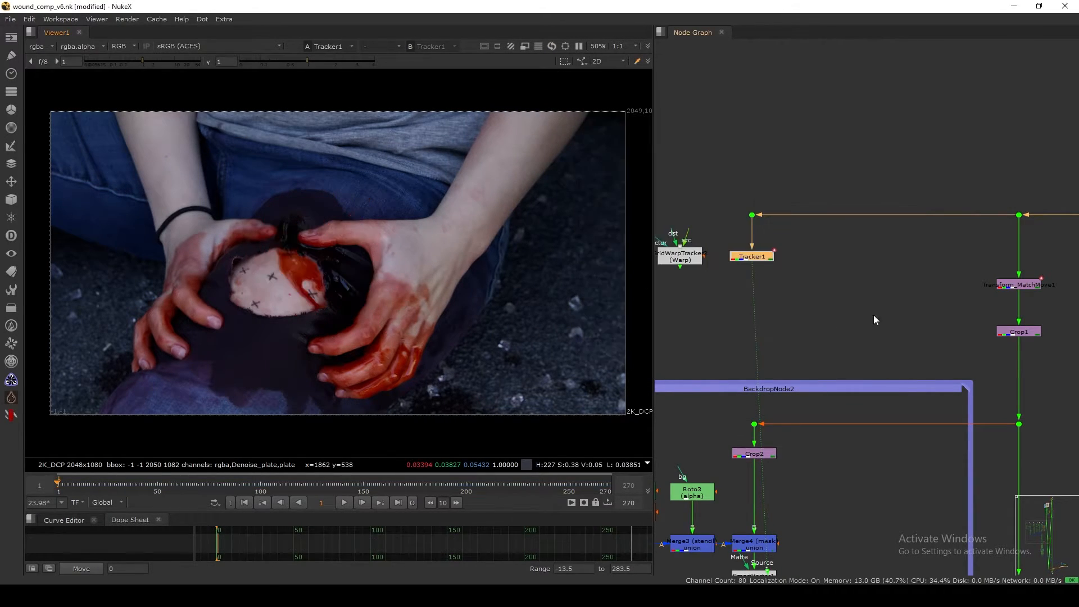
# View the Dot2 plate feeding Tracker1, play a few frames of it and return to the first frame.
pyautogui.click(752, 214)
pyautogui.press('1')
pyautogui.scroll(2, 336, 261)
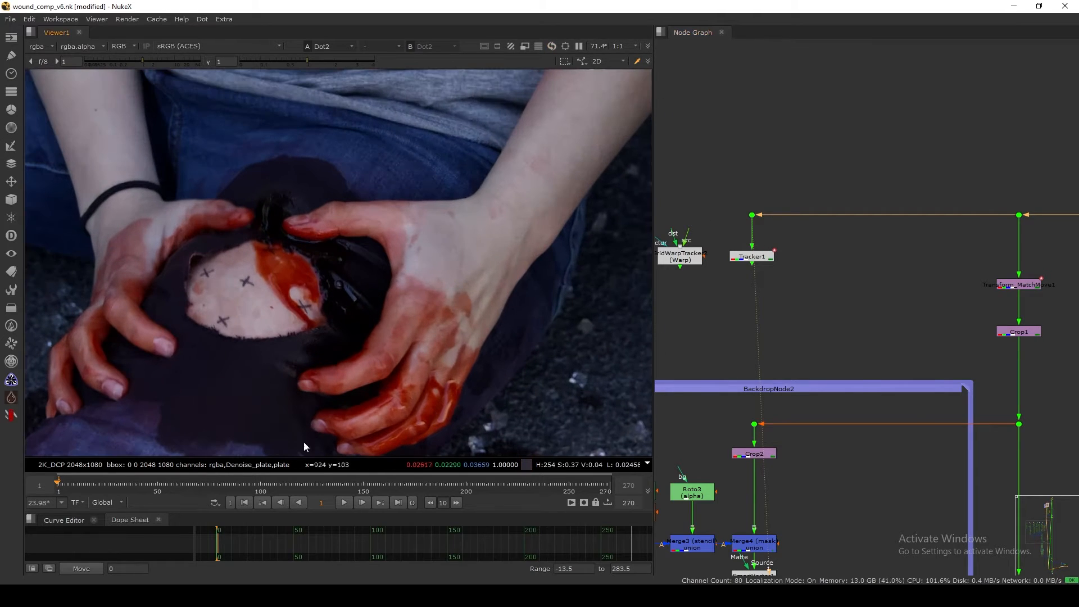
pyautogui.click(345, 502)
pyautogui.click(346, 501)
pyautogui.click(341, 501)
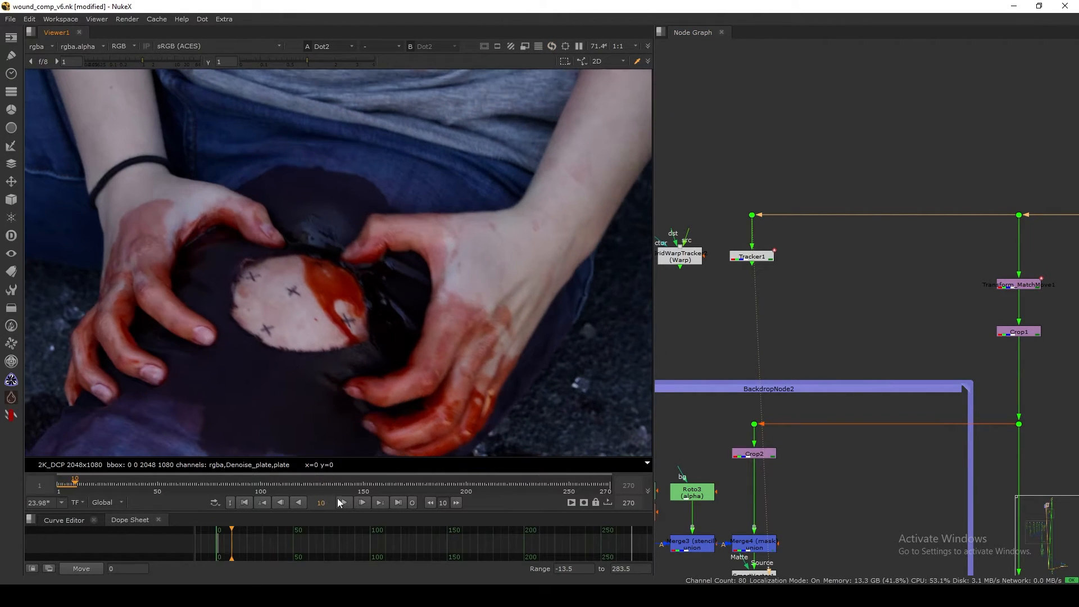
pyautogui.click(248, 502)
# Move the Transform_MatchMove1 node slightly up toward the dot above it and examine its output and transform settings.
pyautogui.moveTo(866, 269); pyautogui.dragTo(739, 269, button='middle')
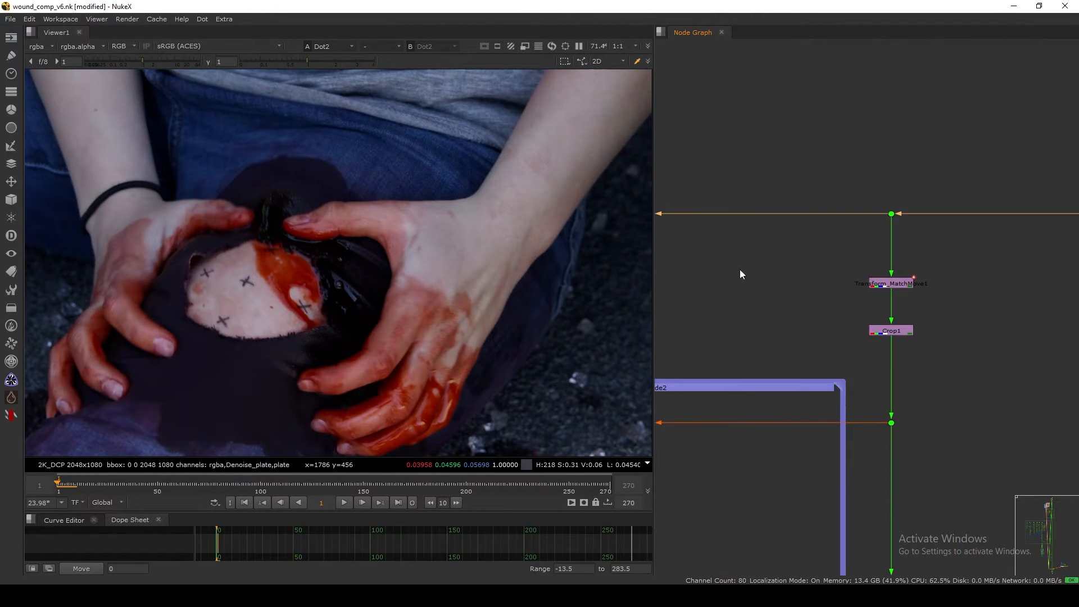
pyautogui.moveTo(894, 285); pyautogui.dragTo(894, 265)
pyautogui.press('1')
pyautogui.doubleClick(888, 263)
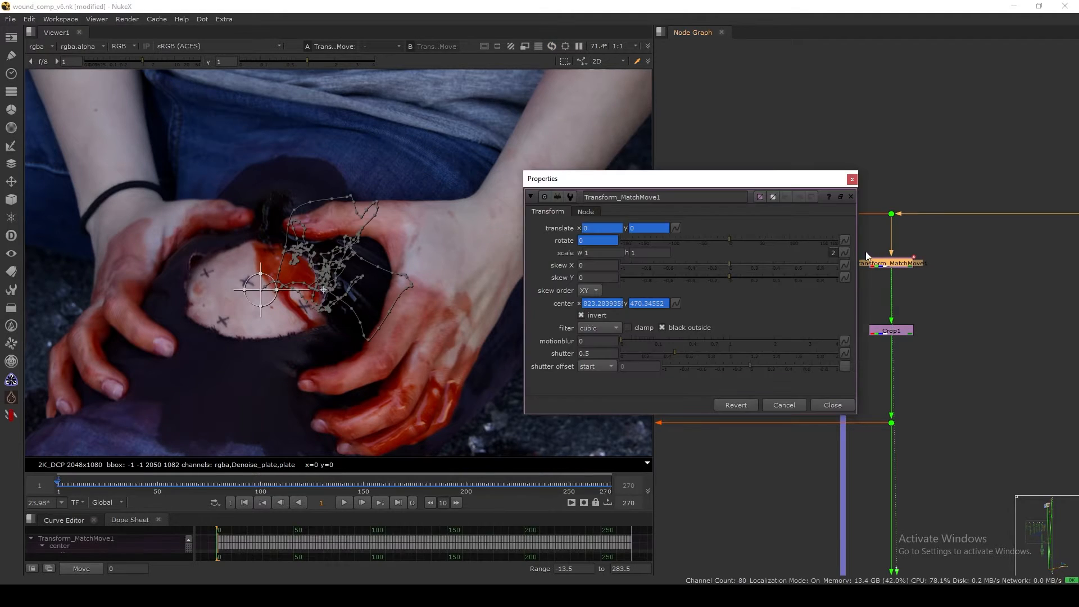
pyautogui.moveTo(663, 181); pyautogui.dragTo(675, 162)
pyautogui.moveTo(902, 279); pyautogui.dragTo(912, 261, button='middle')
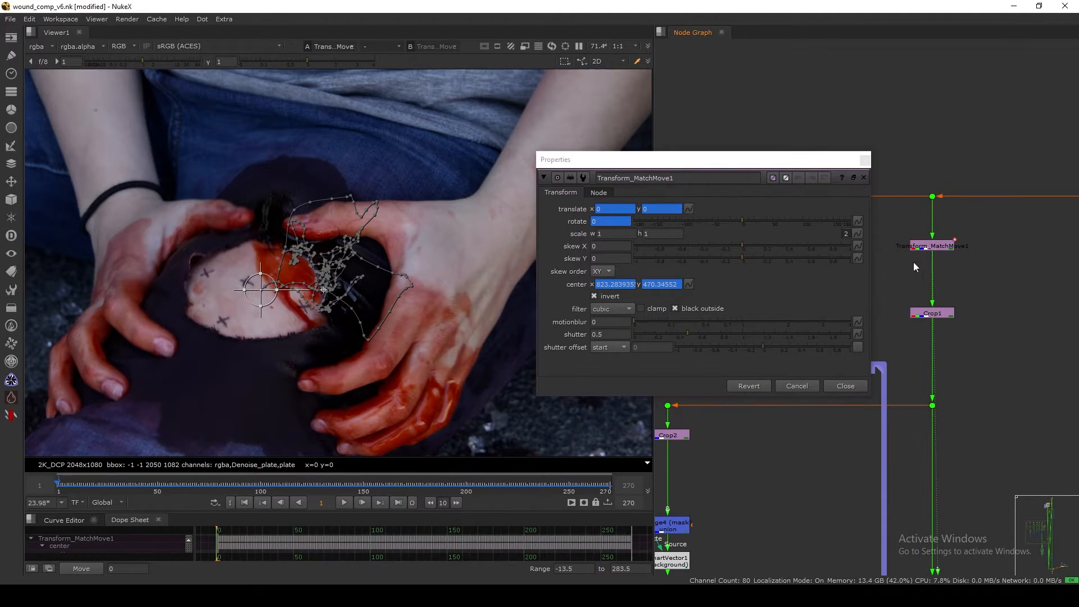
pyautogui.click(845, 386)
pyautogui.moveTo(902, 245); pyautogui.dragTo(902, 239)
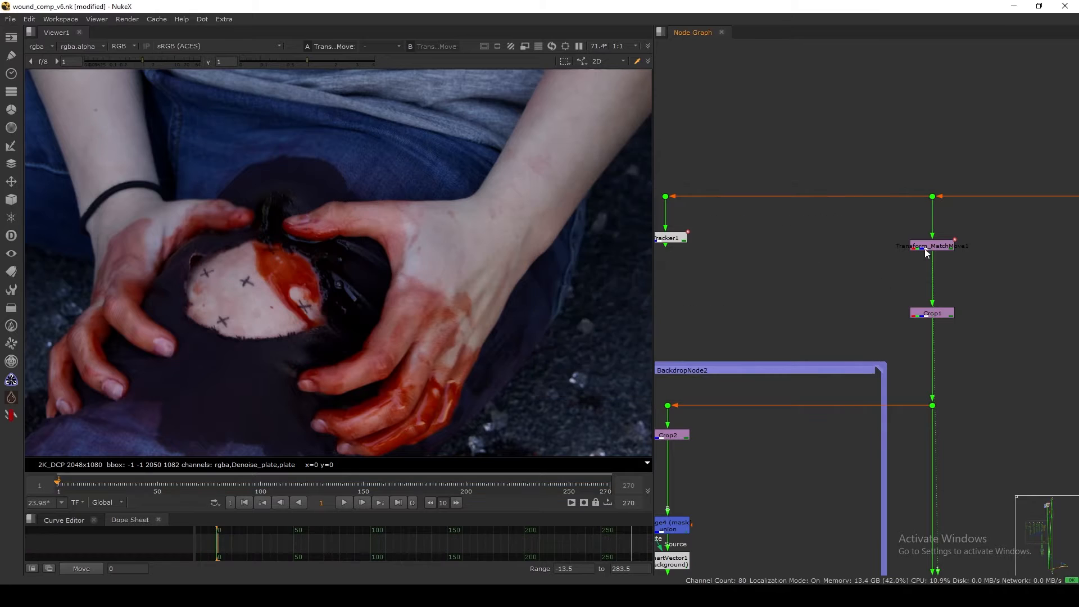
# Play the stabilized Transform_MatchMove1 output, check its transform values at frame 270 and at the first frame, and close its properties.
pyautogui.click(344, 502)
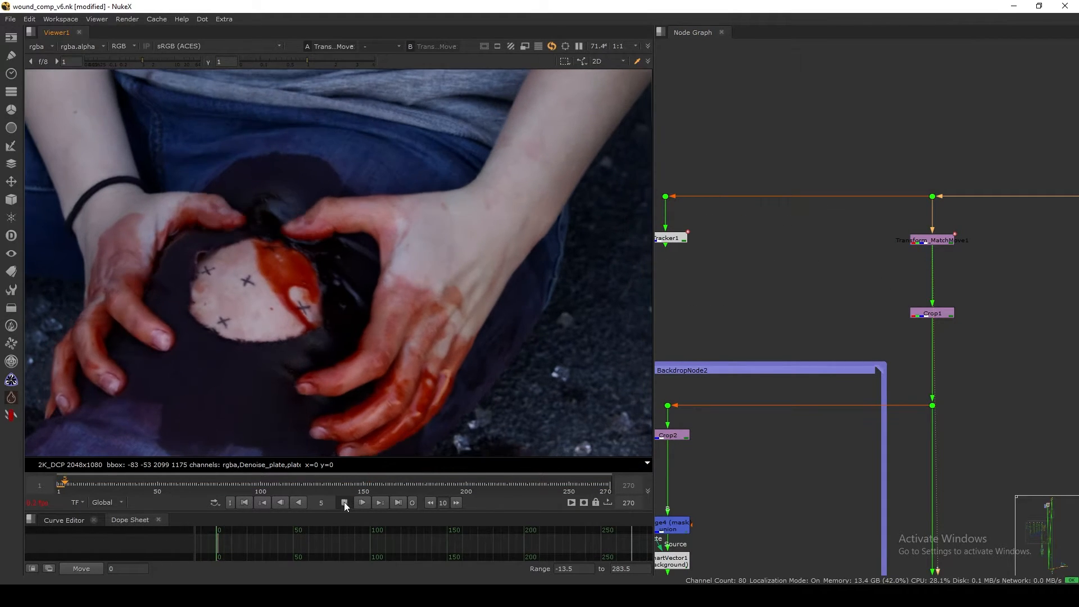
pyautogui.click(398, 502)
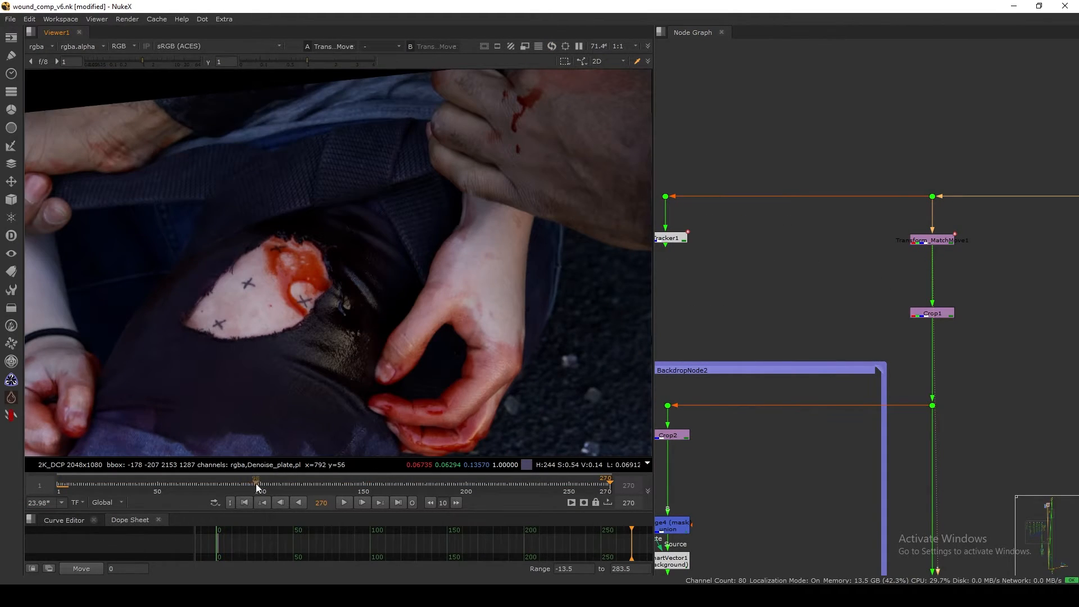
pyautogui.doubleClick(915, 240)
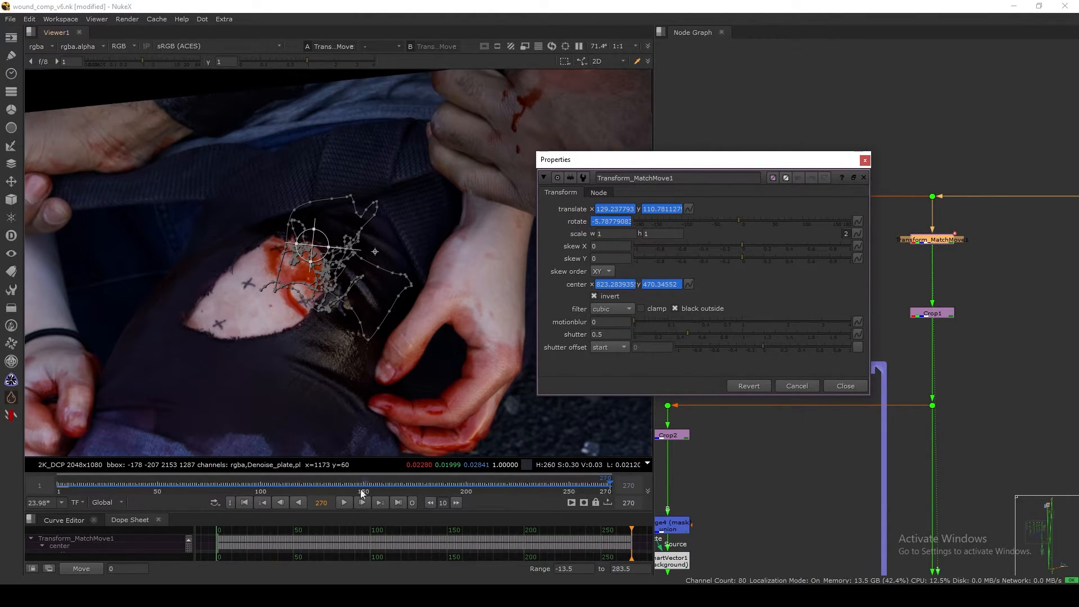
pyautogui.click(245, 502)
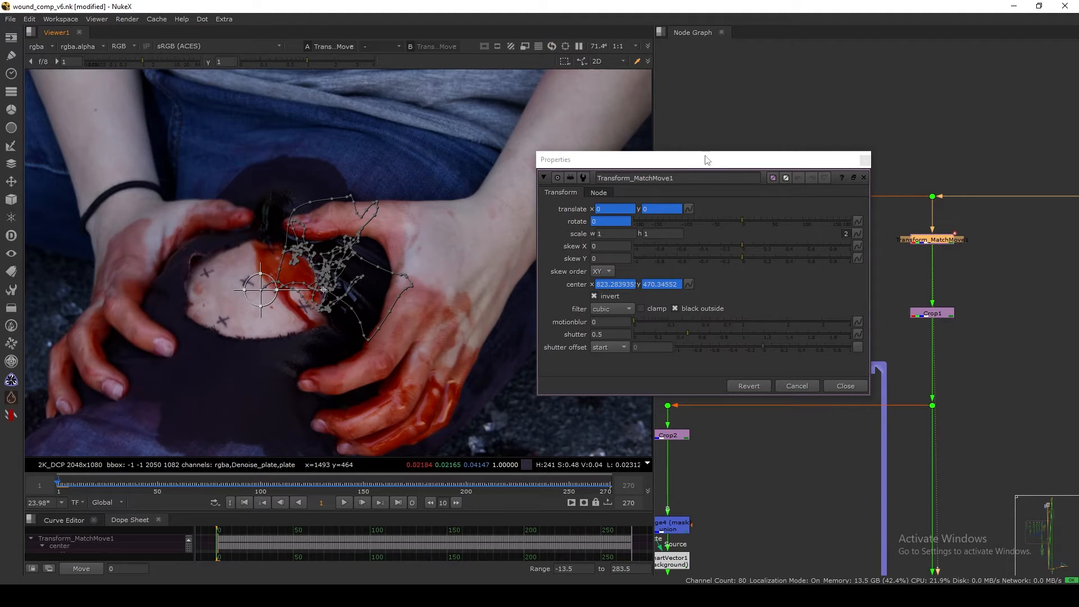
pyautogui.moveTo(705, 159); pyautogui.dragTo(735, 124)
pyautogui.click(881, 348)
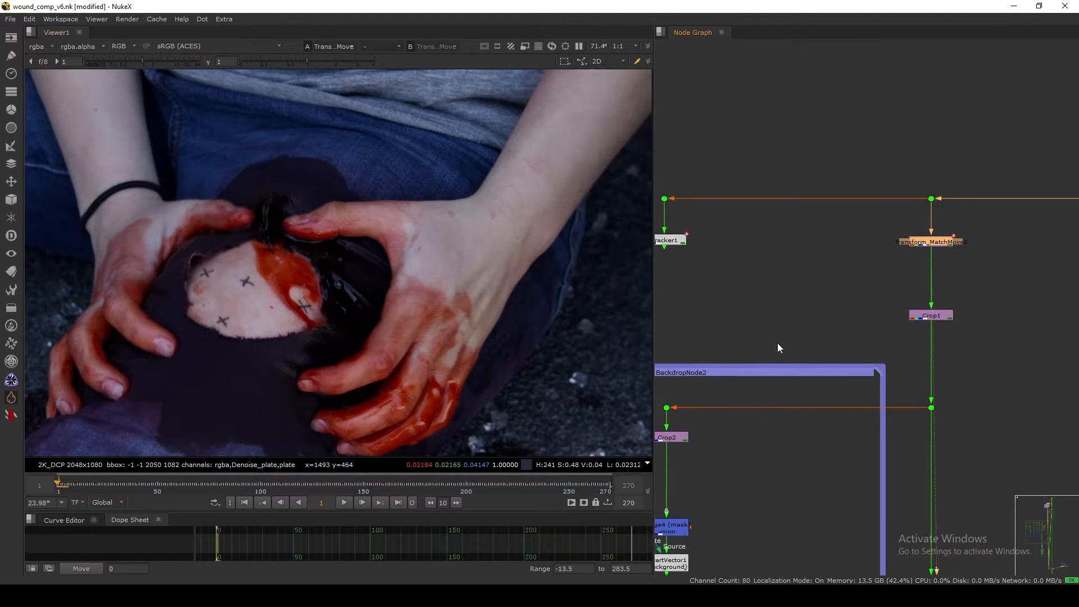
# Reopen the Transform_MatchMove1 properties and compare its transform values at frame 270 and at the first frame.
pyautogui.scroll(-5, 809, 320)
pyautogui.scroll(5, 836, 322)
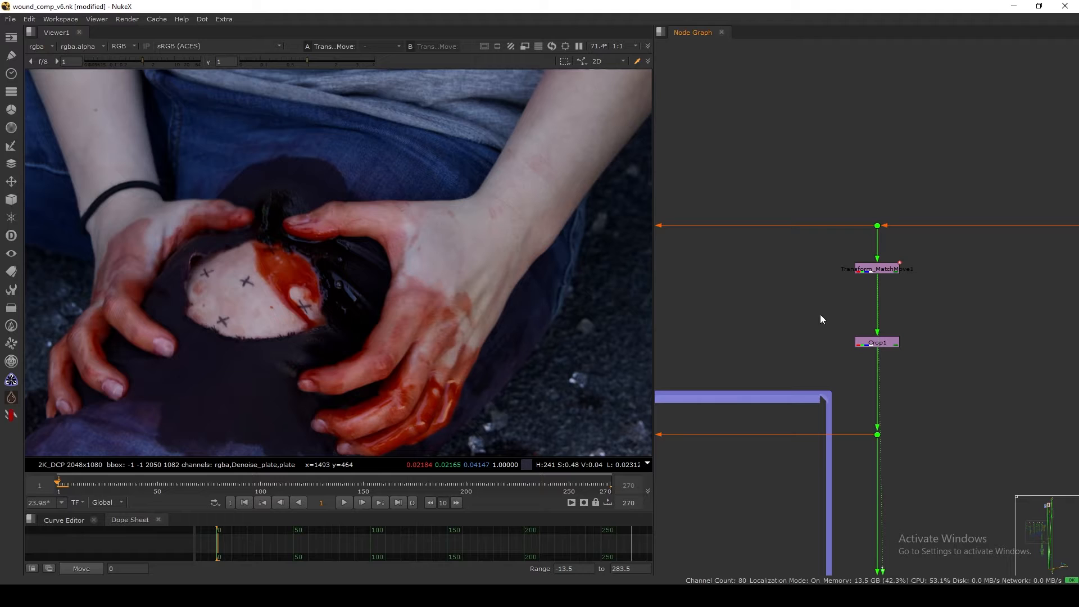
pyautogui.doubleClick(875, 269)
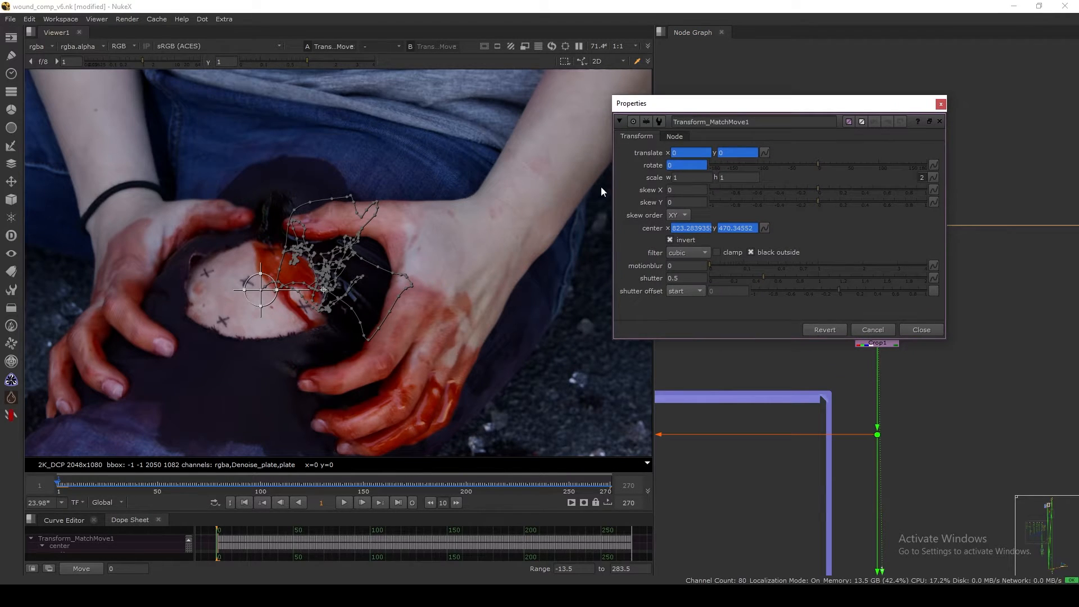
pyautogui.click(312, 483)
pyautogui.click(397, 502)
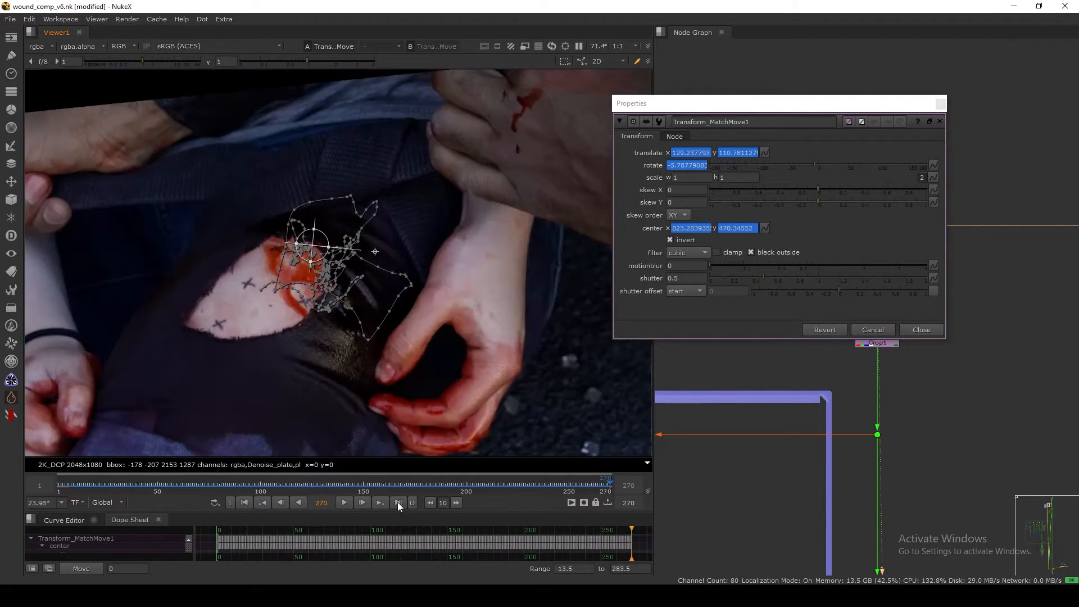
pyautogui.click(244, 504)
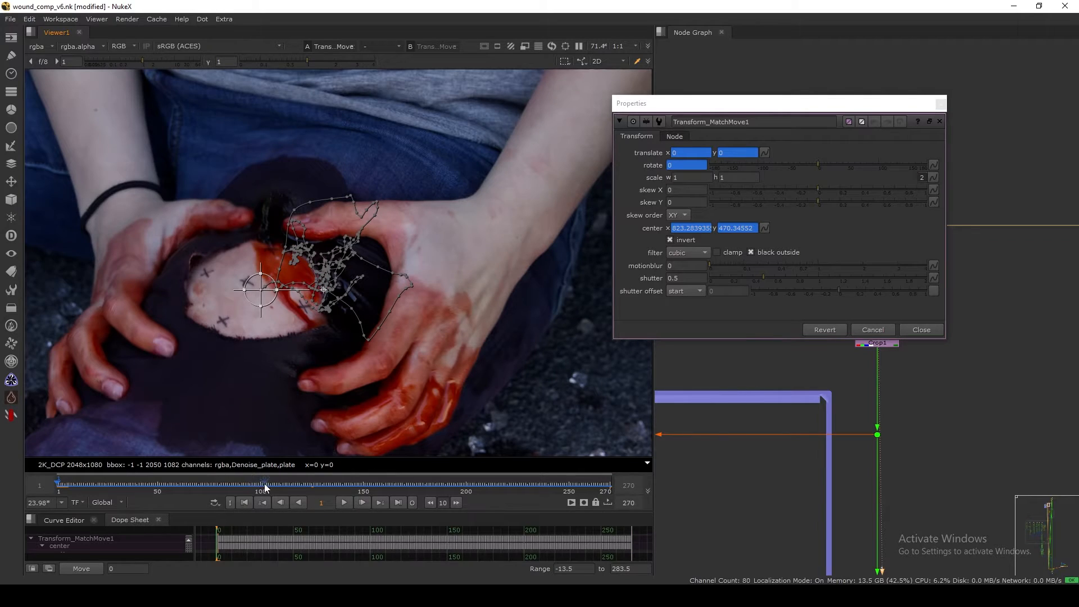
# View the Crop1 output at frame 110 and scrub it on to frame 146.
pyautogui.moveTo(265, 485); pyautogui.dragTo(281, 485)
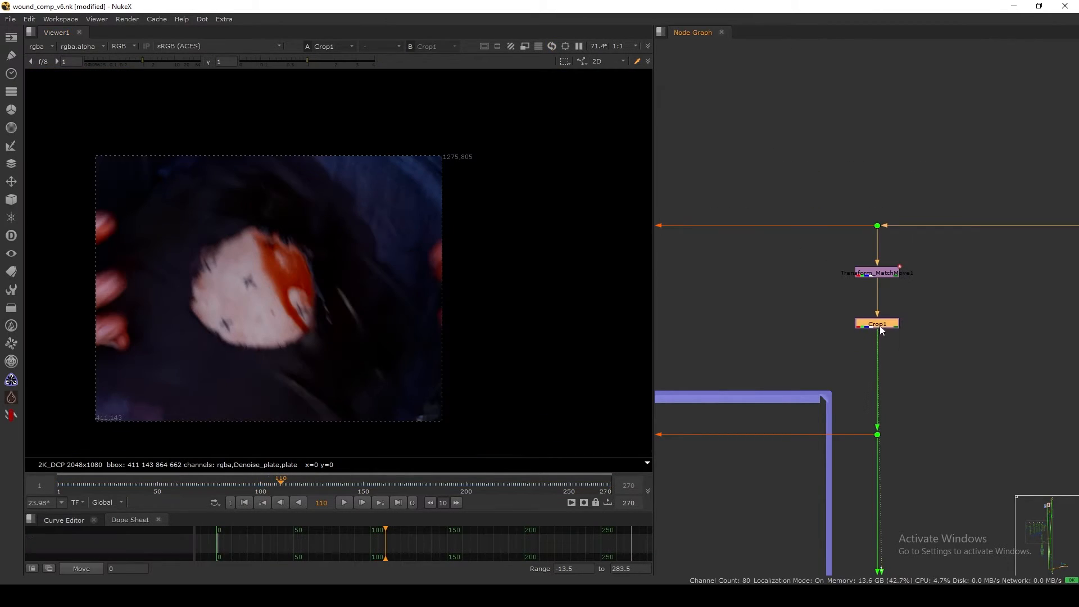
pyautogui.click(804, 380)
pyautogui.moveTo(803, 380); pyautogui.dragTo(802, 376, button='middle')
pyautogui.scroll(-4, 752, 295)
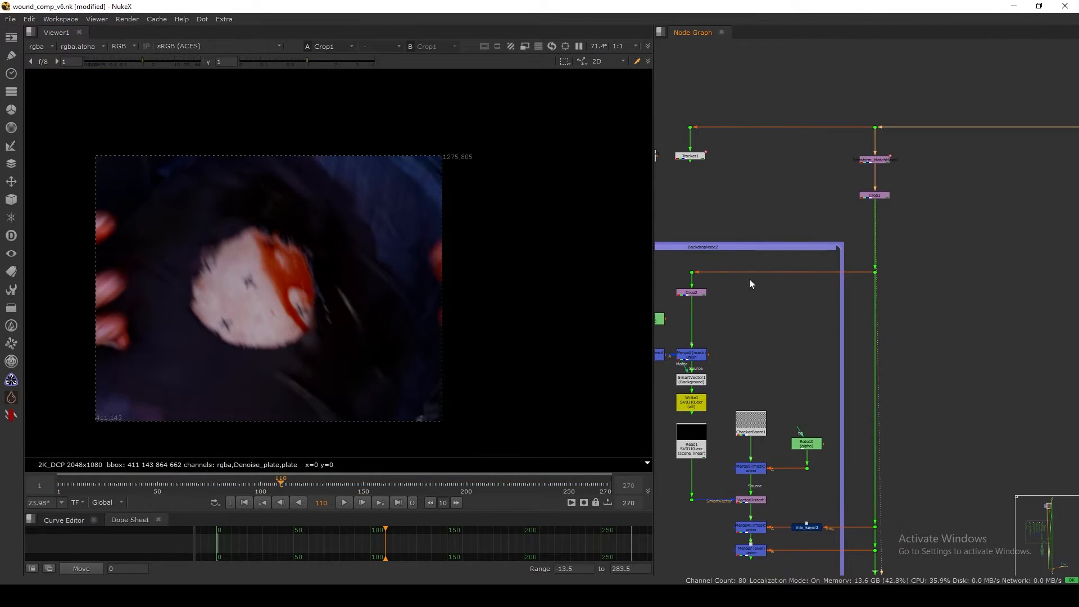
pyautogui.moveTo(337, 487); pyautogui.dragTo(356, 485)
pyautogui.scroll(5, 825, 231)
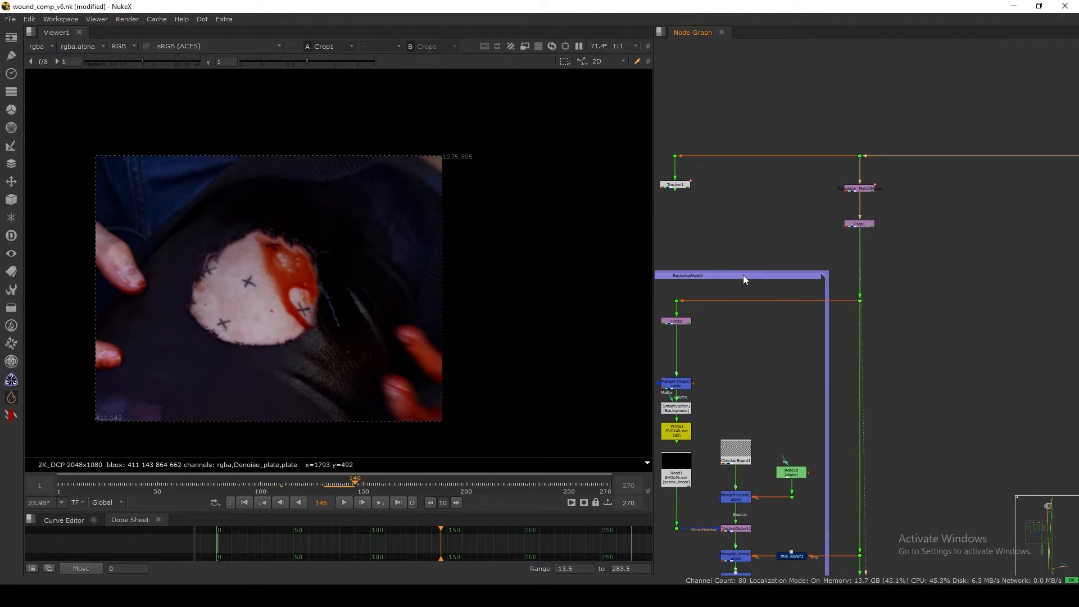
# Review the Transform_MatchMove1 transform values at frame 146 and close its properties.
pyautogui.doubleClick(833, 235)
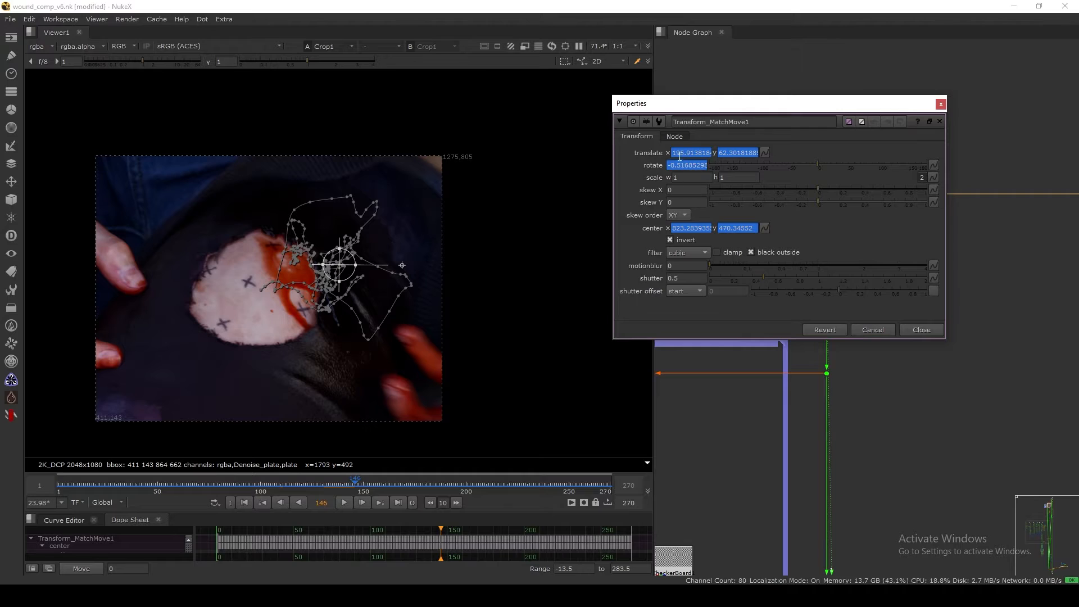
pyautogui.click(920, 329)
pyautogui.click(769, 397)
# View the Dot3 output below Crop1 and scrub it through frames 159, 166, 180 and onward.
pyautogui.click(382, 479)
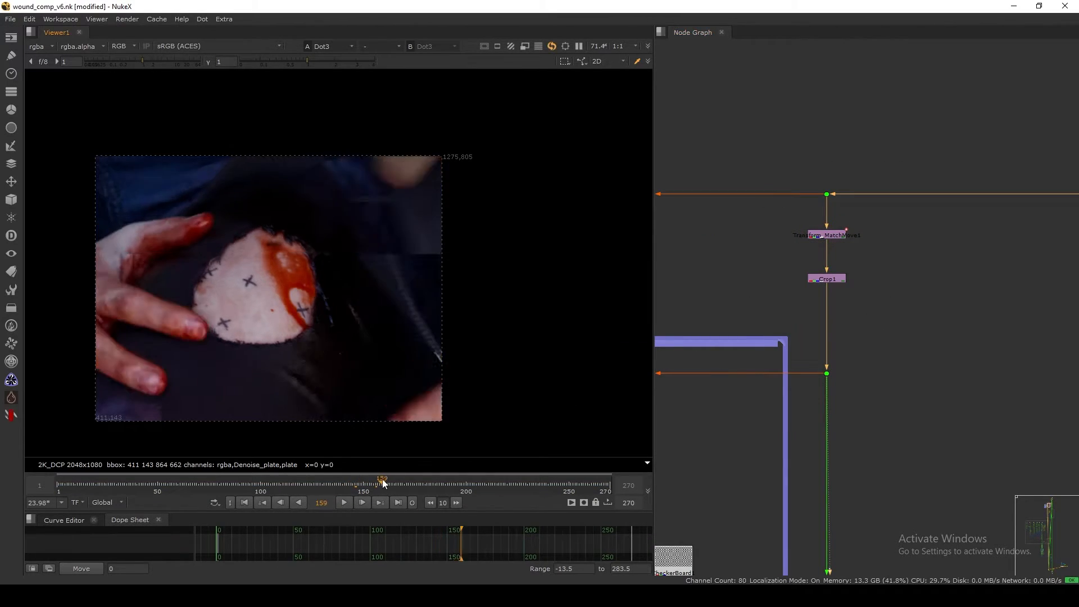
pyautogui.moveTo(382, 479); pyautogui.dragTo(396, 480)
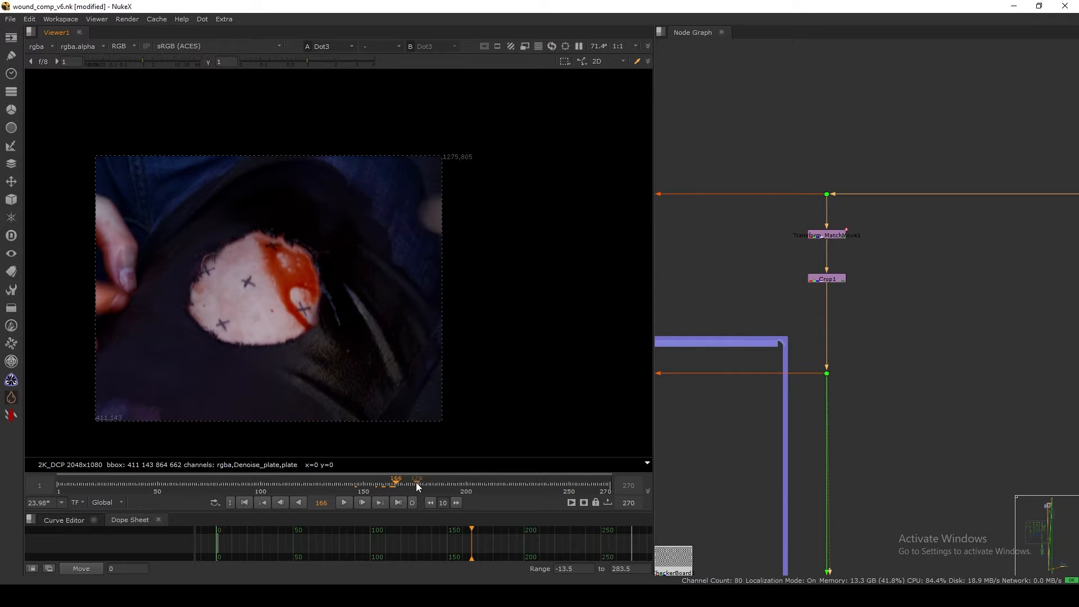
pyautogui.click(424, 483)
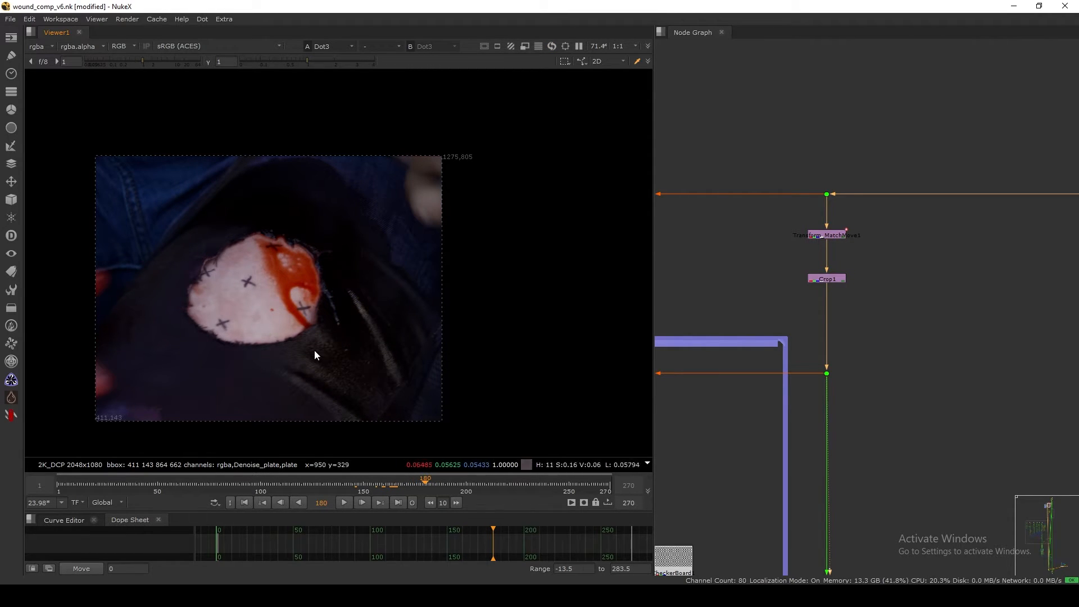
pyautogui.moveTo(448, 481); pyautogui.dragTo(550, 482)
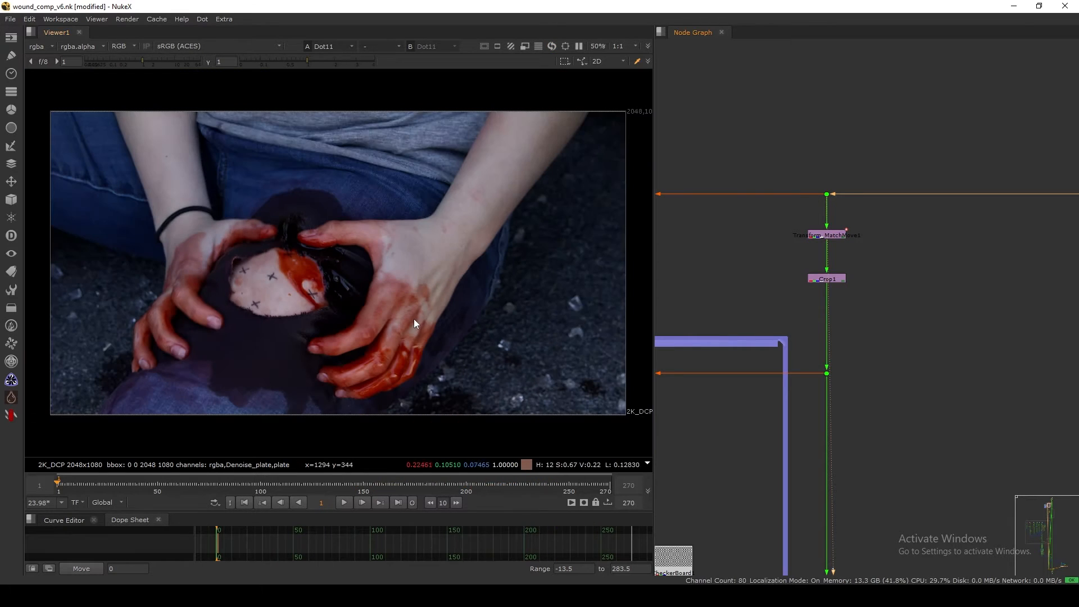
# Play the uncropped Dot11 plate briefly and compare it with the Crop1 output scrubbed to frame 91.
pyautogui.click(341, 501)
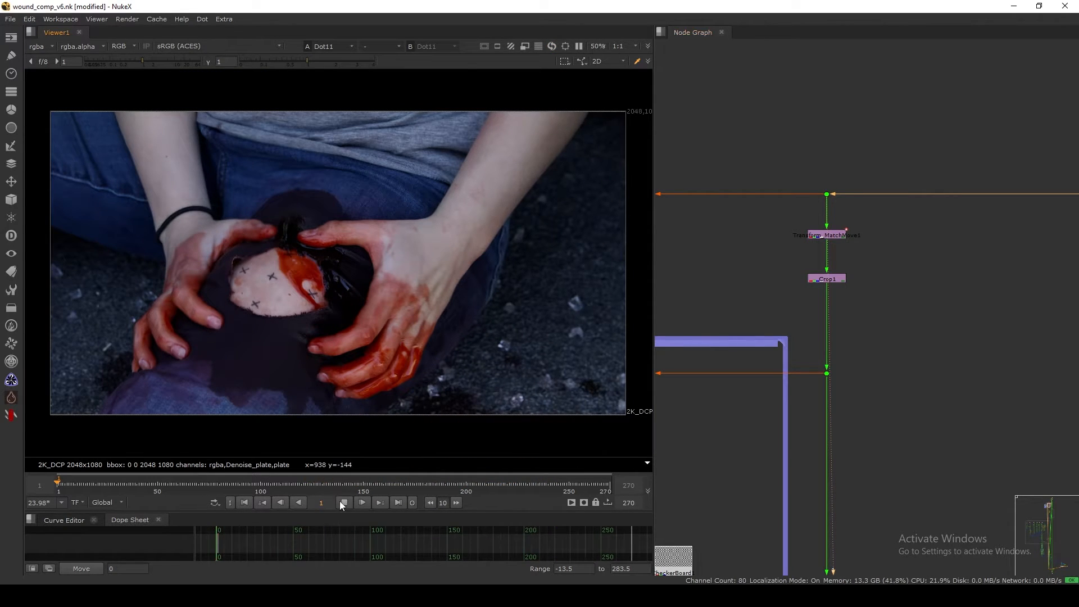
pyautogui.click(827, 278)
pyautogui.press('1')
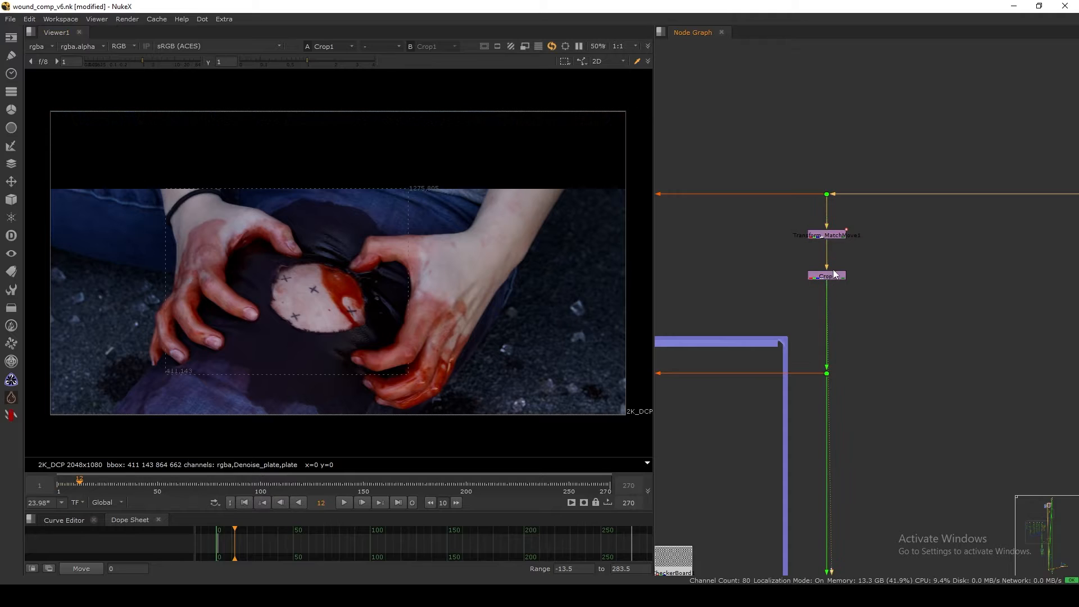
pyautogui.moveTo(211, 485); pyautogui.dragTo(242, 485)
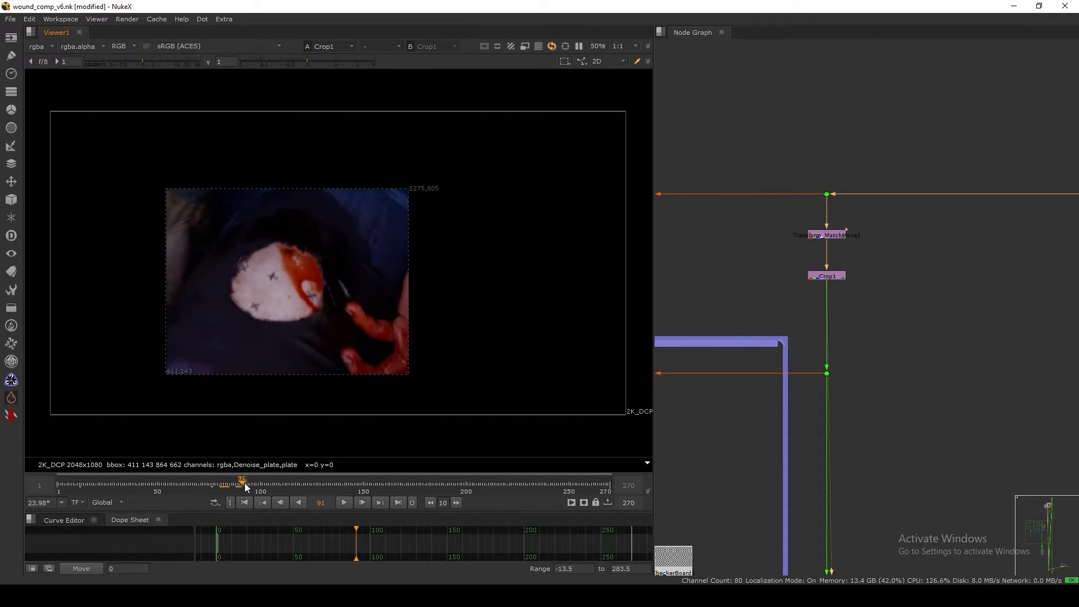
# Scrub the Crop1 output onward from frame 91, return to the first frame and scrub up to frame 67.
pyautogui.moveTo(751, 387); pyautogui.dragTo(828, 239, button='middle')
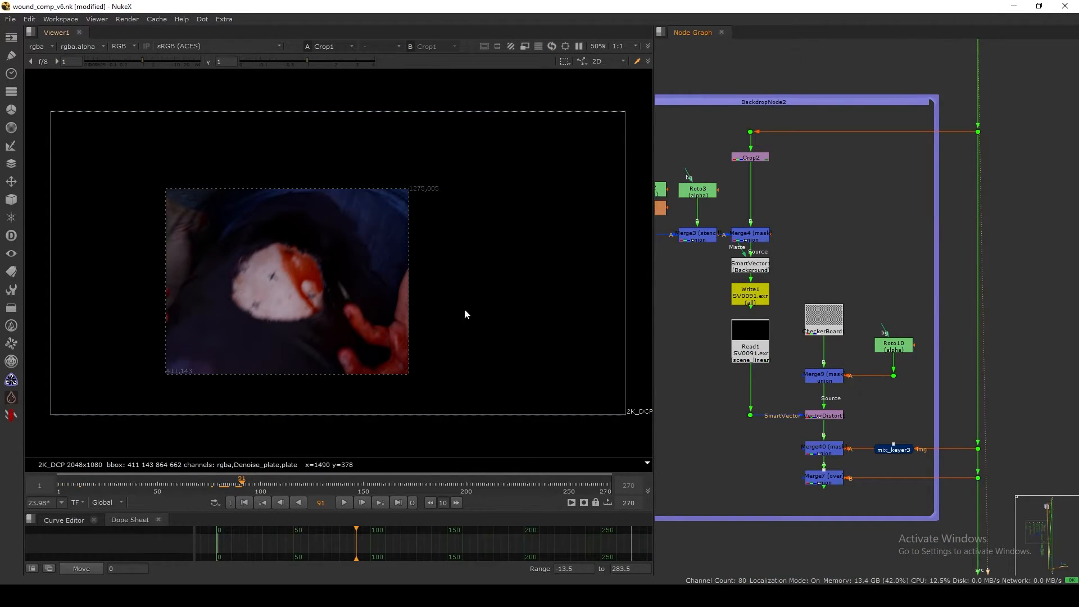
pyautogui.moveTo(342, 229); pyautogui.dragTo(319, 247)
pyautogui.moveTo(724, 306); pyautogui.dragTo(695, 354, button='middle')
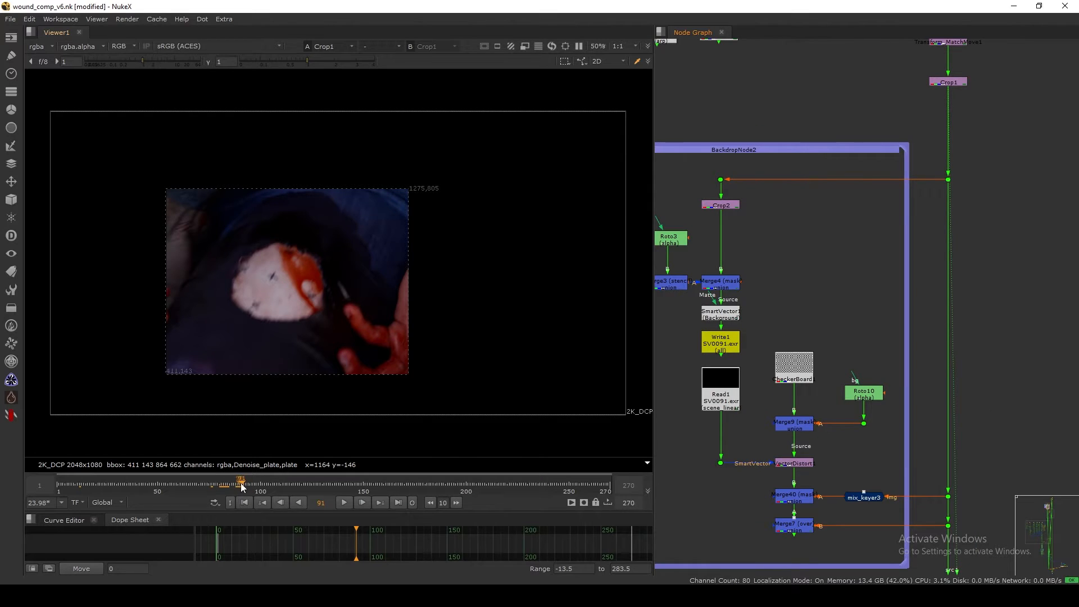
pyautogui.moveTo(242, 485); pyautogui.dragTo(316, 482)
pyautogui.click(245, 502)
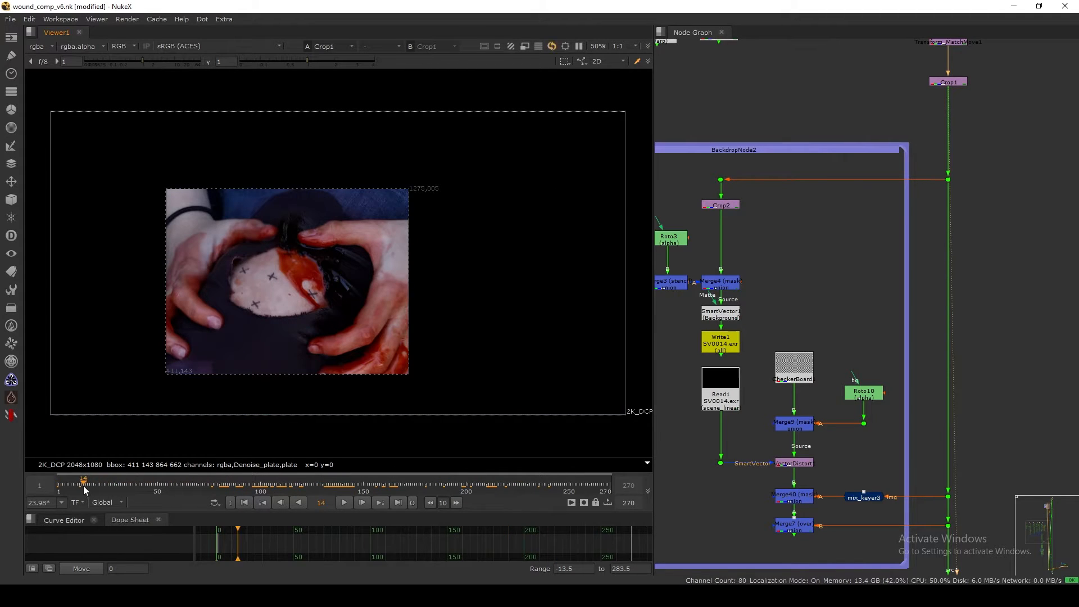
pyautogui.moveTo(83, 485); pyautogui.dragTo(193, 489)
# Trace the crop branch into BackdropNode2 and view the Read1 smart vector render at frame 67.
pyautogui.moveTo(932, 128); pyautogui.dragTo(865, 245, button='middle')
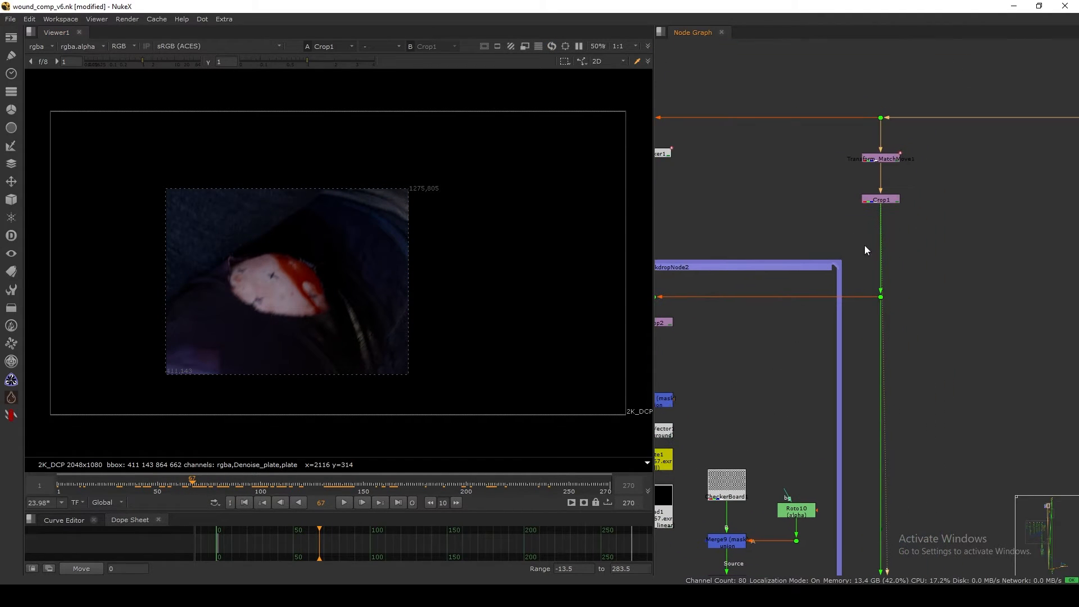
pyautogui.moveTo(766, 377); pyautogui.dragTo(875, 198, button='middle')
pyautogui.click(765, 306)
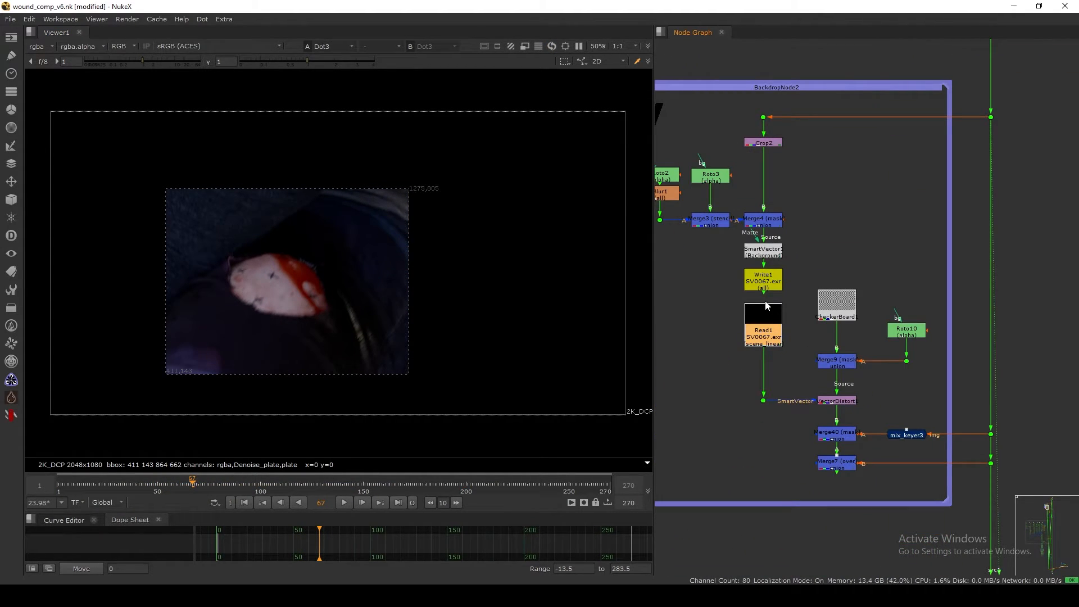
pyautogui.press('1')
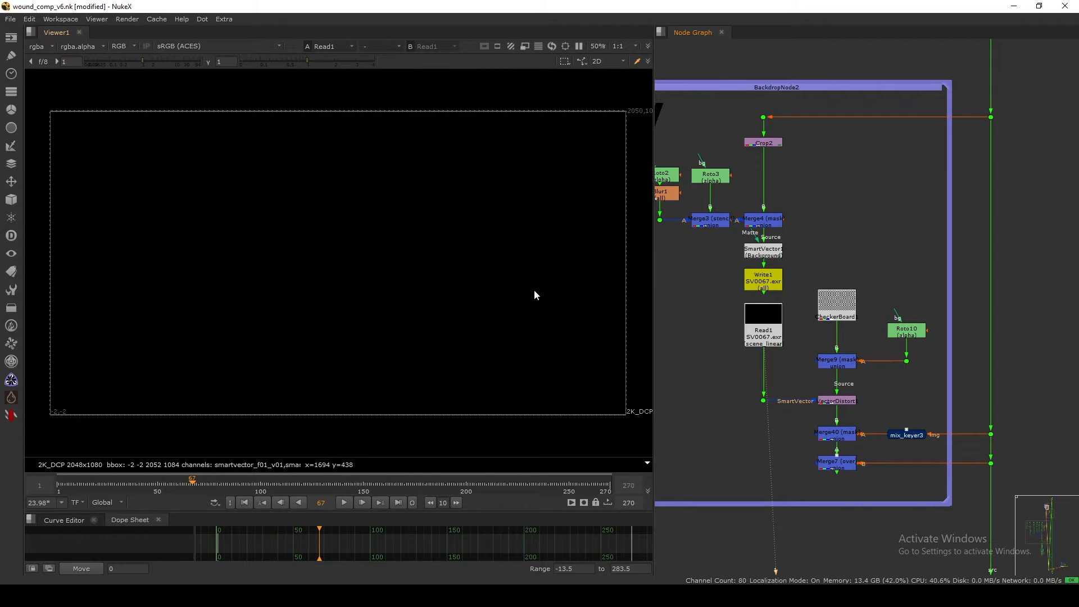
# View the cropped, stabilized plate at Dot3 and scrub it to frame 76.
pyautogui.click(990, 117)
pyautogui.press('1')
pyautogui.moveTo(853, 273); pyautogui.dragTo(824, 248, button='middle')
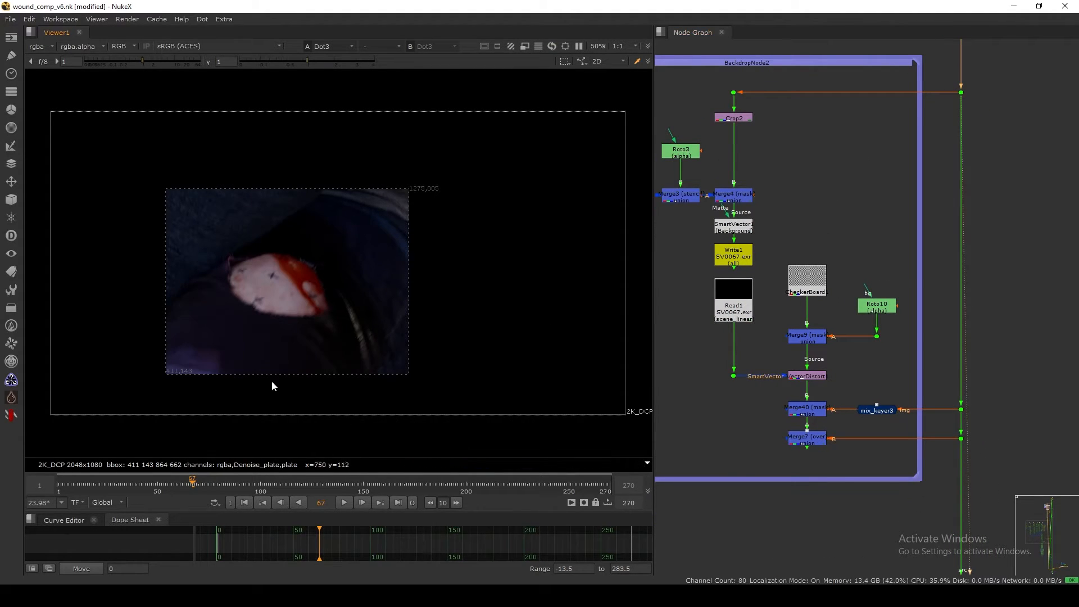
pyautogui.moveTo(759, 374); pyautogui.dragTo(758, 348, button='middle')
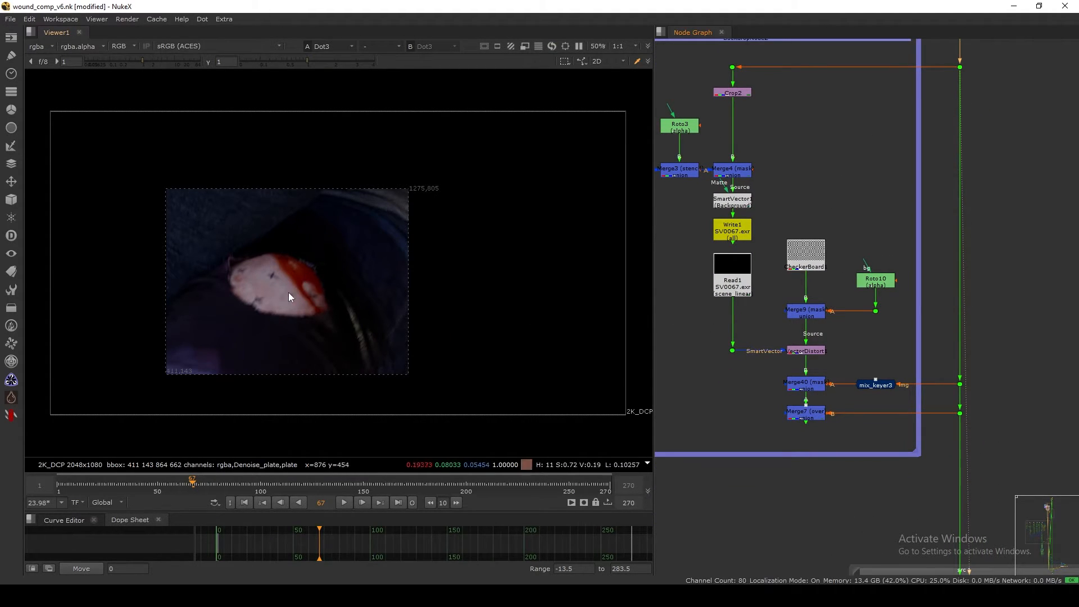
pyautogui.moveTo(204, 485); pyautogui.dragTo(211, 487)
# Trace the branch from Transform_MatchMove1 and Crop1 into BackdropNode2, nudging the Crop2 node slightly down below its dot.
pyautogui.moveTo(827, 397); pyautogui.dragTo(817, 393, button='middle')
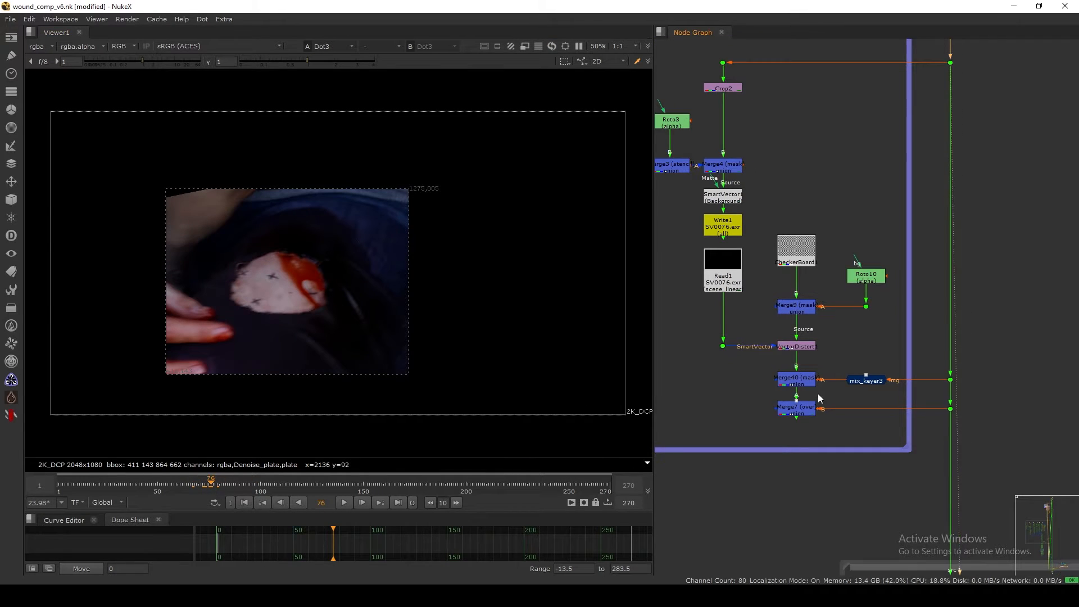
pyautogui.moveTo(845, 346); pyautogui.dragTo(770, 492, button='middle')
pyautogui.moveTo(867, 246); pyautogui.dragTo(839, 294, button='middle')
pyautogui.moveTo(892, 204); pyautogui.dragTo(823, 298)
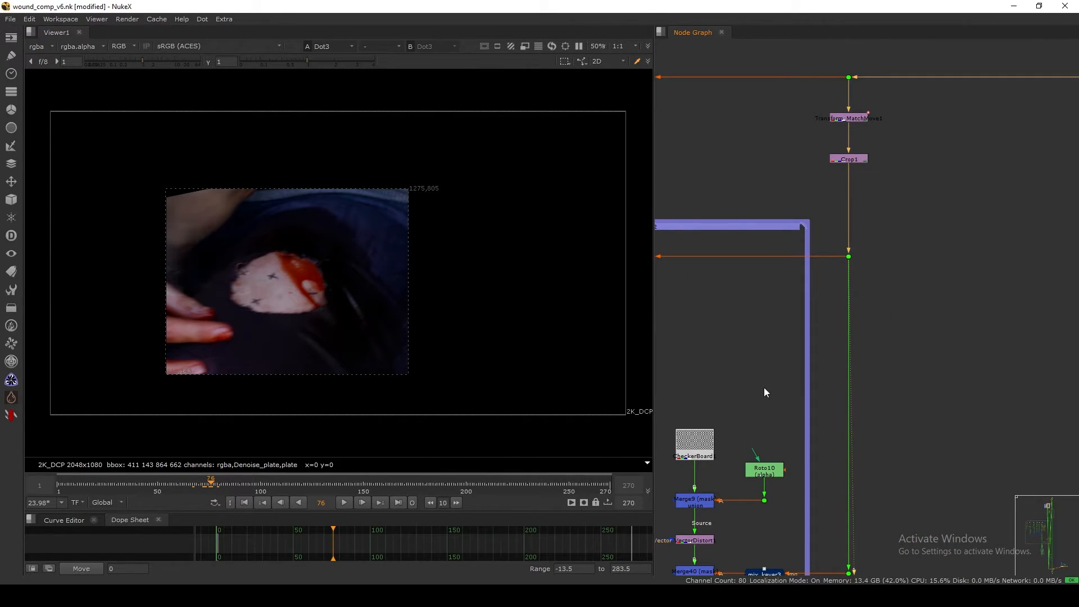
pyautogui.moveTo(679, 361)
pyautogui.mouseDown(button='middle')
pyautogui.moveTo(815, 267)
pyautogui.moveTo(795, 319)
pyautogui.mouseUp(button='middle')
pyautogui.moveTo(742, 242); pyautogui.dragTo(742, 244)
pyautogui.moveTo(748, 333); pyautogui.dragTo(748, 288, button='middle')
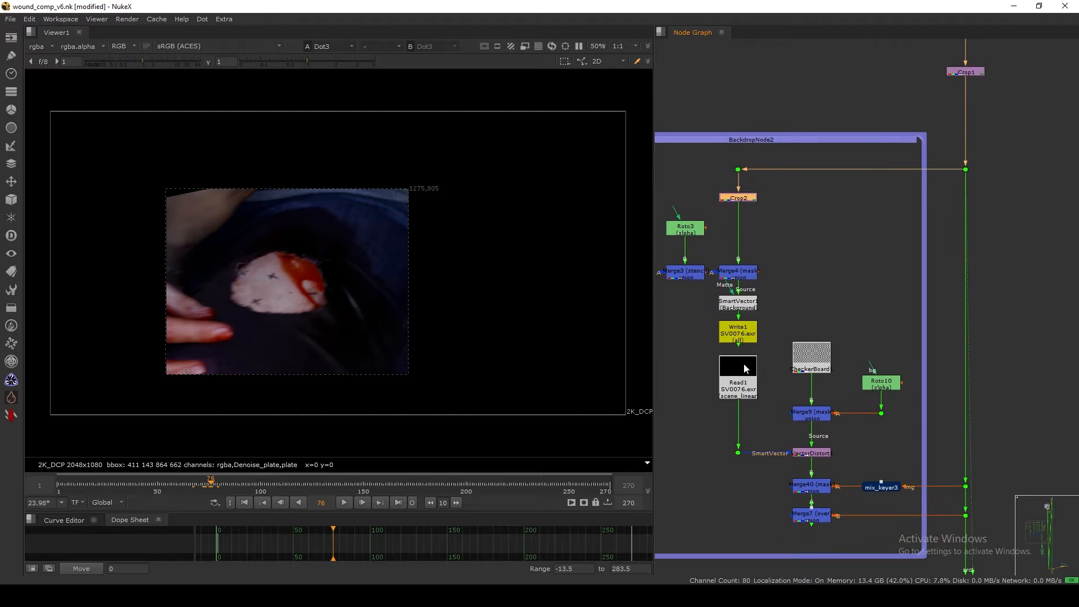
# View the Read1 and VectorDistort1 outputs in turn and shift the CheckerBoard1 node slightly down.
pyautogui.click(743, 364)
pyautogui.press('1')
pyautogui.moveTo(783, 447); pyautogui.dragTo(770, 382, button='middle')
pyautogui.click(794, 389)
pyautogui.press('1')
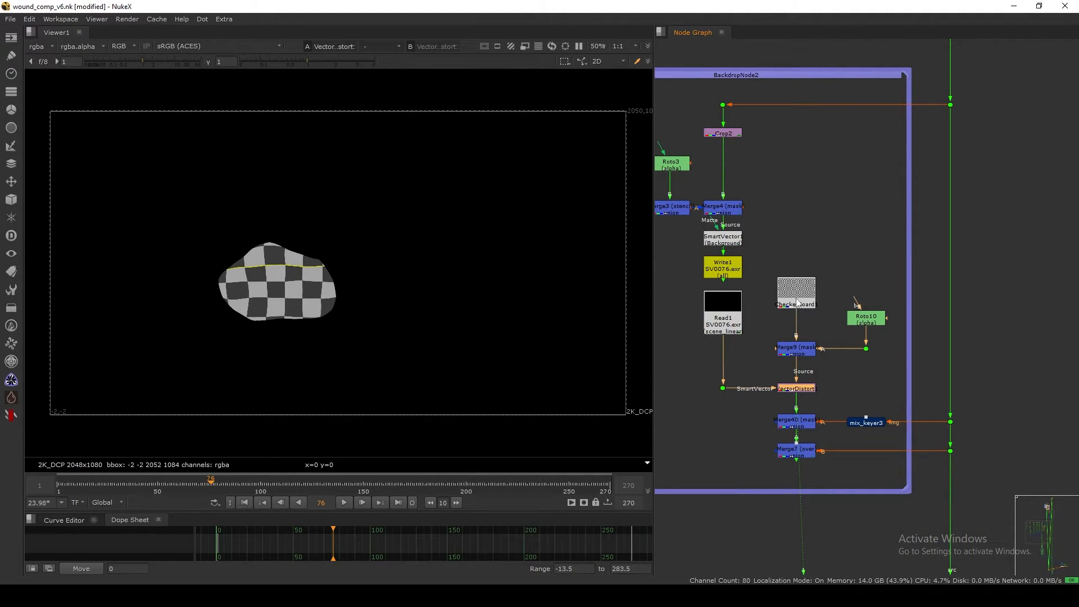
pyautogui.moveTo(796, 296); pyautogui.dragTo(796, 304)
# View the Merge7 composite of the checkerboard over the plate and raise the viewer gain to 2.2.
pyautogui.click(805, 448)
pyautogui.press('1')
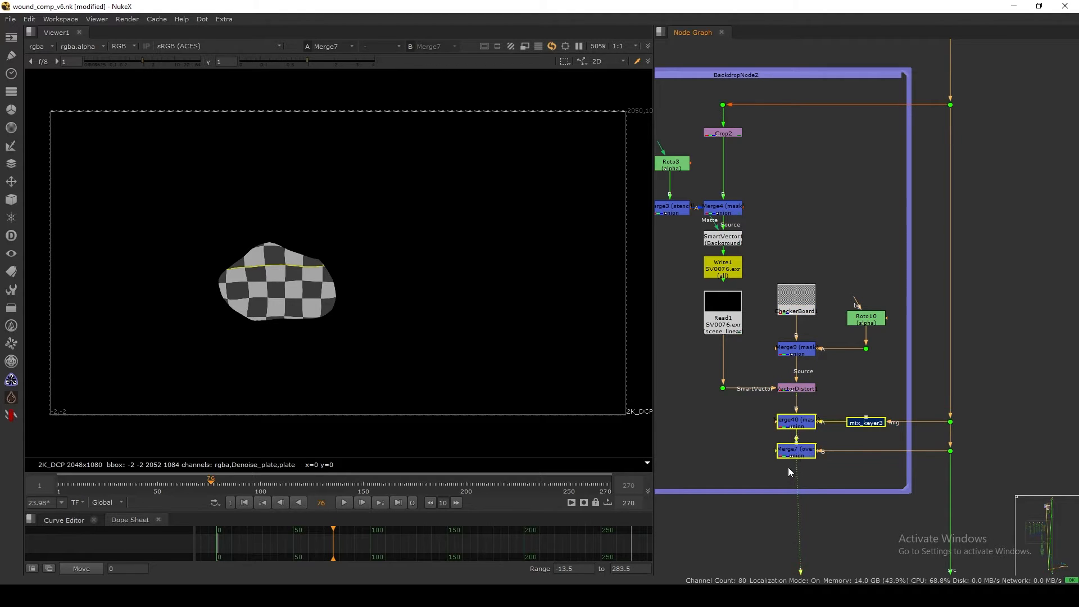
pyautogui.scroll(5, 788, 467)
pyautogui.click(155, 63)
pyautogui.moveTo(153, 63); pyautogui.dragTo(152, 64)
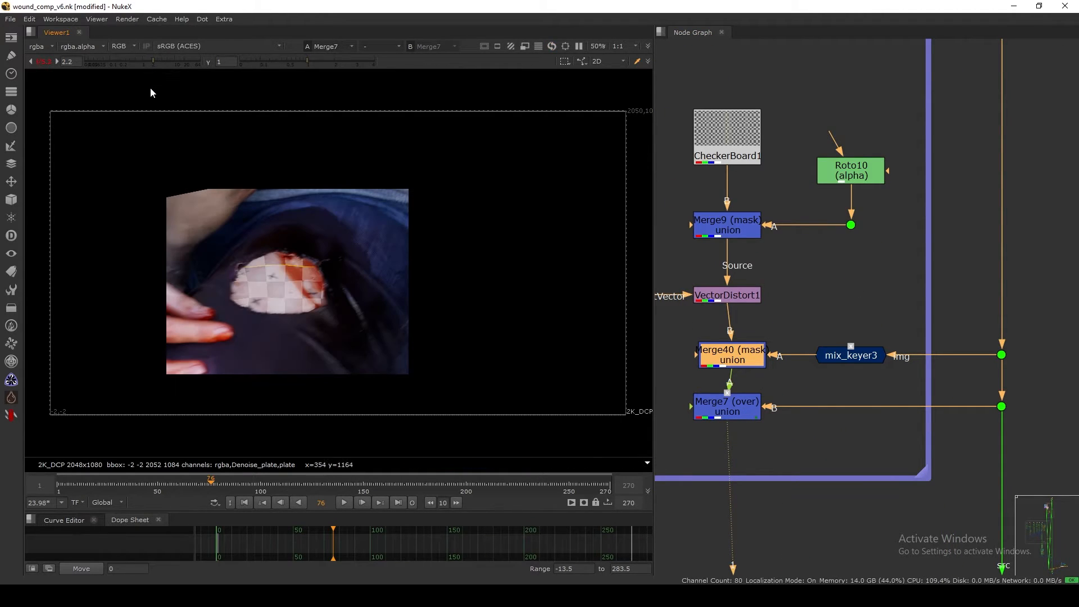
# Disable and re-enable Merge40 to compare the checkerboard composite with and without its key mask.
pyautogui.moveTo(737, 357); pyautogui.dragTo(733, 356)
pyautogui.press('d')
pyautogui.press('d')
# Move the mix_keyer3 node slightly farther from Merge40 and reset the viewer gain to 1.
pyautogui.click(845, 355)
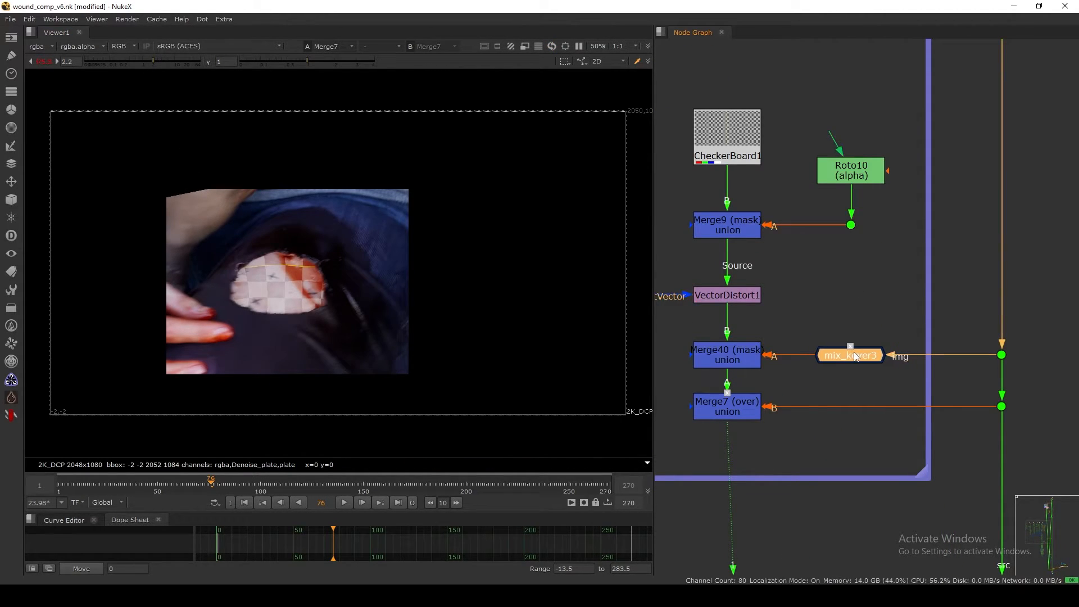
pyautogui.moveTo(863, 356); pyautogui.dragTo(871, 355)
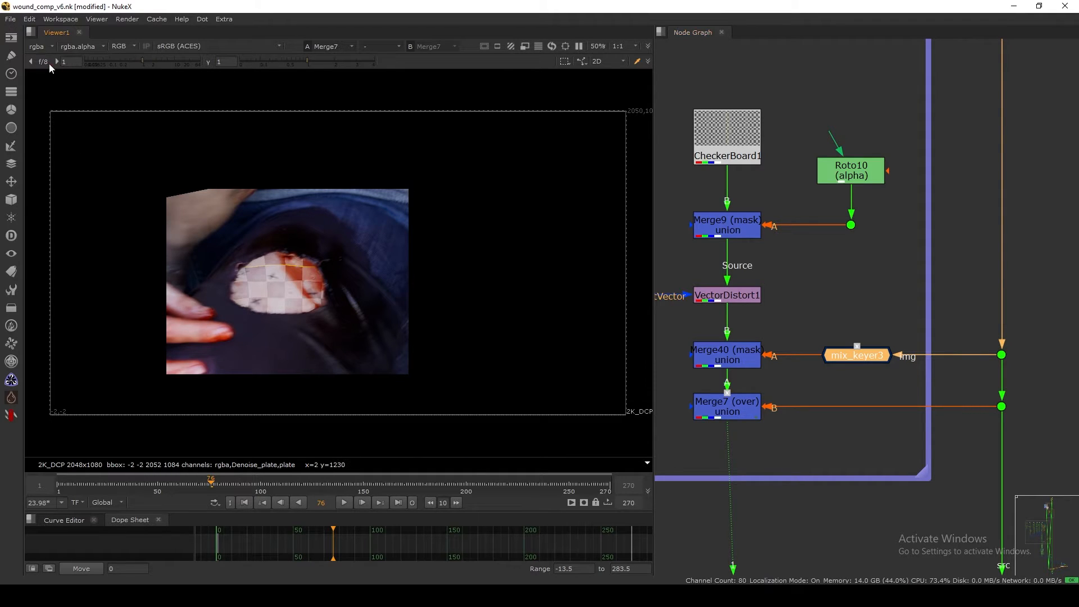
pyautogui.click(850, 385)
pyautogui.click(865, 373)
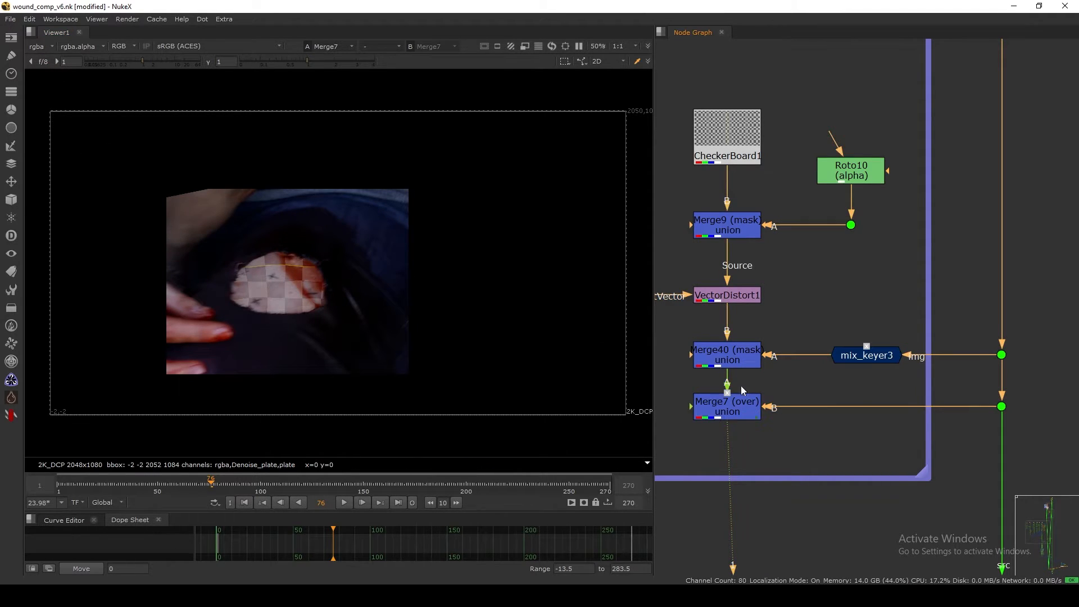
# Play a few frames of the Merge7 checkerboard composite up close, stop and return to the first frame.
pyautogui.scroll(2, 319, 331)
pyautogui.click(343, 503)
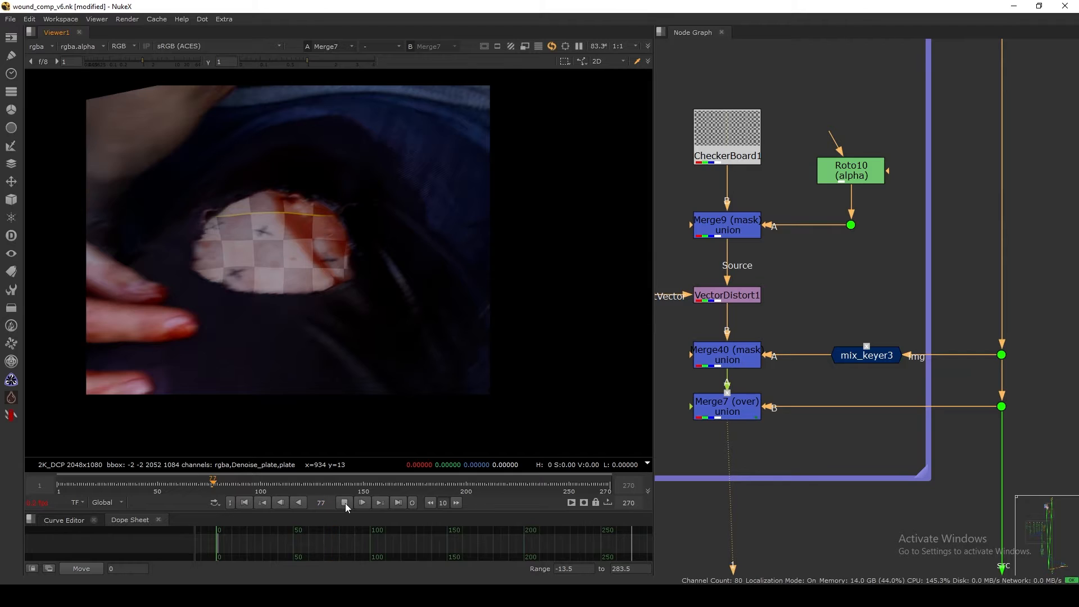
pyautogui.click(344, 503)
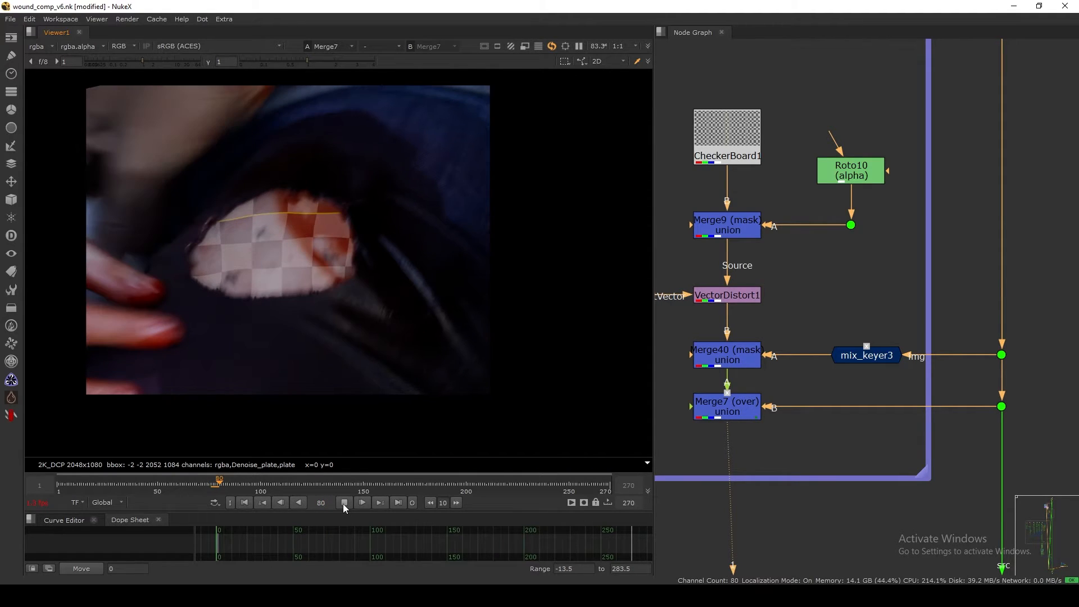
pyautogui.click(245, 502)
pyautogui.scroll(-2, 328, 319)
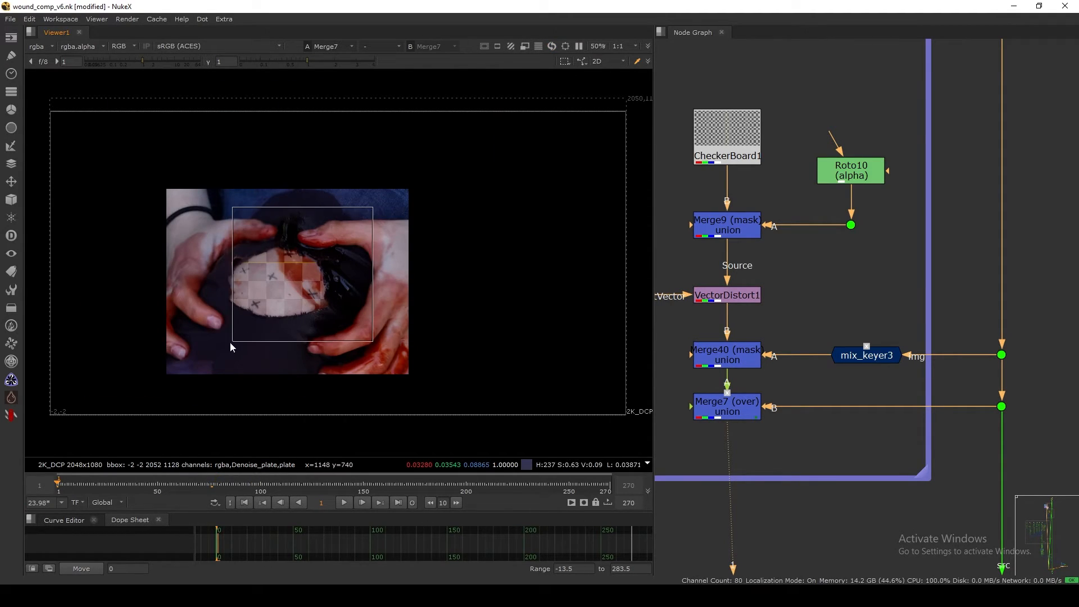
# View the full plate at Dot13, and the stabilized, cropped plate at Dot3 for comparison.
pyautogui.scroll(-5, 733, 303)
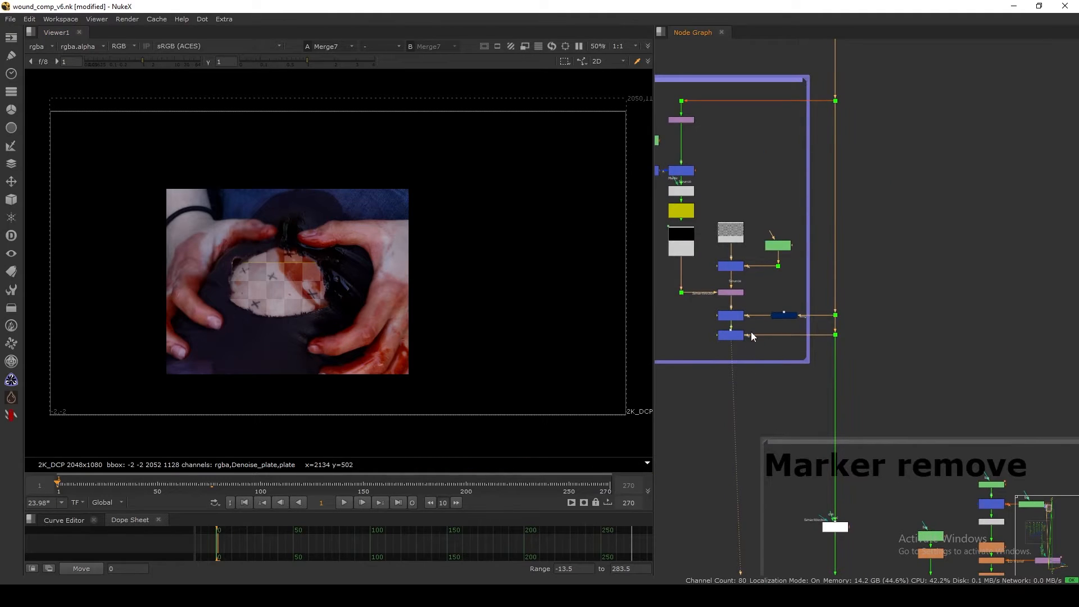
pyautogui.scroll(-4, 751, 332)
pyautogui.press('1')
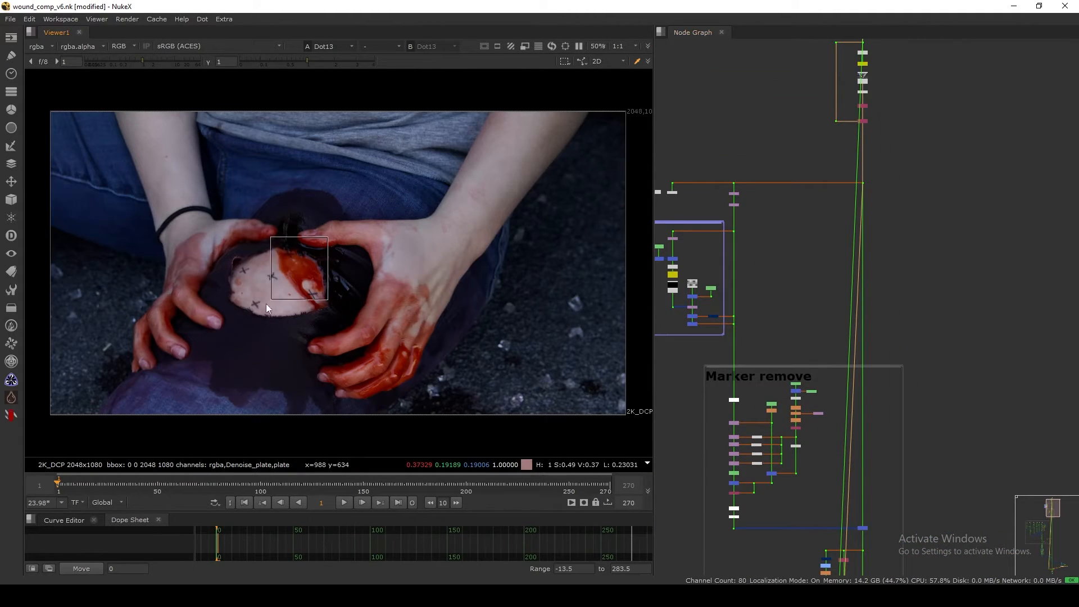
pyautogui.scroll(4, 742, 234)
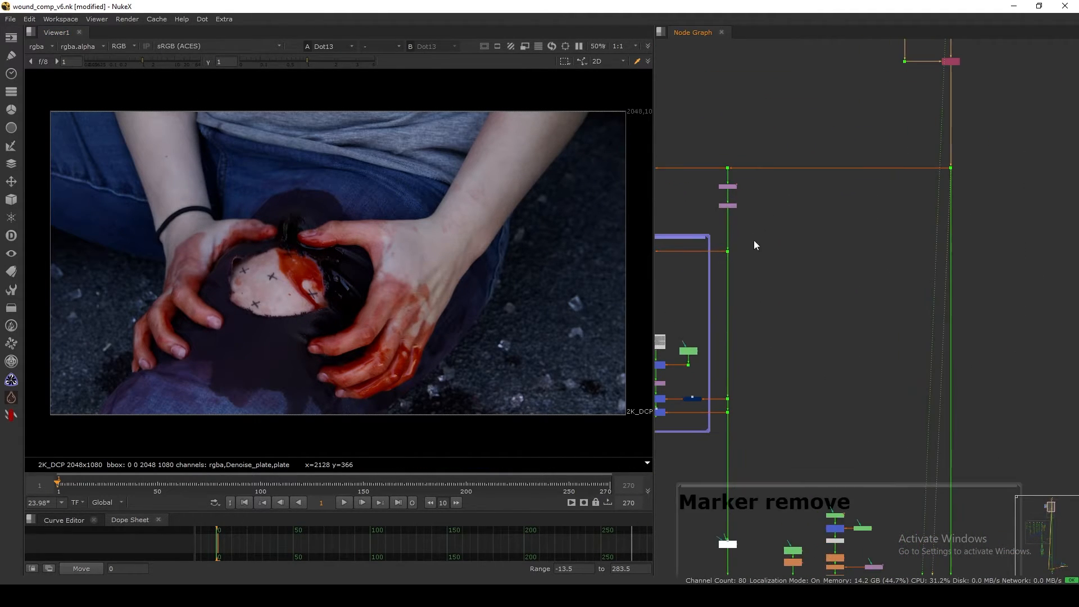
pyautogui.click(725, 271)
pyautogui.press('1')
# Examine the nodes around the SV backdrop and its checkerboard test branch beside the main stabilized pipe.
pyautogui.scroll(2, 743, 253)
pyautogui.moveTo(717, 389)
pyautogui.mouseDown(button='middle')
pyautogui.moveTo(743, 275)
pyautogui.moveTo(778, 208)
pyautogui.mouseUp(button='middle')
pyautogui.scroll(5, 789, 363)
pyautogui.moveTo(869, 282); pyautogui.dragTo(714, 419)
pyautogui.moveTo(723, 420); pyautogui.dragTo(722, 423)
pyautogui.scroll(-5, 722, 365)
pyautogui.moveTo(721, 272); pyautogui.dragTo(761, 336, button='middle')
pyautogui.moveTo(742, 247); pyautogui.dragTo(783, 335, button='middle')
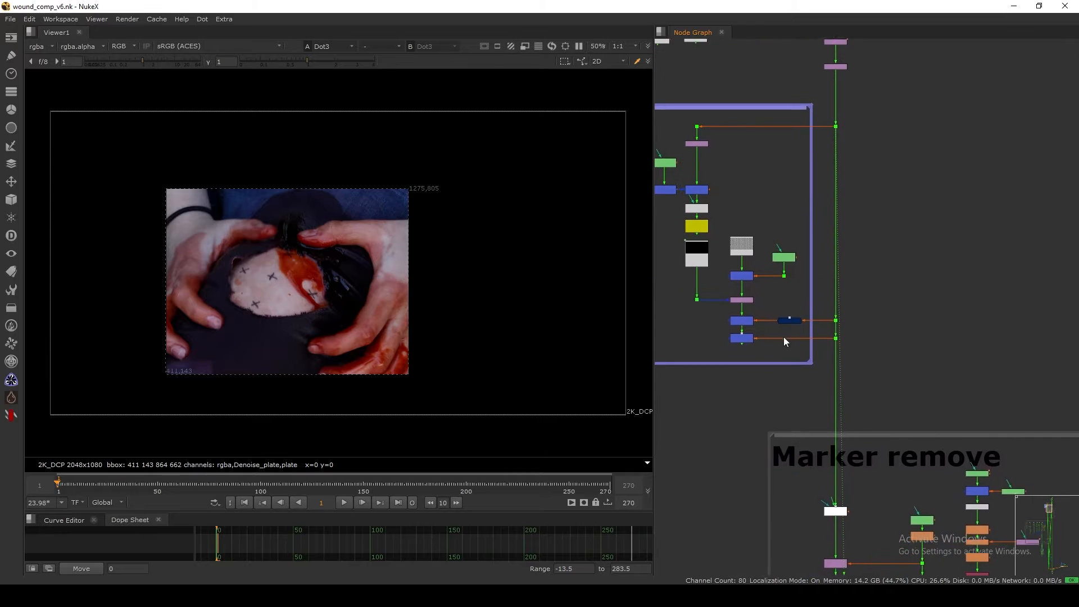
# Inspect the GridWarpTracker2 properties above the SV backdrop and close them.
pyautogui.moveTo(761, 178); pyautogui.dragTo(811, 349, button='middle')
pyautogui.moveTo(709, 218); pyautogui.dragTo(757, 247, button='middle')
pyautogui.scroll(3, 758, 252)
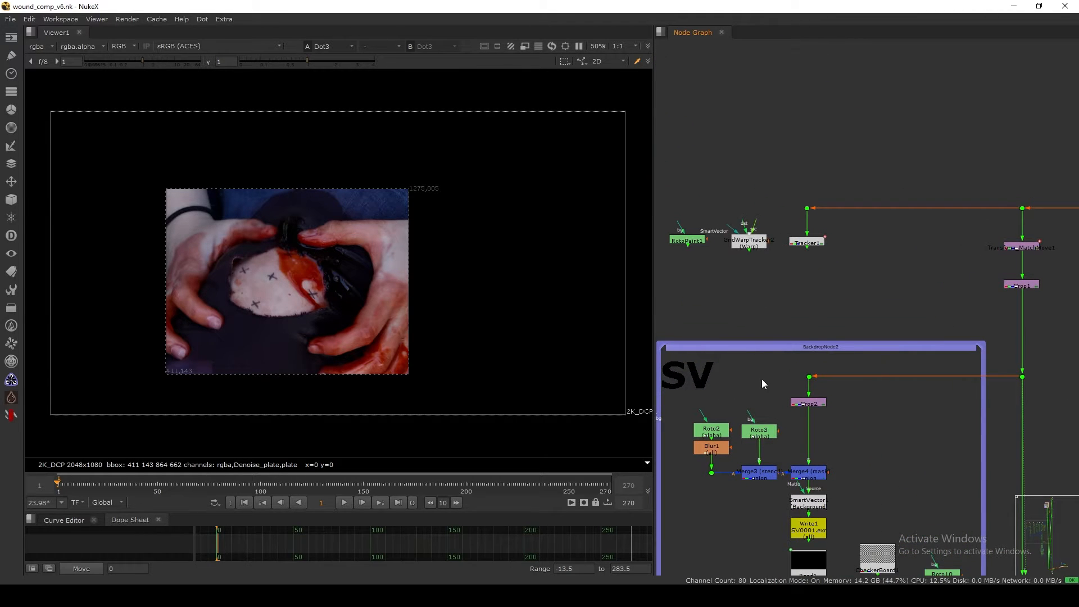
pyautogui.doubleClick(731, 236)
pyautogui.moveTo(608, 107); pyautogui.dragTo(768, 79)
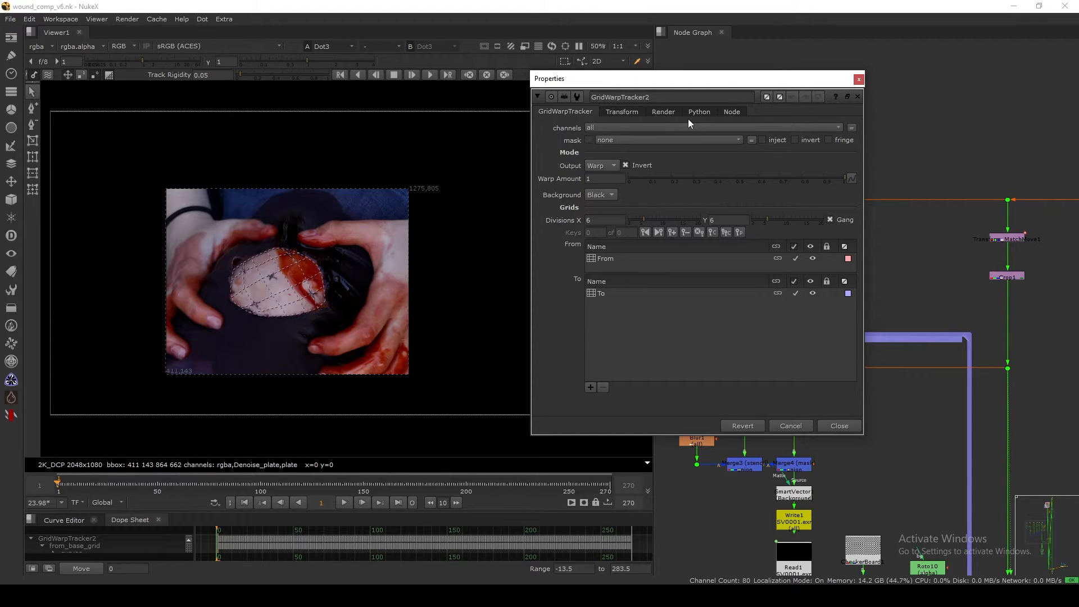
pyautogui.click(839, 426)
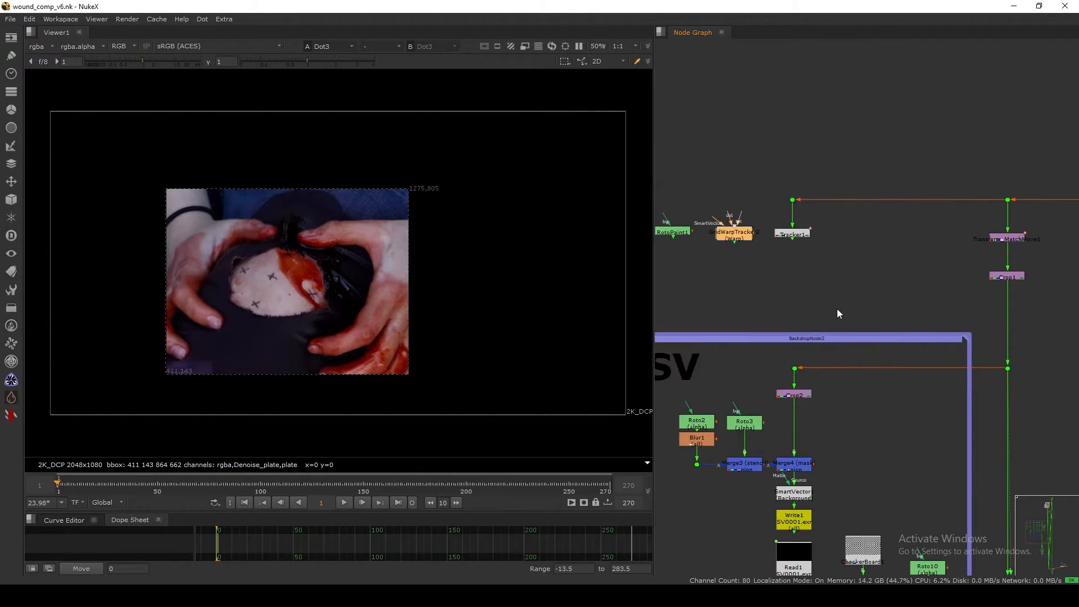
# Follow the stabilized pipe into the Marker remove section and open the GridWarpTracker4 properties clear of the image.
pyautogui.moveTo(838, 254); pyautogui.dragTo(904, 335)
pyautogui.scroll(-3, 810, 347)
pyautogui.moveTo(788, 430); pyautogui.dragTo(794, 341, button='middle')
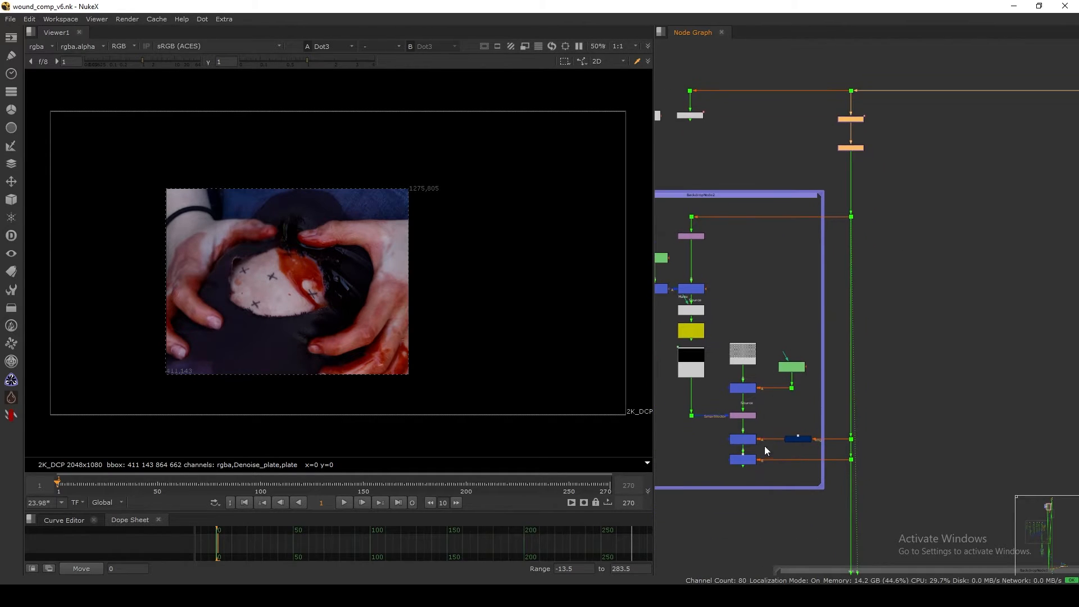
pyautogui.moveTo(797, 495)
pyautogui.mouseDown(button='middle')
pyautogui.moveTo(787, 413)
pyautogui.moveTo(805, 385)
pyautogui.mouseUp(button='middle')
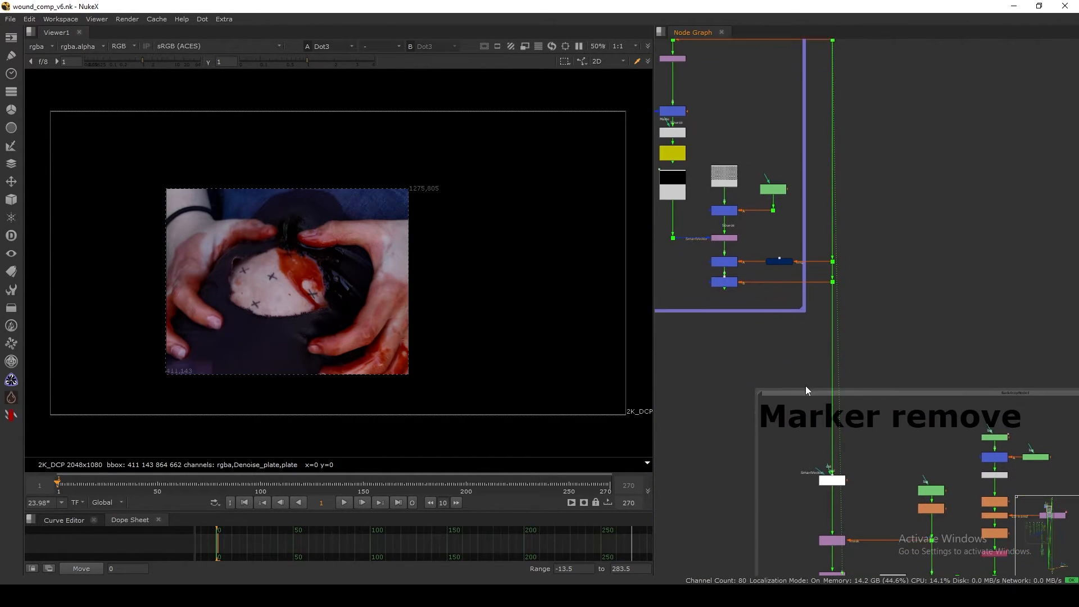
pyautogui.moveTo(803, 492); pyautogui.dragTo(748, 311, button='middle')
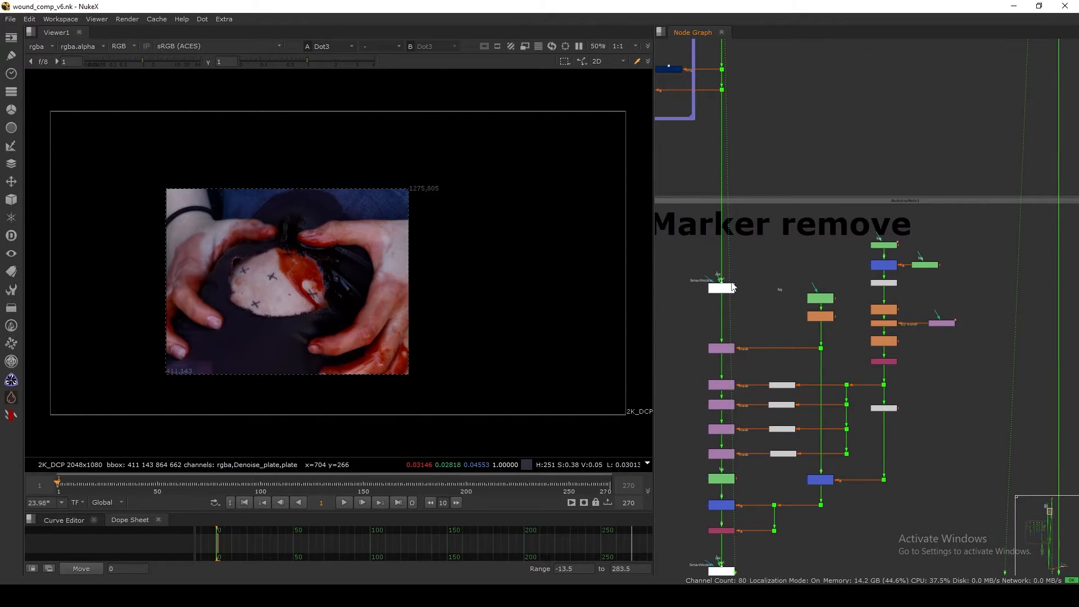
pyautogui.scroll(5, 736, 291)
pyautogui.doubleClick(735, 291)
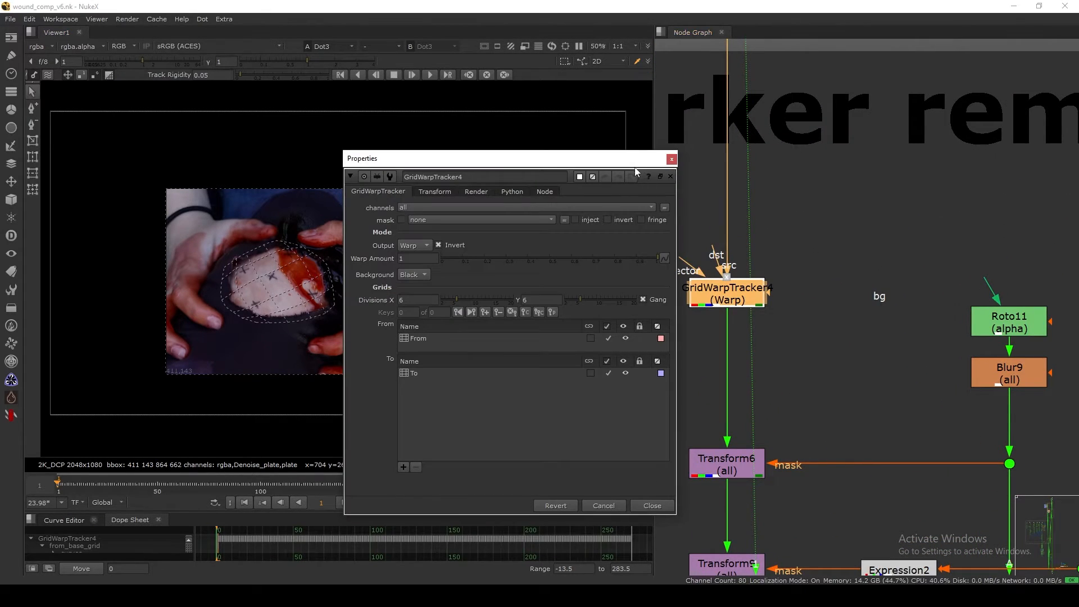
pyautogui.moveTo(635, 159); pyautogui.dragTo(788, 86)
# Alternate between the From and To grids of GridWarpTracker4 to compare them over the wound.
pyautogui.click(611, 239)
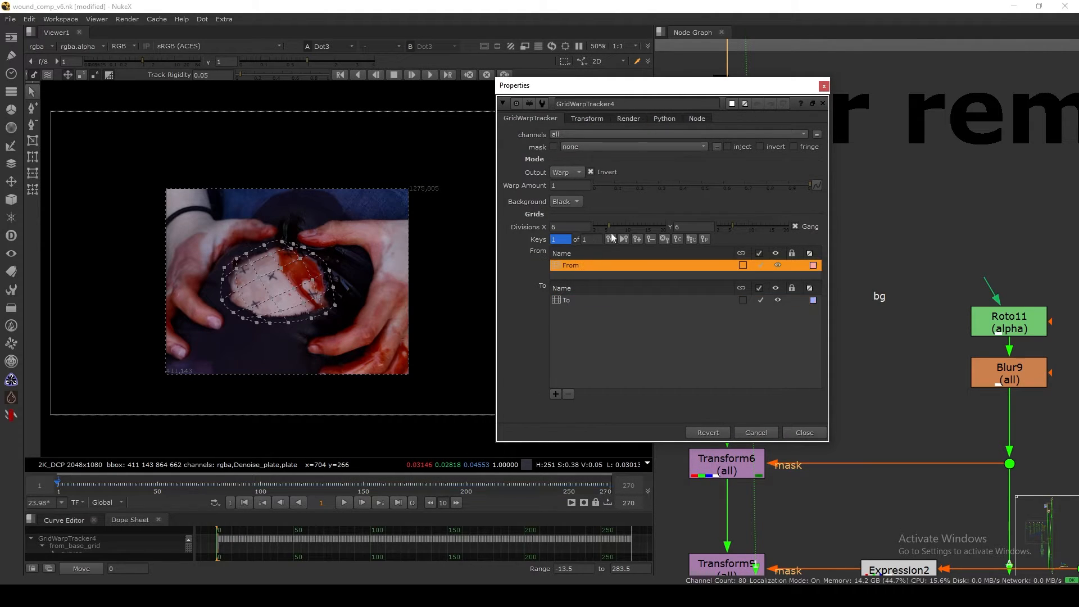
pyautogui.moveTo(701, 86); pyautogui.dragTo(766, 62)
pyautogui.click(640, 275)
pyautogui.click(641, 241)
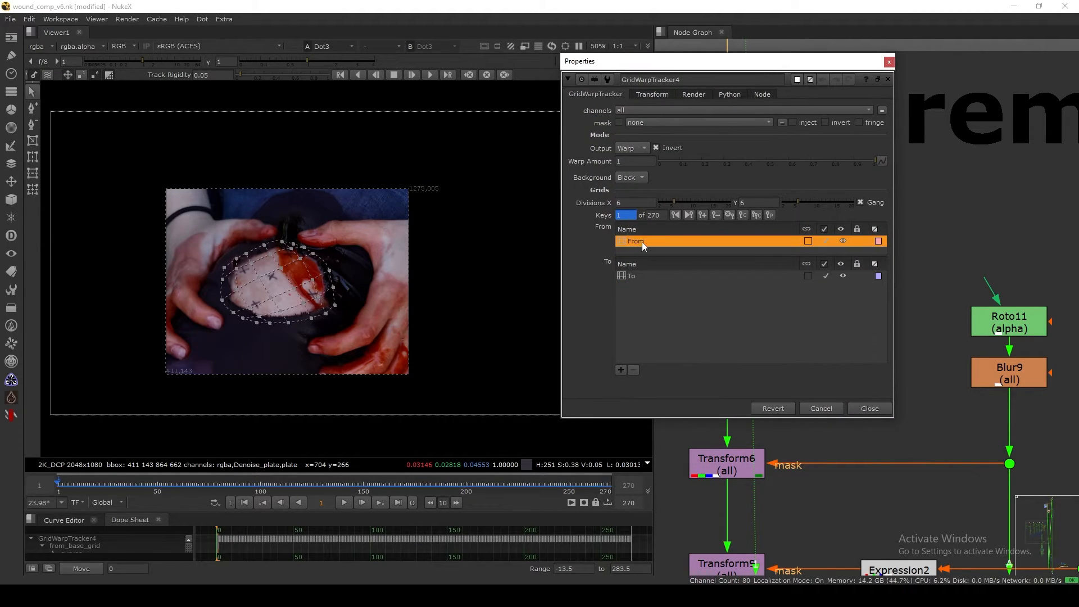
pyautogui.click(640, 275)
pyautogui.click(639, 242)
pyautogui.click(639, 274)
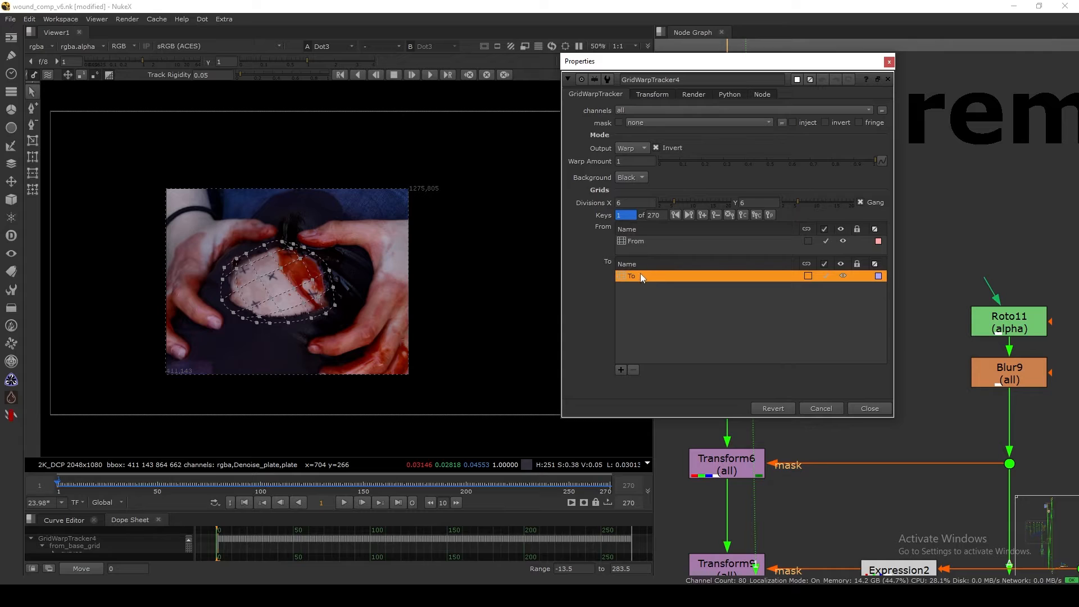
# View the warped output of GridWarpTracker4 and close its properties.
pyautogui.moveTo(813, 420); pyautogui.dragTo(864, 600, button='middle')
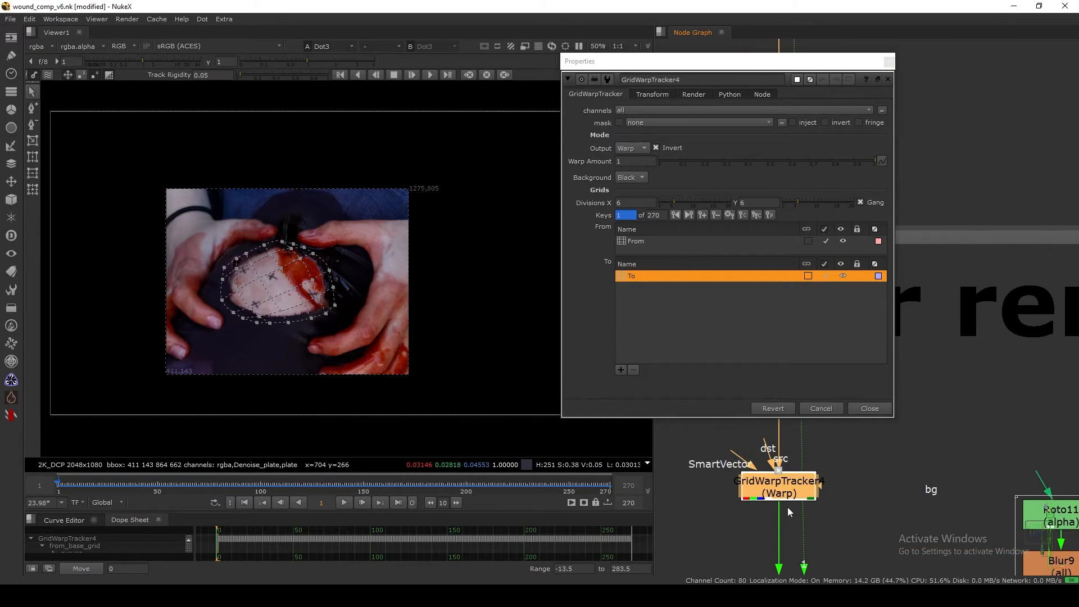
pyautogui.click(776, 486)
pyautogui.press('1')
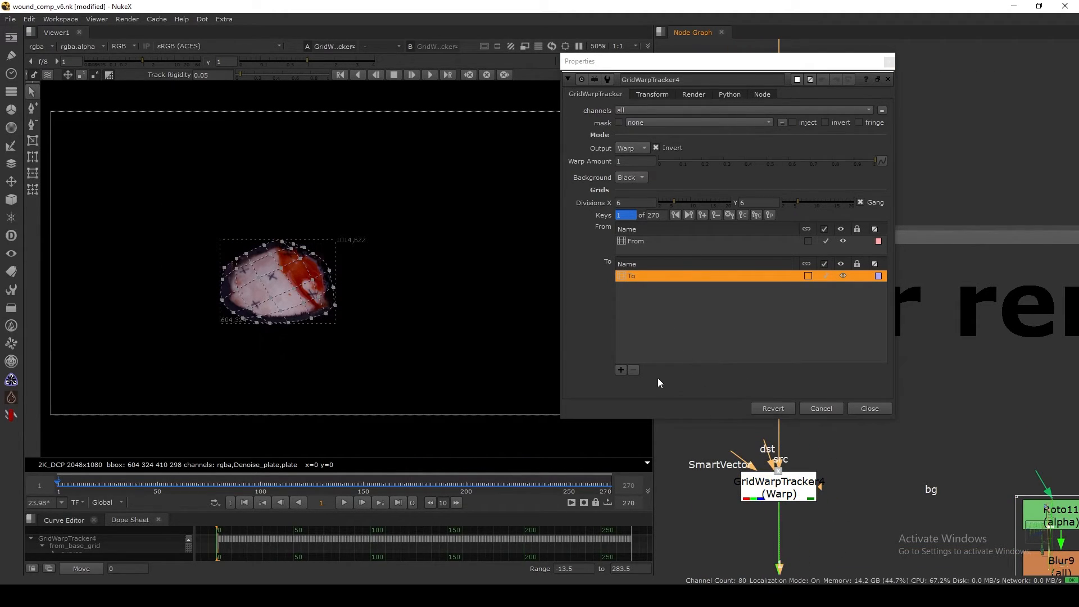
pyautogui.click(864, 409)
# View the Crop1 output and scrub the timeline to frame 82.
pyautogui.scroll(-3, 818, 407)
pyautogui.moveTo(807, 181); pyautogui.dragTo(759, 449, button='middle')
pyautogui.moveTo(767, 141); pyautogui.dragTo(751, 278, button='middle')
pyautogui.press('1')
pyautogui.click(699, 246)
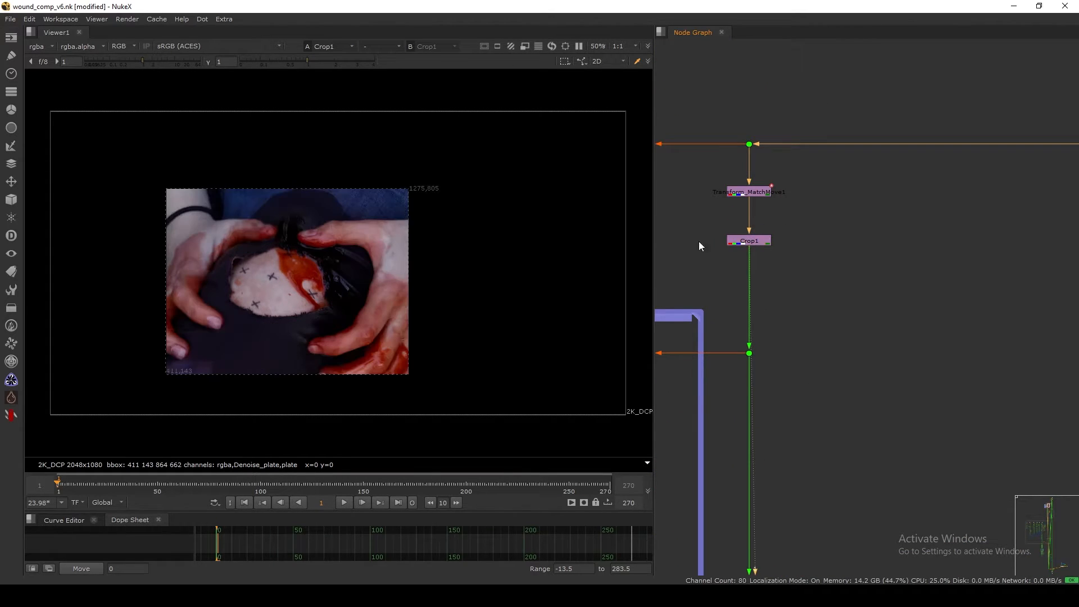
pyautogui.moveTo(189, 483)
pyautogui.mouseDown()
pyautogui.moveTo(234, 482)
pyautogui.moveTo(210, 484)
pyautogui.moveTo(223, 483)
pyautogui.mouseUp()
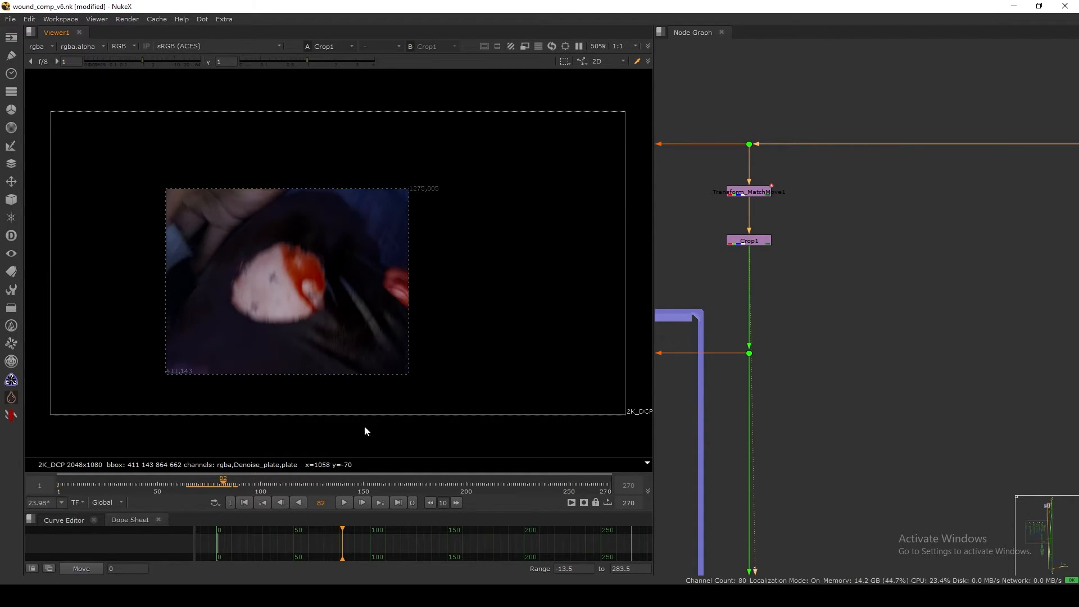
# View GridWarpTracker4 at frame 82 with its grid overlay, and close its properties to see the clean image.
pyautogui.scroll(-5, 770, 365)
pyautogui.scroll(5, 808, 323)
pyautogui.click(773, 357)
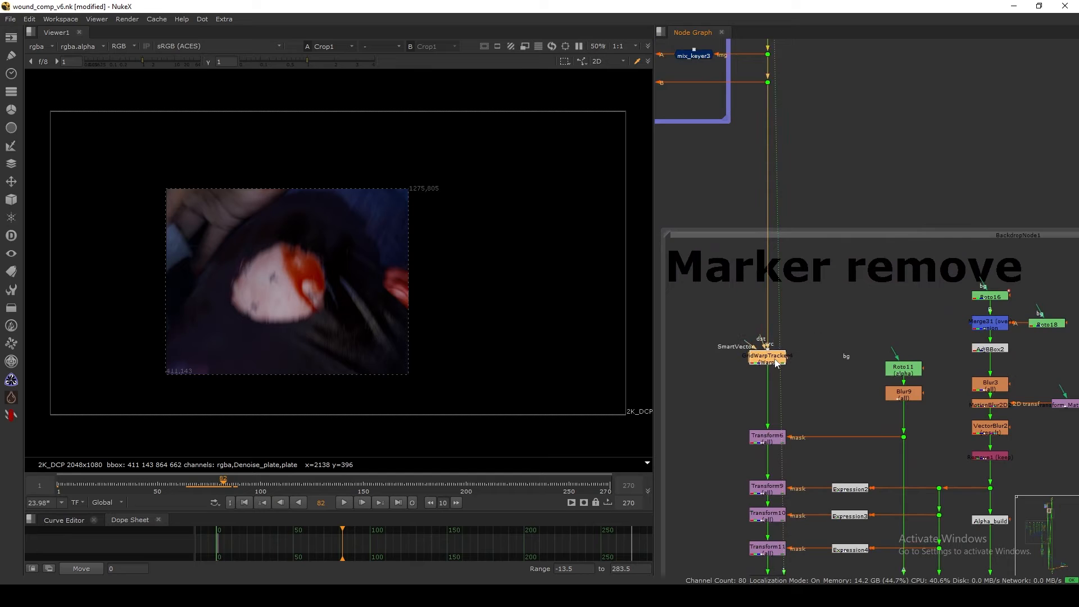
pyautogui.press('1')
pyautogui.doubleClick(773, 357)
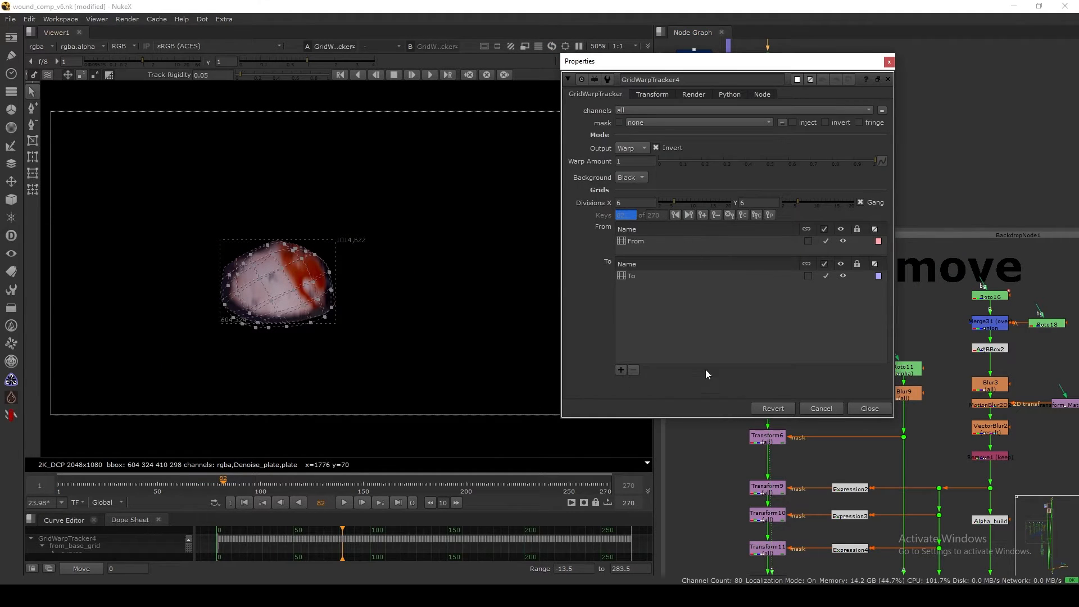
pyautogui.click(868, 409)
pyautogui.press('f')
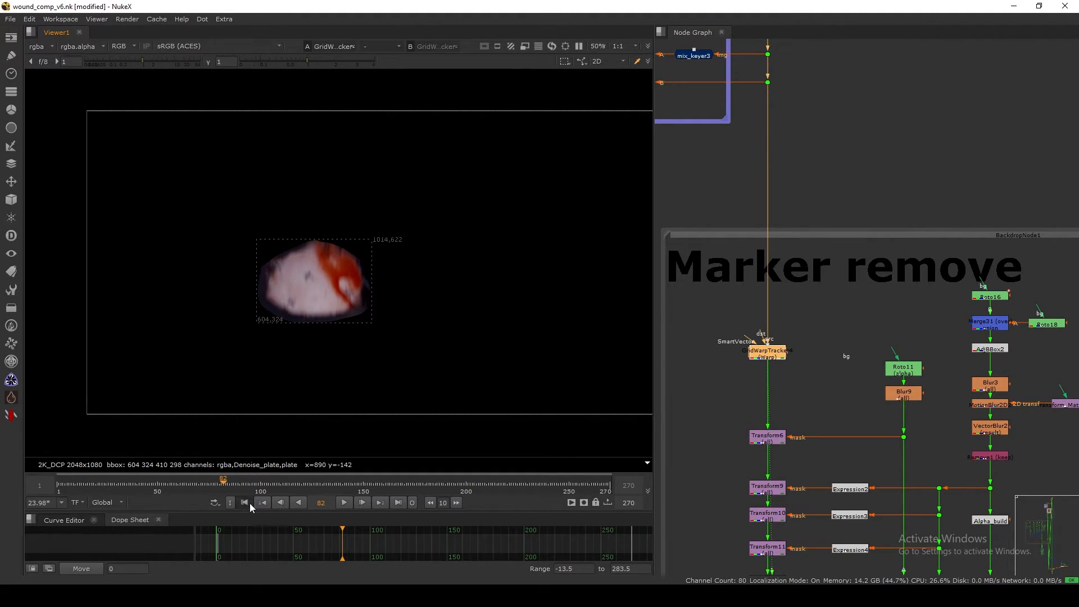
# Play the GridWarpTracker4 result from the first frame, check it closer from frame 160 and return to frame 1.
pyautogui.click(246, 503)
pyautogui.scroll(1, 330, 313)
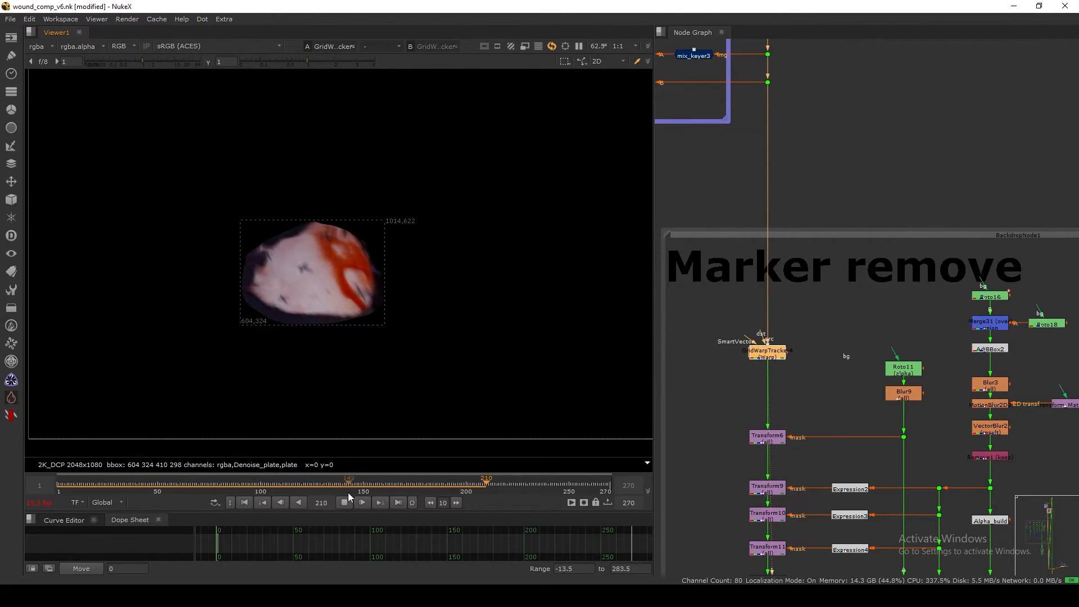
pyautogui.moveTo(358, 486); pyautogui.dragTo(383, 482)
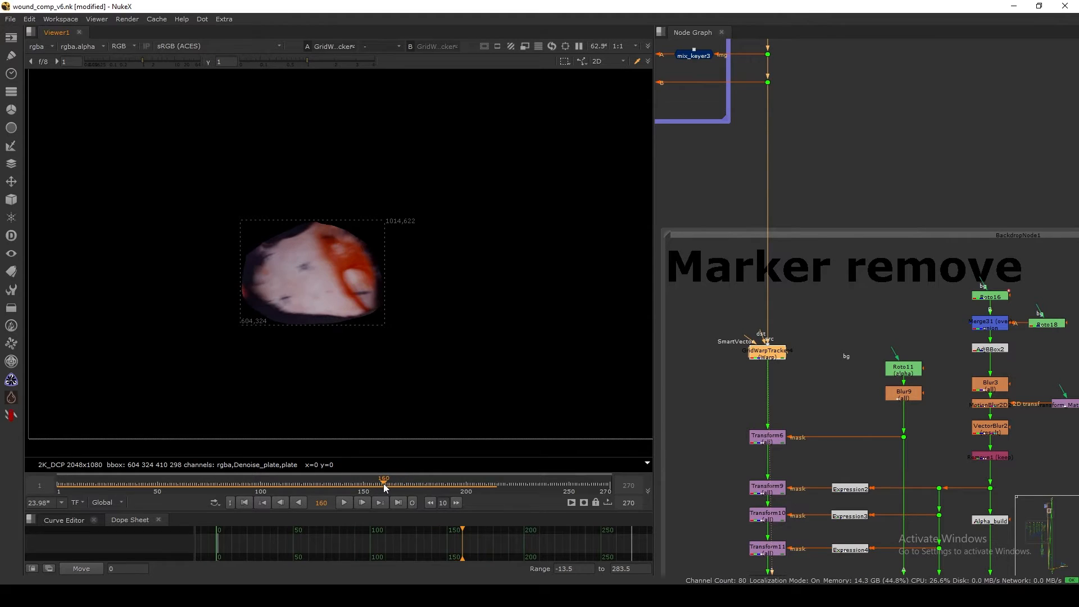
pyautogui.scroll(2, 281, 339)
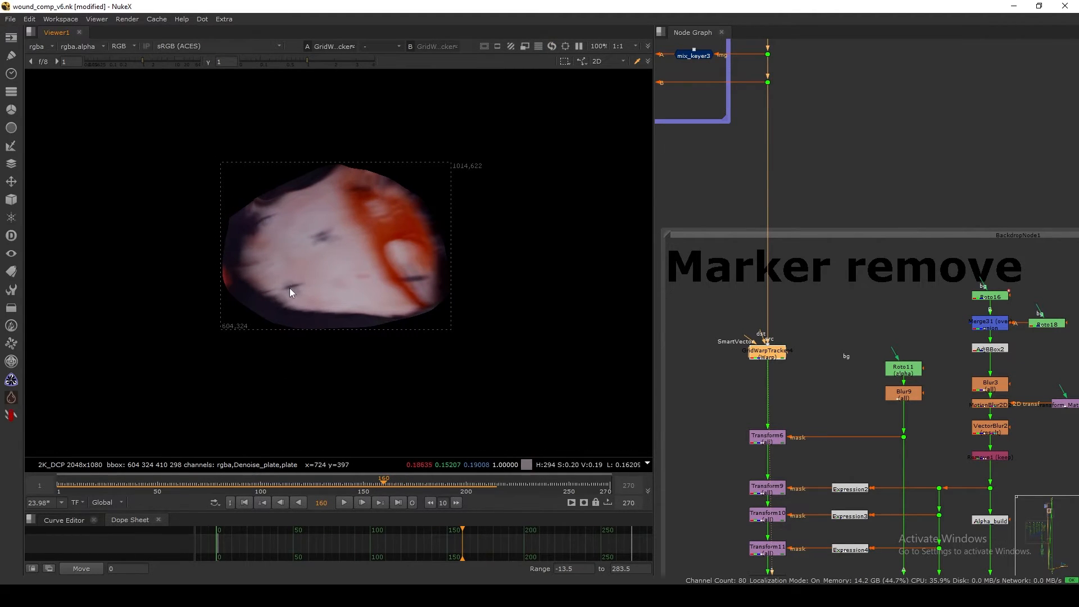
pyautogui.click(344, 503)
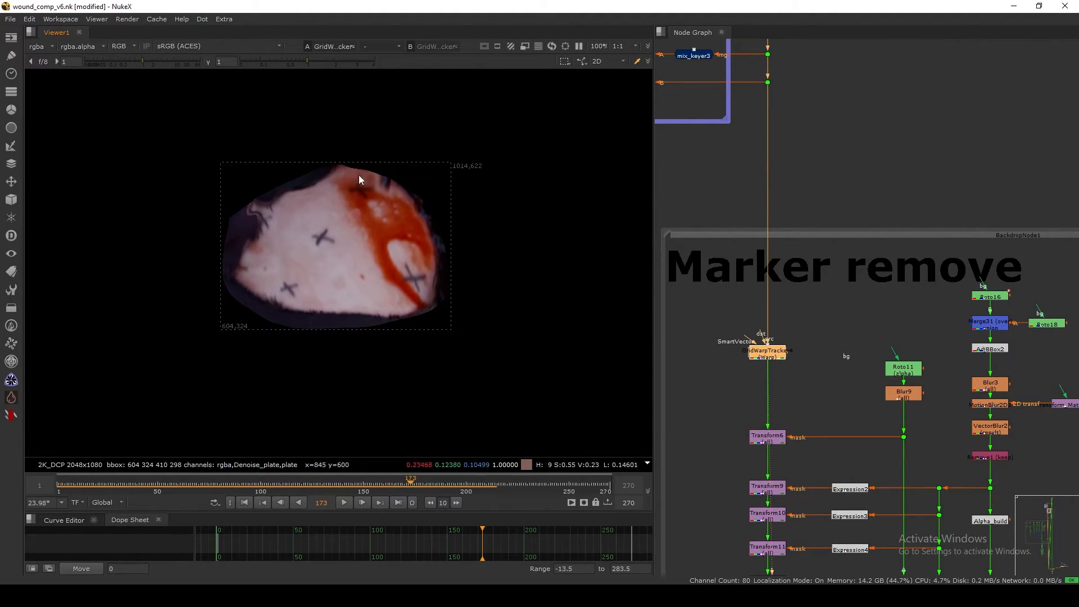
pyautogui.click(345, 502)
# Inspect the Roto16 shapes drawn around the tracking markers and close the properties.
pyautogui.moveTo(761, 339); pyautogui.dragTo(780, 309, button='middle')
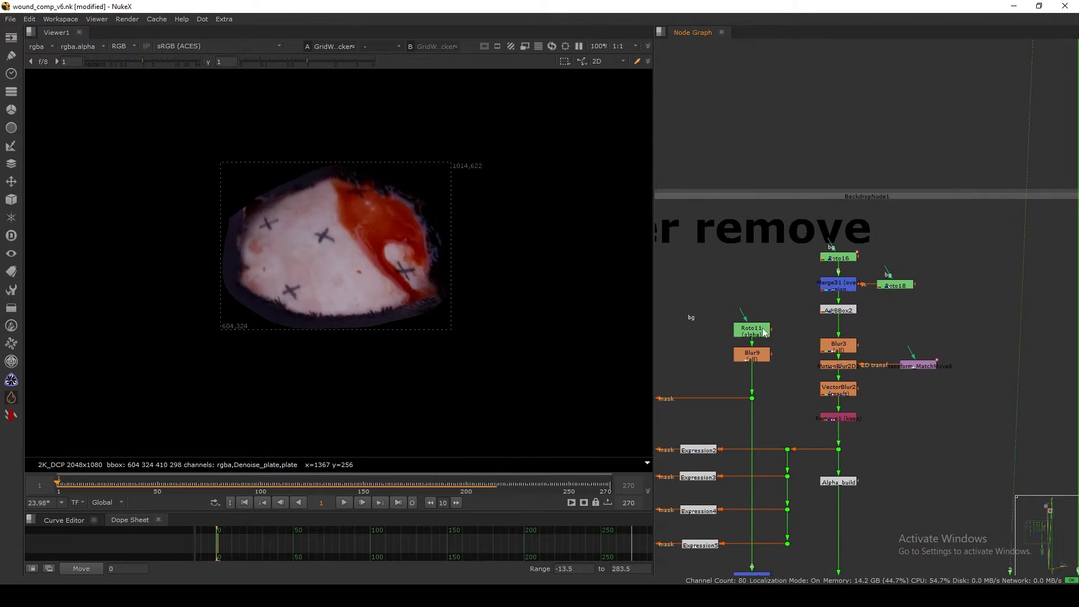
pyautogui.doubleClick(855, 235)
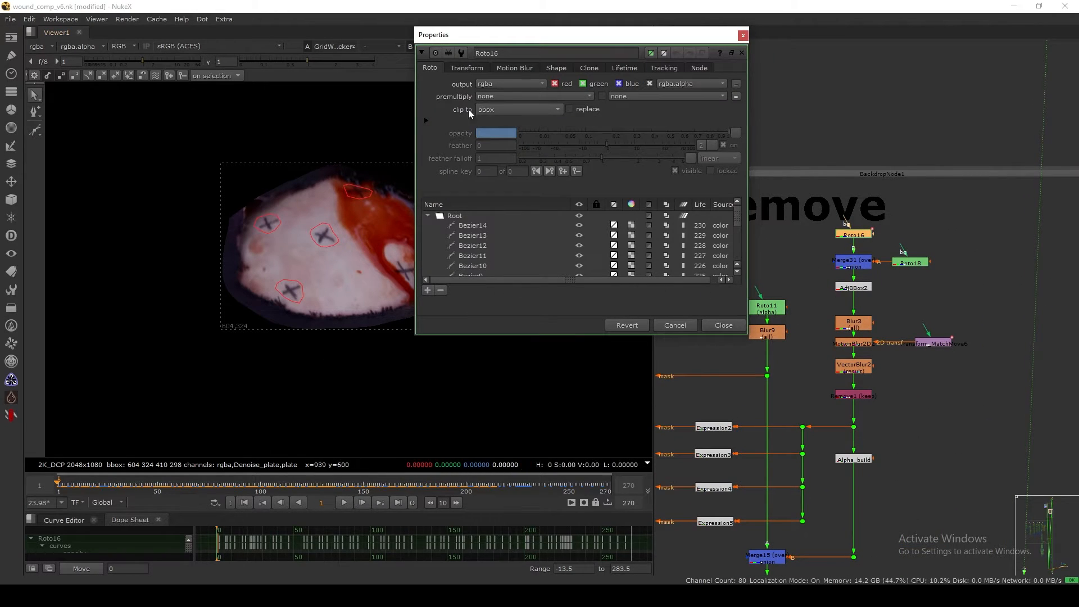
pyautogui.click(733, 324)
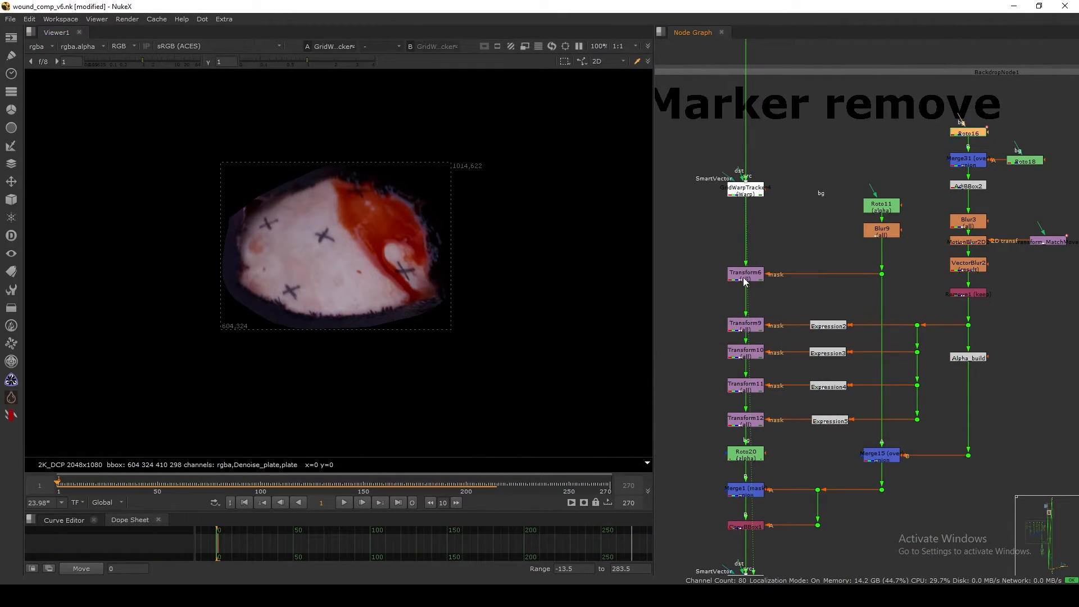
# View the Transform12 output at the end of the masked transform chain to check the marker removal.
pyautogui.scroll(2, 747, 275)
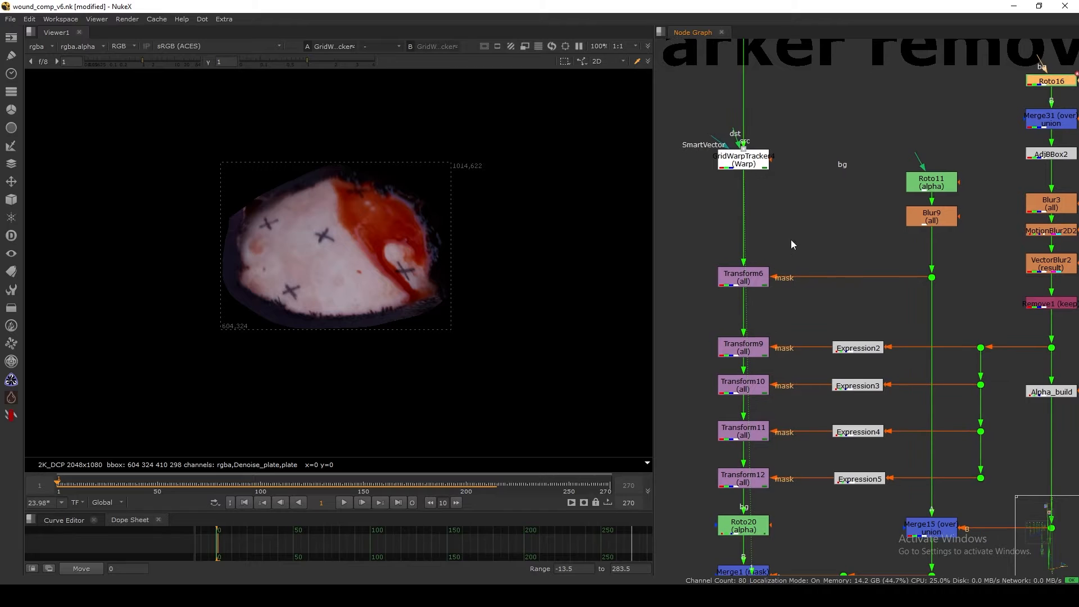
pyautogui.scroll(-3, 771, 261)
pyautogui.moveTo(772, 330); pyautogui.dragTo(768, 290, button='middle')
pyautogui.scroll(2, 773, 325)
pyautogui.click(754, 348)
pyautogui.press('1')
pyautogui.click(770, 331)
pyautogui.scroll(-5, 766, 322)
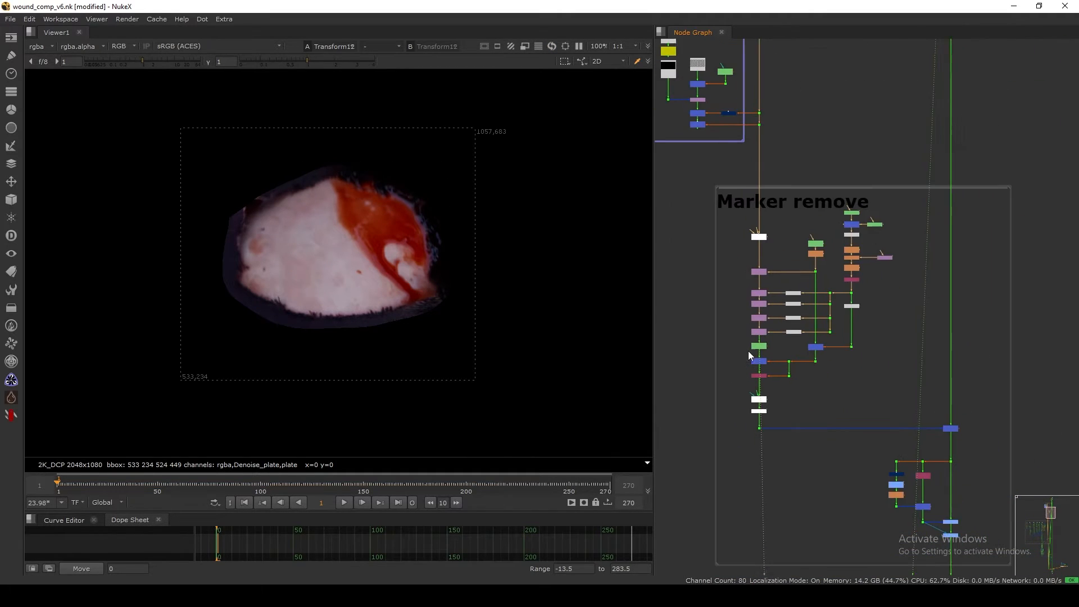
# View the isolated clean skin patches at the CopyBBox1 node in the Marker remove section.
pyautogui.moveTo(747, 351); pyautogui.dragTo(751, 336, button='middle')
pyautogui.scroll(3, 774, 352)
pyautogui.click(761, 368)
pyautogui.press('1')
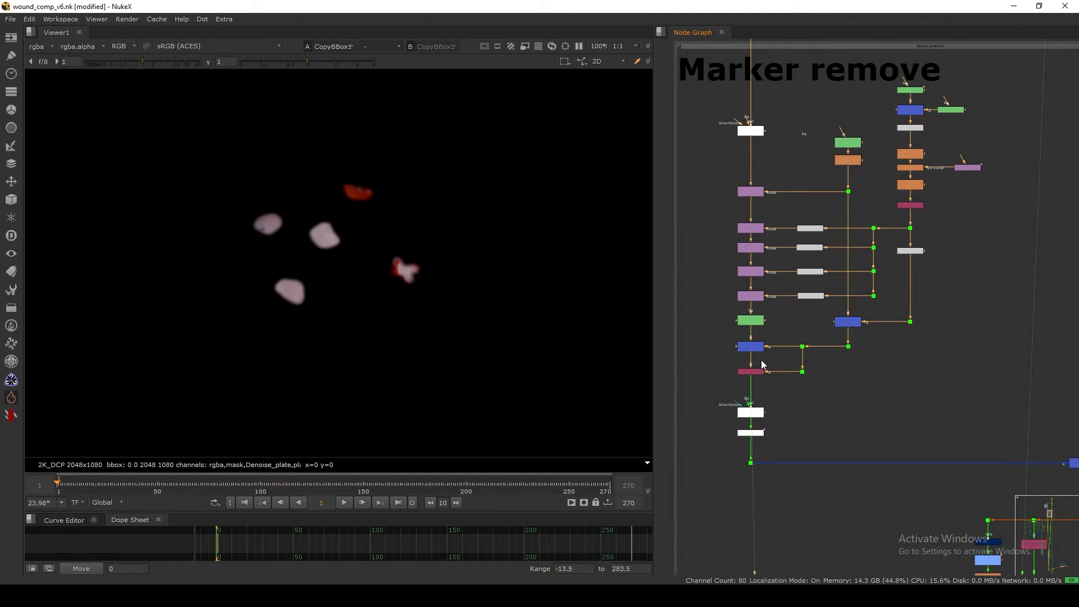
# View the GridWarpTracker4 output again to compare it with the isolated clean patches.
pyautogui.click(748, 233)
pyautogui.moveTo(748, 232); pyautogui.dragTo(764, 298, button='middle')
pyautogui.click(765, 196)
pyautogui.press('1')
pyautogui.scroll(-3, 762, 258)
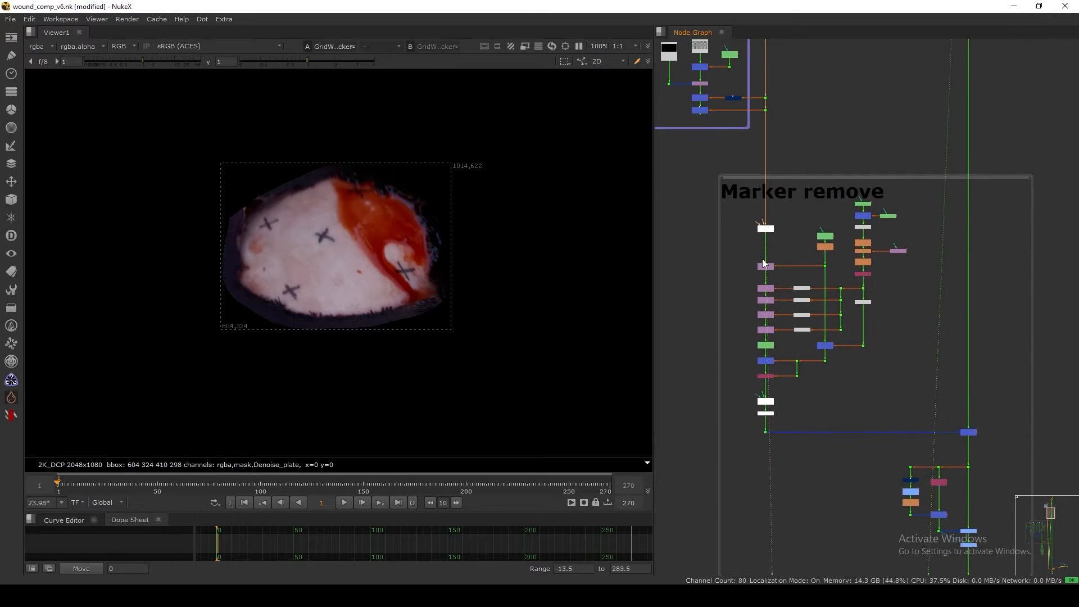
# Trace the node chain from the matchmove and crop above the SV backdrop down through the Marker remove section.
pyautogui.moveTo(762, 259)
pyautogui.mouseDown(button='middle')
pyautogui.moveTo(734, 316)
pyautogui.moveTo(753, 382)
pyautogui.mouseUp(button='middle')
pyautogui.moveTo(772, 116); pyautogui.dragTo(759, 245, button='middle')
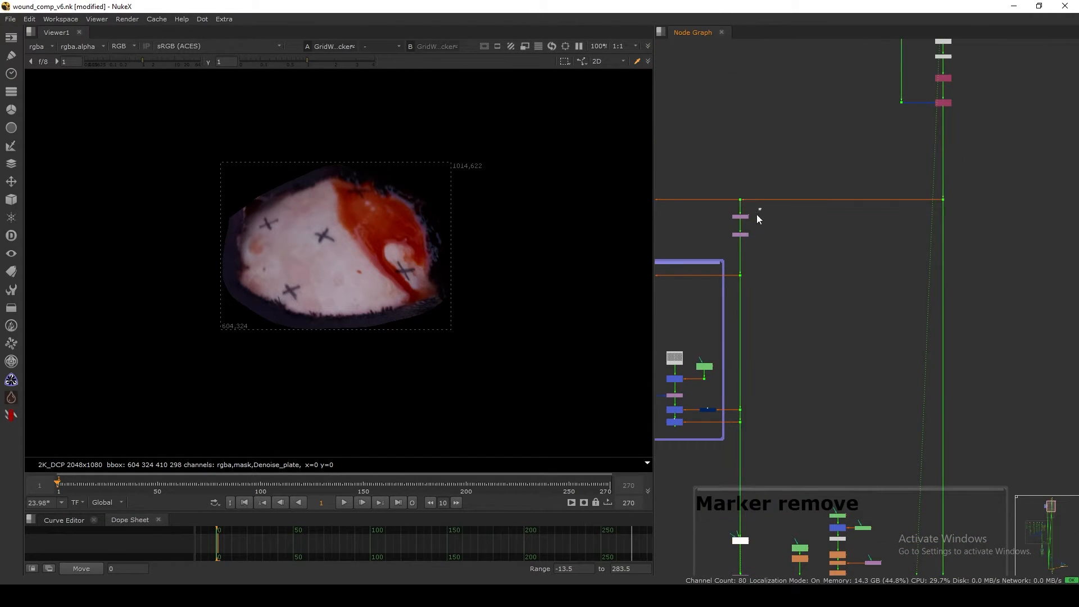
pyautogui.click(742, 234)
pyautogui.moveTo(747, 369); pyautogui.dragTo(750, 45, button='middle')
pyautogui.scroll(4, 744, 389)
pyautogui.click(753, 340)
pyautogui.moveTo(744, 389)
pyautogui.mouseDown(button='middle')
pyautogui.moveTo(754, 342)
pyautogui.moveTo(752, 476)
pyautogui.mouseUp(button='middle')
pyautogui.scroll(2, 753, 342)
pyautogui.click(717, 343)
pyautogui.scroll(-6, 716, 343)
pyautogui.moveTo(697, 363); pyautogui.dragTo(728, 464, button='middle')
# Locate the first GridWarpTracker in Marker remove and its counterpart warp and matchmove at the end of the chain.
pyautogui.scroll(3, 770, 318)
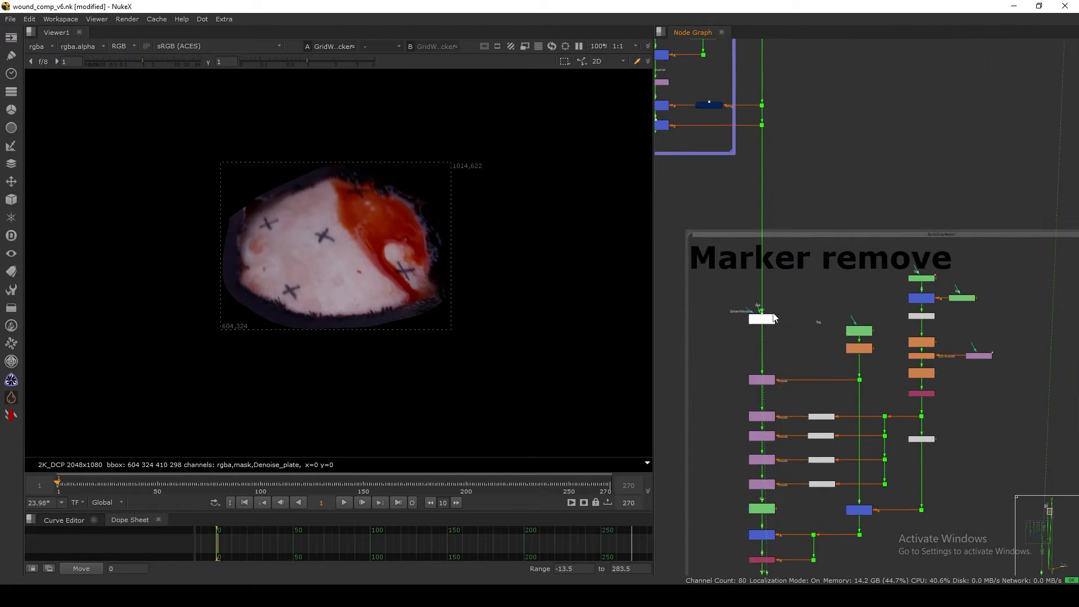
pyautogui.moveTo(808, 280); pyautogui.dragTo(733, 339)
pyautogui.moveTo(752, 411); pyautogui.dragTo(759, 163, button='middle')
pyautogui.scroll(3, 778, 332)
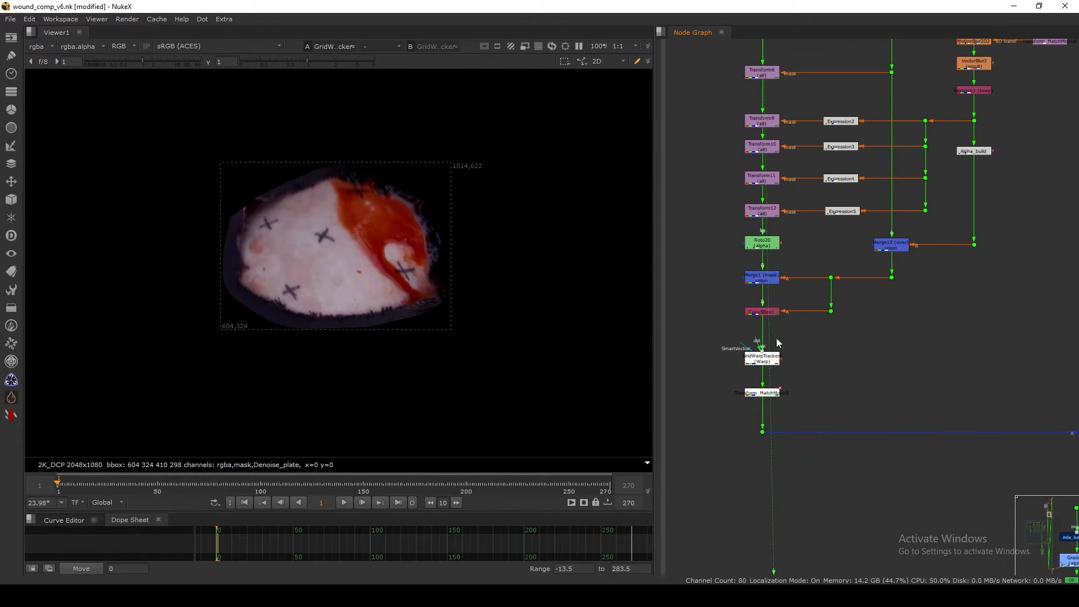
# Inspect the settings of GridWarpTracker2, the original grid warp beside Tracker1 above the SV backdrop.
pyautogui.scroll(-5, 778, 343)
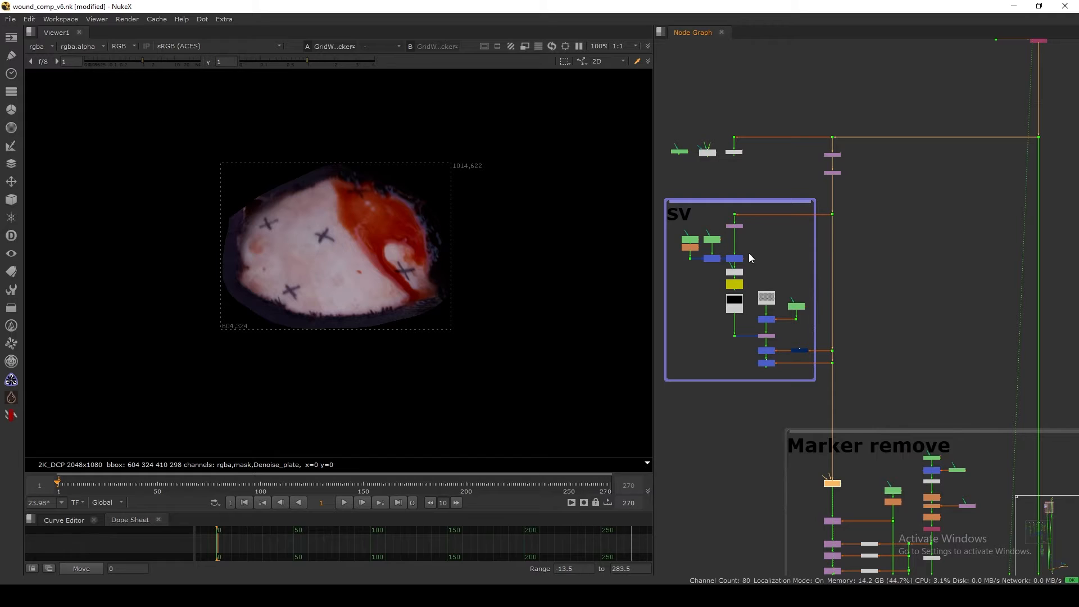
pyautogui.scroll(5, 730, 149)
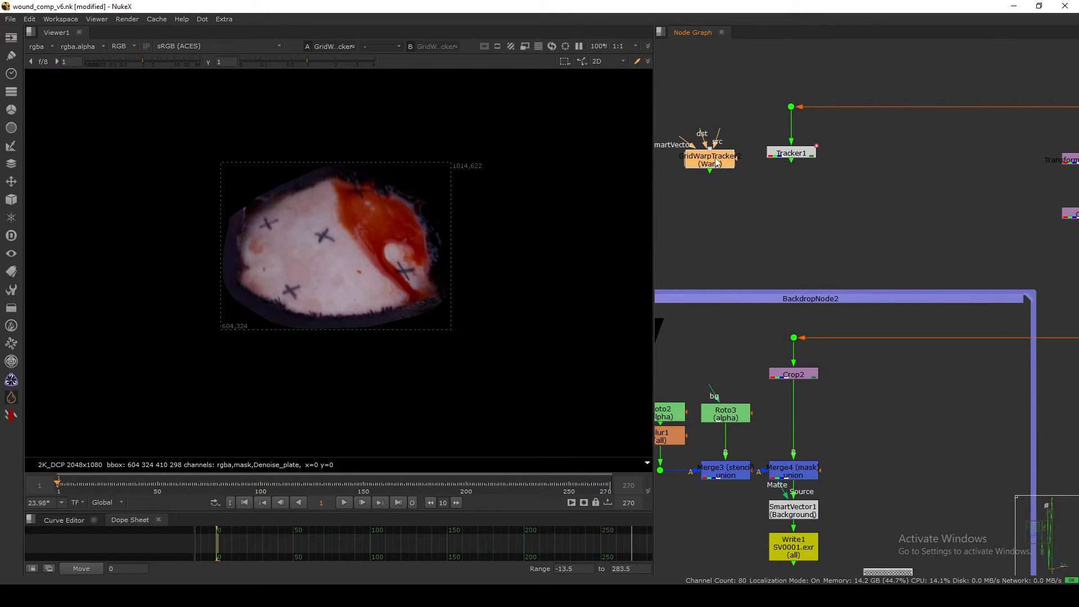
pyautogui.doubleClick(716, 164)
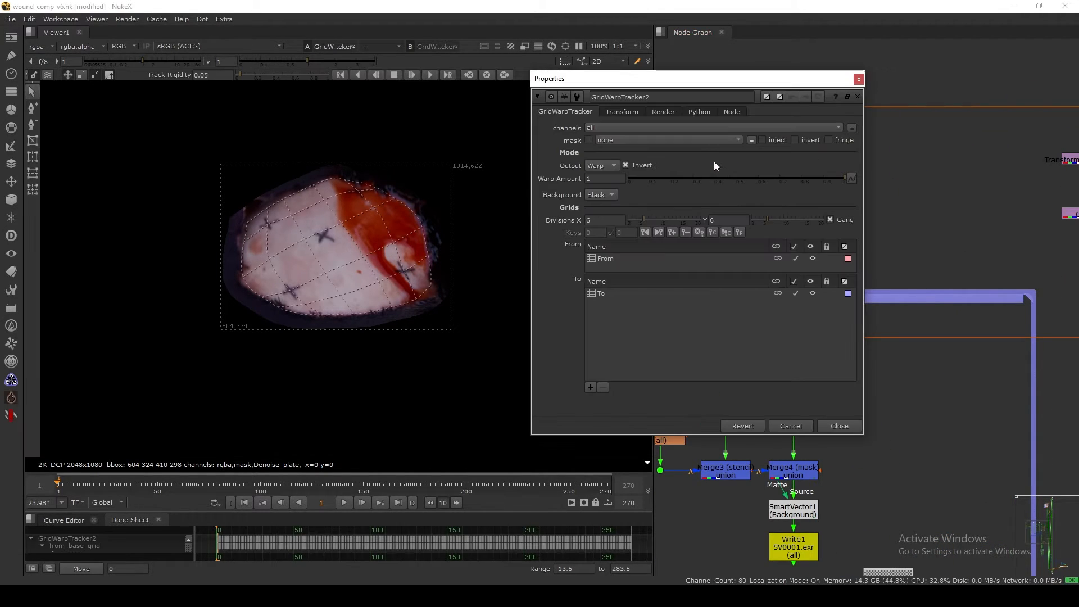
pyautogui.click(845, 422)
# Inspect the From and To grids of GridWarpTracker6 at the end of the Marker remove chain.
pyautogui.scroll(-6, 845, 419)
pyautogui.moveTo(799, 456); pyautogui.dragTo(759, 342, button='middle')
pyautogui.moveTo(816, 562); pyautogui.dragTo(725, 312, button='middle')
pyautogui.scroll(5, 821, 318)
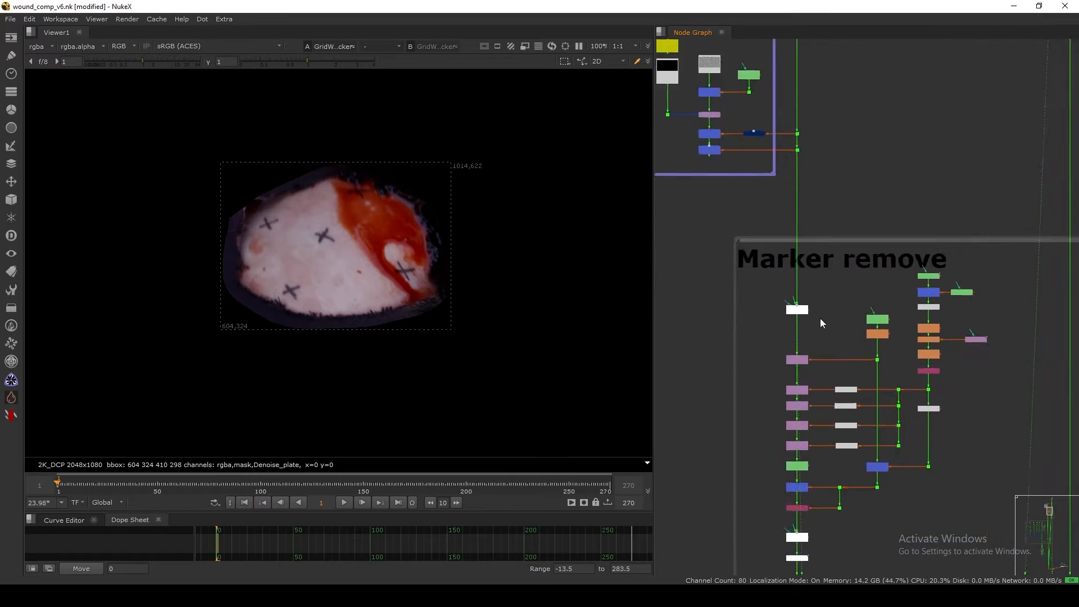
pyautogui.click(791, 292)
pyautogui.moveTo(788, 534); pyautogui.dragTo(771, 391, button='middle')
pyautogui.moveTo(795, 498); pyautogui.dragTo(776, 315, button='middle')
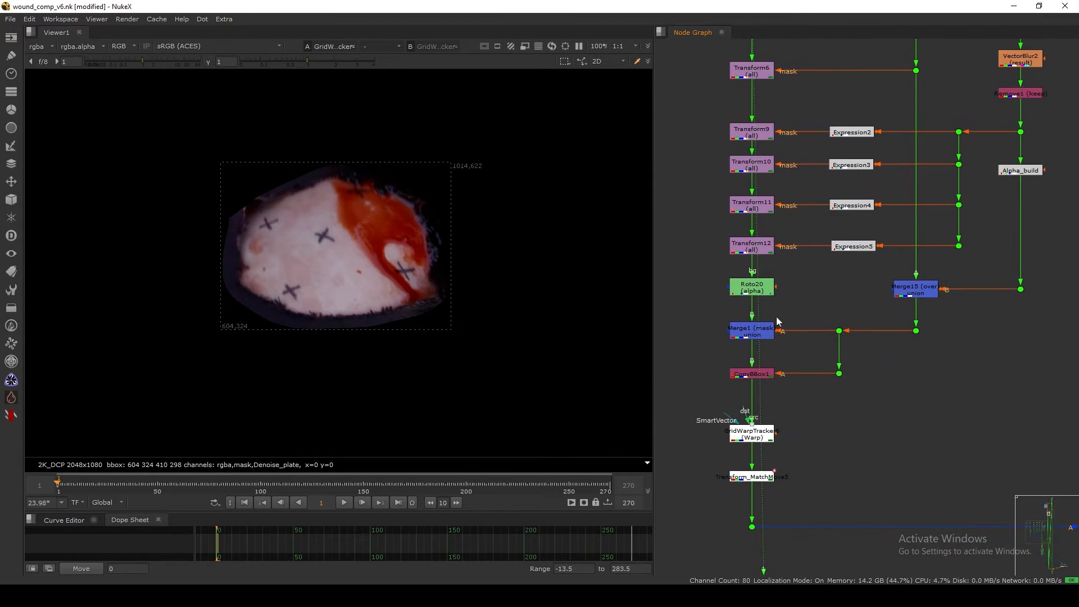
pyautogui.doubleClick(756, 424)
pyautogui.click(608, 310)
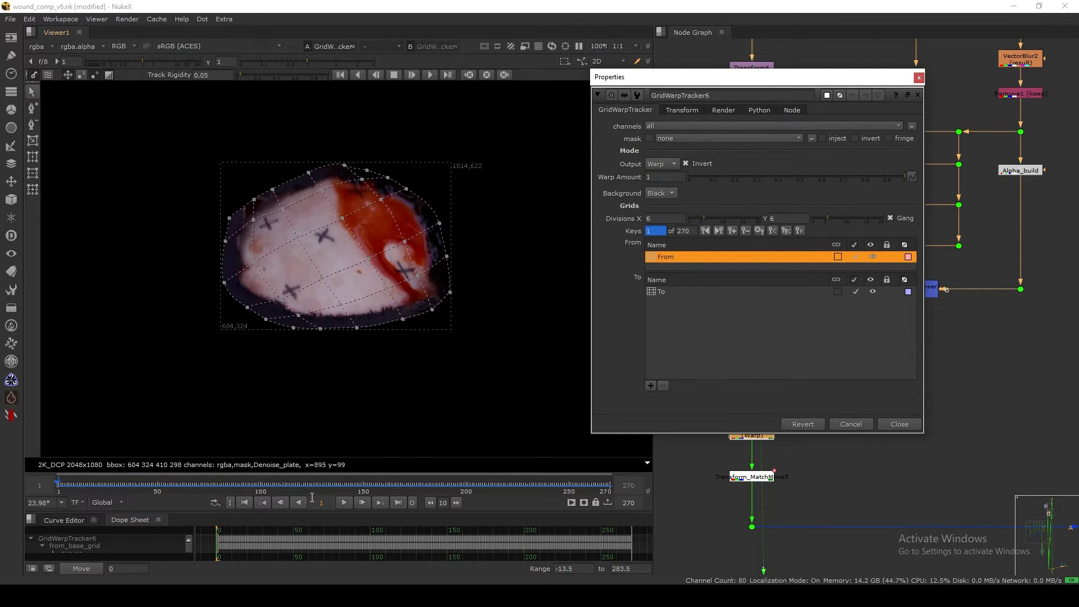
pyautogui.click(670, 293)
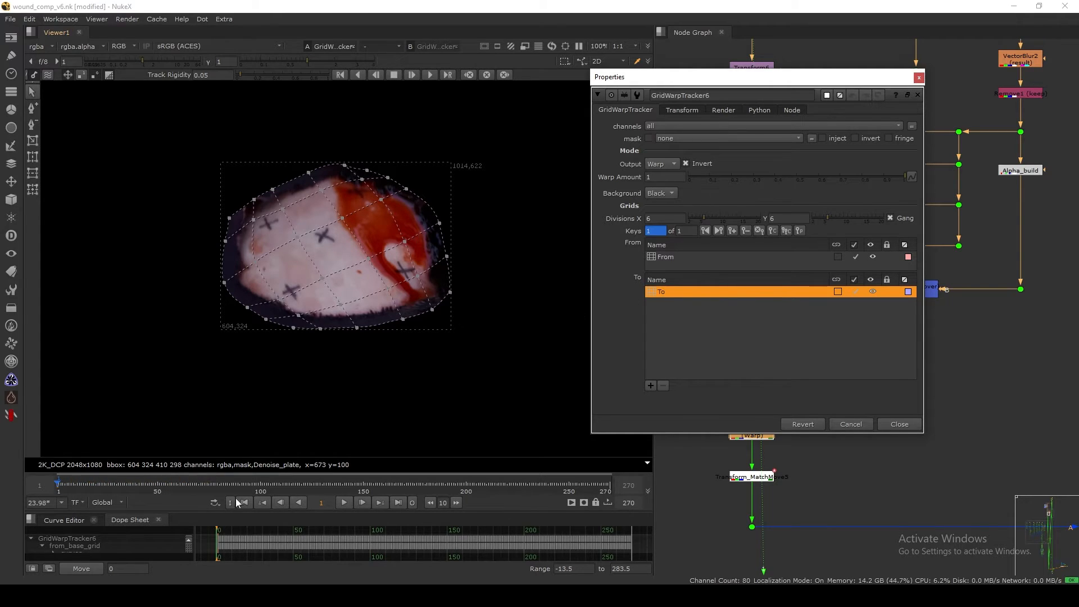
pyautogui.click(891, 421)
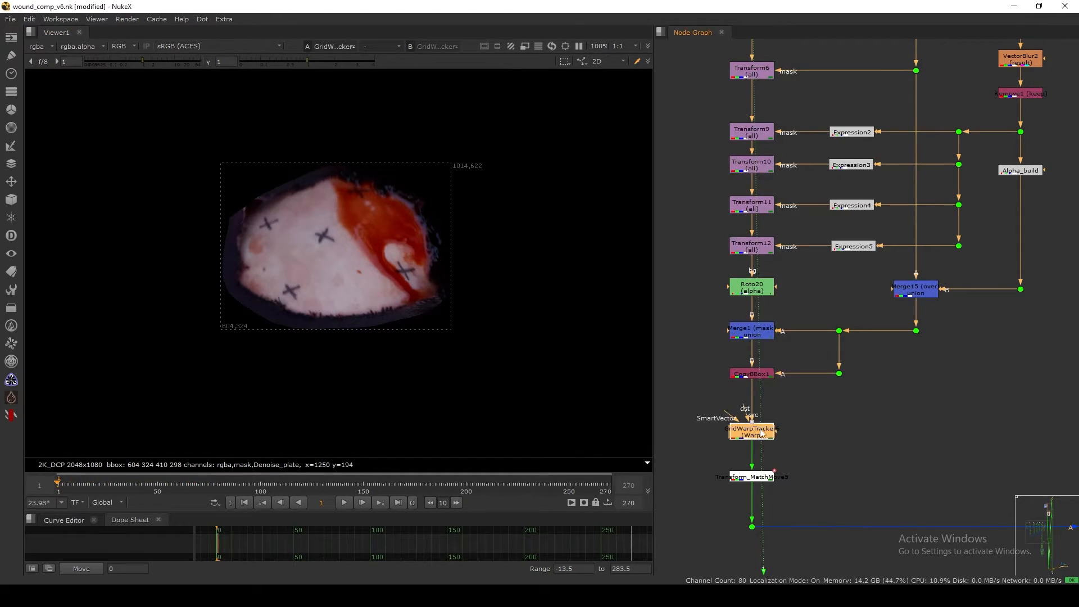
# View the output of GridWarpTracker6 to check the clean patches after the reverse warp.
pyautogui.moveTo(761, 433); pyautogui.dragTo(761, 422)
pyautogui.press('1')
pyautogui.moveTo(743, 437); pyautogui.dragTo(774, 327, button='middle')
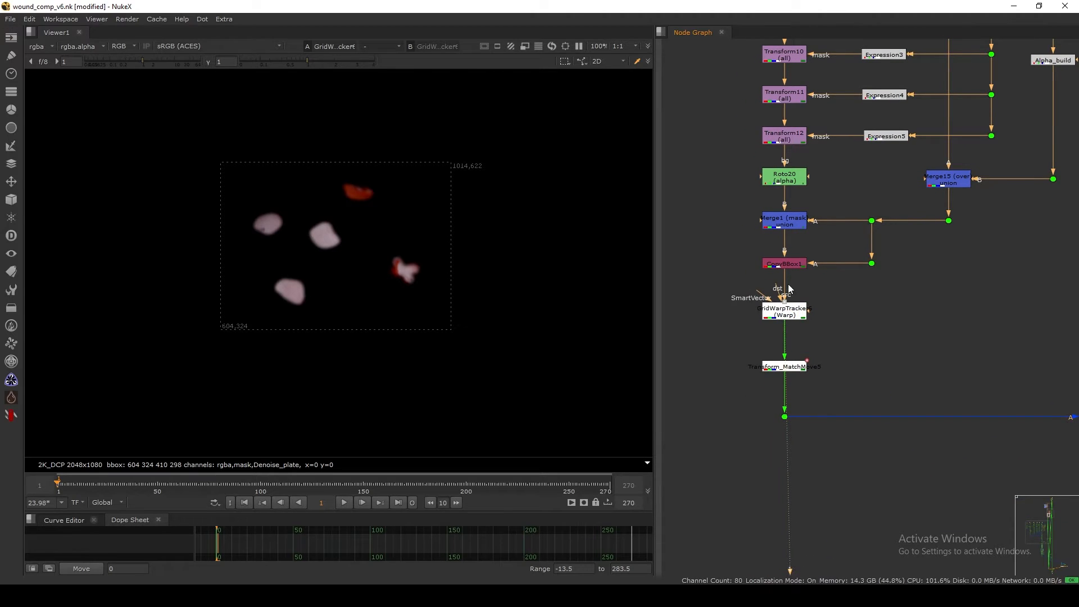
pyautogui.scroll(3, 787, 368)
# Inspect the transform settings of Transform_MatchMove5 below the last grid warp.
pyautogui.click(792, 368)
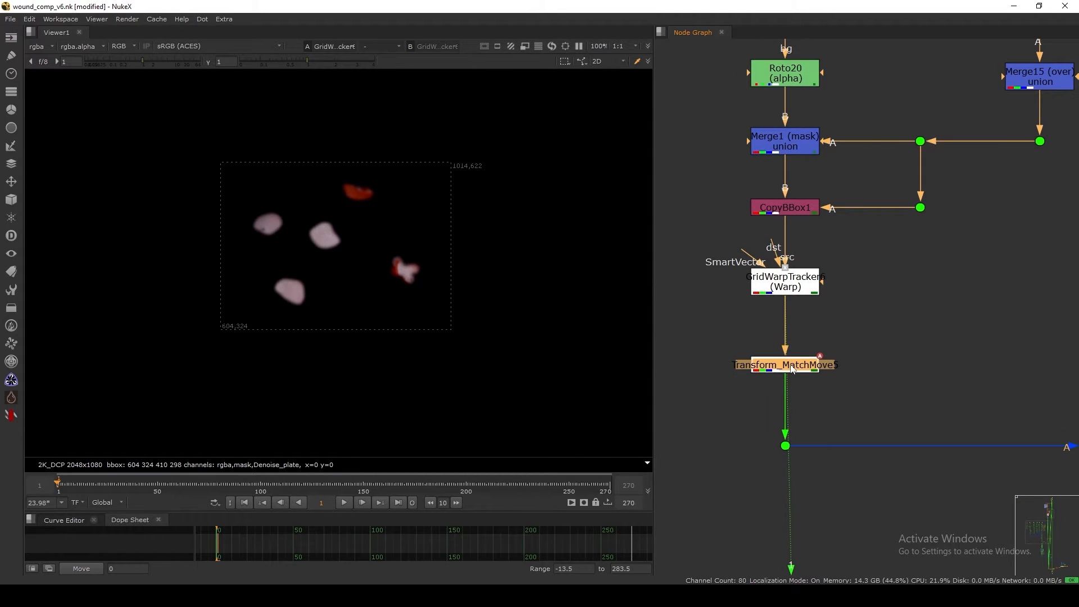
pyautogui.doubleClick(793, 368)
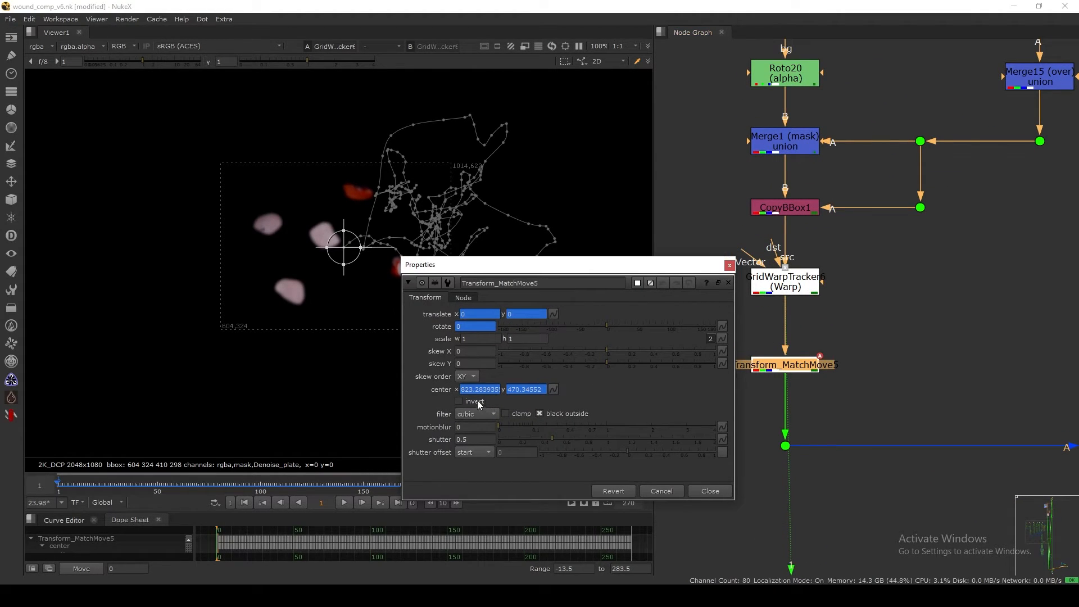
pyautogui.click(709, 491)
# View the matchmoved patches at the dot below Transform_MatchMove5 and scrub to frame 31.
pyautogui.scroll(-5, 787, 435)
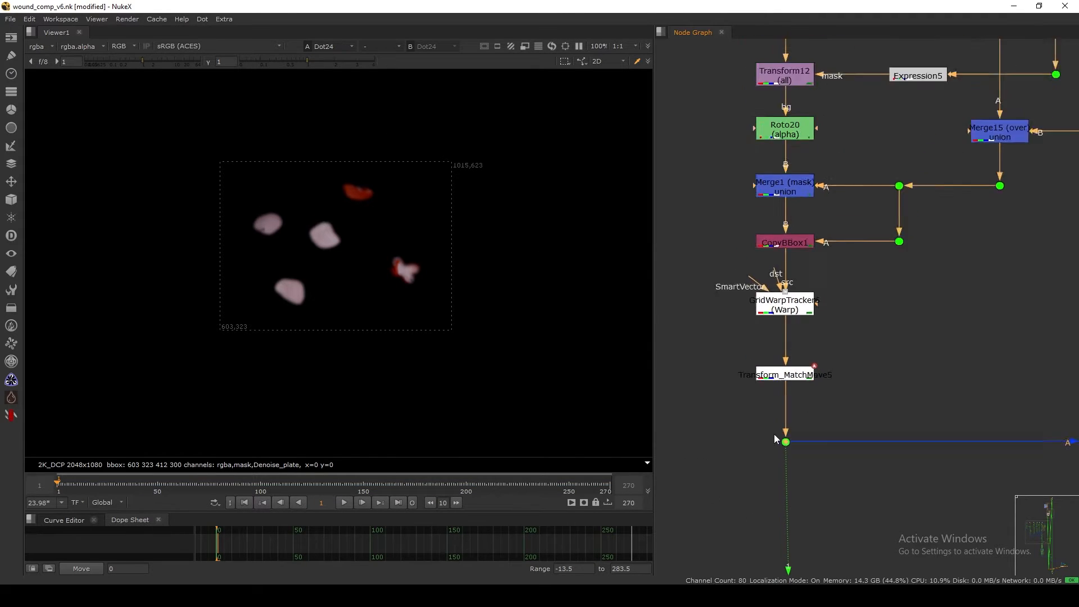
pyautogui.click(106, 484)
pyautogui.moveTo(106, 484); pyautogui.dragTo(118, 483)
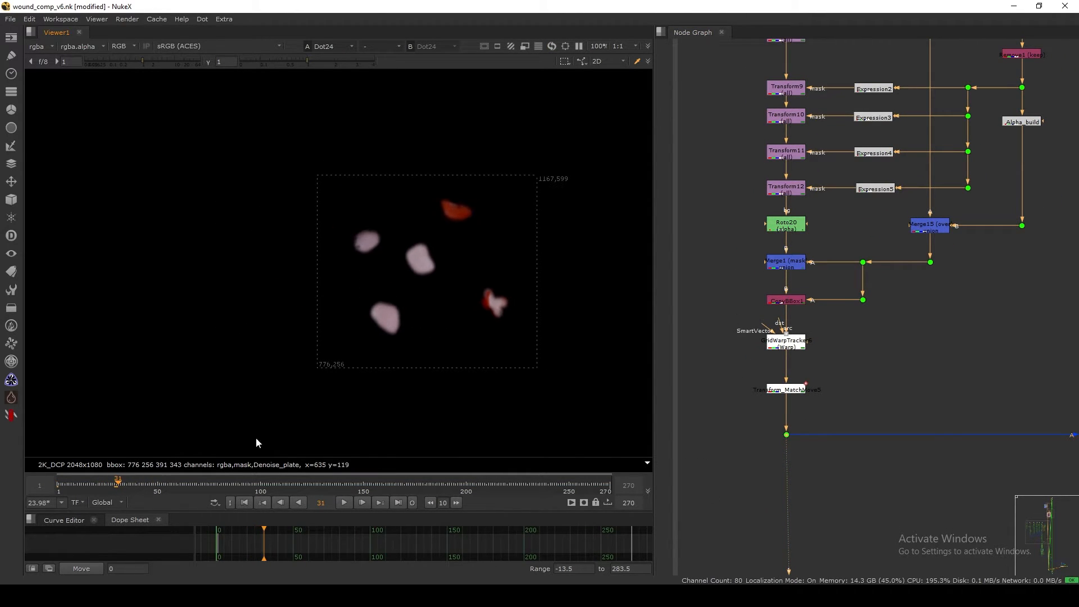
# View the Merge2 output, where the clean patches are composited over the plate.
pyautogui.scroll(-4, 772, 323)
pyautogui.moveTo(960, 351); pyautogui.dragTo(821, 342, button='middle')
pyautogui.scroll(2, 821, 341)
pyautogui.moveTo(777, 365); pyautogui.dragTo(777, 366)
pyautogui.press('1')
pyautogui.click(783, 360)
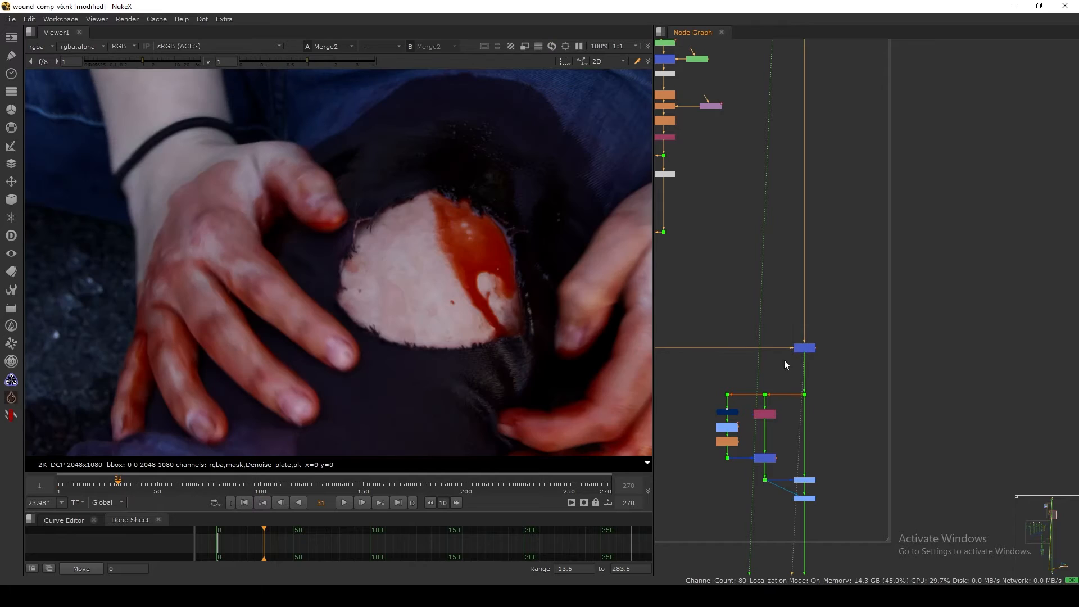
# Toggle Merge2 off and on to compare the knee with and without the marker removal.
pyautogui.moveTo(784, 360); pyautogui.dragTo(833, 331, button='middle')
pyautogui.moveTo(888, 290); pyautogui.dragTo(826, 335)
pyautogui.press('d')
pyautogui.press('d')
pyautogui.press('d')
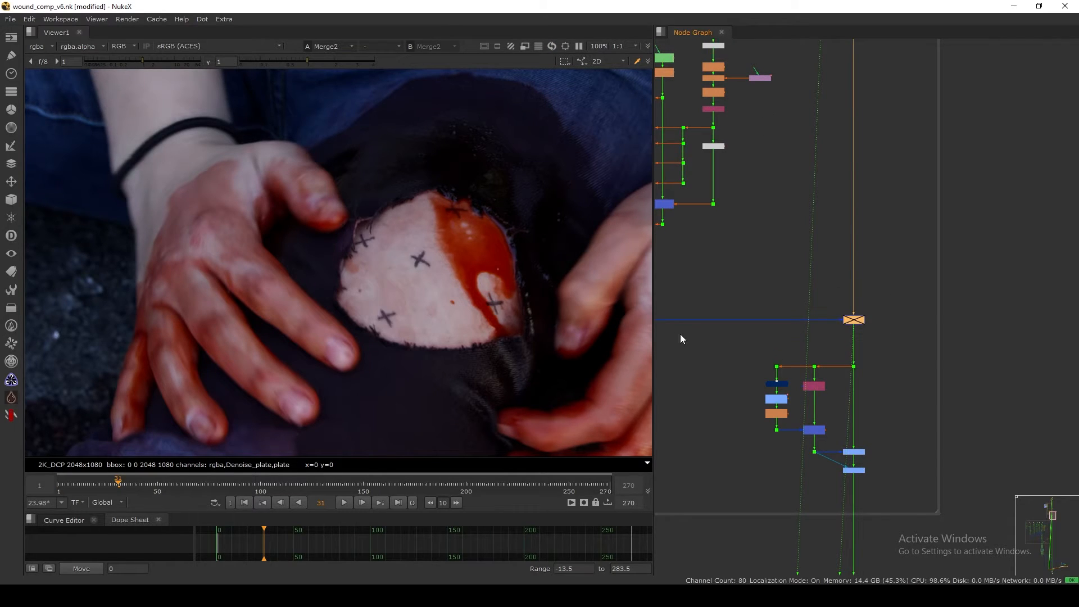
pyautogui.press('d')
# Review the Marker remove section as a whole, from its first grid warp to the closing matchmove.
pyautogui.scroll(-5, 740, 303)
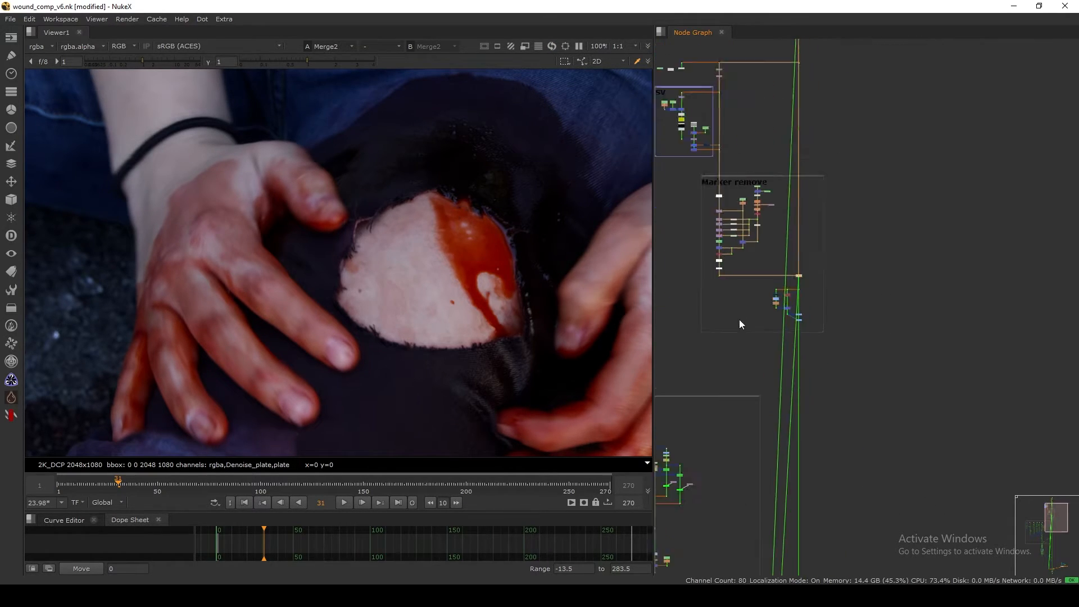
pyautogui.moveTo(739, 320); pyautogui.dragTo(770, 403, button='middle')
pyautogui.scroll(3, 764, 279)
pyautogui.moveTo(776, 259); pyautogui.dragTo(738, 303)
pyautogui.moveTo(729, 293); pyautogui.dragTo(765, 393)
pyautogui.moveTo(731, 458); pyautogui.dragTo(759, 429)
pyautogui.moveTo(819, 413); pyautogui.dragTo(800, 401, button='middle')
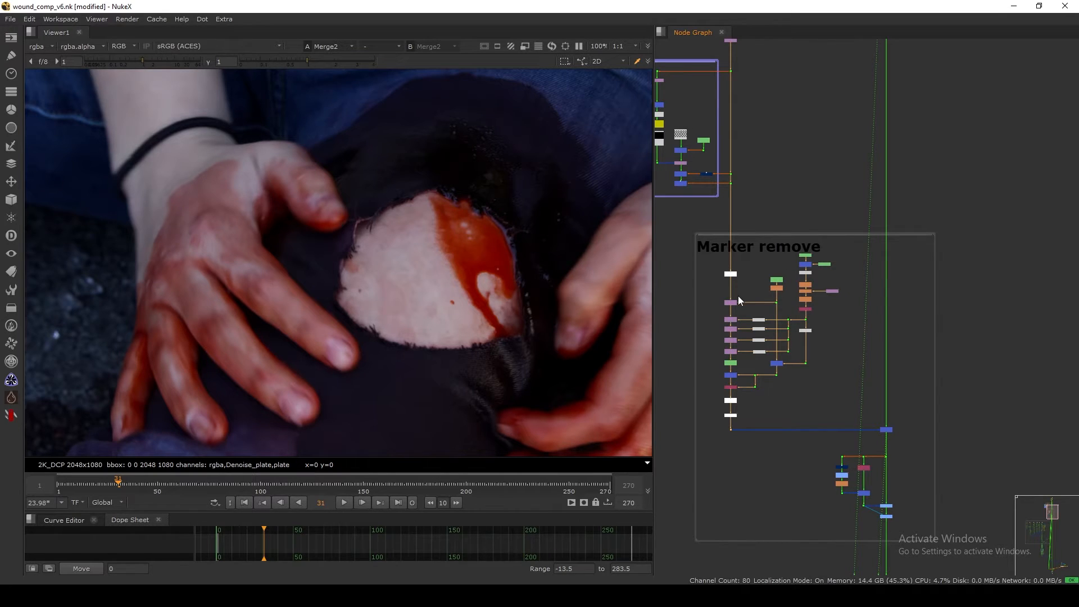
# View the Grade22 output at the end of the grading branches below Merge2, with the whole frame fitted.
pyautogui.moveTo(873, 443); pyautogui.dragTo(828, 373, button='middle')
pyautogui.scroll(2, 849, 357)
pyautogui.moveTo(873, 330); pyautogui.dragTo(834, 371)
pyautogui.moveTo(838, 426); pyautogui.dragTo(807, 351, button='middle')
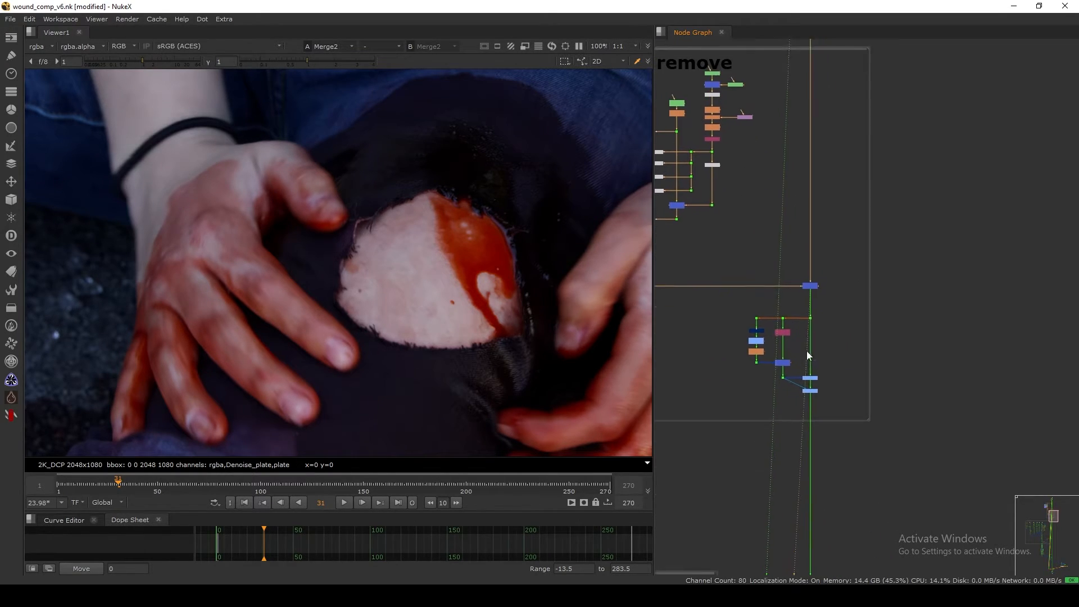
pyautogui.scroll(2, 807, 351)
pyautogui.press('1')
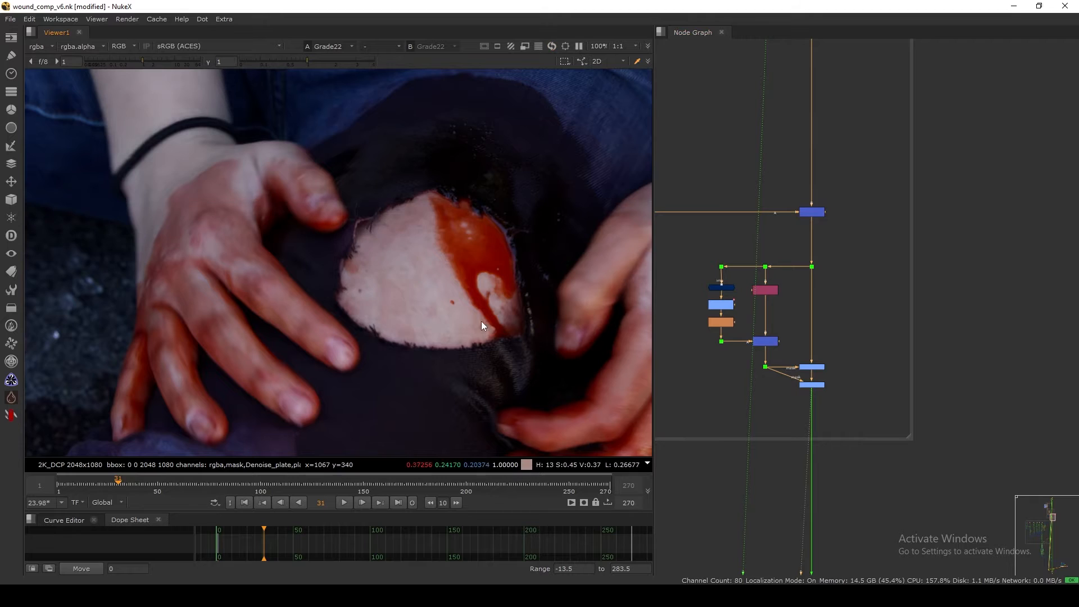
pyautogui.press('f')
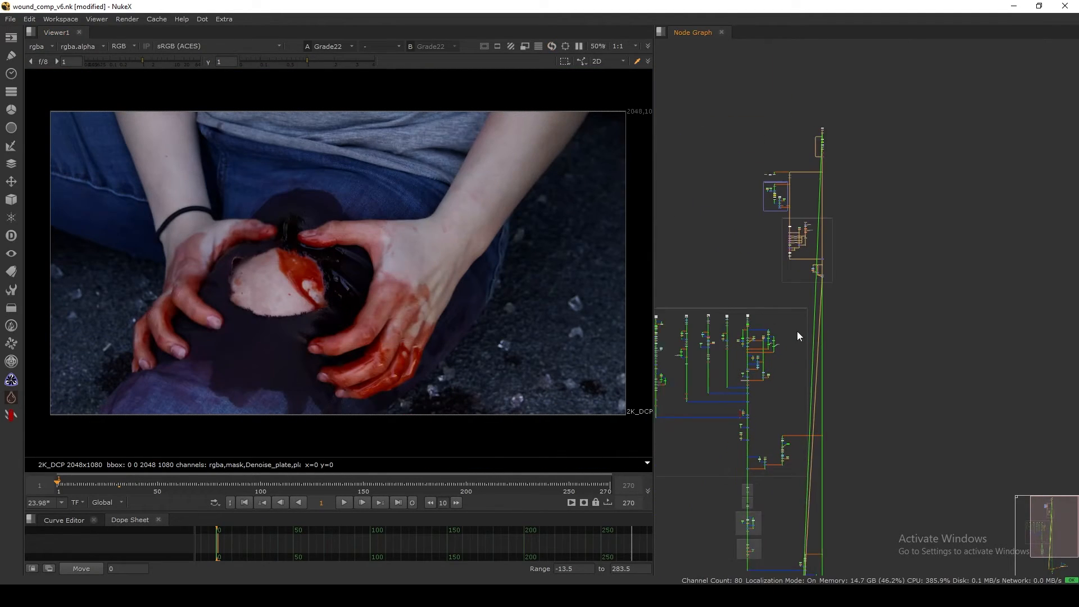
# View the assembled wound at Merge30, just above the Light match backdrop.
pyautogui.scroll(3, 798, 318)
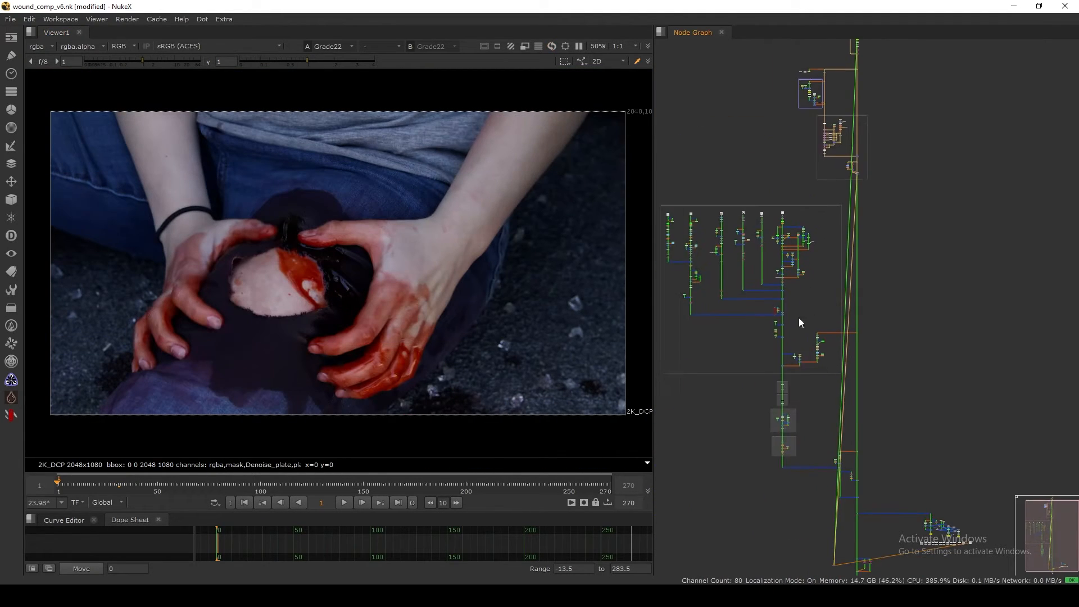
pyautogui.scroll(4, 775, 393)
pyautogui.moveTo(798, 381); pyautogui.dragTo(764, 403)
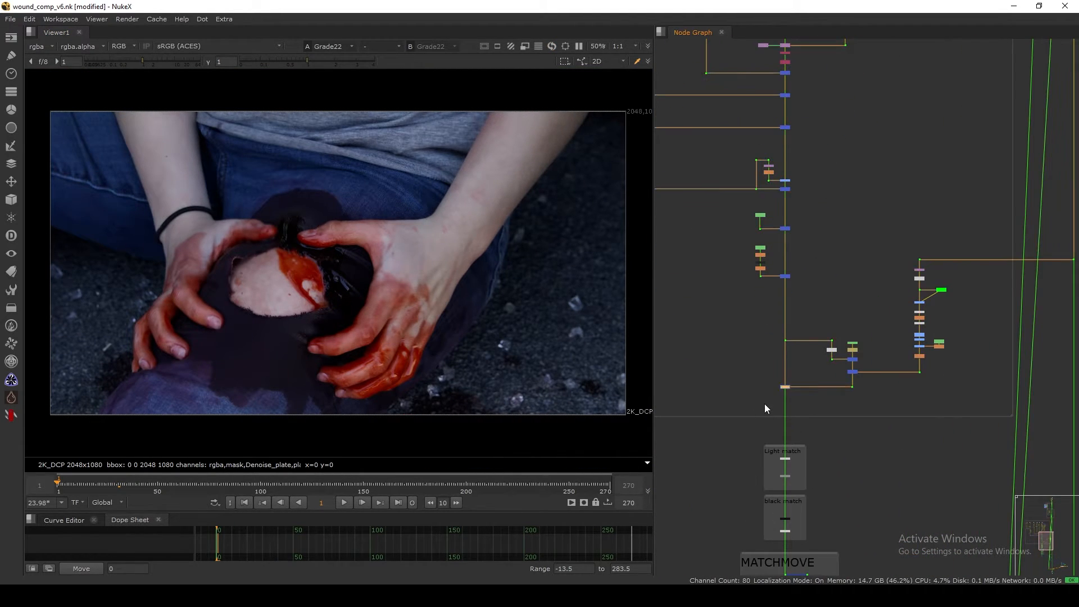
pyautogui.press('1')
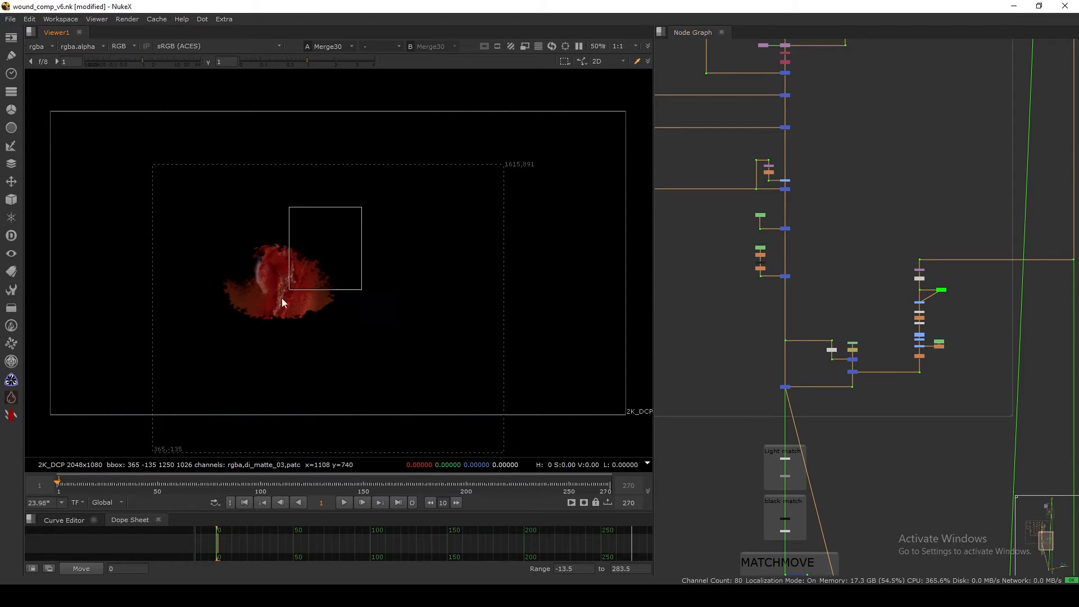
# View the main wound source image at the dot below the first transforms of its branch.
pyautogui.scroll(-8, 768, 315)
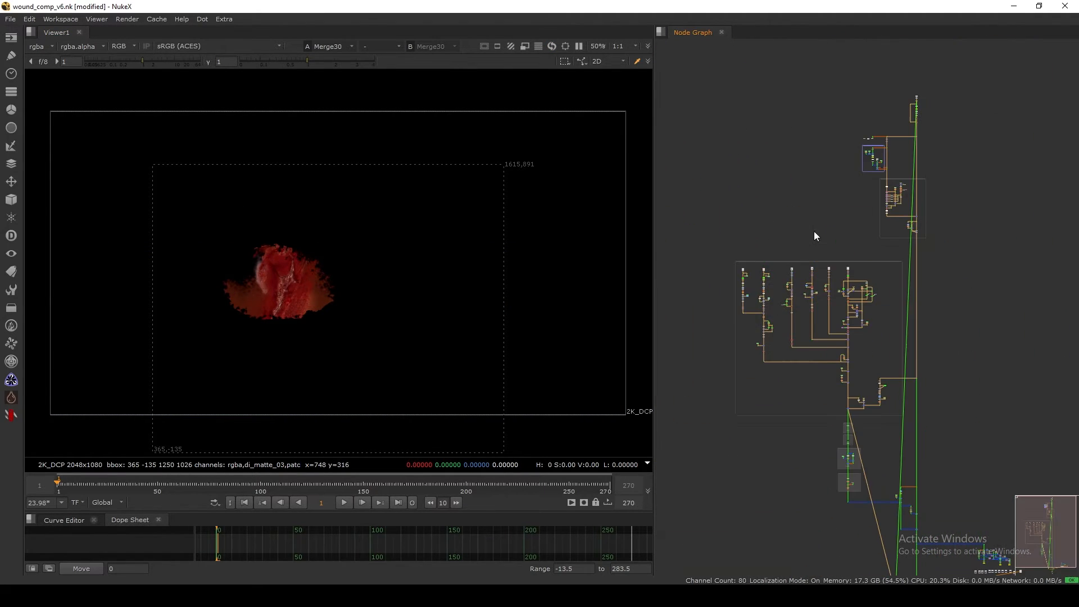
pyautogui.scroll(8, 798, 242)
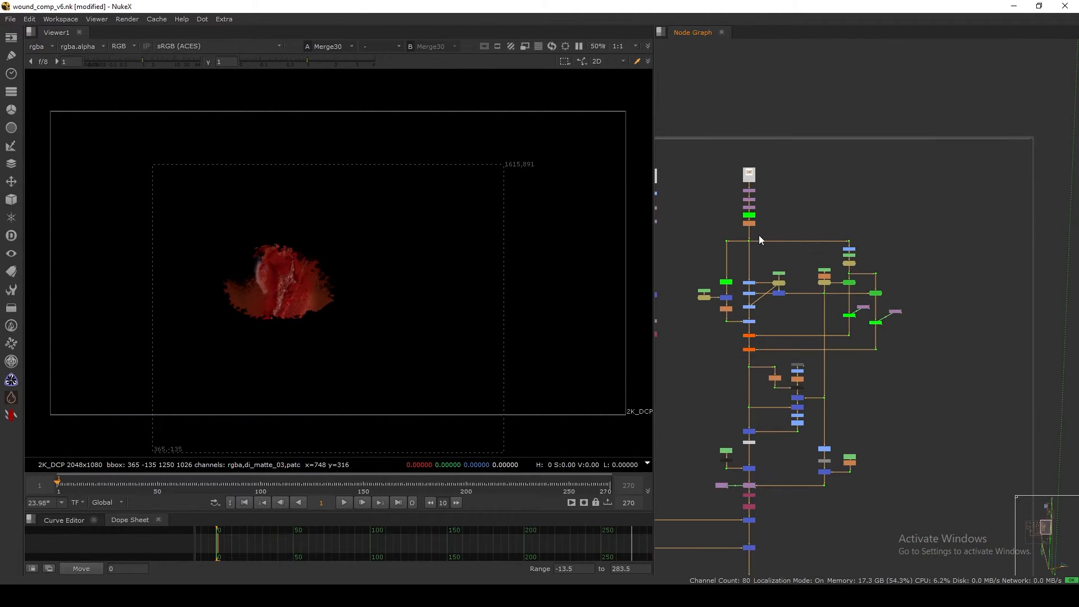
pyautogui.click(750, 241)
pyautogui.press('1')
pyautogui.scroll(-2, 757, 240)
pyautogui.moveTo(733, 276); pyautogui.dragTo(837, 219, button='middle')
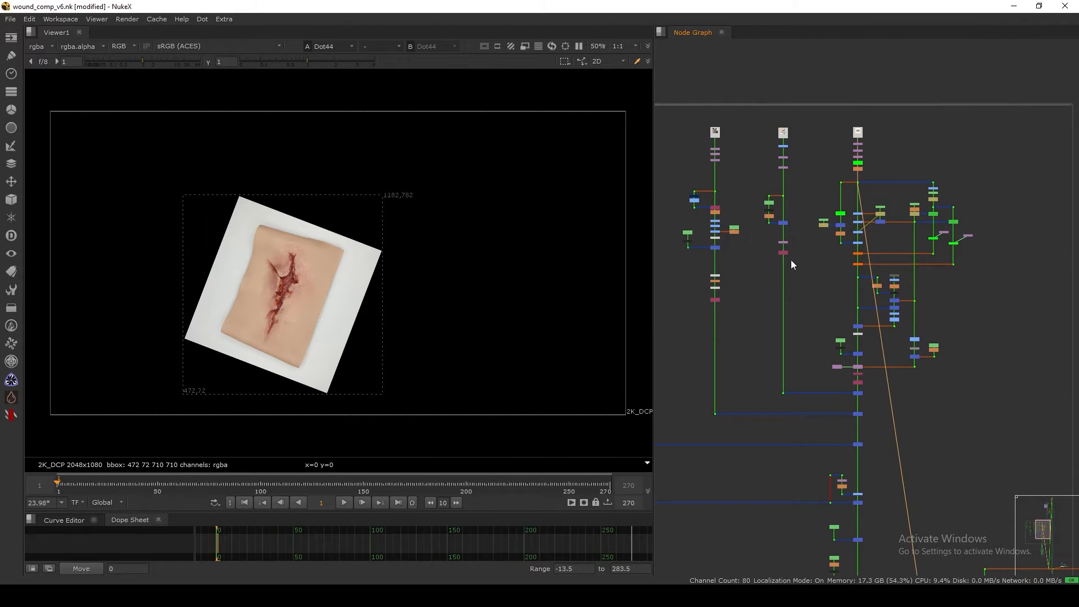
# View the wound patch branch beside the main source at its end dot and at Merge14.
pyautogui.click(783, 392)
pyautogui.press('1')
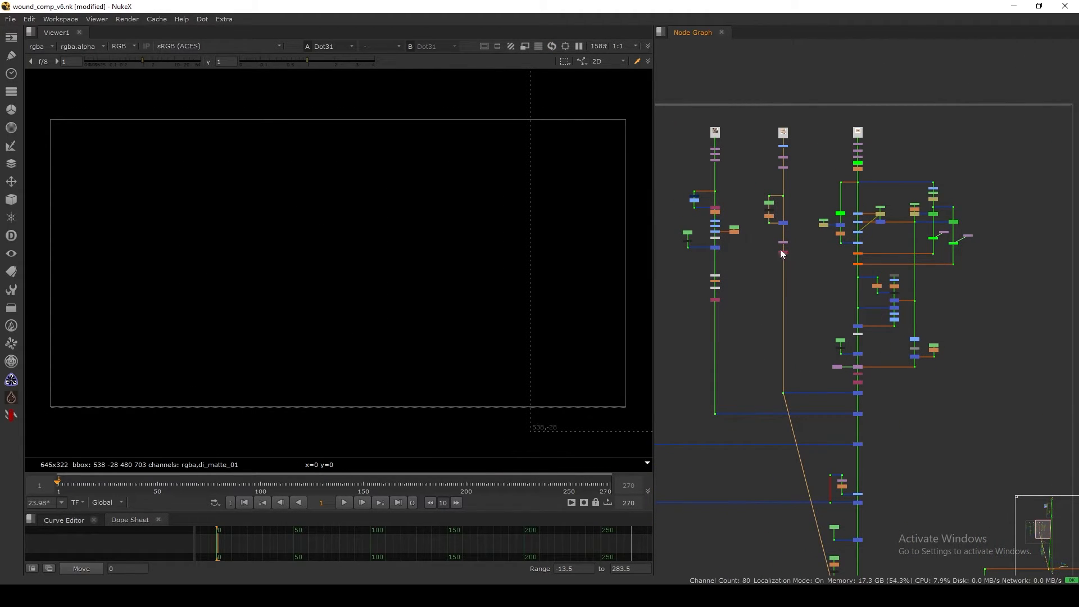
pyautogui.click(782, 223)
pyautogui.press('1')
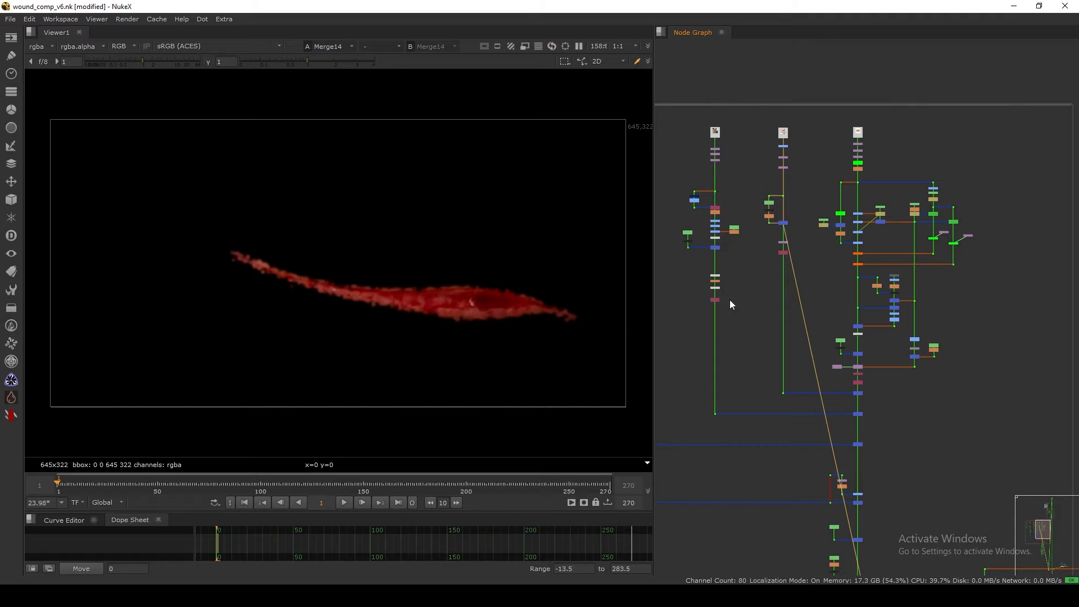
# View the next two wound patch branches, ending on the Premult3 output.
pyautogui.click(715, 300)
pyautogui.press('1')
pyautogui.moveTo(712, 264); pyautogui.dragTo(794, 268, button='middle')
pyautogui.click(800, 284)
pyautogui.press('1')
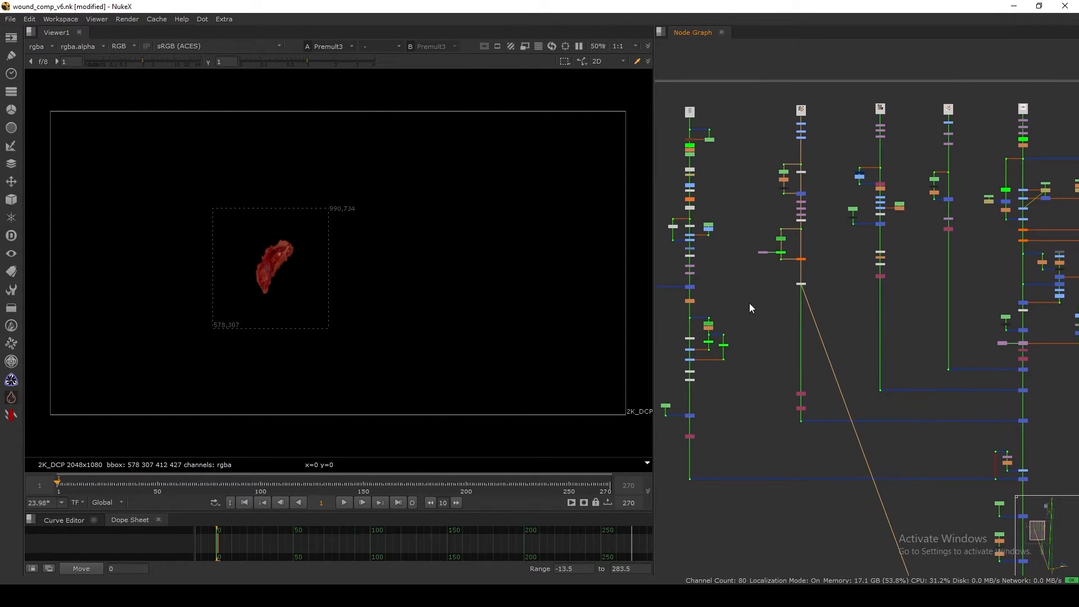
pyautogui.moveTo(749, 308); pyautogui.dragTo(744, 357, button='middle')
pyautogui.scroll(1, 301, 274)
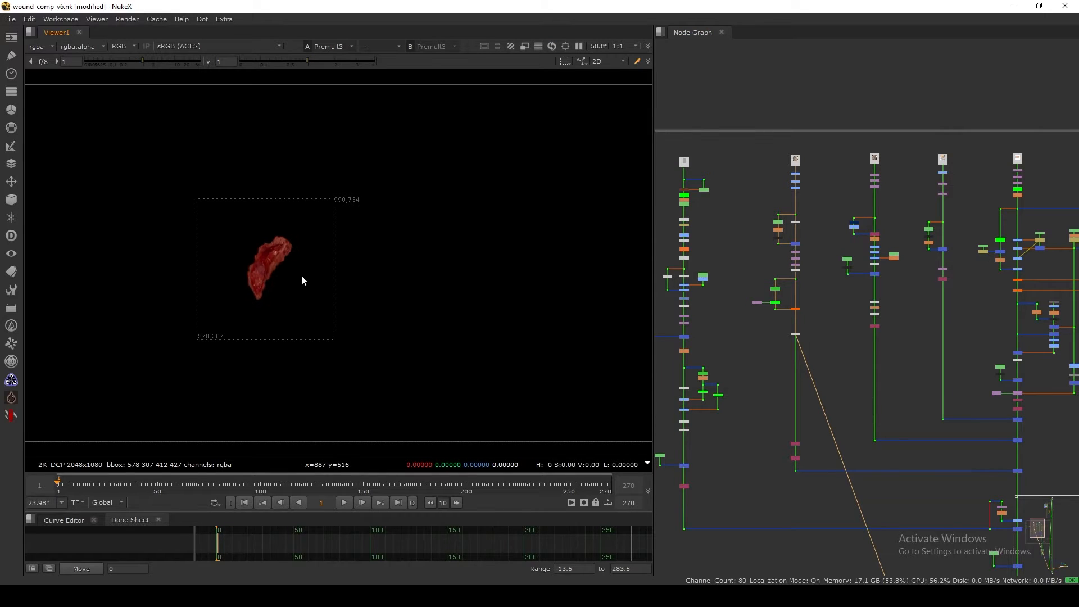
# View the combined wound patches at Merge20 on the main wound branch.
pyautogui.scroll(-3, 860, 351)
pyautogui.moveTo(859, 351); pyautogui.dragTo(732, 342, button='middle')
pyautogui.scroll(6, 820, 396)
pyautogui.moveTo(860, 406); pyautogui.dragTo(799, 399, button='middle')
pyautogui.click(784, 434)
pyautogui.press('1')
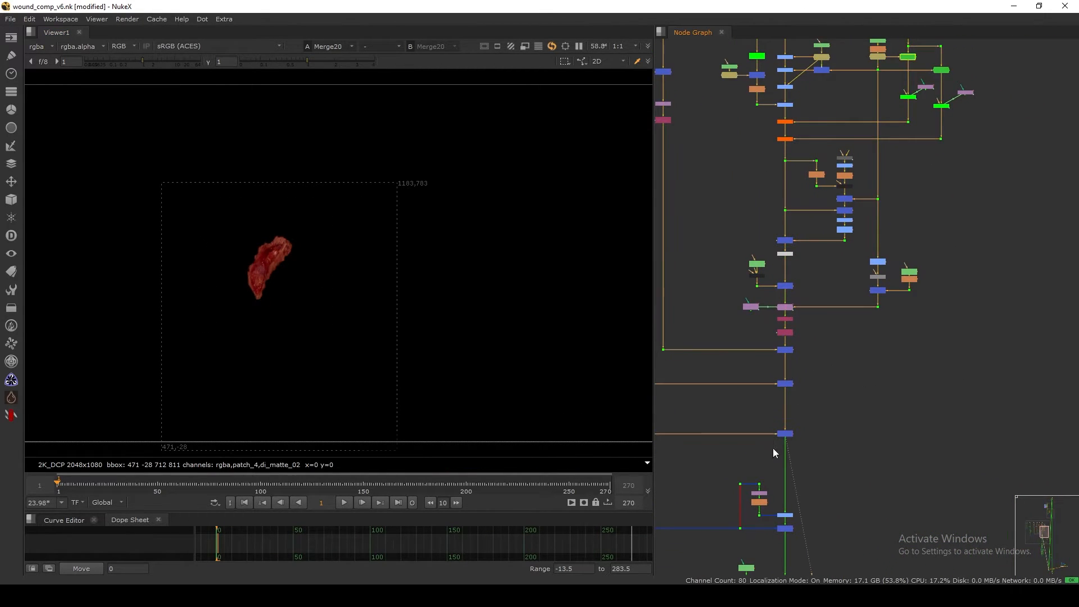
# View the wound build enlarged at the dot between the lower merges and Merge30.
pyautogui.moveTo(766, 454); pyautogui.dragTo(789, 345, button='middle')
pyautogui.scroll(-5, 789, 443)
pyautogui.moveTo(786, 528); pyautogui.dragTo(777, 348, button='middle')
pyautogui.moveTo(775, 412); pyautogui.dragTo(763, 399, button='middle')
pyautogui.scroll(2, 769, 246)
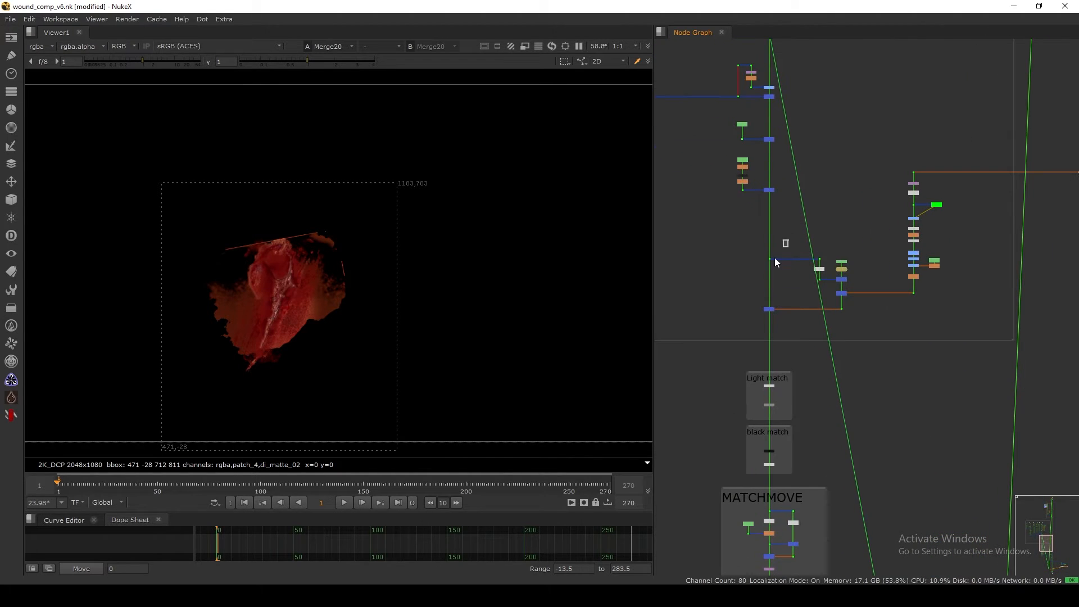
pyautogui.click(771, 258)
pyautogui.press('1')
pyautogui.scroll(4, 305, 326)
pyautogui.moveTo(335, 312); pyautogui.dragTo(349, 335, button='middle')
pyautogui.moveTo(366, 234); pyautogui.dragTo(281, 361)
# View the Premult4 output at the end of the black match backdrop.
pyautogui.moveTo(771, 420); pyautogui.dragTo(781, 313, button='middle')
pyautogui.scroll(-5, 765, 279)
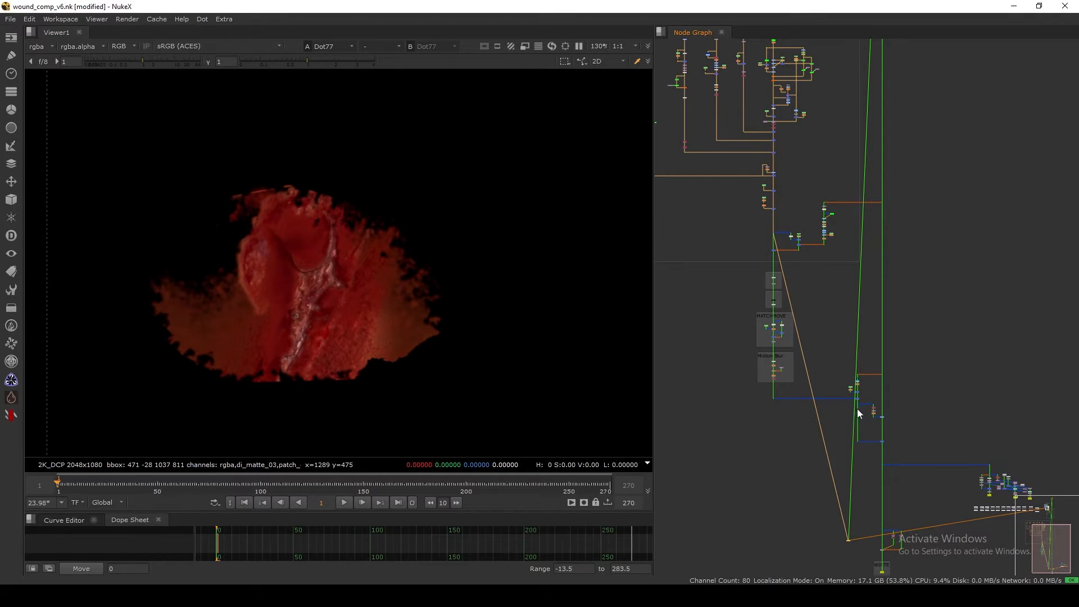
pyautogui.scroll(5, 779, 295)
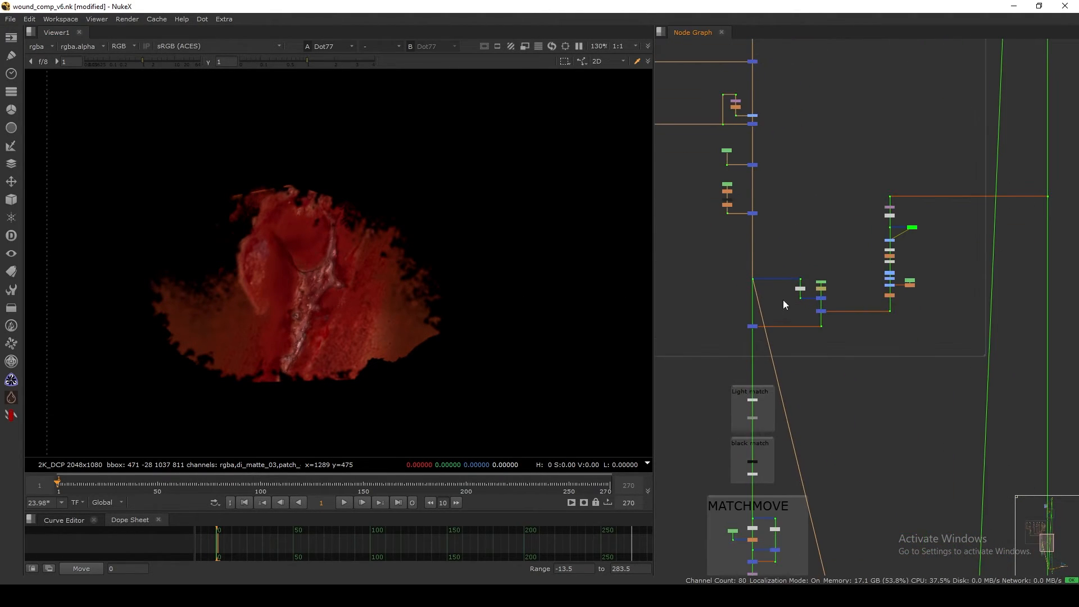
pyautogui.scroll(3, 756, 325)
pyautogui.moveTo(745, 360); pyautogui.dragTo(745, 359)
pyautogui.press('1')
pyautogui.click(770, 348)
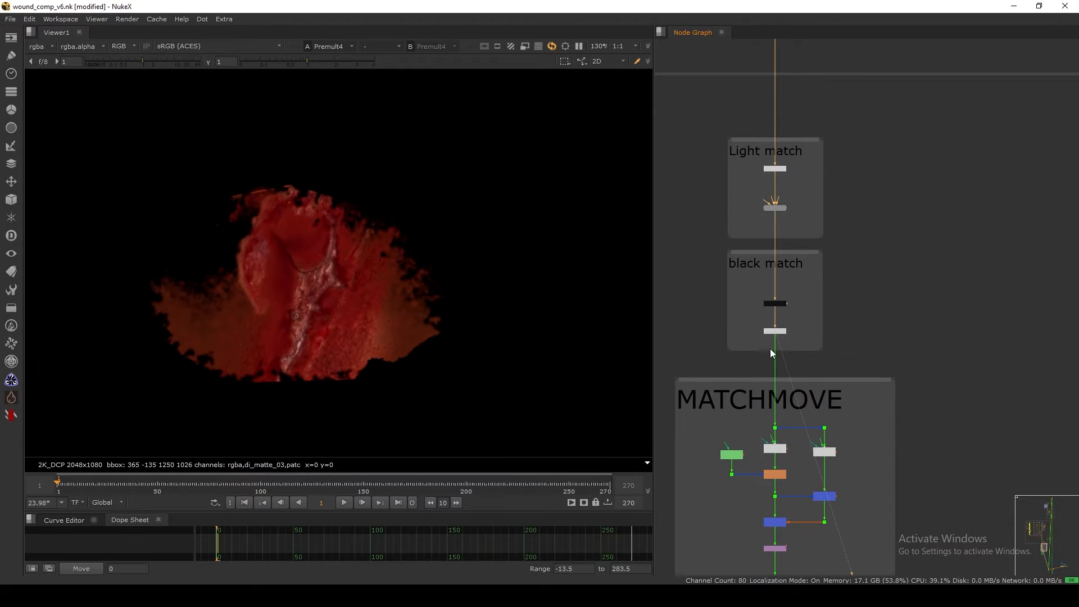
# View the first GridWarpTracker warp on the main branch inside the MATCHMOVE backdrop.
pyautogui.scroll(-3, 756, 375)
pyautogui.moveTo(747, 434); pyautogui.dragTo(809, 310, button='middle')
pyautogui.scroll(2, 793, 316)
pyautogui.scroll(4, 805, 329)
pyautogui.click(805, 320)
pyautogui.click(820, 303)
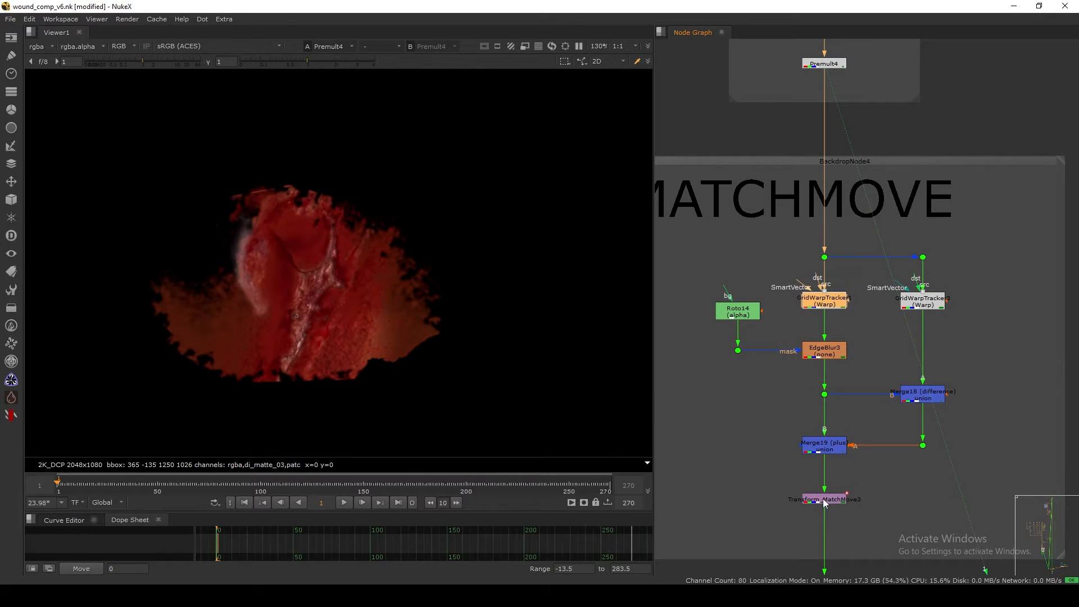
pyautogui.moveTo(755, 473); pyautogui.dragTo(865, 521)
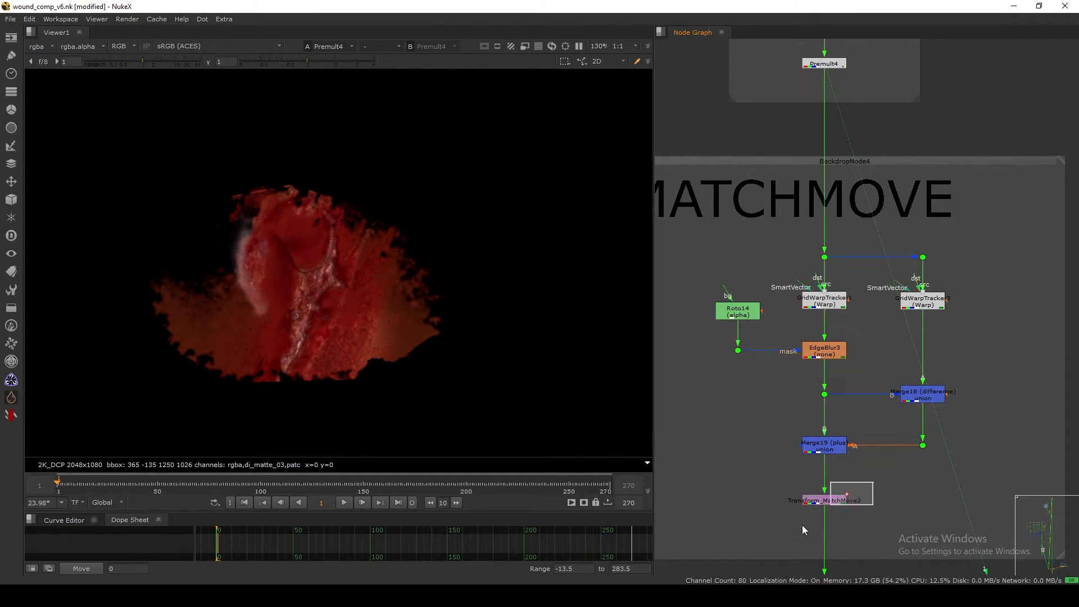
pyautogui.click(825, 304)
pyautogui.press('1')
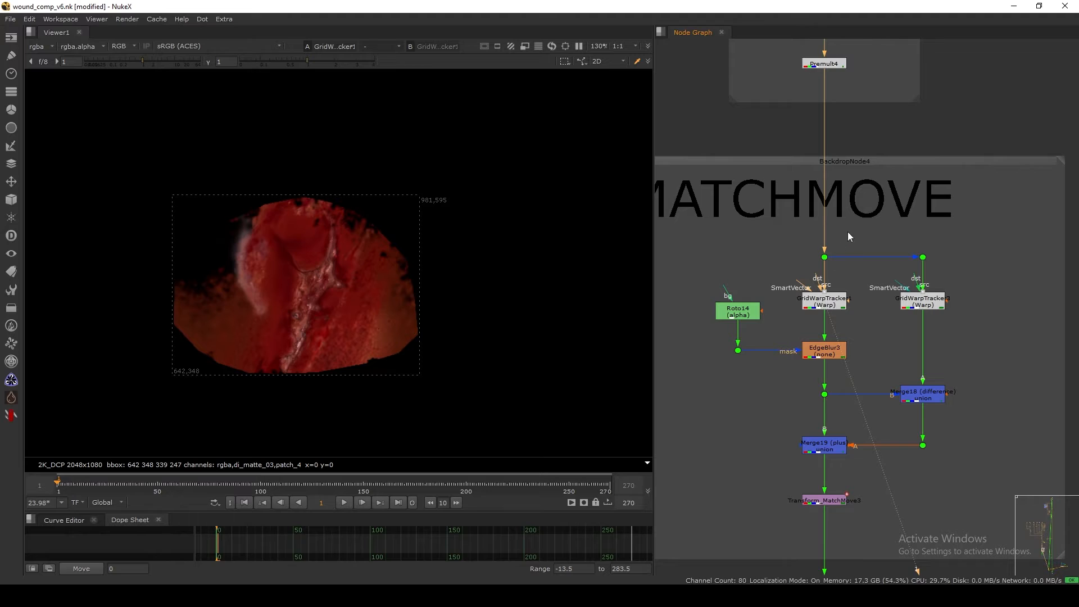
# Compare the wound at the dot above the main-branch grid warp tracker with that tracker's warped output.
pyautogui.click(824, 257)
pyautogui.press('1')
pyautogui.click(823, 302)
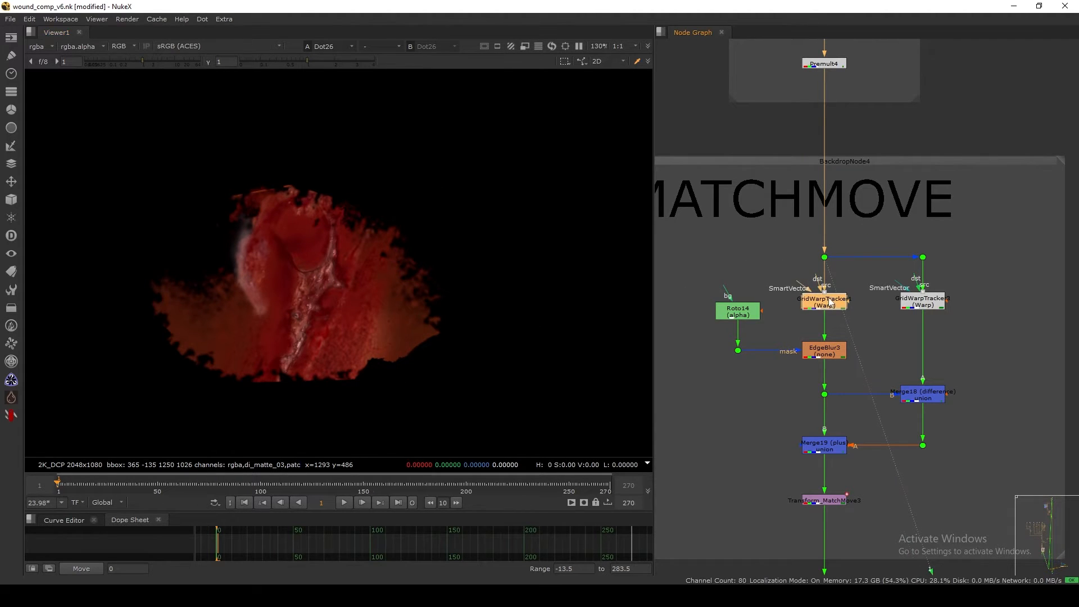
pyautogui.press('1')
# Inspect GridWarpTracker1's settings and grid, and scrub the wound warp to frame 27.
pyautogui.doubleClick(823, 301)
pyautogui.moveTo(685, 172); pyautogui.dragTo(758, 134)
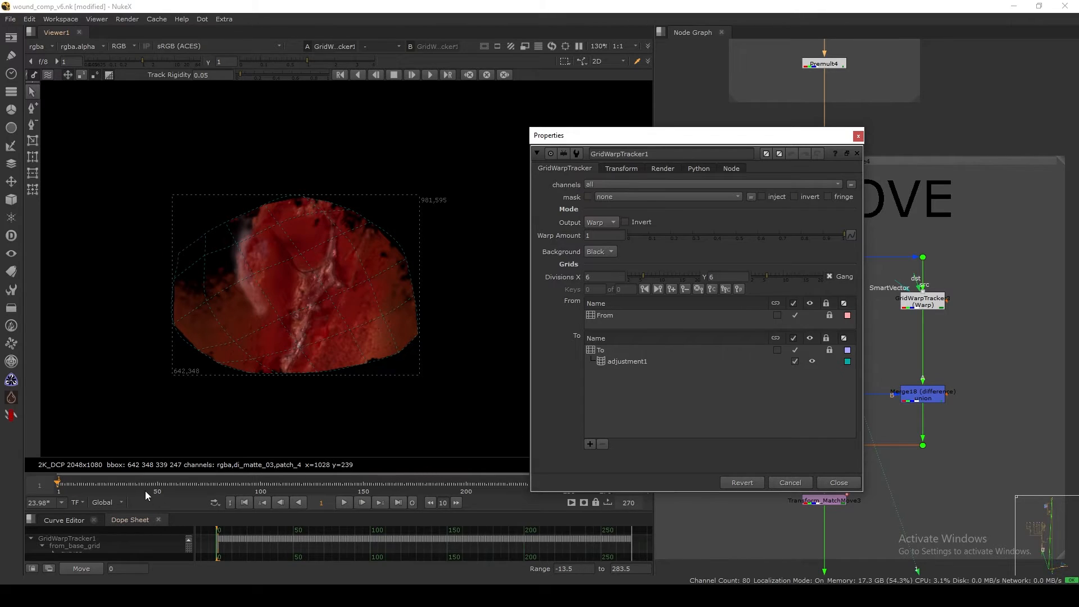
pyautogui.moveTo(81, 486); pyautogui.dragTo(111, 484)
pyautogui.click(838, 482)
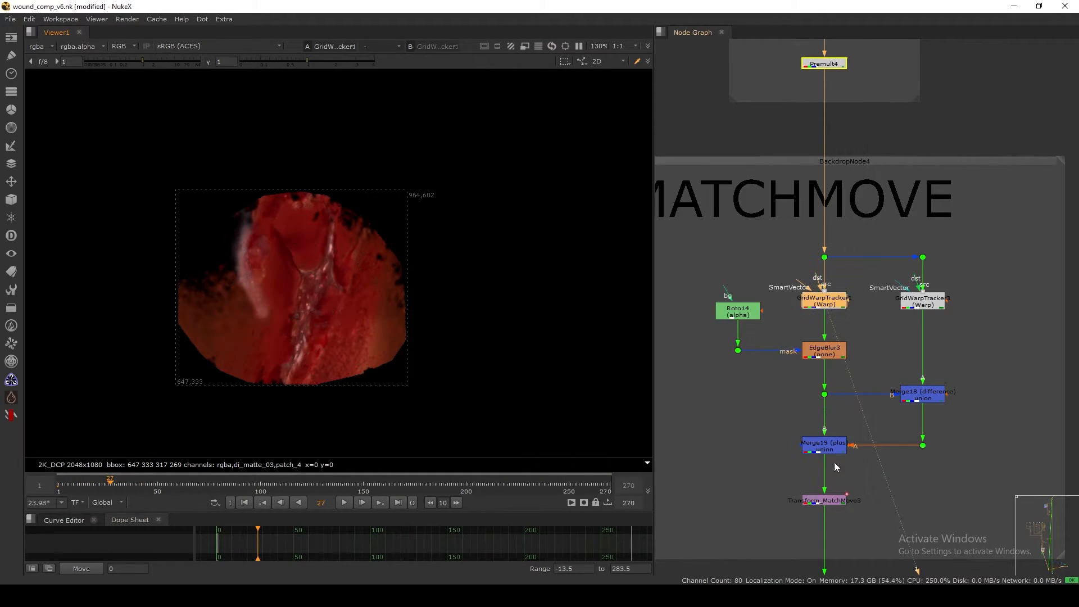
# View EdgeBlur3's output with GridWarpTracker1 disabled and enabled again for comparison.
pyautogui.click(829, 350)
pyautogui.press('1')
pyautogui.click(828, 307)
pyautogui.press('d')
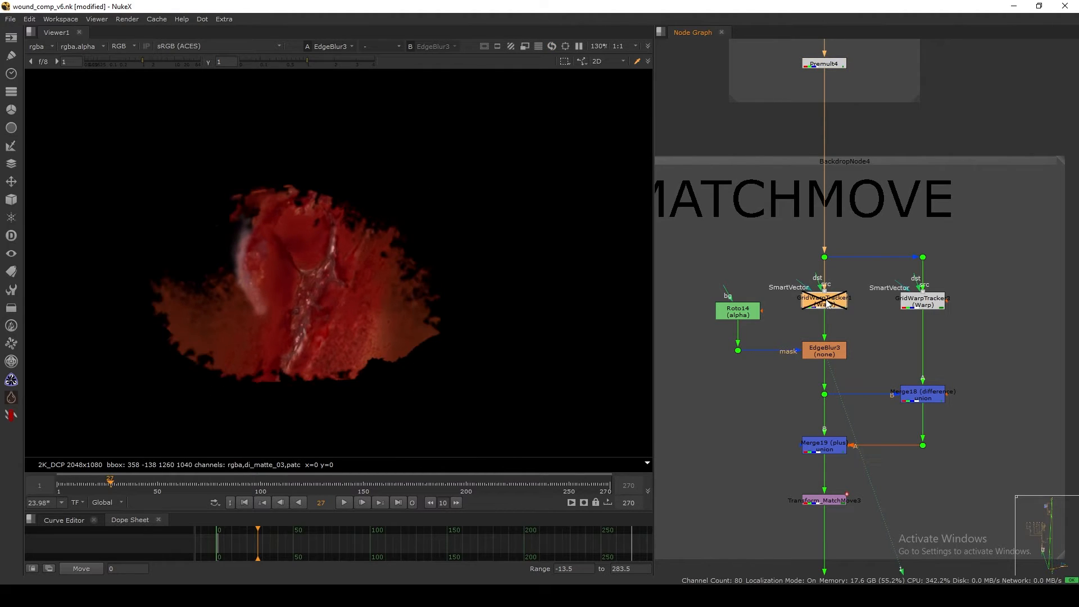
pyautogui.press('d')
# View Transform_MatchMove3, inspect its transform settings, and scrub the frames to check the tracked wound.
pyautogui.moveTo(816, 467); pyautogui.dragTo(803, 358, button='middle')
pyautogui.click(813, 398)
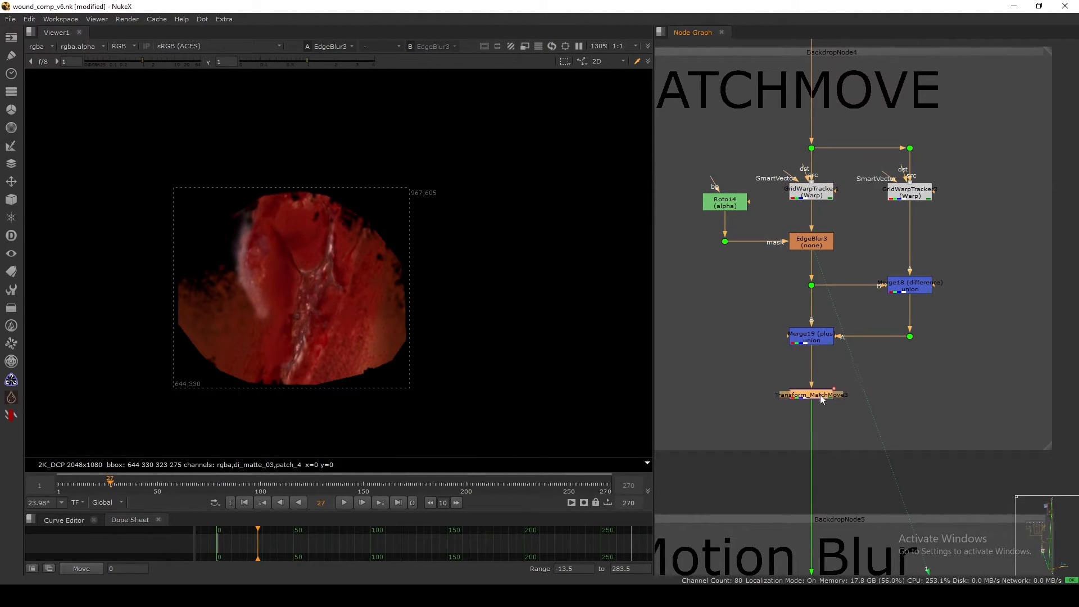
pyautogui.press('1')
pyautogui.doubleClick(813, 403)
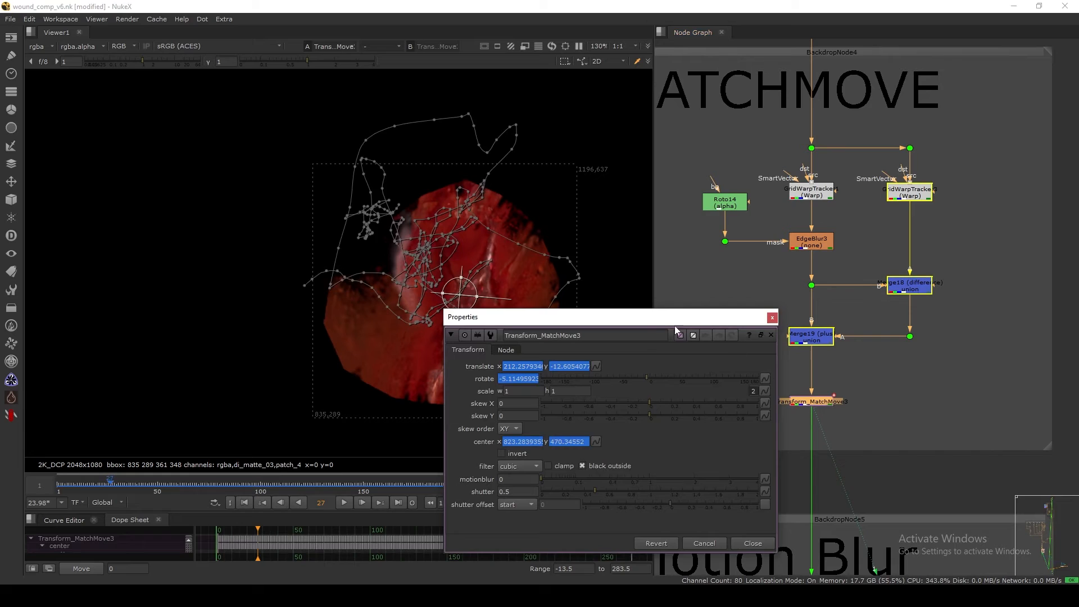
pyautogui.moveTo(652, 318); pyautogui.dragTo(730, 267)
pyautogui.click(847, 266)
pyautogui.scroll(-2, 450, 342)
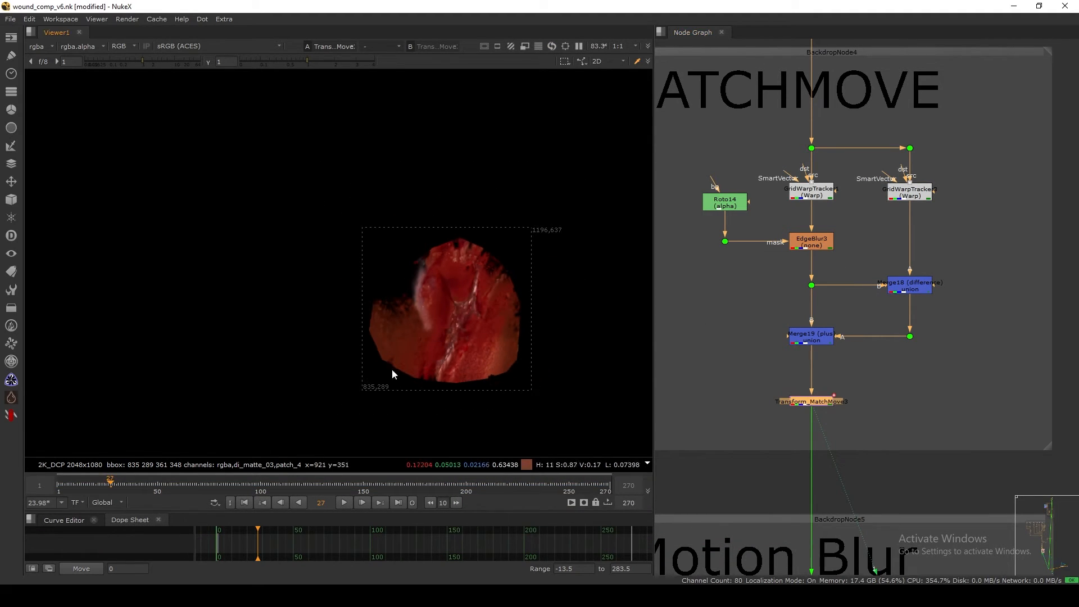
pyautogui.moveTo(110, 483); pyautogui.dragTo(170, 485)
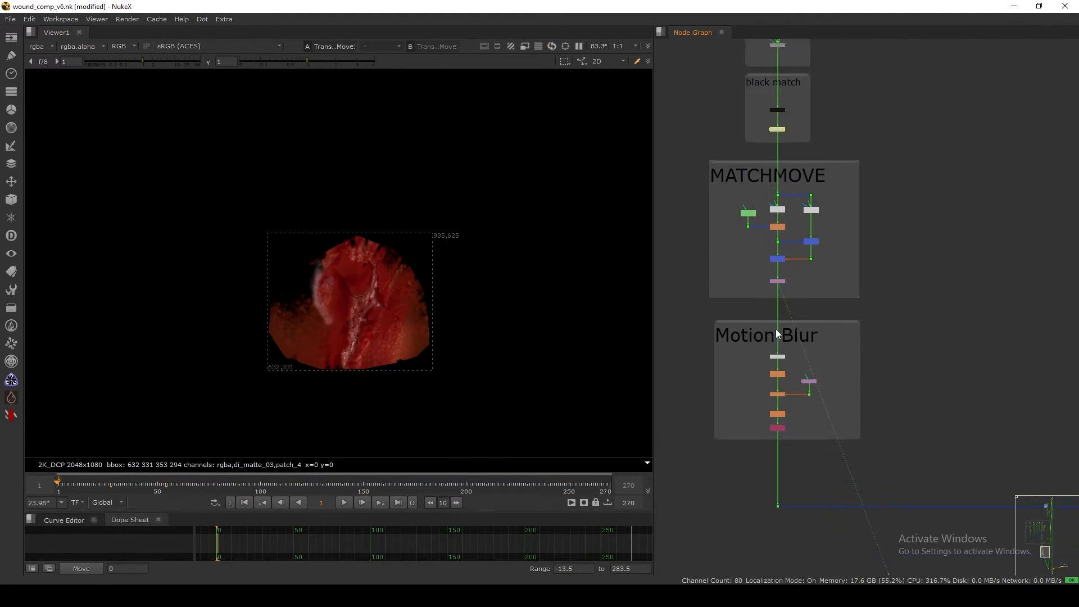
# View the wound at the dot that ends the branch below the Motion Blur backdrop.
pyautogui.moveTo(776, 329); pyautogui.dragTo(779, 280, button='middle')
pyautogui.moveTo(773, 385); pyautogui.dragTo(775, 338, button='middle')
pyautogui.moveTo(809, 374); pyautogui.dragTo(772, 422)
pyautogui.press('1')
pyautogui.scroll(4, 799, 297)
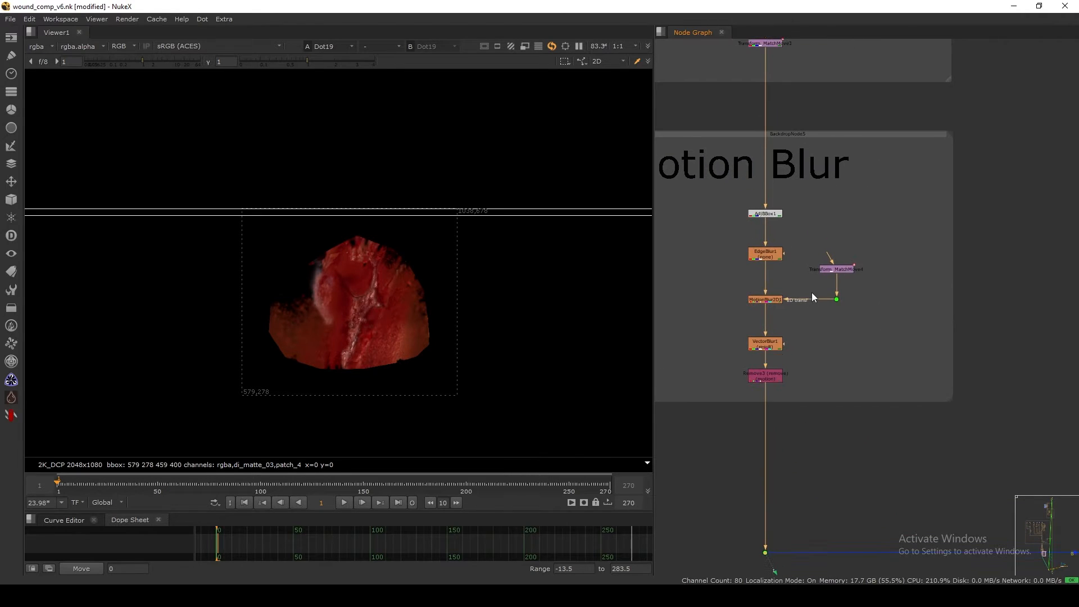
# Examine how Transform_MatchMove4 feeds the 2D transform input of MotionBlur2D1 in the Motion Blur backdrop.
pyautogui.moveTo(811, 292); pyautogui.dragTo(814, 317, button='middle')
pyautogui.scroll(2, 837, 295)
pyautogui.doubleClick(844, 290)
pyautogui.moveTo(784, 210); pyautogui.dragTo(783, 217)
pyautogui.click(801, 217)
pyautogui.moveTo(904, 227); pyautogui.dragTo(799, 306)
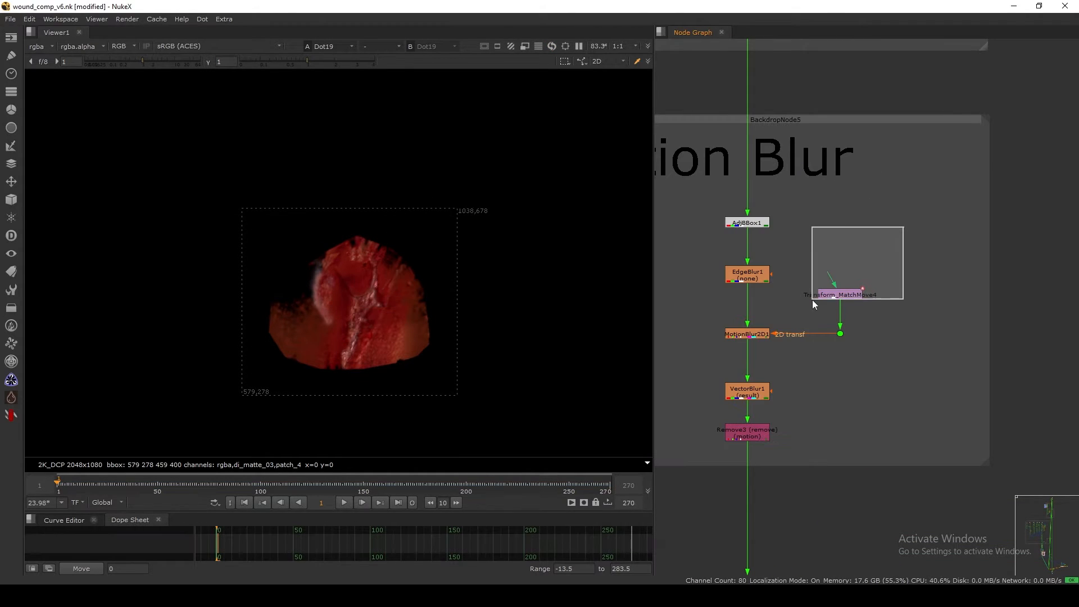
pyautogui.moveTo(895, 250); pyautogui.dragTo(787, 312)
pyautogui.scroll(-2, 789, 311)
pyautogui.click(791, 312)
pyautogui.moveTo(791, 312); pyautogui.dragTo(820, 301, button='middle')
pyautogui.scroll(3, 821, 301)
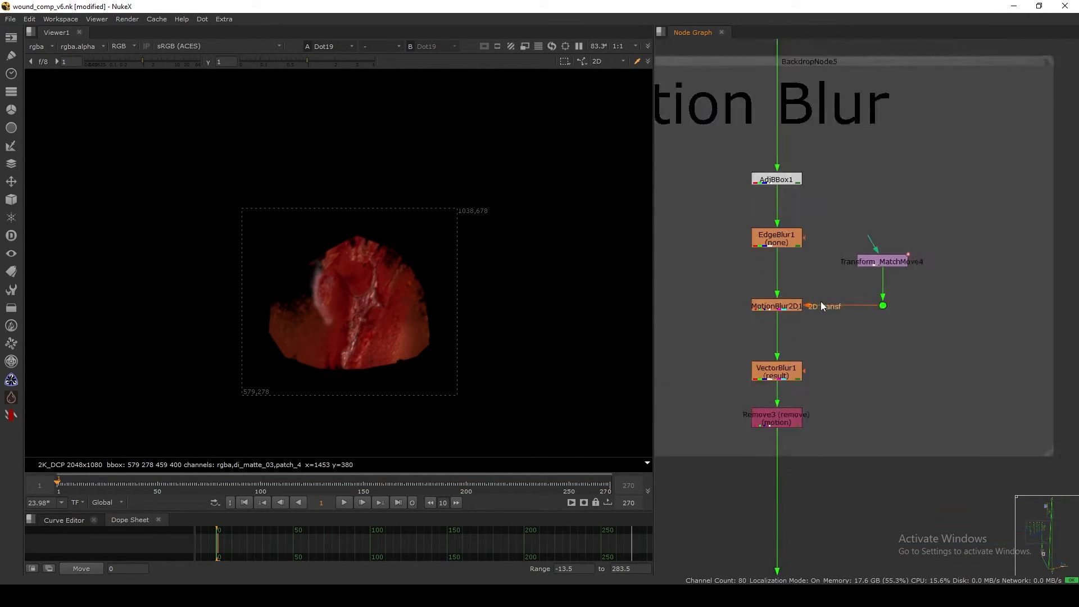
pyautogui.scroll(2, 820, 301)
pyautogui.moveTo(691, 258); pyautogui.dragTo(841, 322)
pyautogui.moveTo(913, 240); pyautogui.dragTo(912, 244)
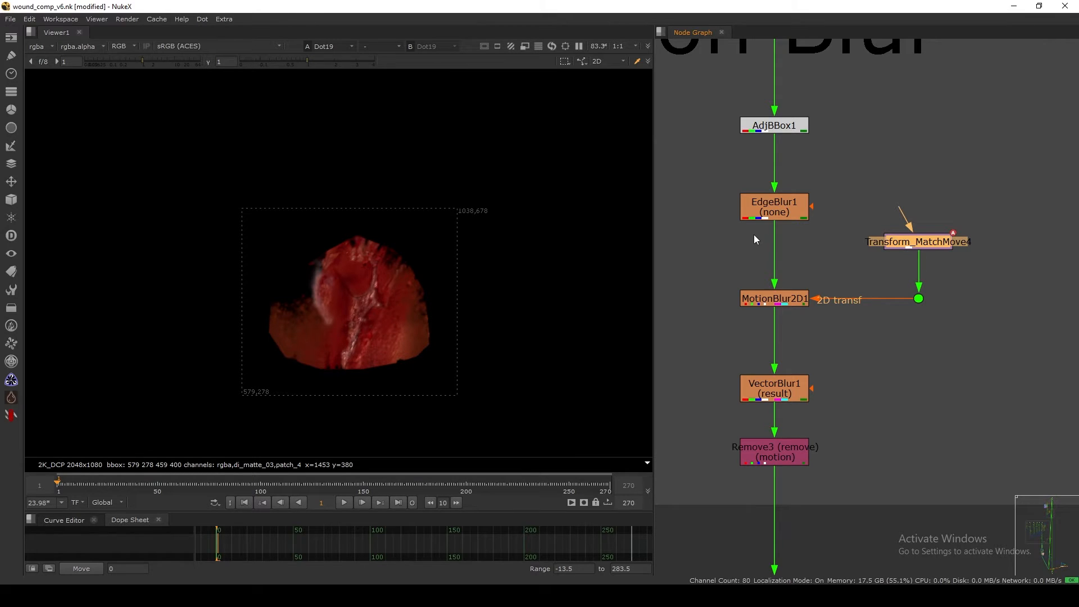
# Nudge AdjBBox1, EdgeBlur1, MotionBlur2D1, Transform_MatchMove4 and VectorBlur1 upward to adjust the spacing of the Motion Blur branch.
pyautogui.moveTo(772, 214); pyautogui.dragTo(773, 200)
pyautogui.moveTo(779, 136); pyautogui.dragTo(783, 248, button='middle')
pyautogui.moveTo(785, 243); pyautogui.dragTo(785, 238)
pyautogui.moveTo(782, 310); pyautogui.dragTo(780, 298)
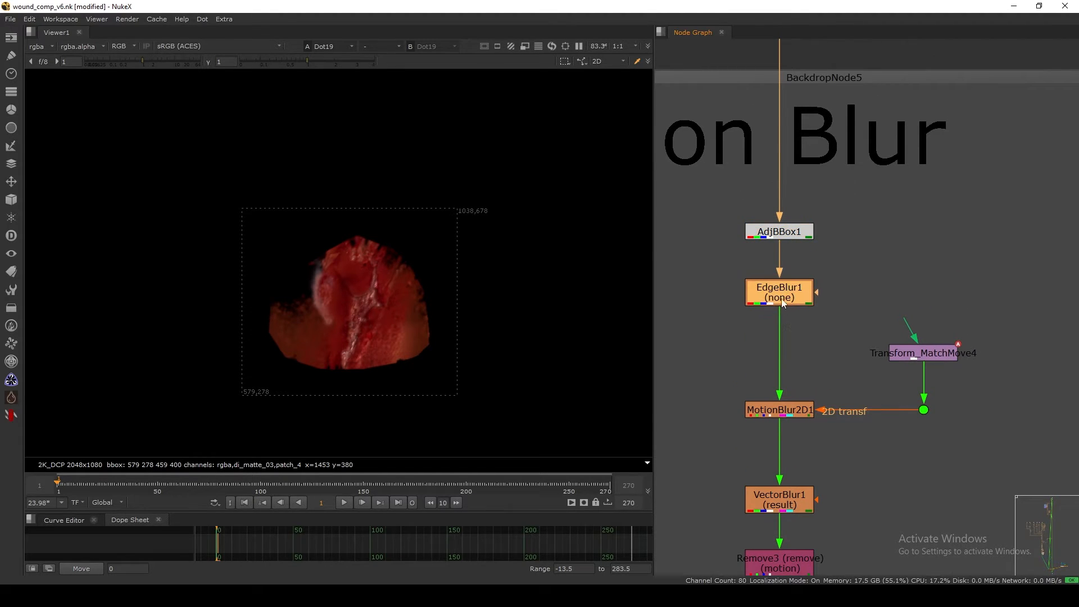
pyautogui.moveTo(929, 356); pyautogui.dragTo(929, 357)
pyautogui.moveTo(987, 323); pyautogui.dragTo(747, 431)
pyautogui.moveTo(779, 412); pyautogui.dragTo(779, 398)
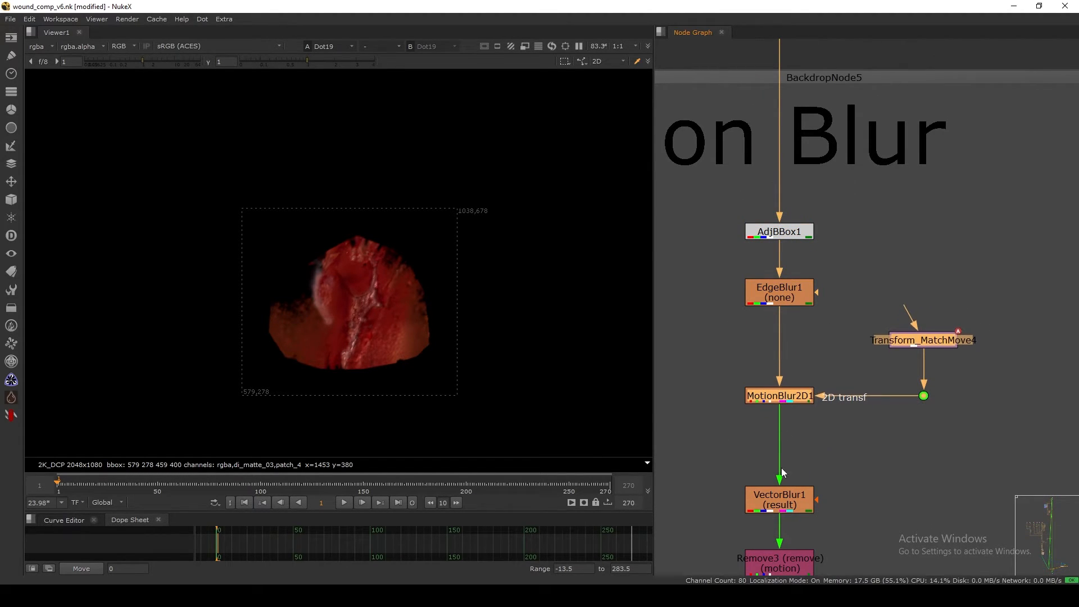
pyautogui.moveTo(784, 495); pyautogui.dragTo(789, 446)
# View the VectorBlur1 and Remove3 outputs at the end of the Motion Blur backdrop.
pyautogui.press('1')
pyautogui.click(789, 446)
pyautogui.scroll(-3, 761, 494)
pyautogui.moveTo(760, 437); pyautogui.dragTo(775, 299, button='middle')
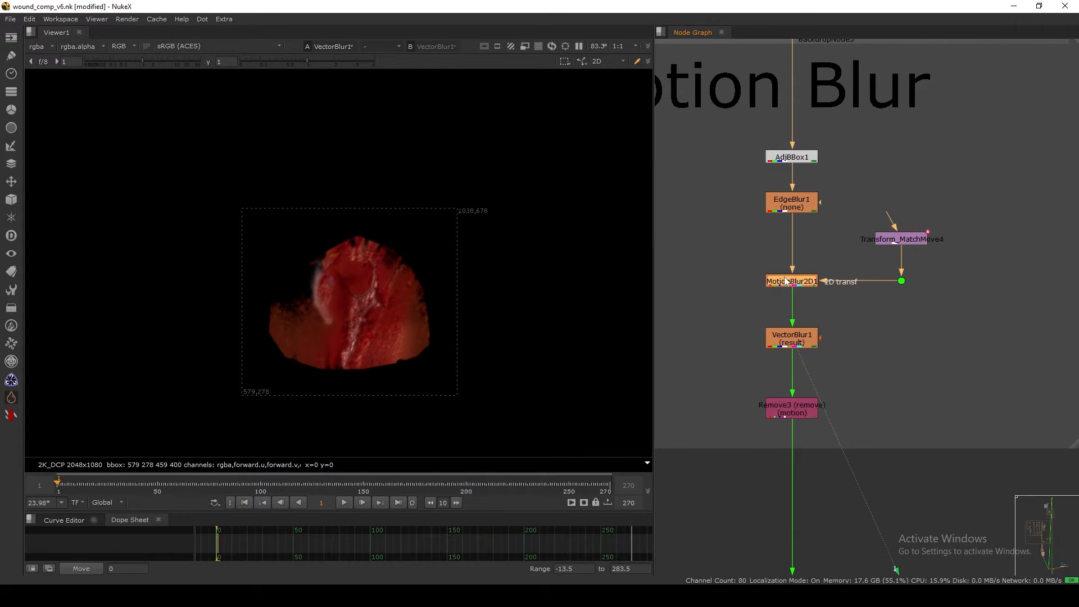
pyautogui.scroll(4, 813, 385)
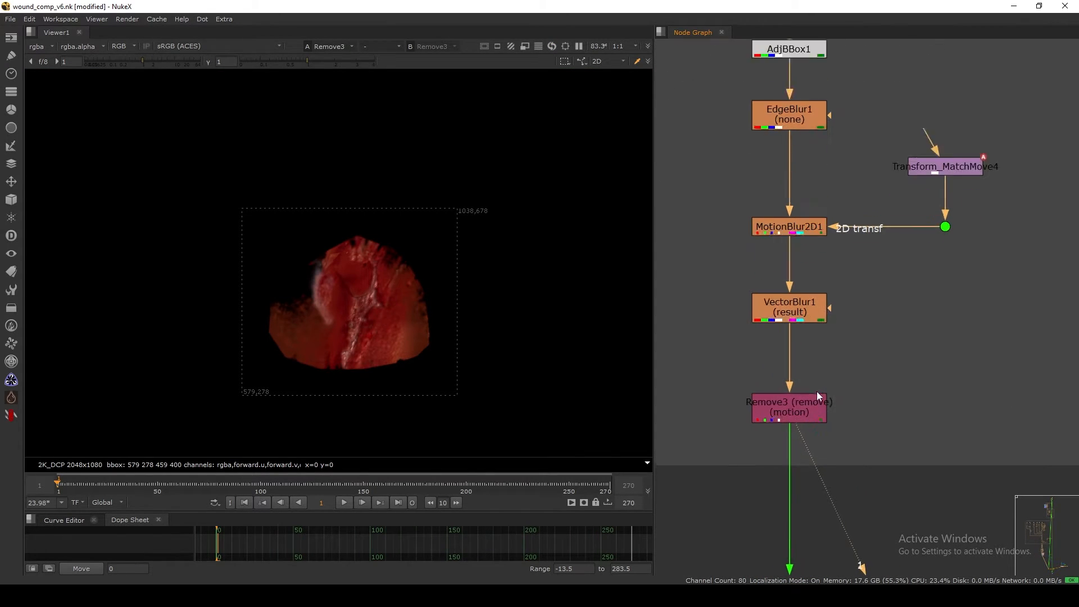
pyautogui.doubleClick(767, 409)
pyautogui.click(712, 488)
# View Merge5, where the motion-blurred wound is merged onto the main plate branch.
pyautogui.scroll(-8, 823, 402)
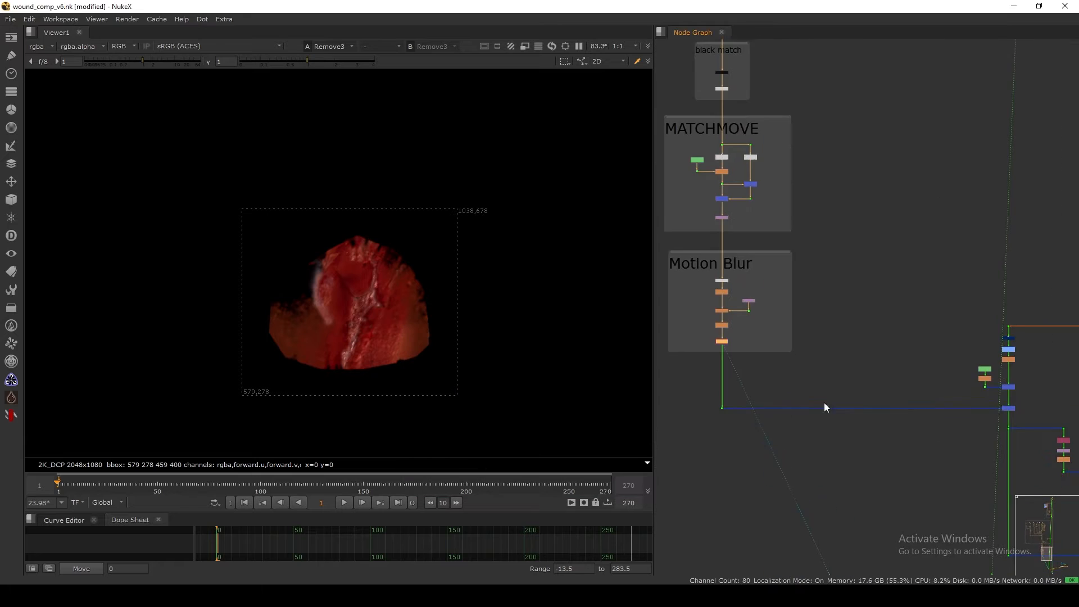
pyautogui.moveTo(887, 458); pyautogui.dragTo(812, 520)
pyautogui.press('1')
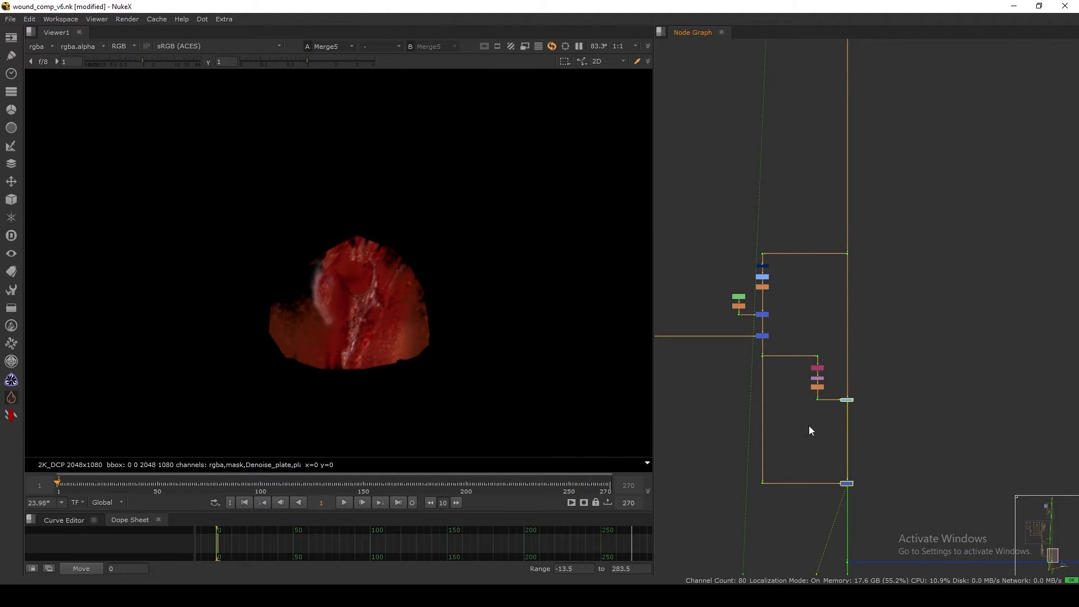
# Examine the mix_keyer and Roto15 matte chain that masks the wound at Merge6.
pyautogui.moveTo(808, 479); pyautogui.dragTo(846, 410, button='middle')
pyautogui.scroll(6, 804, 219)
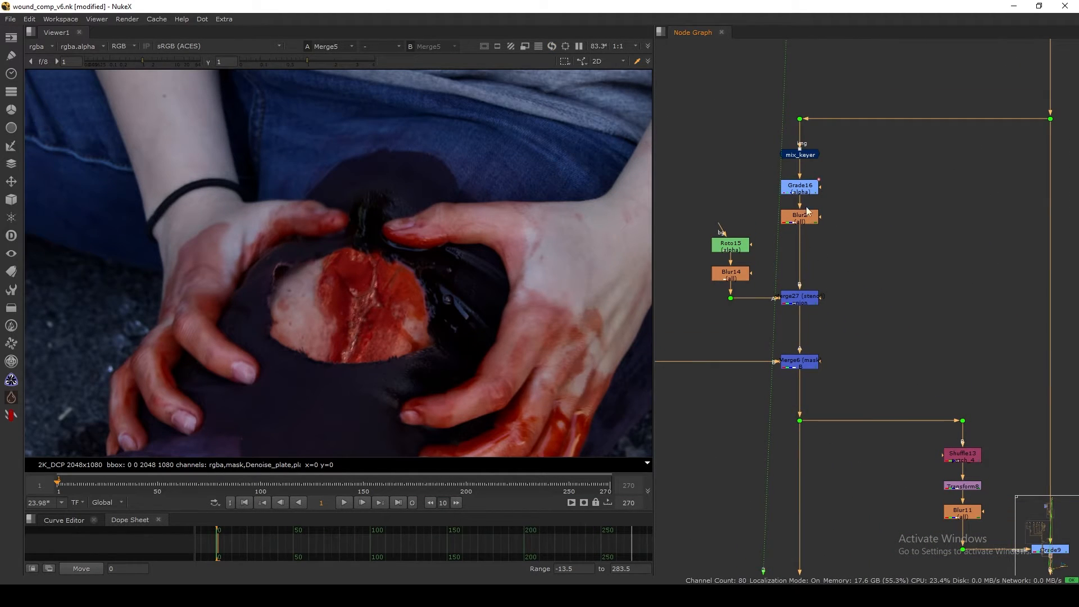
pyautogui.press('d')
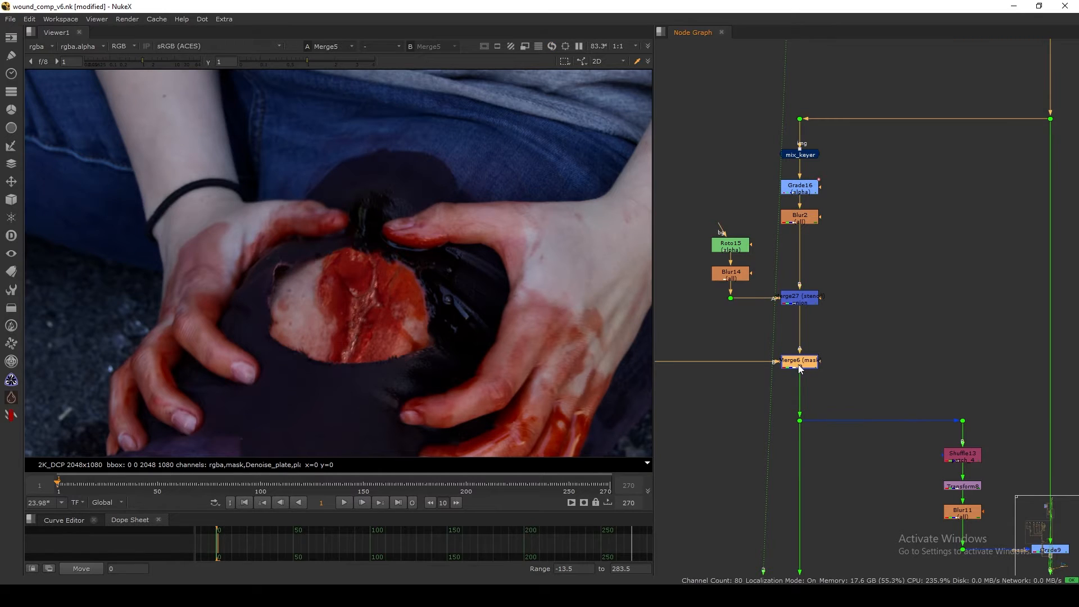
pyautogui.scroll(-6, 837, 343)
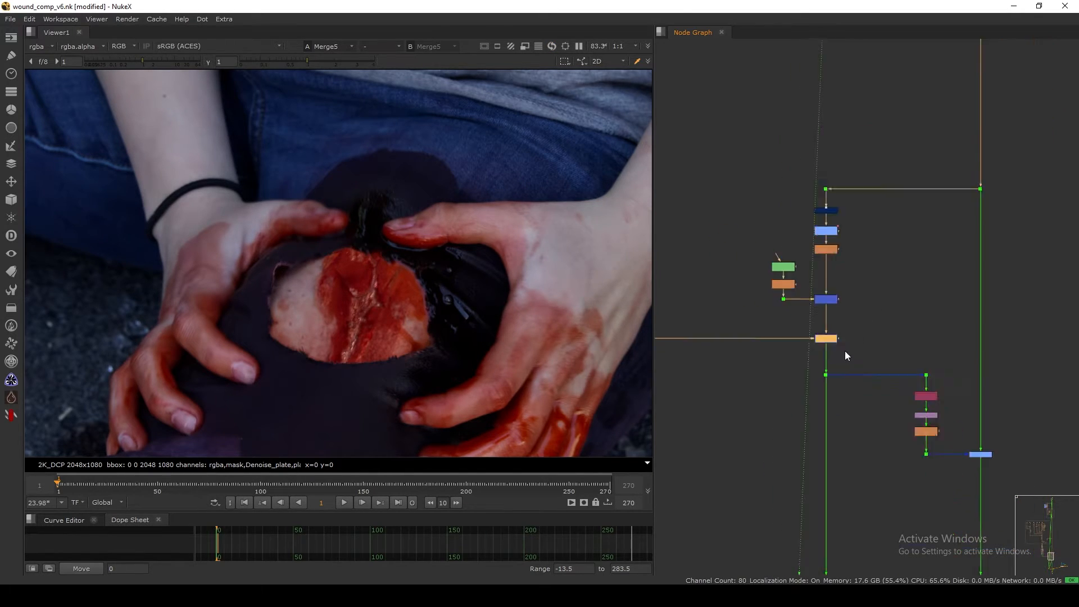
pyautogui.scroll(6, 794, 349)
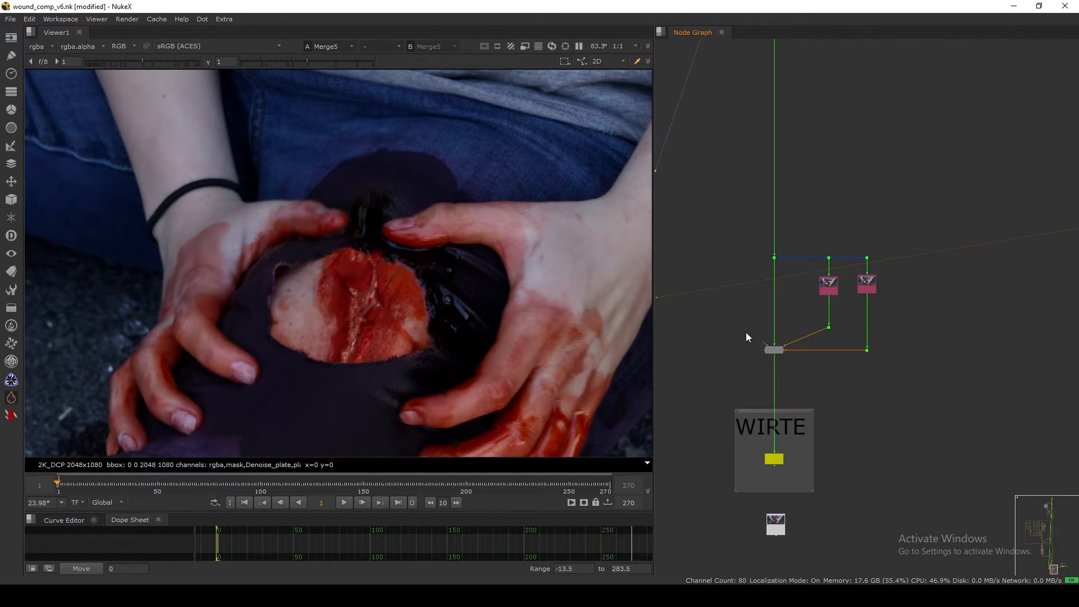
# View the DasGrain output above the WIRTE backdrop near the end of the script.
pyautogui.moveTo(746, 332); pyautogui.dragTo(811, 373)
pyautogui.press('1')
pyautogui.scroll(4, 789, 366)
pyautogui.moveTo(801, 277); pyautogui.dragTo(719, 380)
pyautogui.scroll(-8, 790, 333)
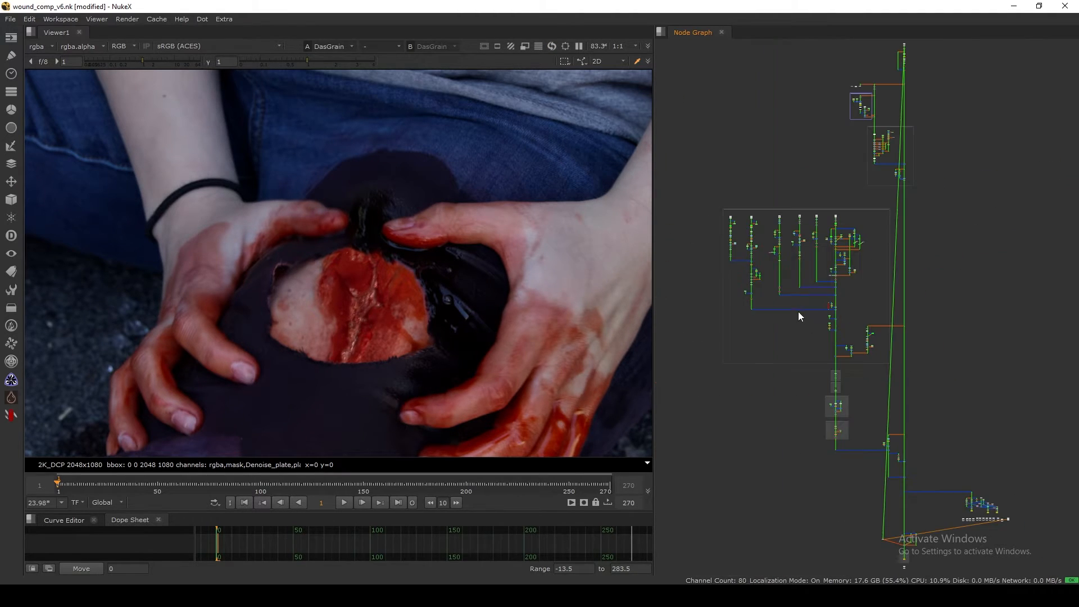
# View the source plate at the start of the script and locate the Denoise1 node below FrameRange1.
pyautogui.scroll(8, 786, 278)
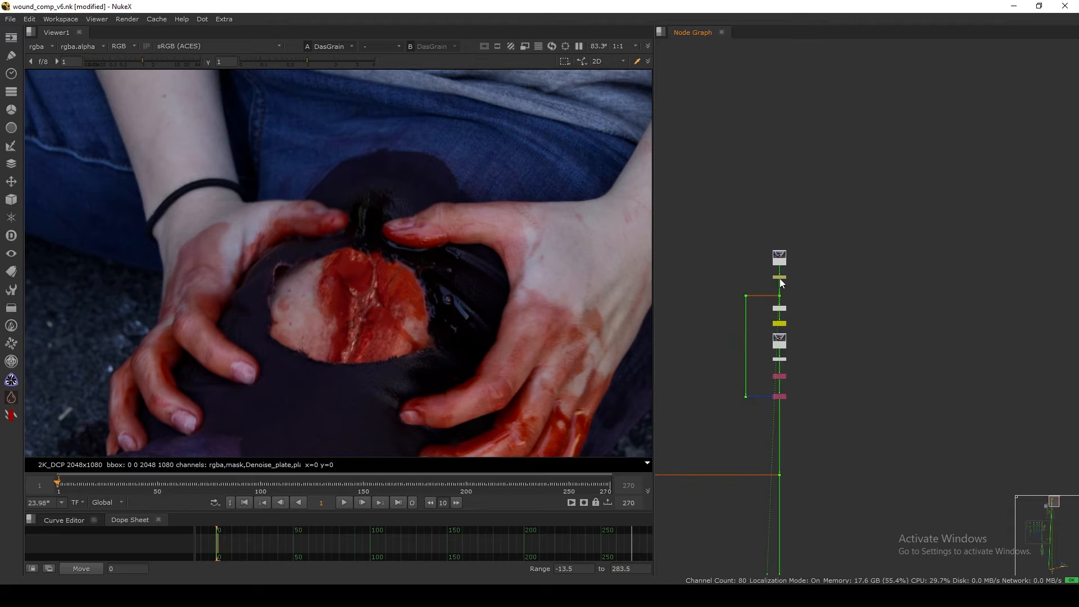
pyautogui.moveTo(820, 309); pyautogui.dragTo(751, 347)
pyautogui.press('1')
pyautogui.moveTo(781, 387); pyautogui.dragTo(784, 285, button='middle')
pyautogui.moveTo(787, 296); pyautogui.dragTo(788, 299)
pyautogui.scroll(4, 786, 298)
pyautogui.moveTo(897, 229); pyautogui.dragTo(725, 328)
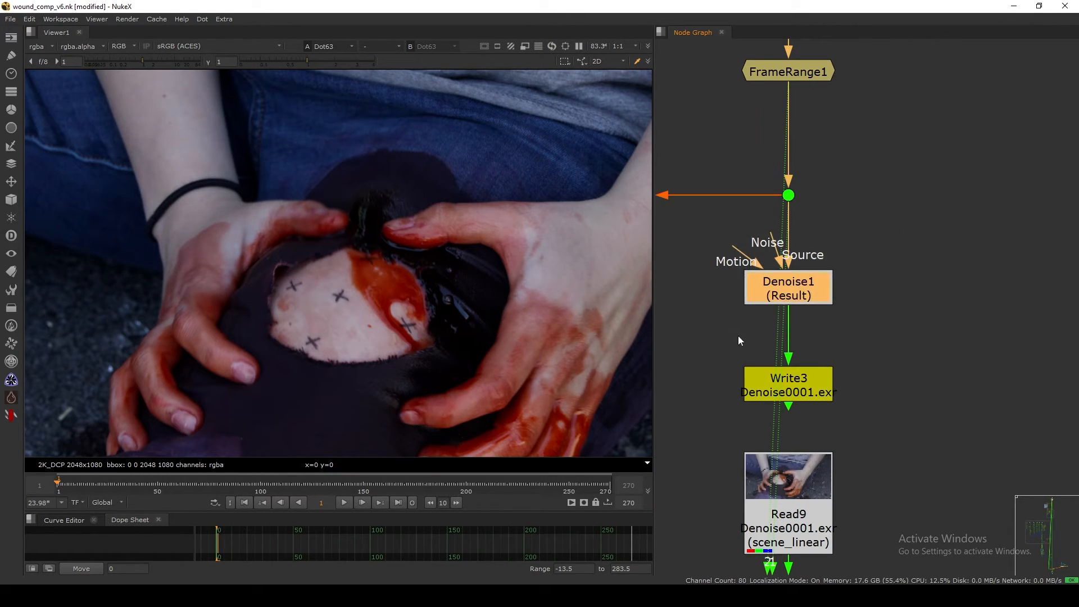
# View the pre-rendered denoised plate in Read9.
pyautogui.moveTo(793, 517); pyautogui.dragTo(778, 281, button='middle')
pyautogui.click(778, 281)
pyautogui.press('1')
pyautogui.moveTo(870, 213); pyautogui.dragTo(797, 281)
pyautogui.scroll(-8, 797, 276)
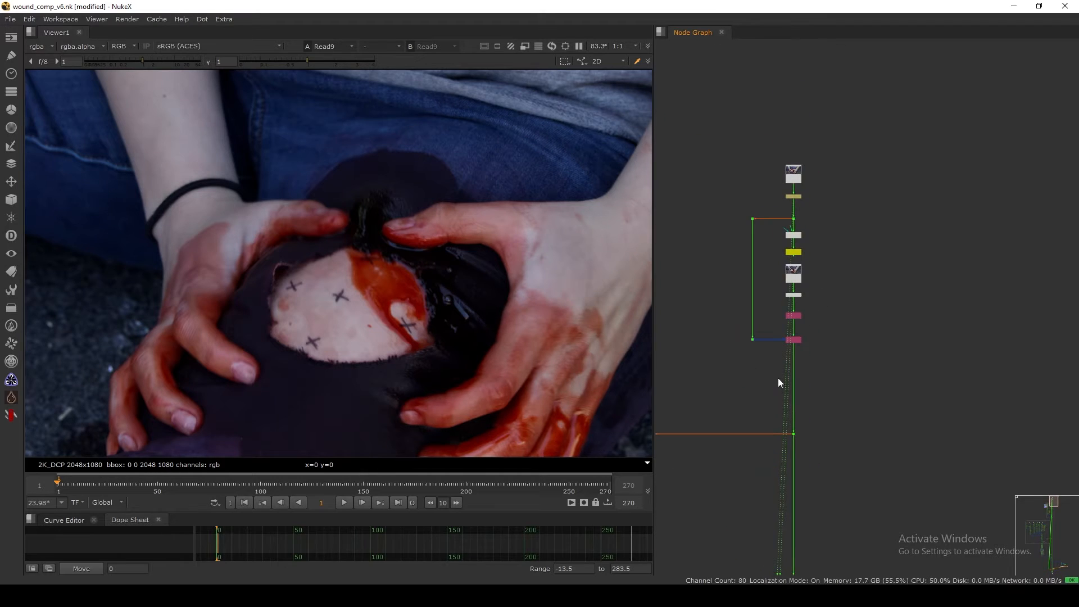
# View the main plate branch at the dot below the denoise setup.
pyautogui.scroll(2, 778, 378)
pyautogui.moveTo(866, 398); pyautogui.dragTo(758, 527)
pyautogui.press('1')
pyautogui.scroll(-8, 790, 389)
pyautogui.scroll(-5, 781, 369)
# Return to the end of the script and view the DasGrain node's output again.
pyautogui.moveTo(766, 565); pyautogui.dragTo(763, 306, button='middle')
pyautogui.scroll(8, 813, 315)
pyautogui.scroll(5, 775, 290)
pyautogui.moveTo(759, 298); pyautogui.dragTo(669, 387)
pyautogui.press('1')
pyautogui.scroll(4, 781, 300)
# View the Shuffle5 plate and Shuffle6 Denoise_plate outputs that feed DasGrain's plate and degrained plate inputs.
pyautogui.click(785, 260)
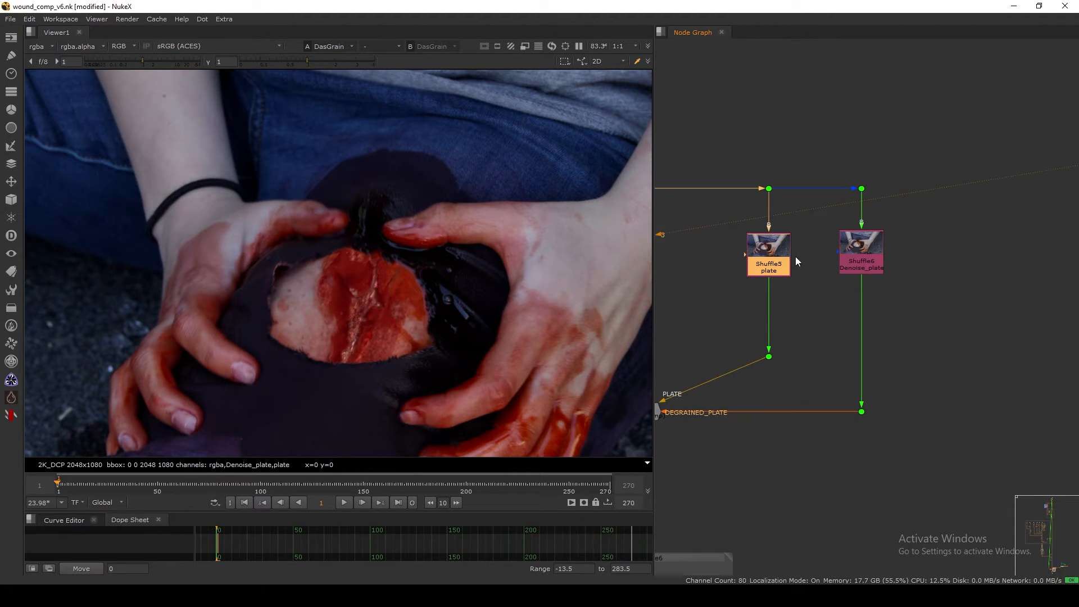
pyautogui.moveTo(782, 304)
pyautogui.mouseDown(button='middle')
pyautogui.moveTo(795, 291)
pyautogui.moveTo(801, 303)
pyautogui.mouseUp(button='middle')
pyautogui.press('1')
pyautogui.click(855, 248)
pyautogui.press('1')
pyautogui.moveTo(939, 143); pyautogui.dragTo(706, 466)
pyautogui.click(763, 285)
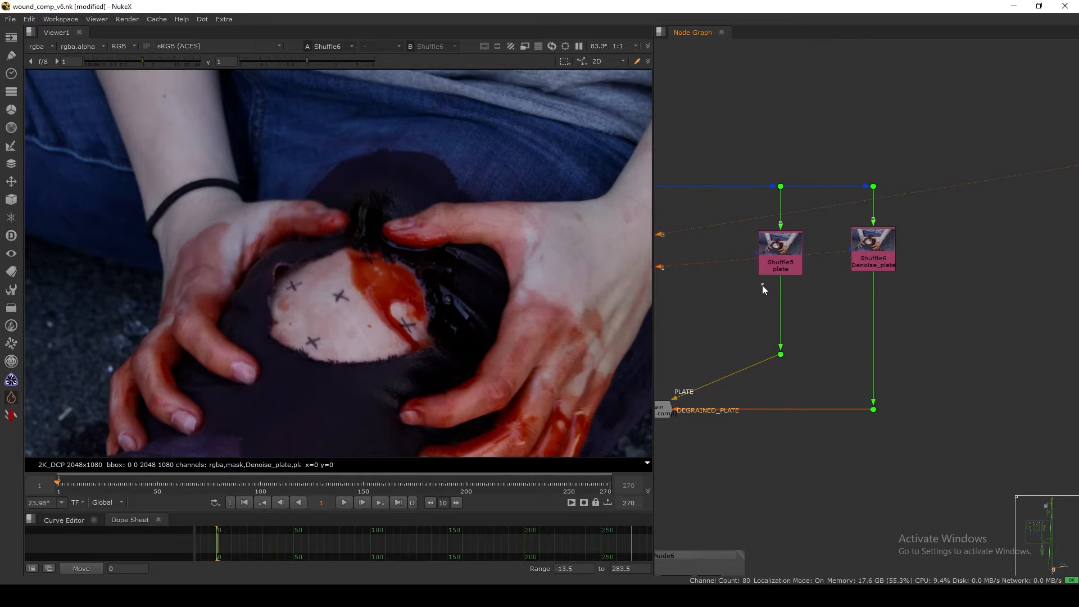
pyautogui.moveTo(929, 154); pyautogui.dragTo(725, 418)
pyautogui.click(754, 308)
# Look over the layout of the complete comp script in the node graph.
pyautogui.press('f')
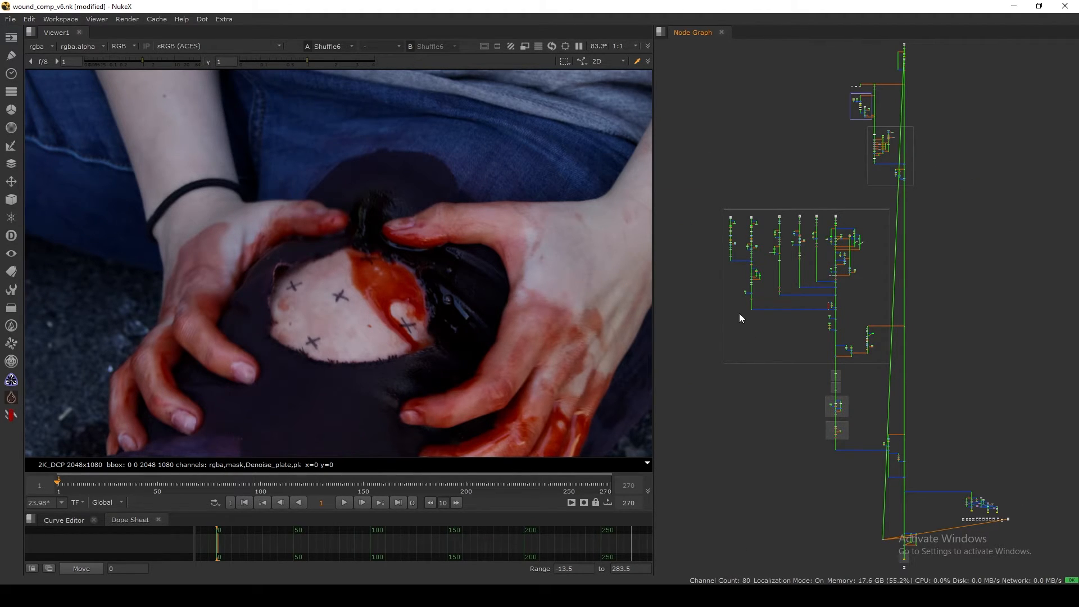
pyautogui.moveTo(810, 448); pyautogui.dragTo(797, 394, button='middle')
pyautogui.moveTo(866, 481); pyautogui.dragTo(747, 360, button='middle')
pyautogui.scroll(3, 784, 386)
pyautogui.press('f')
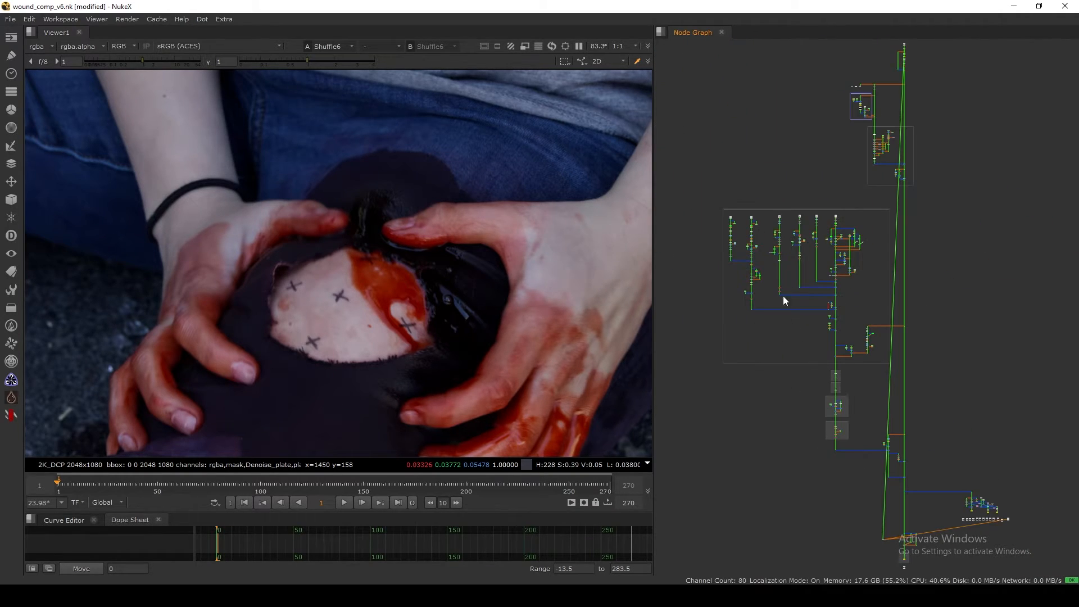
pyautogui.moveTo(897, 521); pyautogui.dragTo(844, 401, button='middle')
pyautogui.press('f')
# View the main branch at Dot20 below the wound merge, and at Dot75 beside the wound build.
pyautogui.scroll(1, 870, 412)
pyautogui.click(809, 389)
pyautogui.press('1')
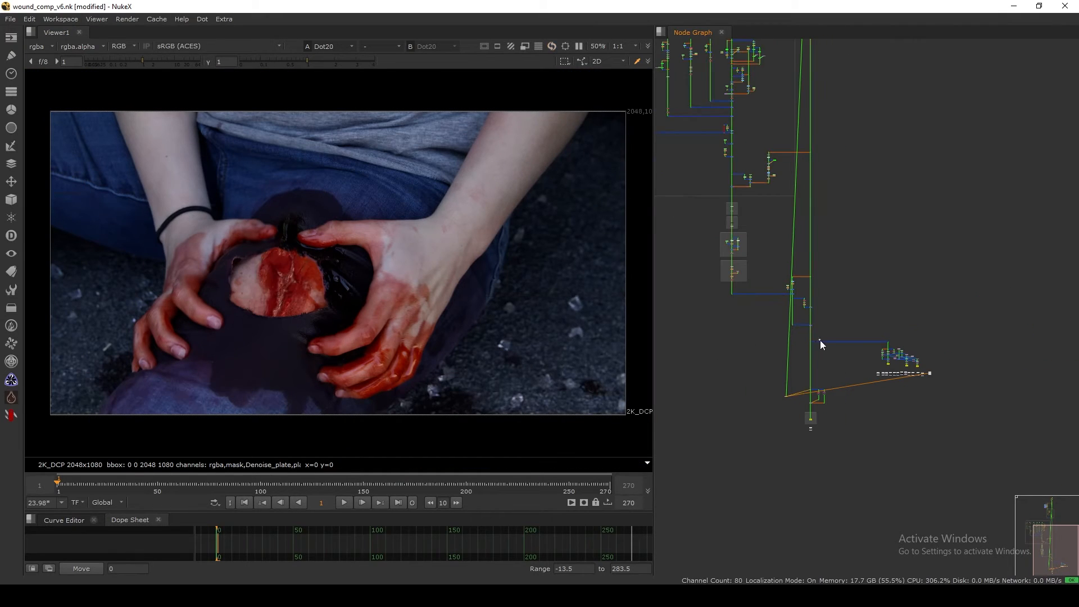
pyautogui.moveTo(837, 358); pyautogui.dragTo(830, 481, button='middle')
pyautogui.click(803, 275)
pyautogui.press('1')
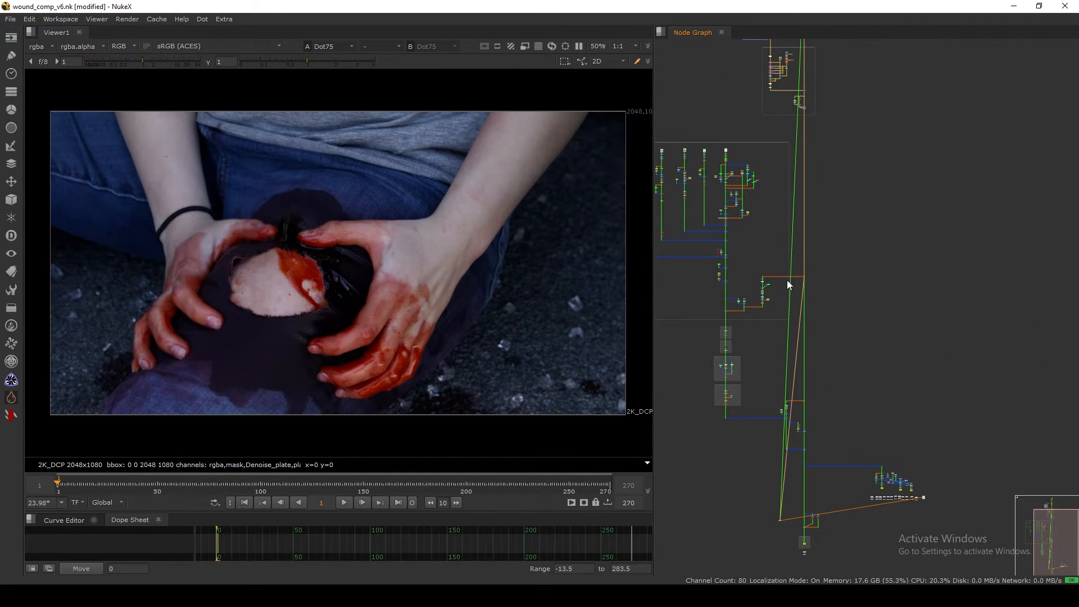
# View the Read23 comparison of Stabilize, Matchmove and Plate at frame 34, fitting the whole image in view.
pyautogui.moveTo(714, 168); pyautogui.dragTo(784, 251, button='middle')
pyautogui.scroll(6, 801, 292)
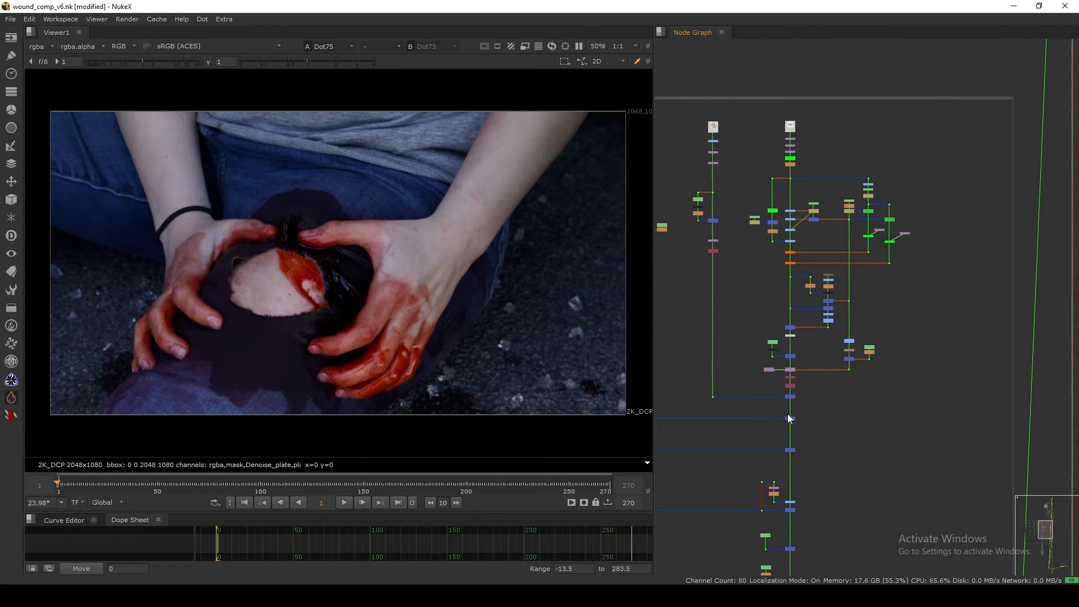
pyautogui.scroll(2, 800, 398)
pyautogui.moveTo(792, 297); pyautogui.dragTo(786, 456, button='middle')
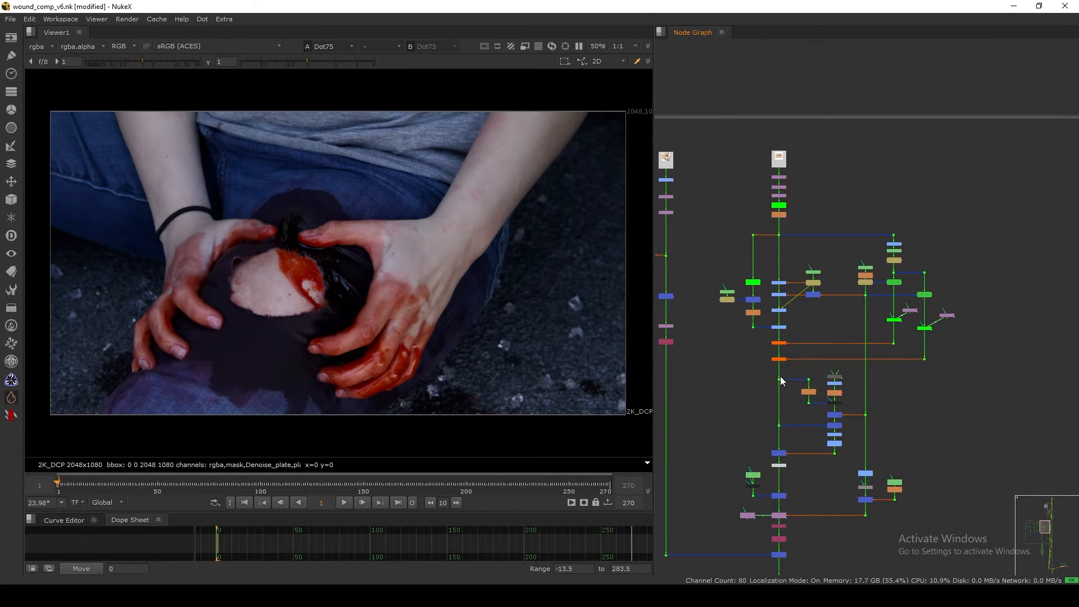
pyautogui.scroll(-6, 779, 376)
pyautogui.moveTo(819, 499); pyautogui.dragTo(700, 306, button='middle')
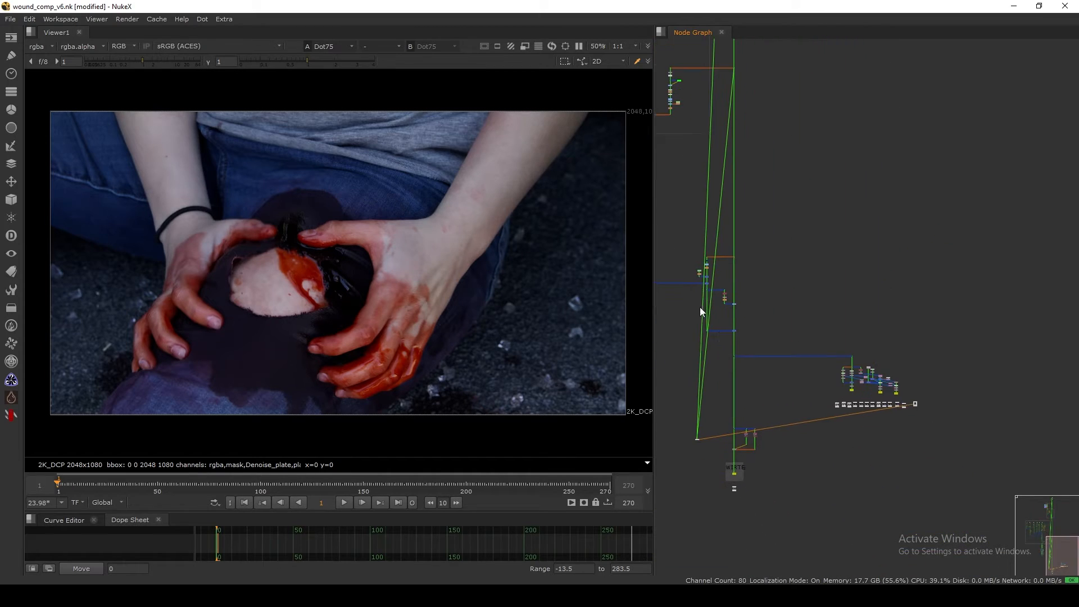
pyautogui.moveTo(878, 406); pyautogui.dragTo(805, 338, button='middle')
pyautogui.scroll(5, 827, 334)
pyautogui.moveTo(352, 307); pyautogui.dragTo(443, 300, button='middle')
pyautogui.scroll(3, 444, 300)
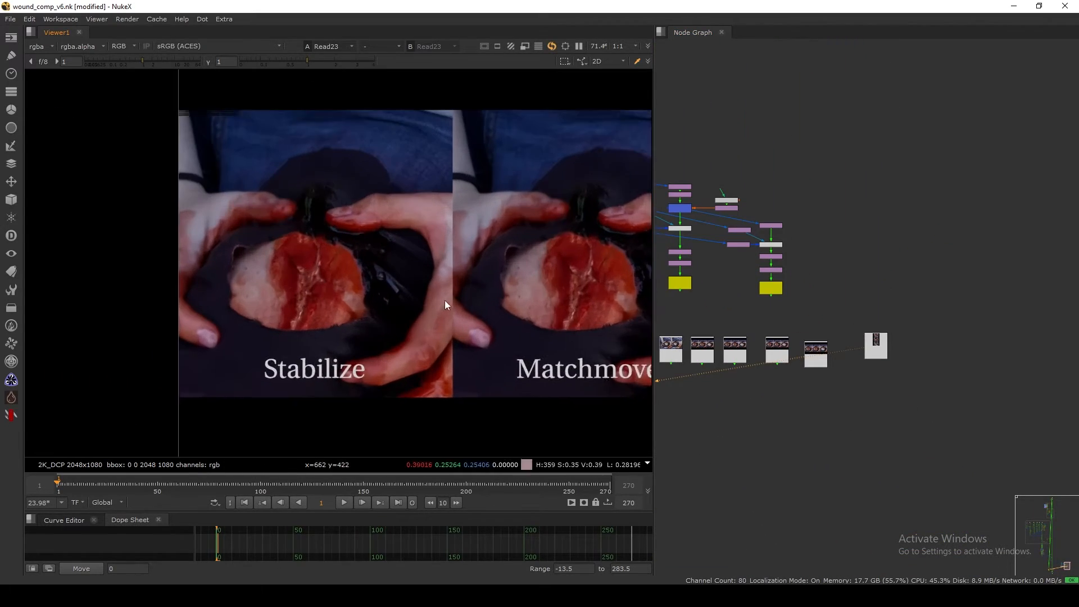
pyautogui.moveTo(400, 338); pyautogui.dragTo(487, 327, button='middle')
pyautogui.moveTo(76, 488); pyautogui.dragTo(124, 482)
pyautogui.press('f')
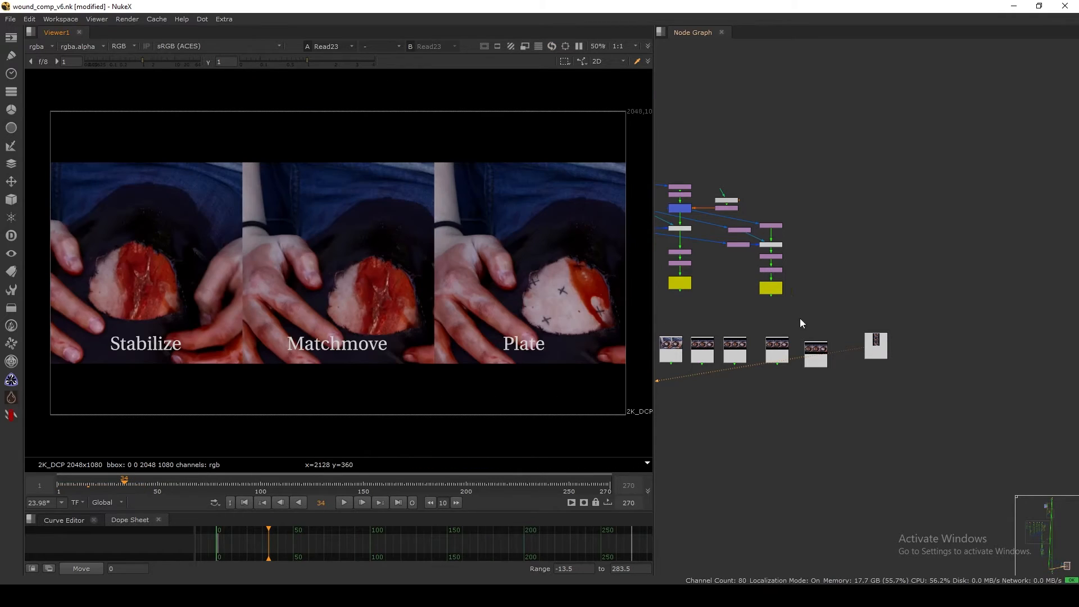
# View the plate at Dot75 on frame 34.
pyautogui.scroll(-6, 790, 365)
pyautogui.scroll(-6, 787, 360)
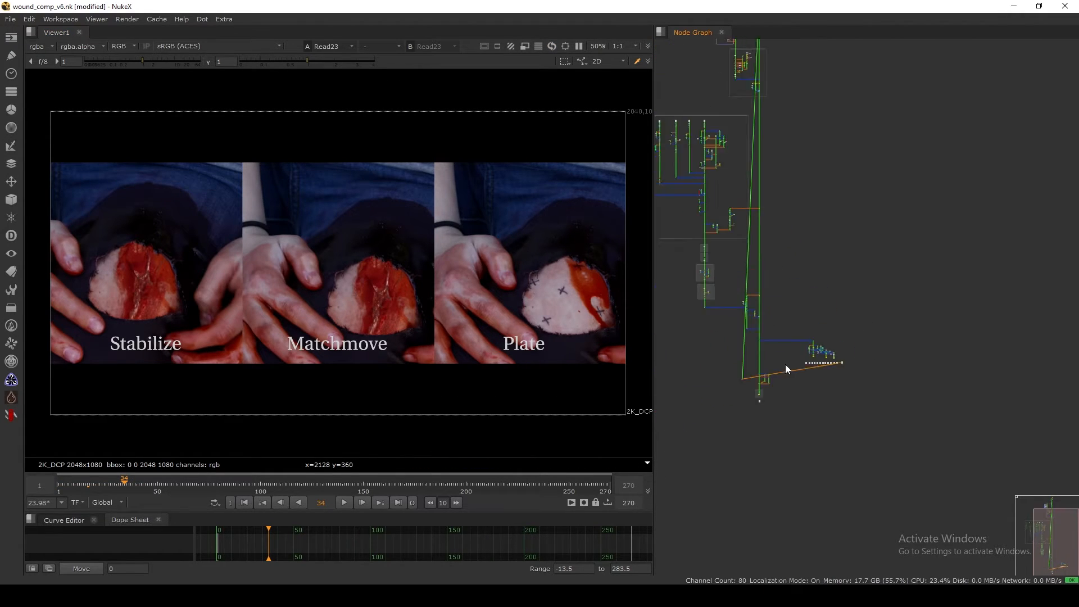
pyautogui.press('1')
# View the RotoPaint2 node in the wound build and check its brush stroke list.
pyautogui.scroll(13, 766, 251)
pyautogui.scroll(2, 797, 232)
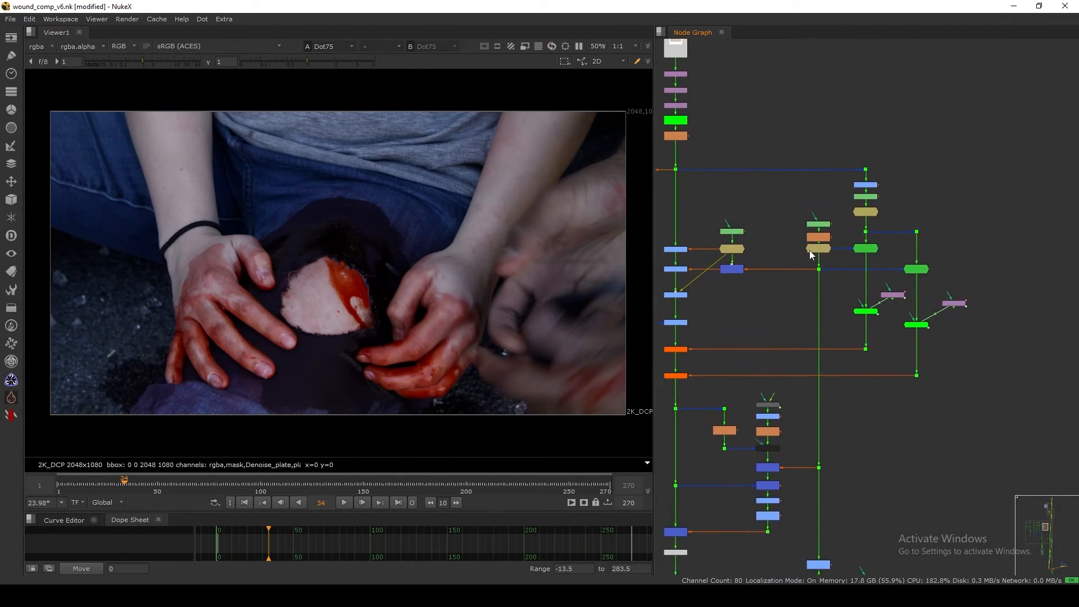
pyautogui.click(827, 221)
pyautogui.press('1')
pyautogui.doubleClick(827, 221)
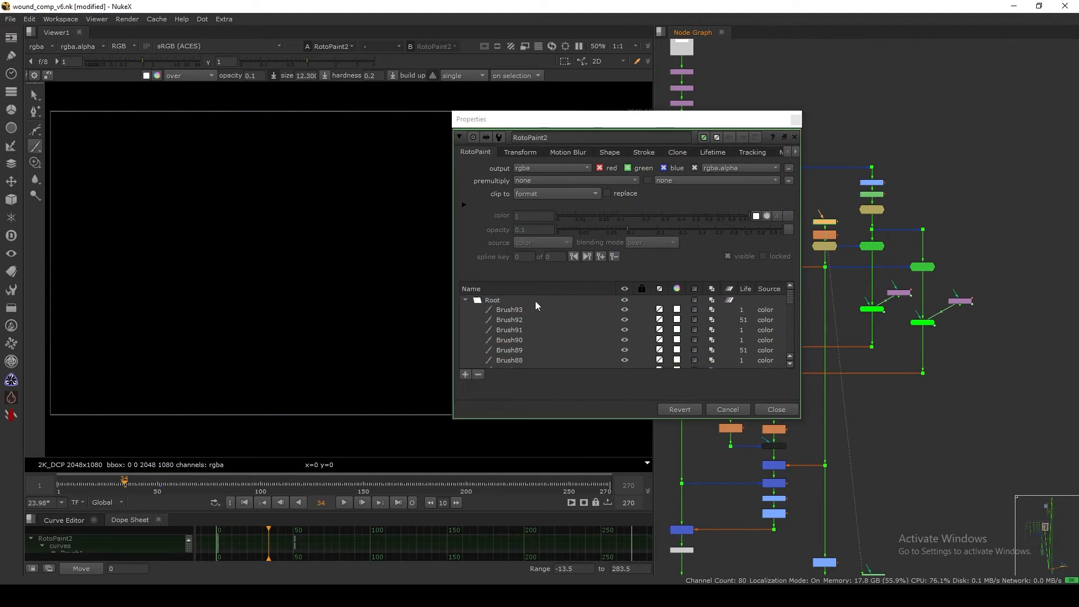
pyautogui.click(797, 121)
# View the painted wound mask at Dot36 and examine it close up.
pyautogui.moveTo(790, 339); pyautogui.dragTo(780, 135, button='middle')
pyautogui.click(816, 261)
pyautogui.press('1')
pyautogui.scroll(5, 307, 296)
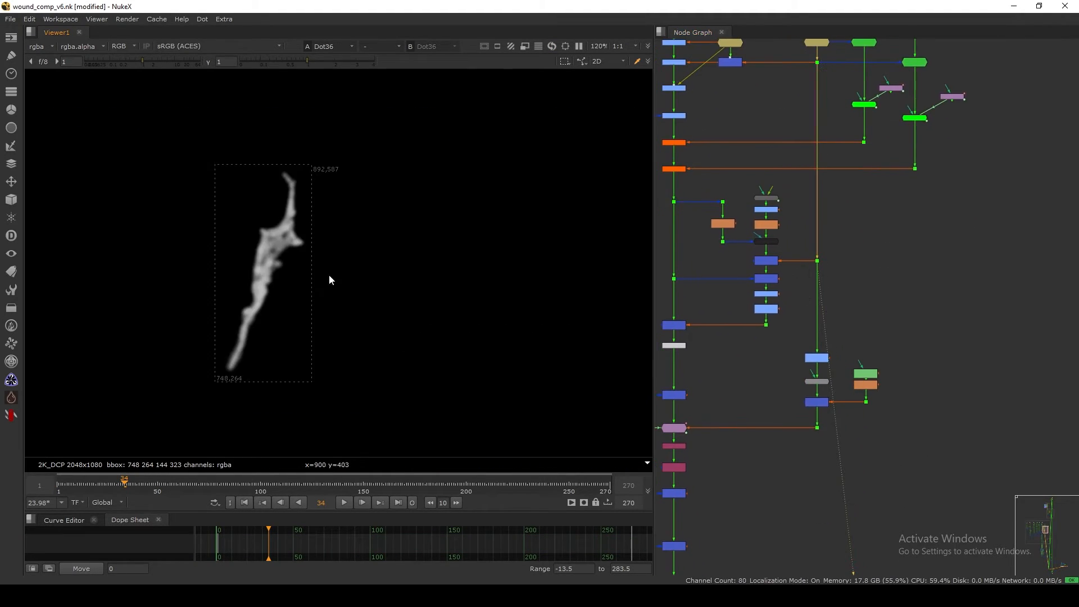
pyautogui.moveTo(329, 274); pyautogui.dragTo(374, 283, button='middle')
# View the wound image at Dot44 above the grades, and the painted mask at Dot29 below RotoPaint2.
pyautogui.moveTo(766, 238); pyautogui.dragTo(817, 469, button='middle')
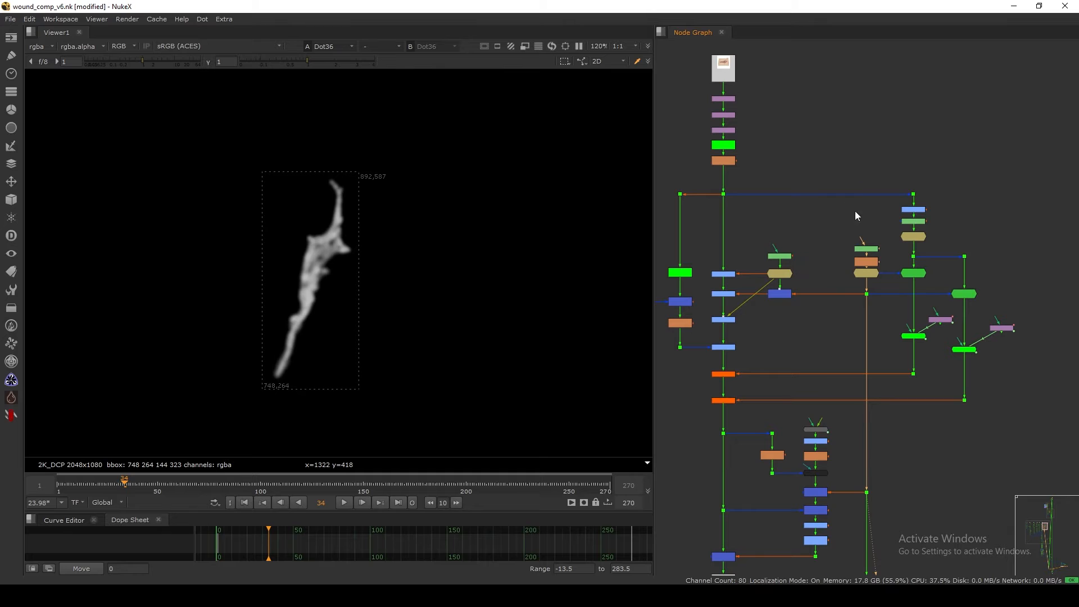
pyautogui.moveTo(753, 218); pyautogui.dragTo(711, 174)
pyautogui.press('1')
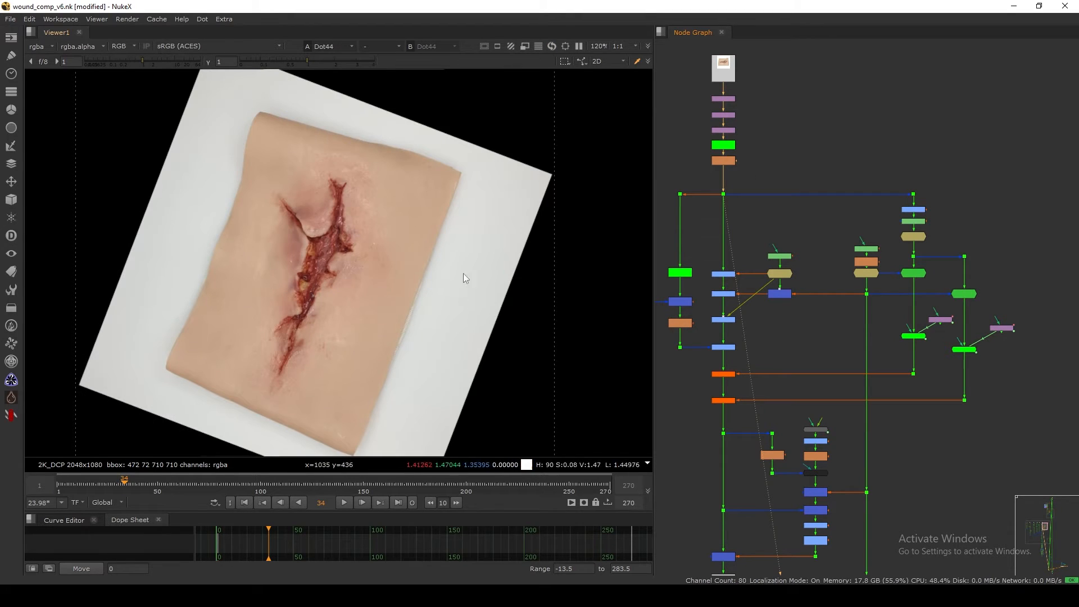
pyautogui.click(865, 294)
pyautogui.press('1')
# View the masked wound patch at Merge13, past the distortion branch.
pyautogui.moveTo(857, 313); pyautogui.dragTo(845, 161, button='middle')
pyautogui.moveTo(815, 255); pyautogui.dragTo(834, 227, button='middle')
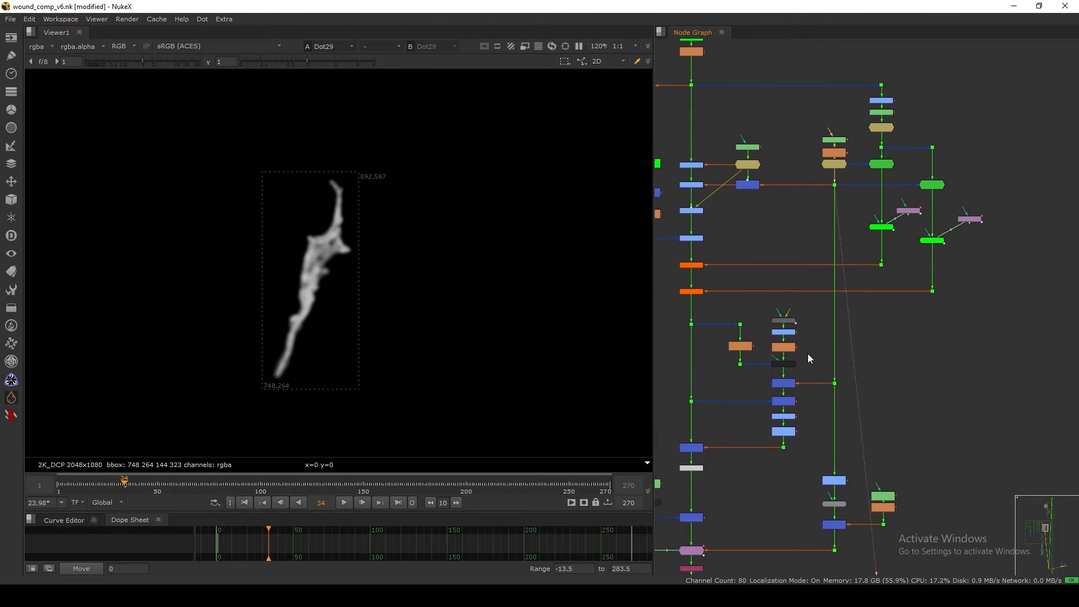
pyautogui.moveTo(807, 353); pyautogui.dragTo(779, 280, button='middle')
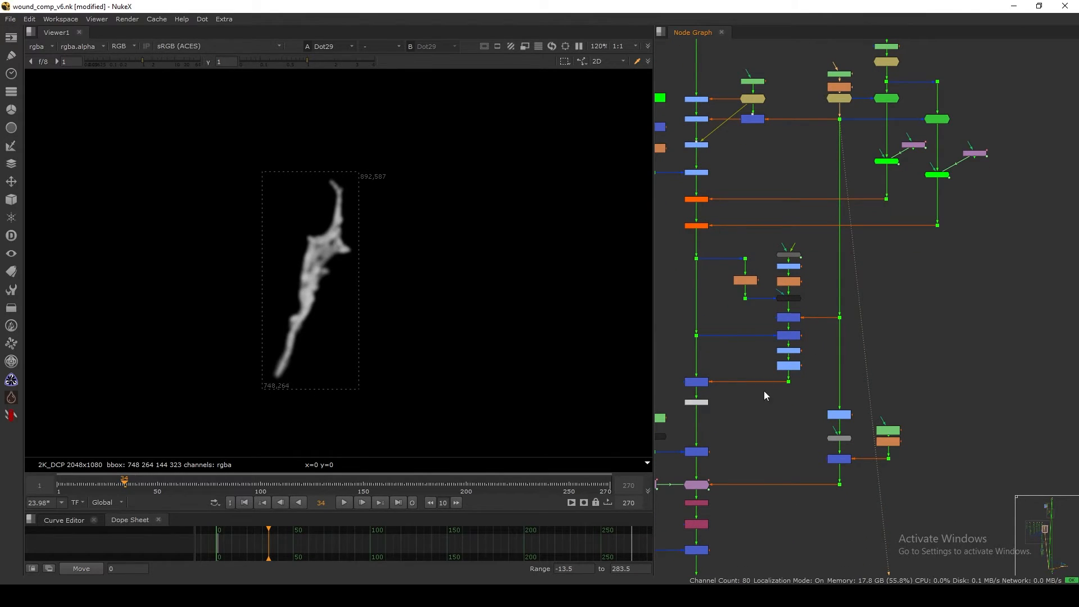
pyautogui.moveTo(802, 484); pyautogui.dragTo(870, 363, button='middle')
pyautogui.scroll(2, 772, 357)
pyautogui.click(767, 324)
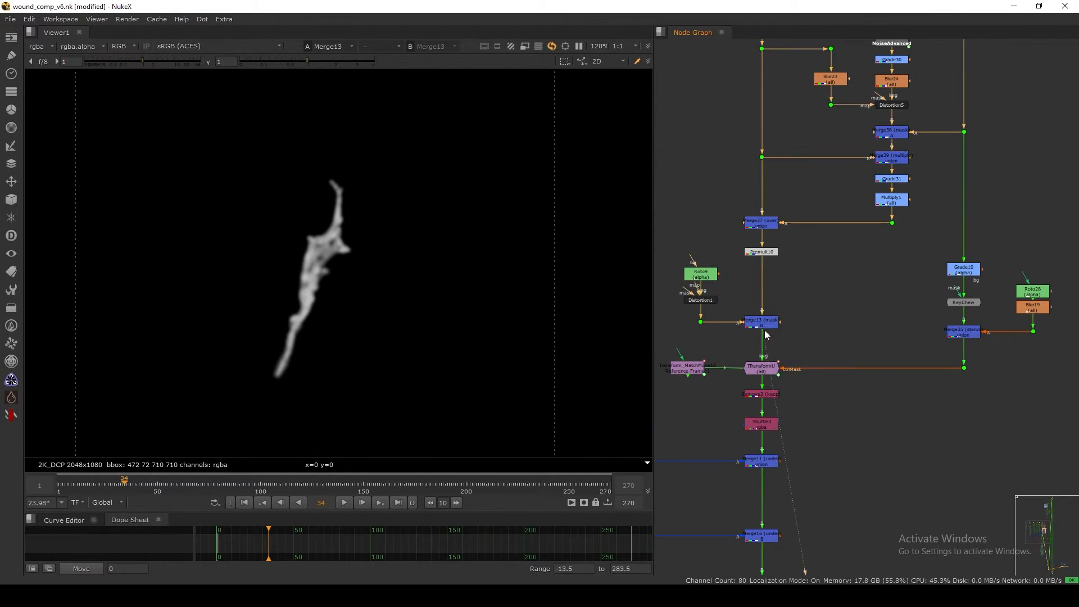
pyautogui.press('1')
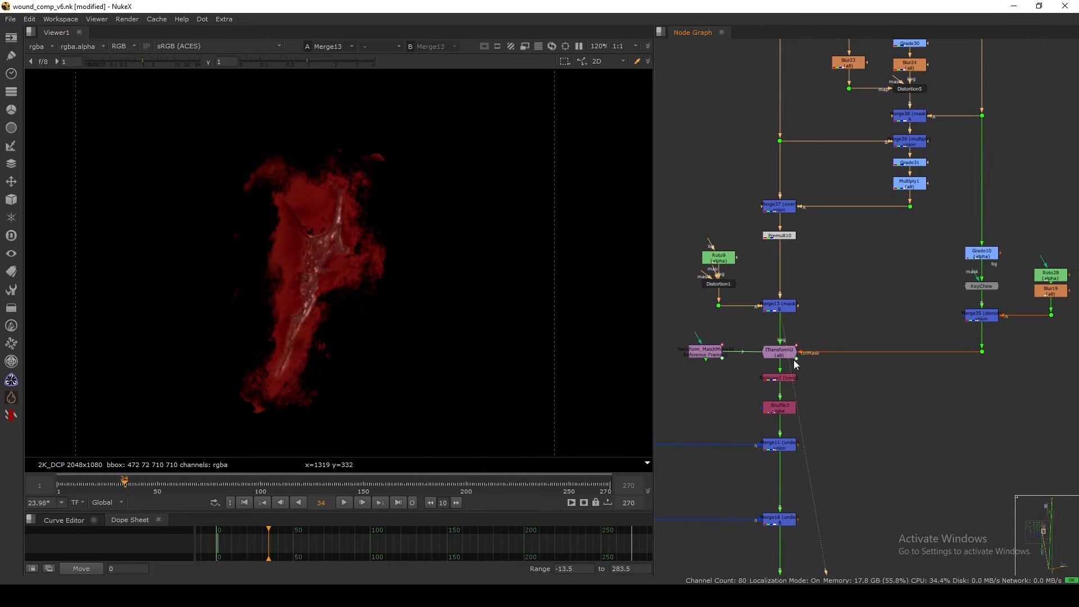
# Examine the ITransformU node below Merge13 and check the settings of the reference-frame MatchMove transform feeding it.
pyautogui.scroll(2, 790, 348)
pyautogui.moveTo(746, 364); pyautogui.dragTo(855, 333, button='middle')
pyautogui.scroll(5, 854, 334)
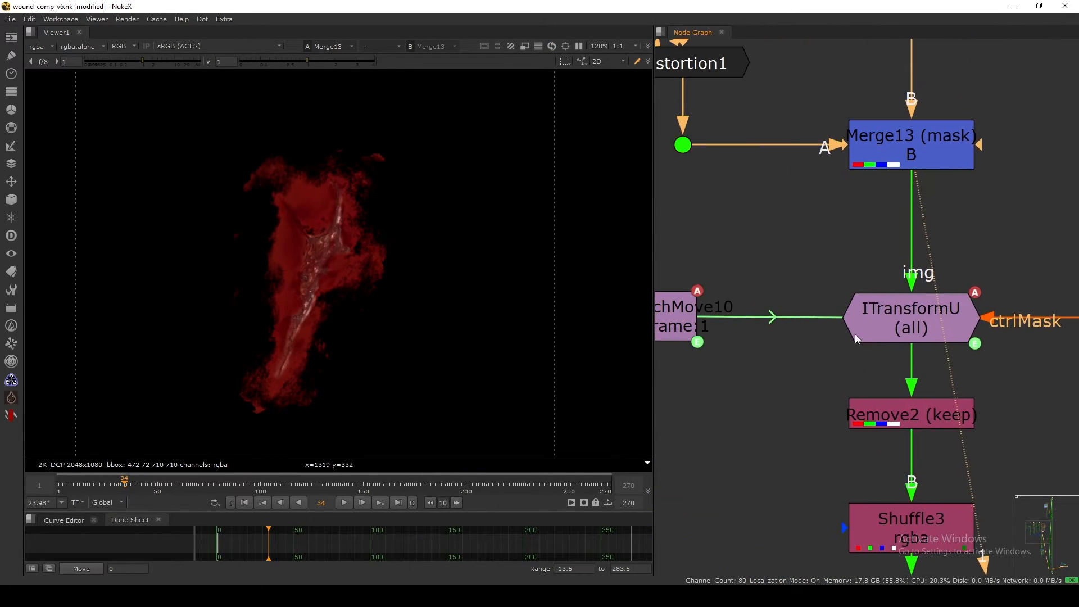
pyautogui.scroll(-3, 827, 362)
pyautogui.moveTo(735, 350); pyautogui.dragTo(709, 345)
pyautogui.doubleClick(709, 345)
pyautogui.click(676, 251)
pyautogui.scroll(-10, 732, 398)
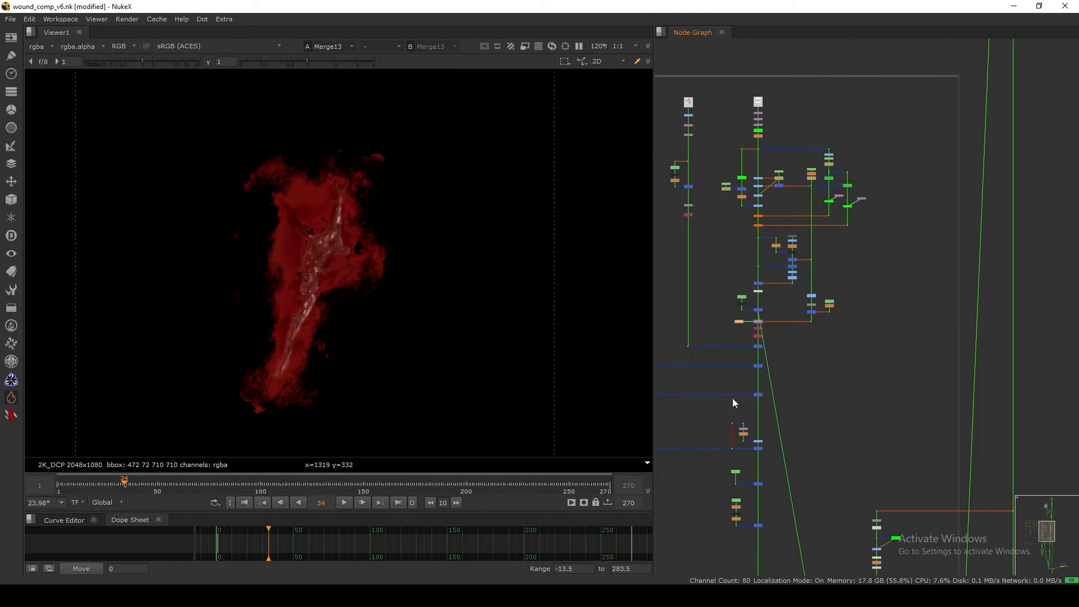
# View the GridWarpTracker1 output in the matchmove section and open its properties.
pyautogui.moveTo(730, 472); pyautogui.dragTo(751, 296, button='middle')
pyautogui.scroll(10, 765, 417)
pyautogui.moveTo(765, 417); pyautogui.dragTo(772, 271, button='middle')
pyautogui.click(773, 271)
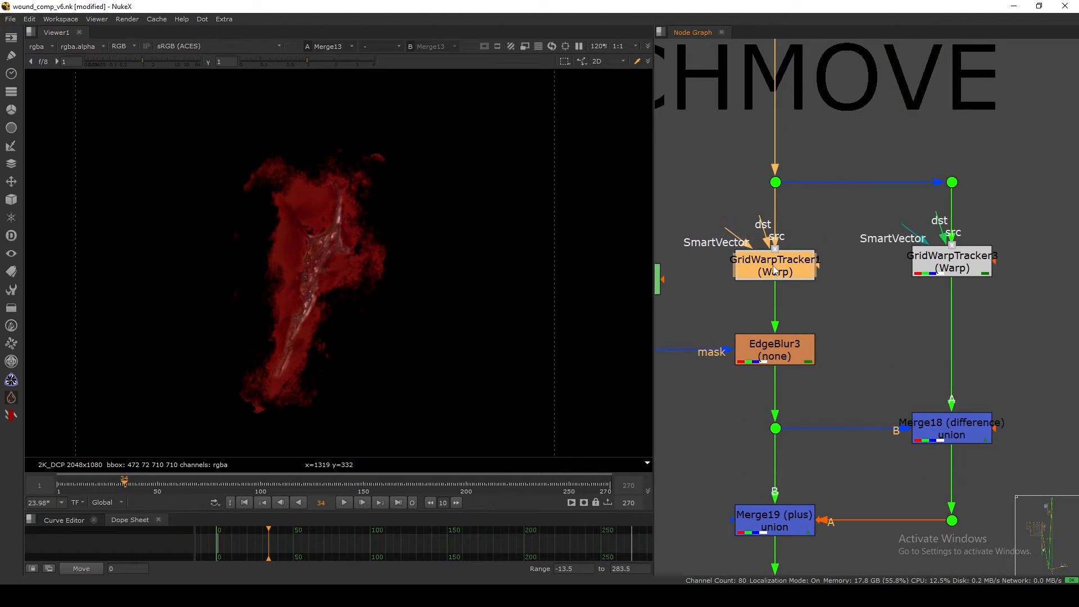
pyautogui.press('1')
pyautogui.doubleClick(774, 267)
pyautogui.moveTo(735, 137); pyautogui.dragTo(517, 100)
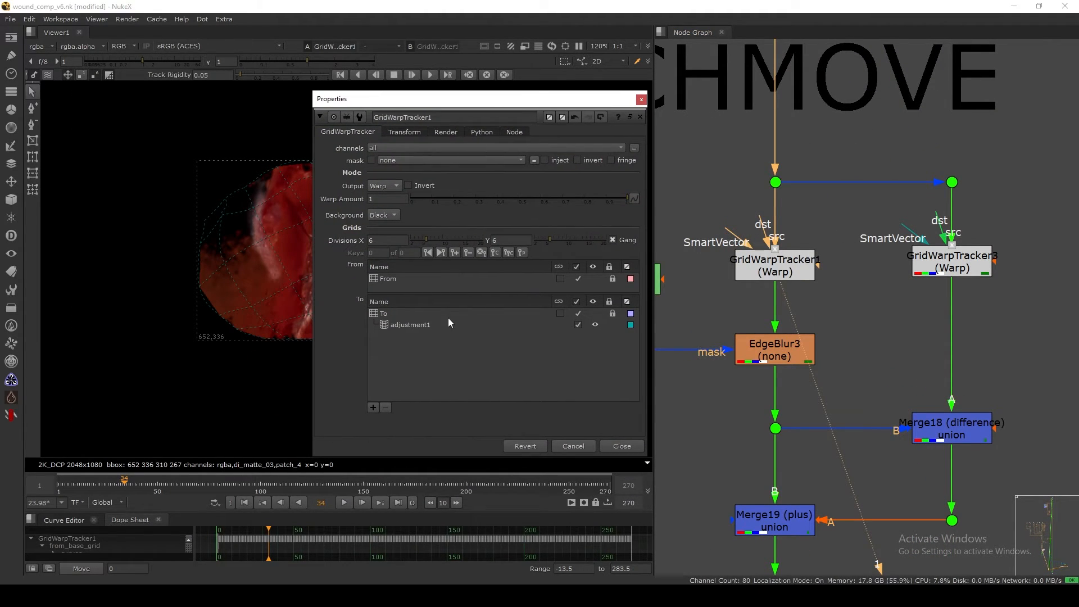
# Select the To grid and its adjustment1 layer, and examine the Tracker and Transform export options for a grid point.
pyautogui.click(402, 316)
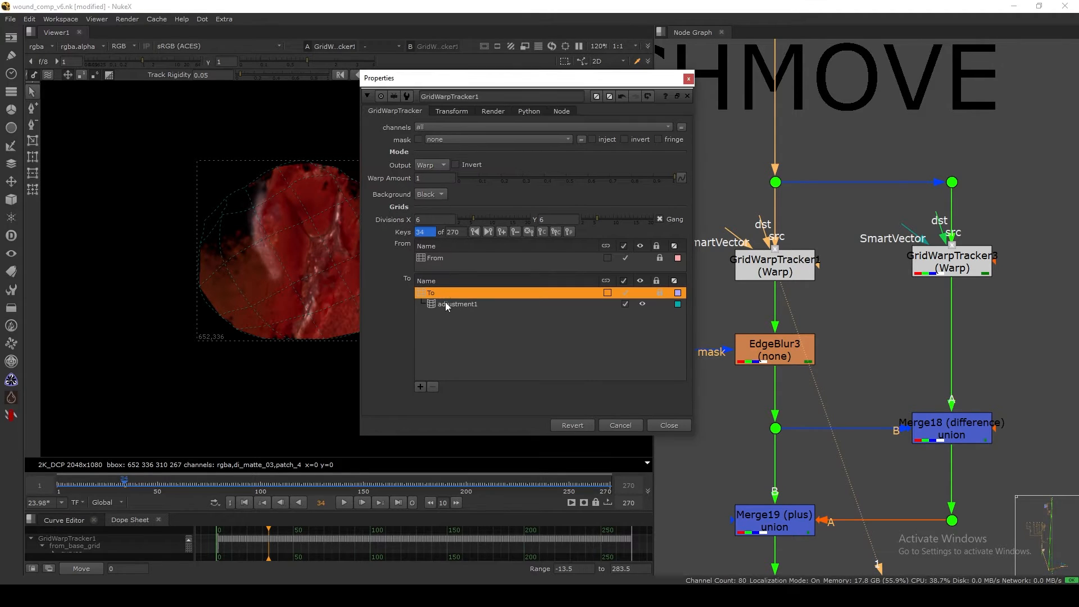
pyautogui.click(453, 303)
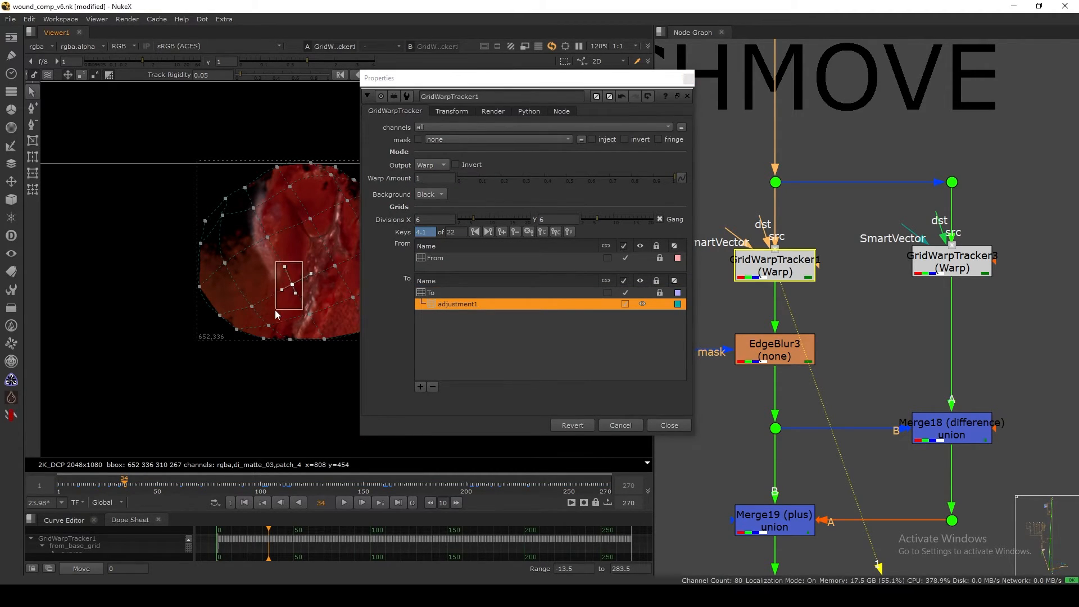
pyautogui.rightClick(292, 284)
pyautogui.moveTo(404, 411)
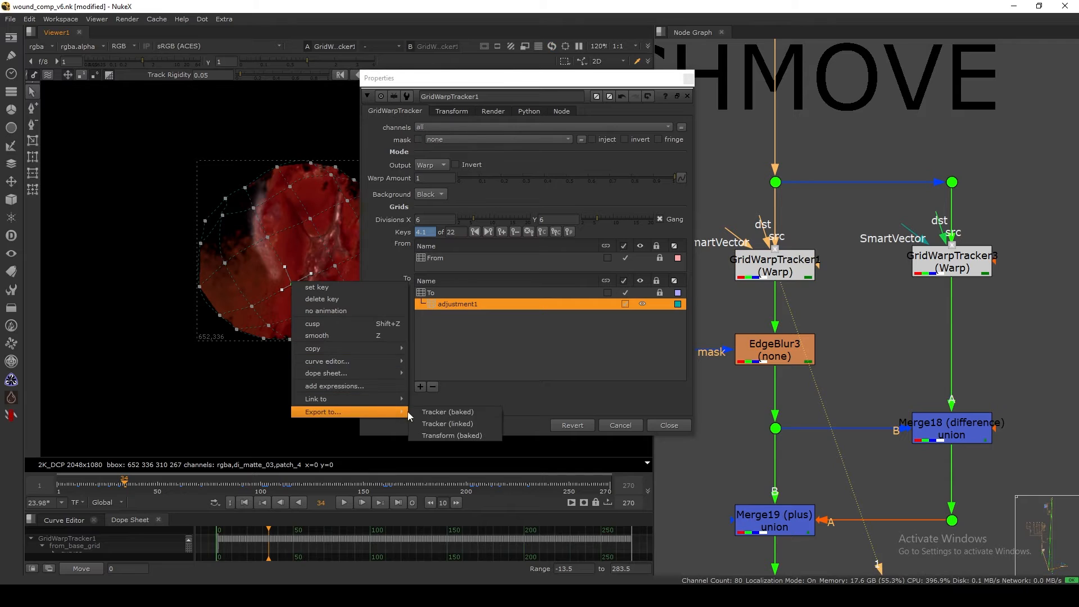
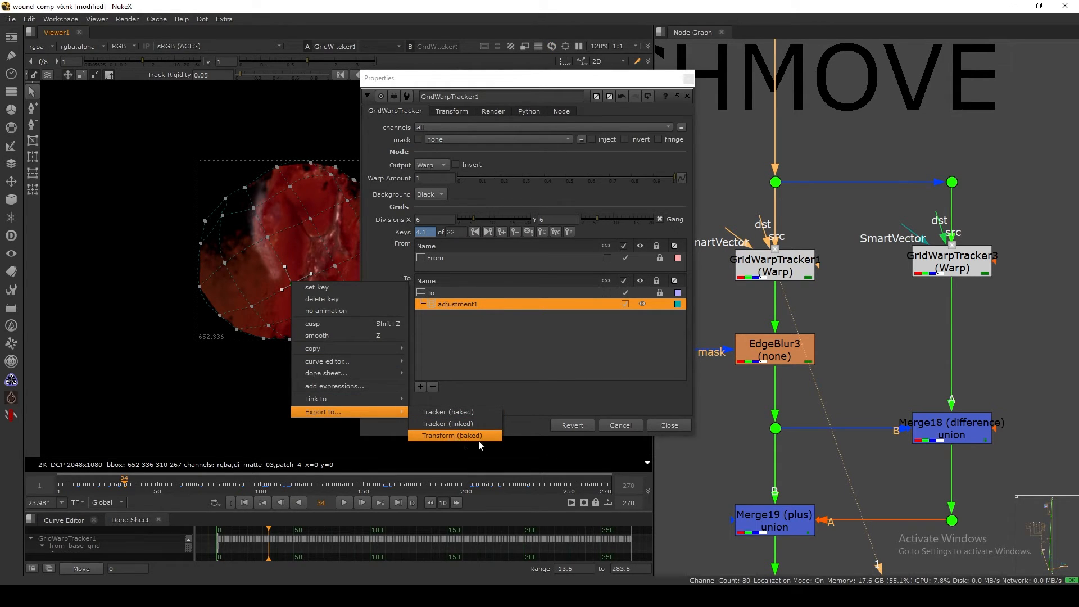
pyautogui.click(668, 425)
# View the control mask at Dot57 beside the ITransformU node and check its alpha channel.
pyautogui.scroll(-8, 793, 308)
pyautogui.moveTo(794, 311); pyautogui.dragTo(791, 455, button='middle')
pyautogui.moveTo(815, 182); pyautogui.dragTo(776, 418, button='middle')
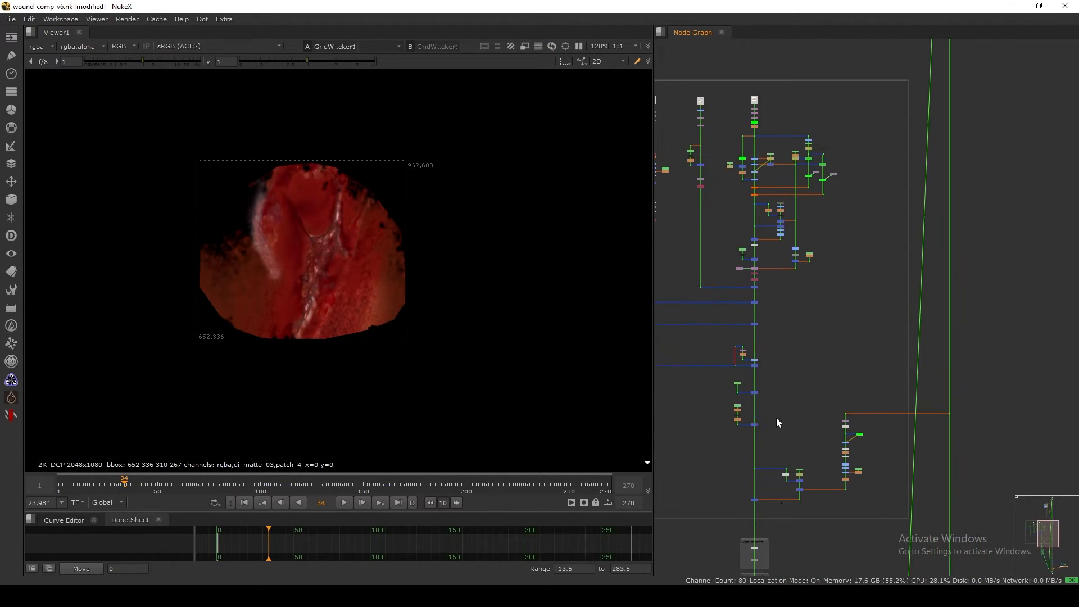
pyautogui.scroll(4, 797, 272)
pyautogui.moveTo(820, 251); pyautogui.dragTo(780, 287)
pyautogui.press('1')
pyautogui.moveTo(702, 250); pyautogui.dragTo(748, 272, button='middle')
pyautogui.press('a')
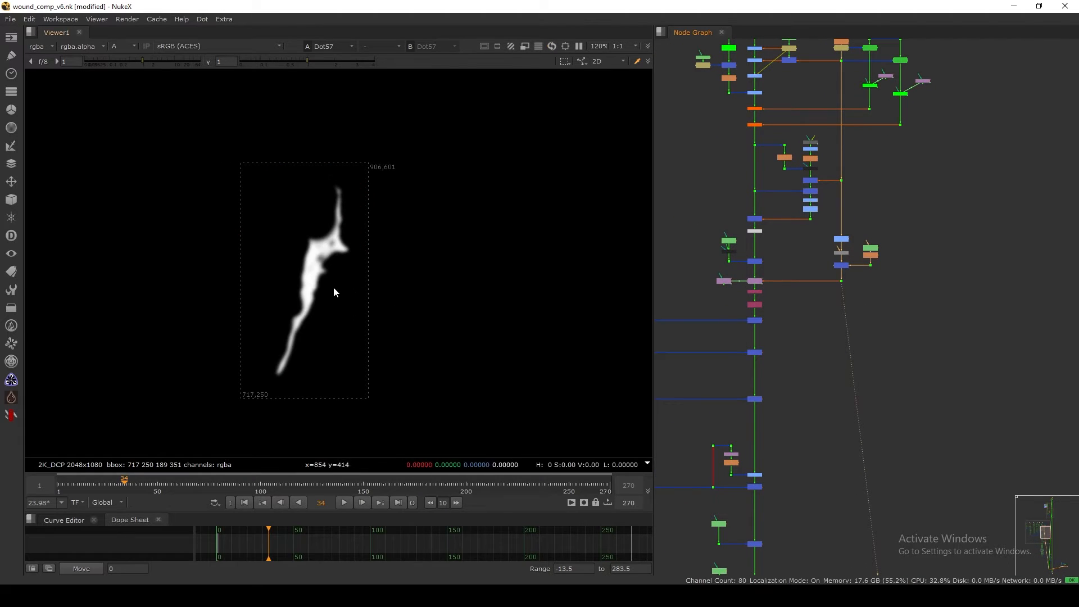
pyautogui.press('a')
# View the ITransformU output, and compare it with the mask at Dot57 that feeds its ctrlMask input.
pyautogui.scroll(4, 776, 270)
pyautogui.click(757, 283)
pyautogui.press('1')
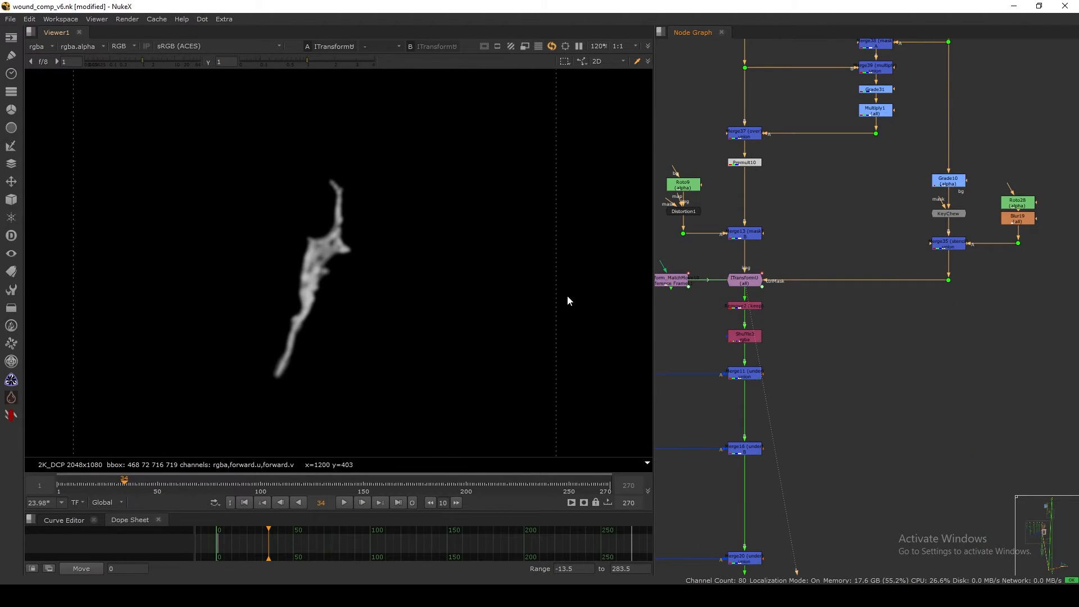
pyautogui.scroll(-3, 429, 323)
pyautogui.scroll(3, 740, 288)
pyautogui.moveTo(722, 285); pyautogui.dragTo(768, 288, button='middle')
pyautogui.scroll(-2, 786, 287)
pyautogui.moveTo(833, 282); pyautogui.dragTo(755, 326, button='middle')
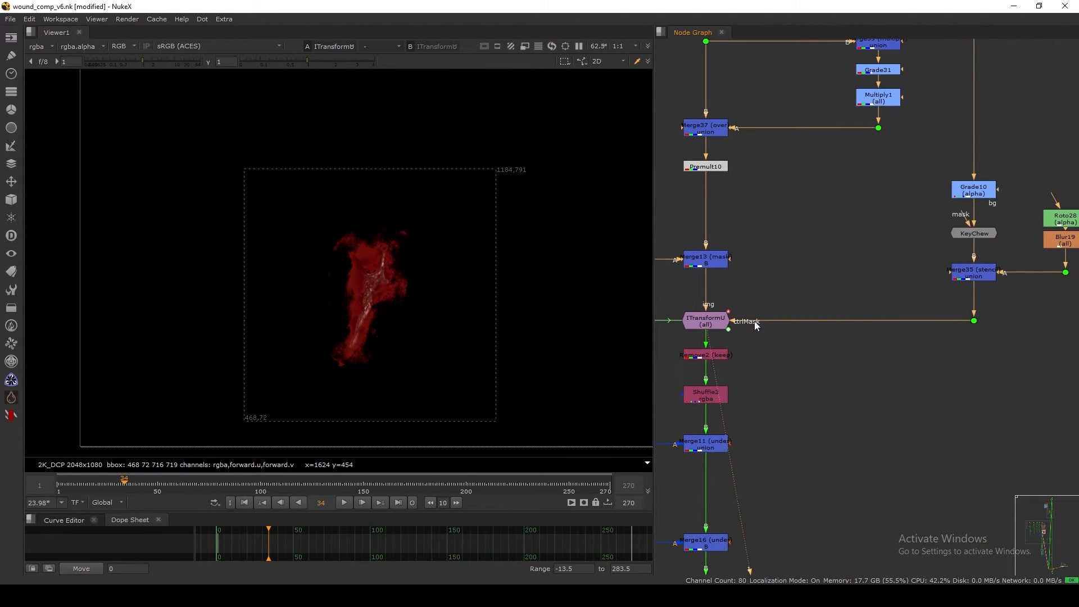
pyautogui.moveTo(991, 302); pyautogui.dragTo(947, 348)
pyautogui.press('1')
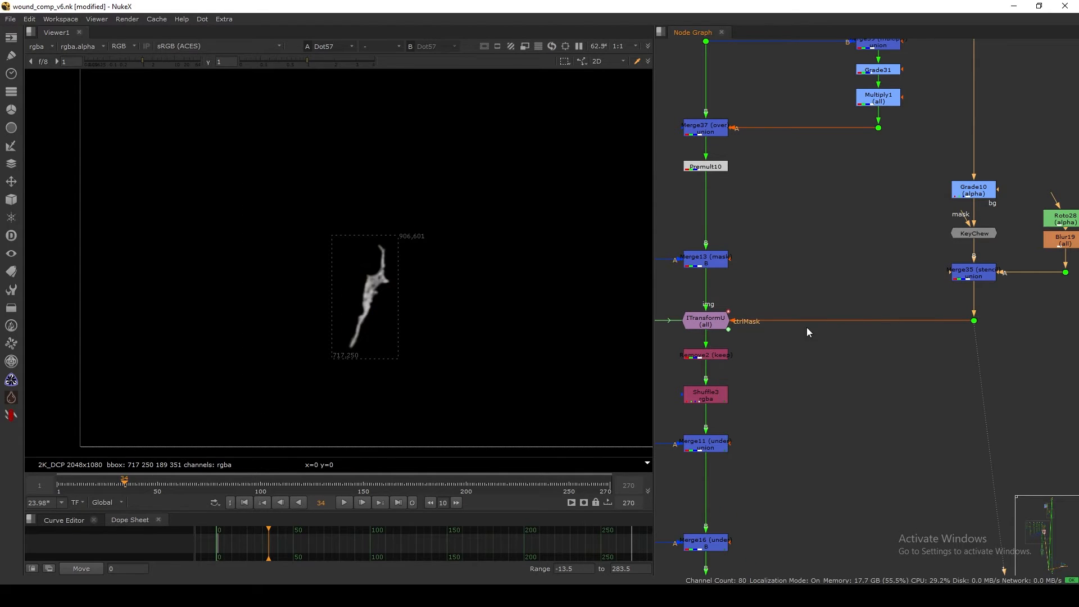
# Show the ITransformU node's output in the viewer.
pyautogui.moveTo(703, 331); pyautogui.dragTo(770, 316, button='middle')
pyautogui.click(753, 314)
pyautogui.press('1')
pyautogui.click(705, 326)
pyautogui.click(726, 301)
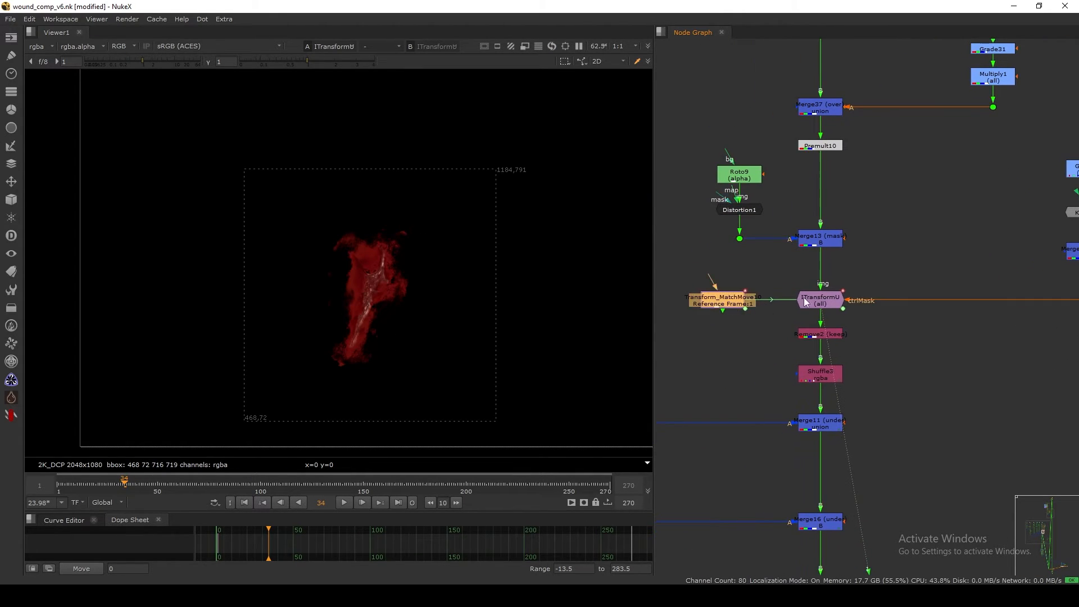
# Examine the transform settings of ITransformU and Transform_MatchMove10, leaving only the ITransformU properties open over the enlarged wound.
pyautogui.doubleClick(807, 299)
pyautogui.moveTo(681, 208); pyautogui.dragTo(684, 237)
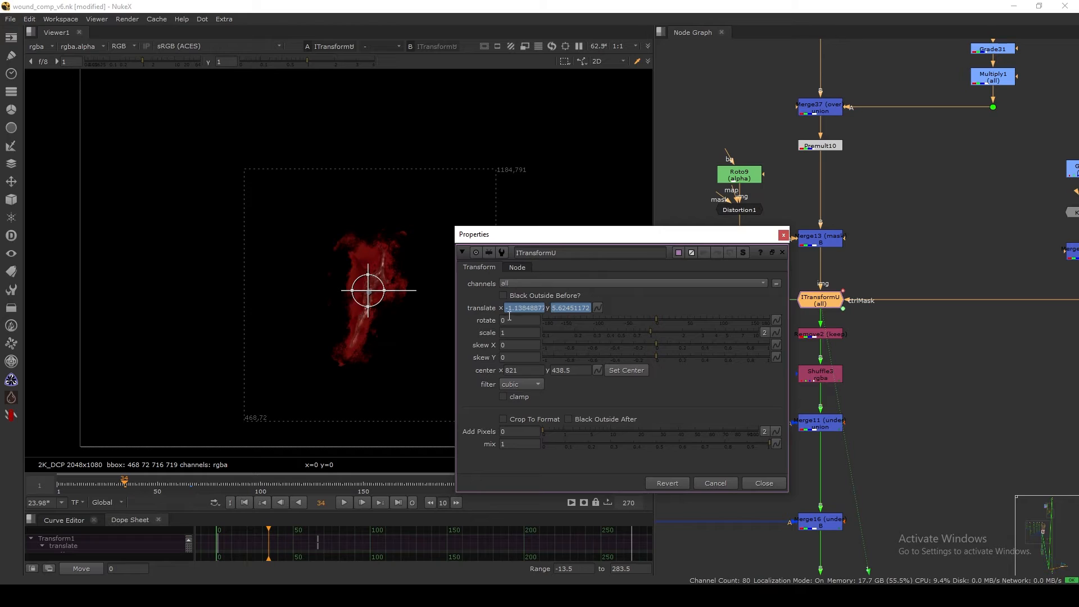
pyautogui.moveTo(751, 239); pyautogui.dragTo(654, 343)
pyautogui.doubleClick(727, 297)
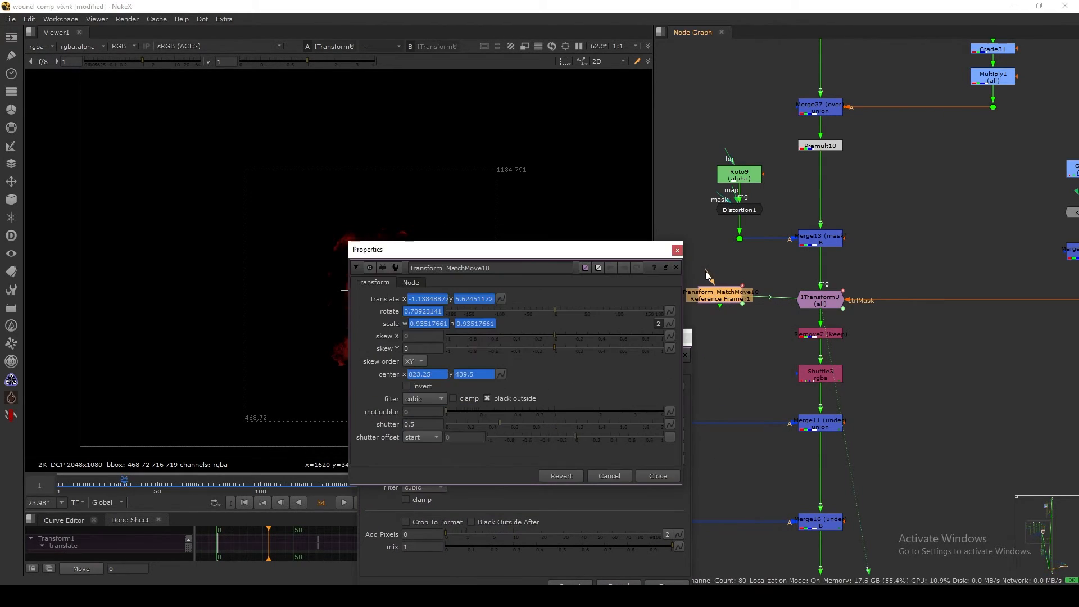
pyautogui.click(679, 249)
pyautogui.moveTo(556, 338); pyautogui.dragTo(704, 252)
pyautogui.scroll(5, 399, 300)
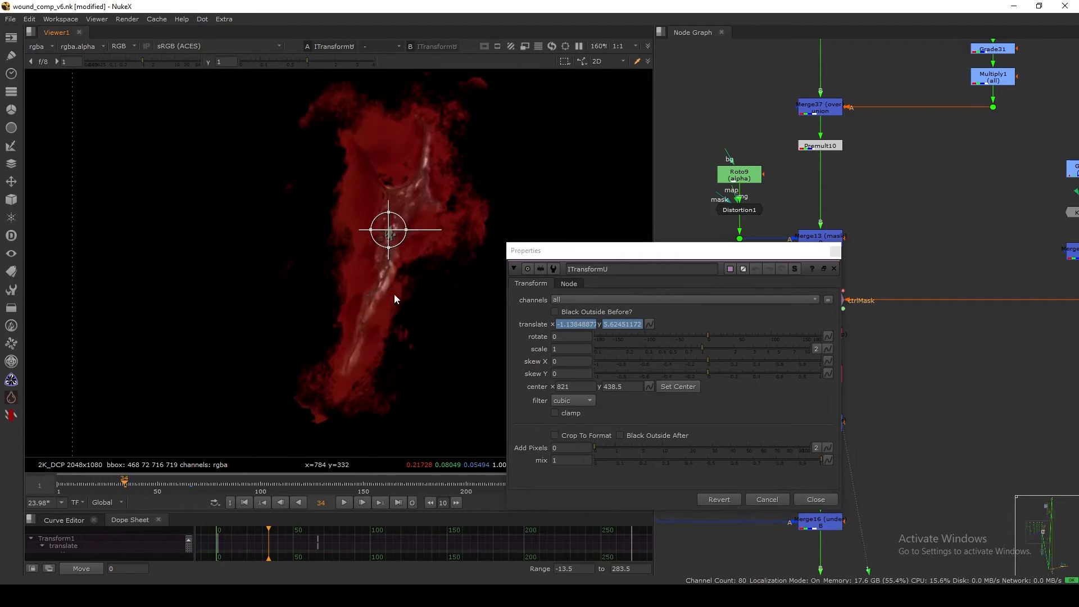
# Inspect the expressions driving ITransformU's translate values and close them without changes.
pyautogui.click(649, 325)
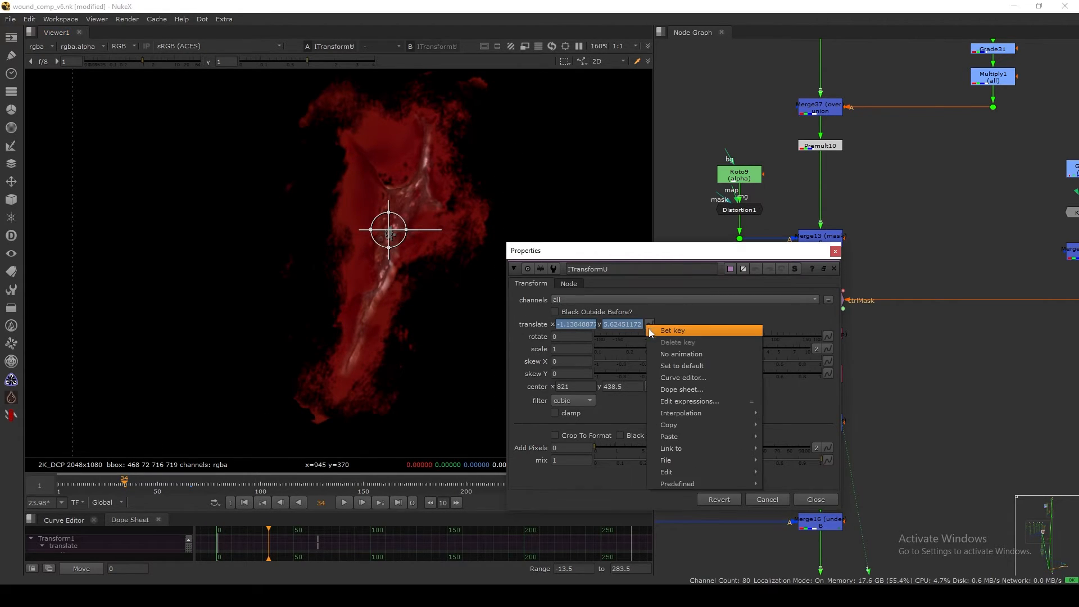
pyautogui.click(651, 322)
pyautogui.click(650, 326)
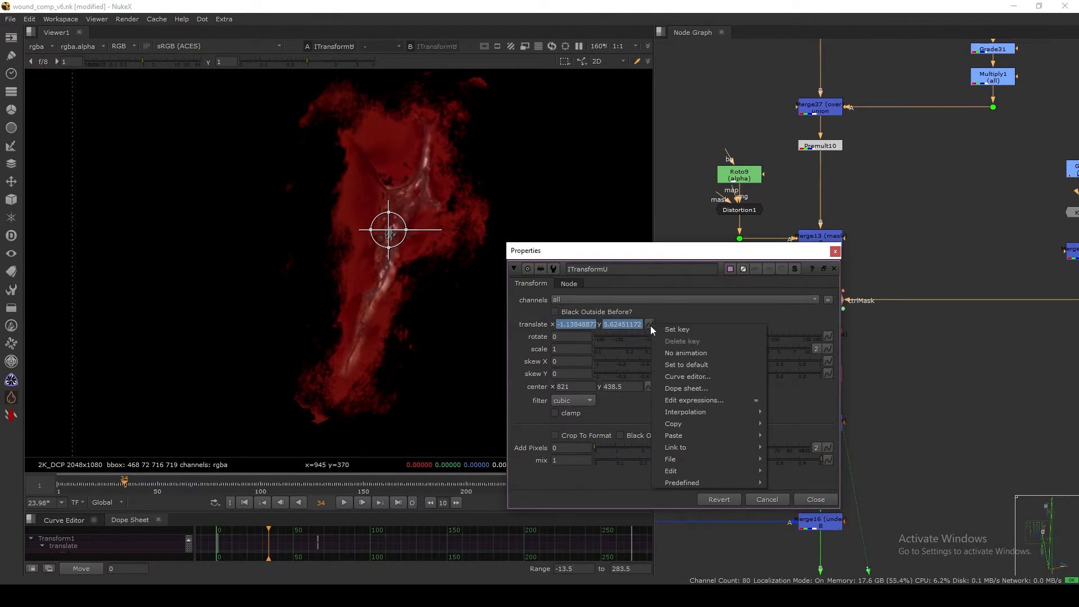
pyautogui.click(706, 401)
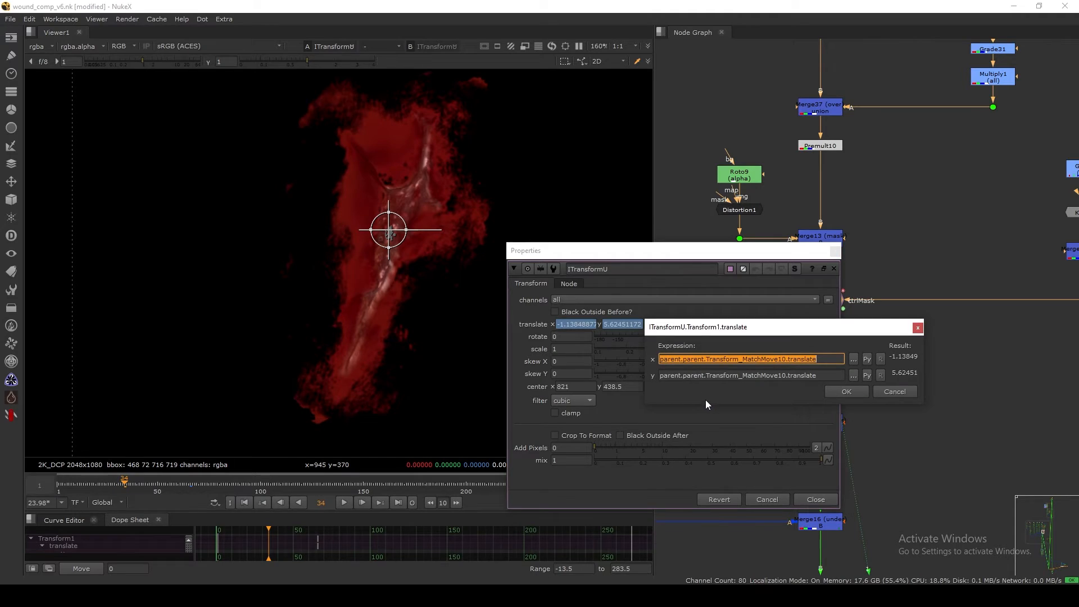
pyautogui.click(761, 360)
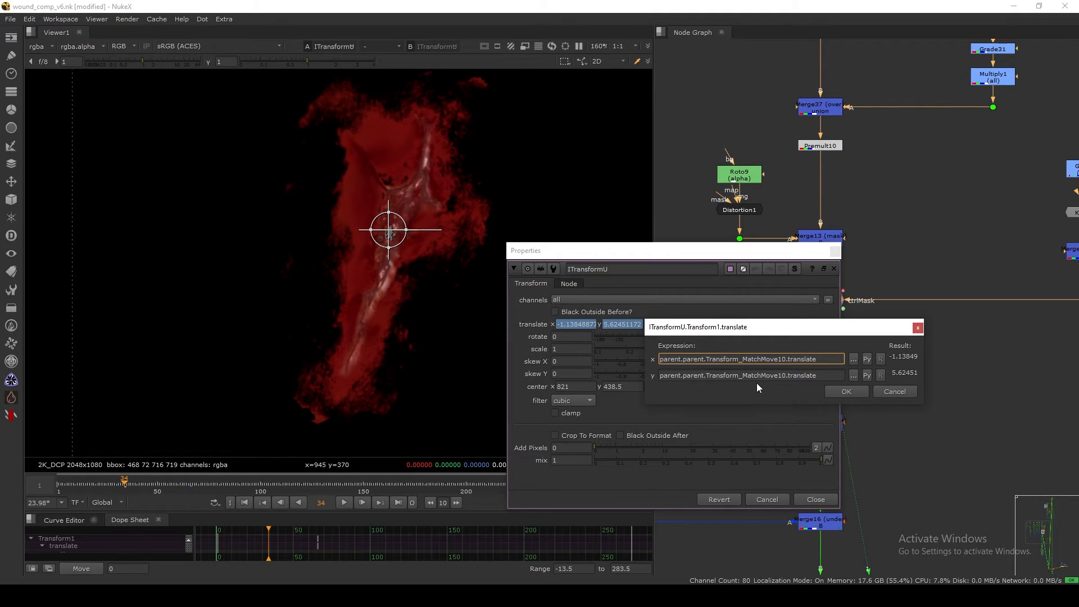
pyautogui.click(893, 391)
# Inspect the translate expressions of Transform_MatchMove10 without changing them, then close its properties.
pyautogui.doubleClick(719, 302)
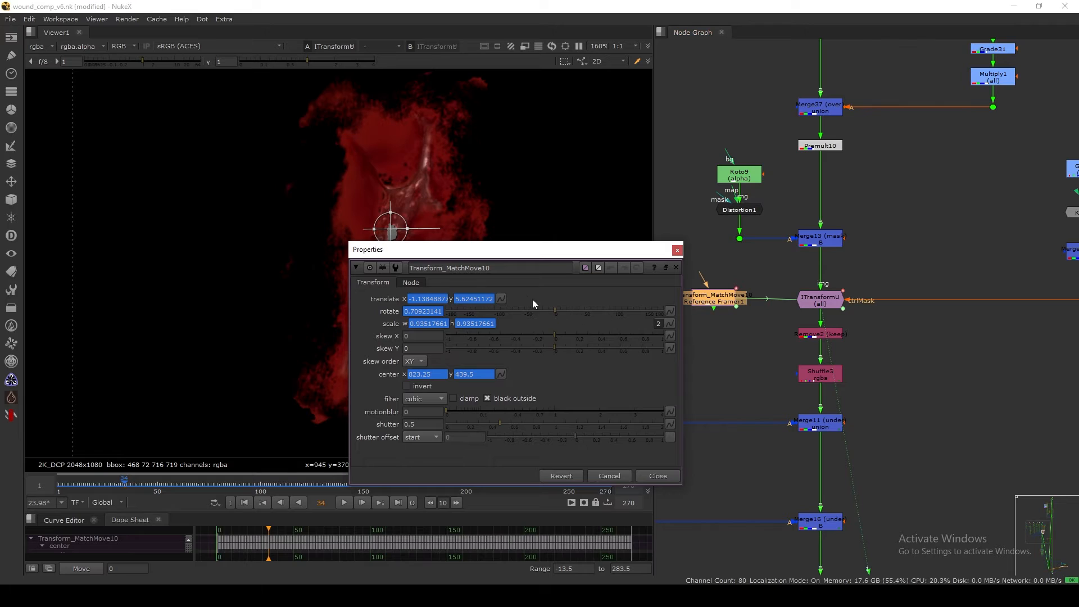
pyautogui.click(500, 296)
pyautogui.click(532, 361)
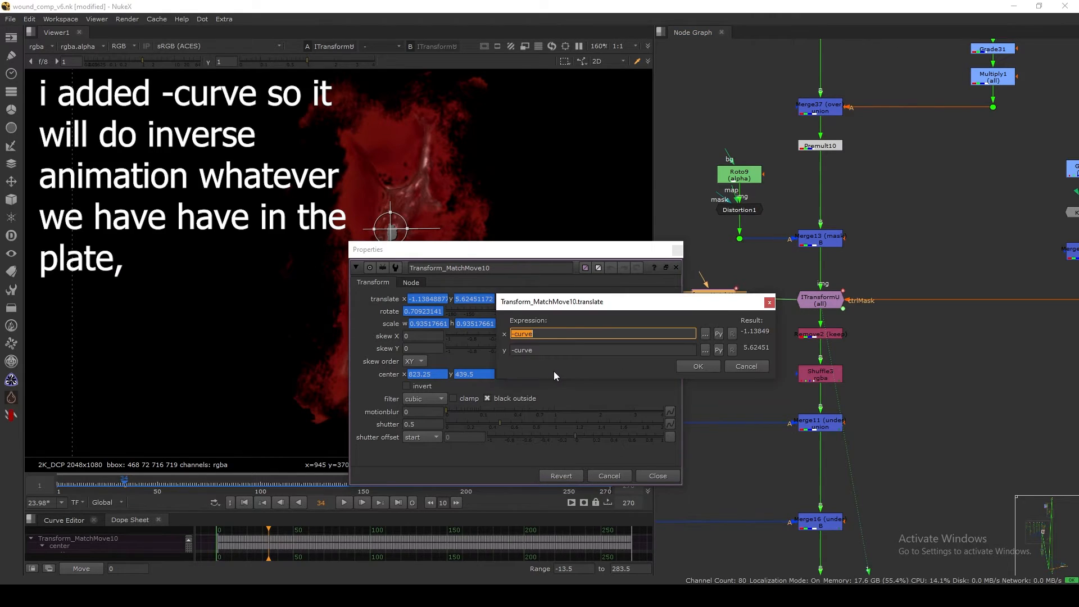
pyautogui.click(746, 365)
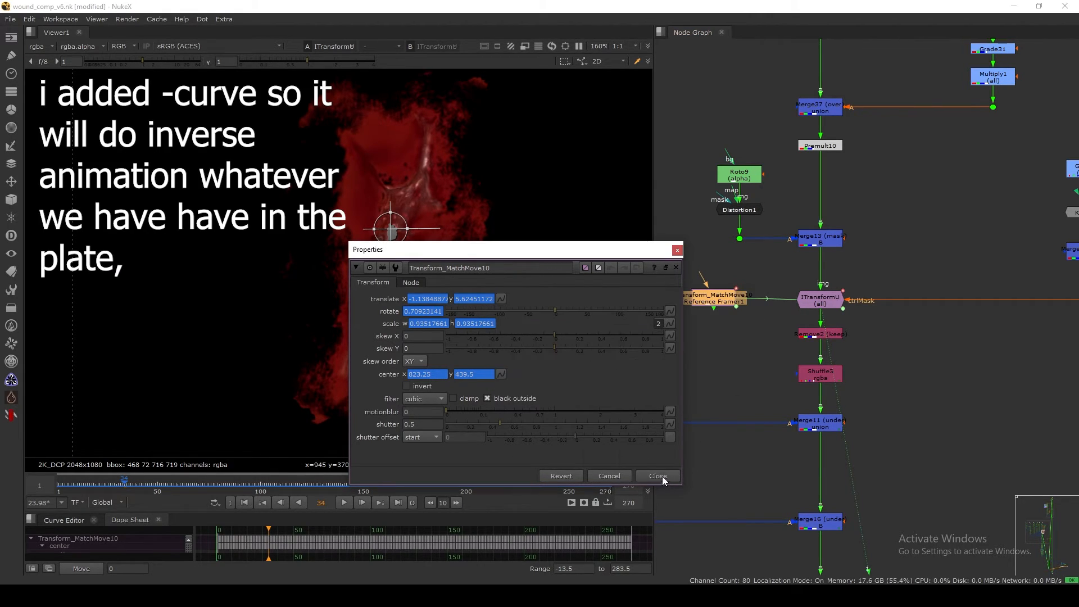
pyautogui.click(659, 476)
# Play back the ITransformU result briefly and return to the first frame.
pyautogui.click(814, 302)
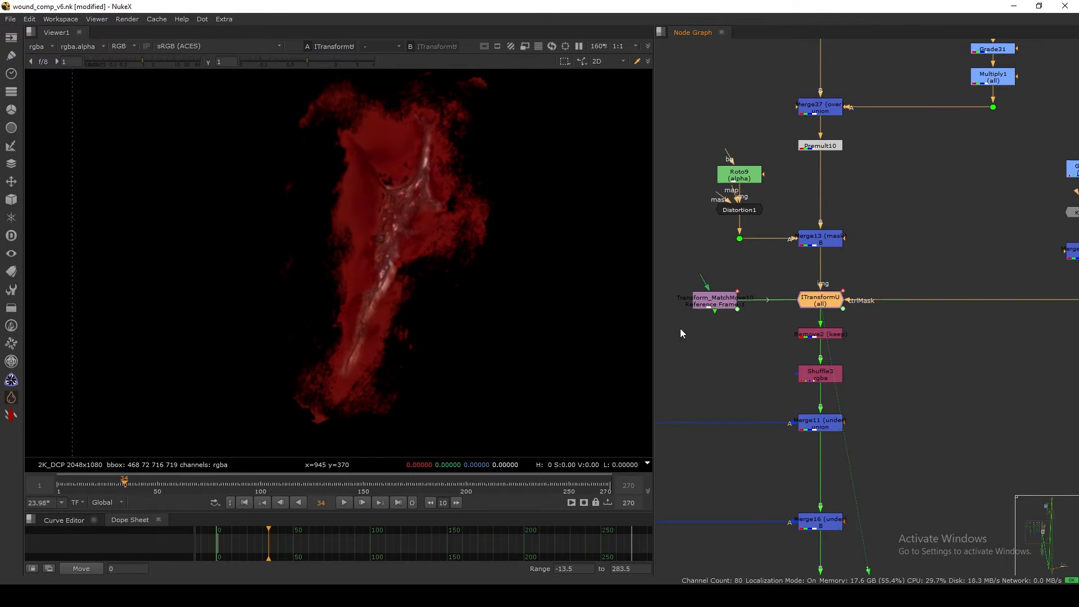
pyautogui.click(343, 501)
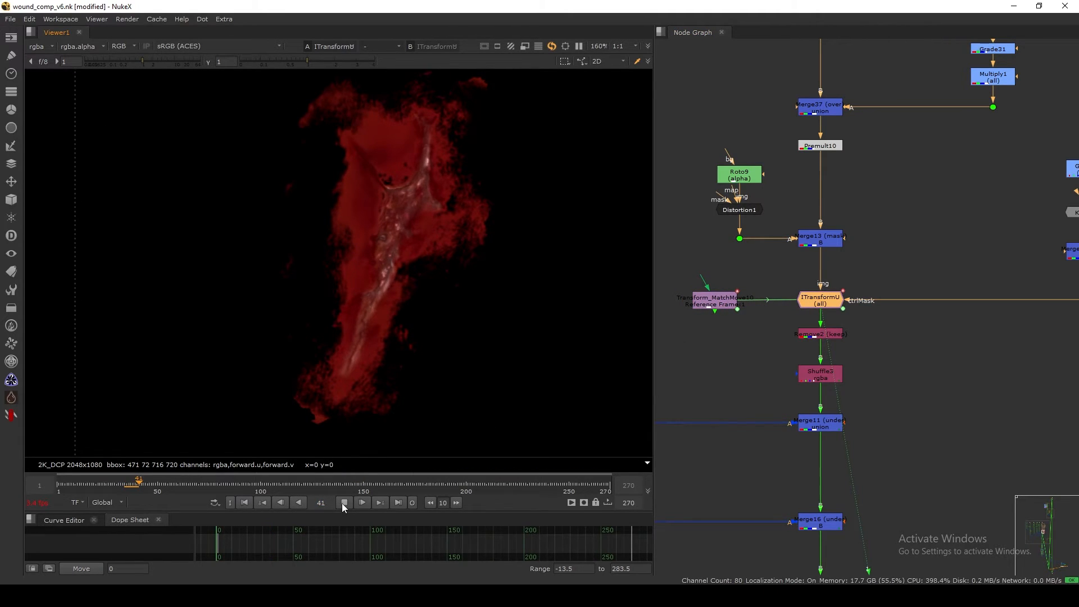
pyautogui.click(246, 504)
# Compare the Merge13 output with the ITransformU output at the first frame.
pyautogui.click(820, 241)
pyautogui.press('1')
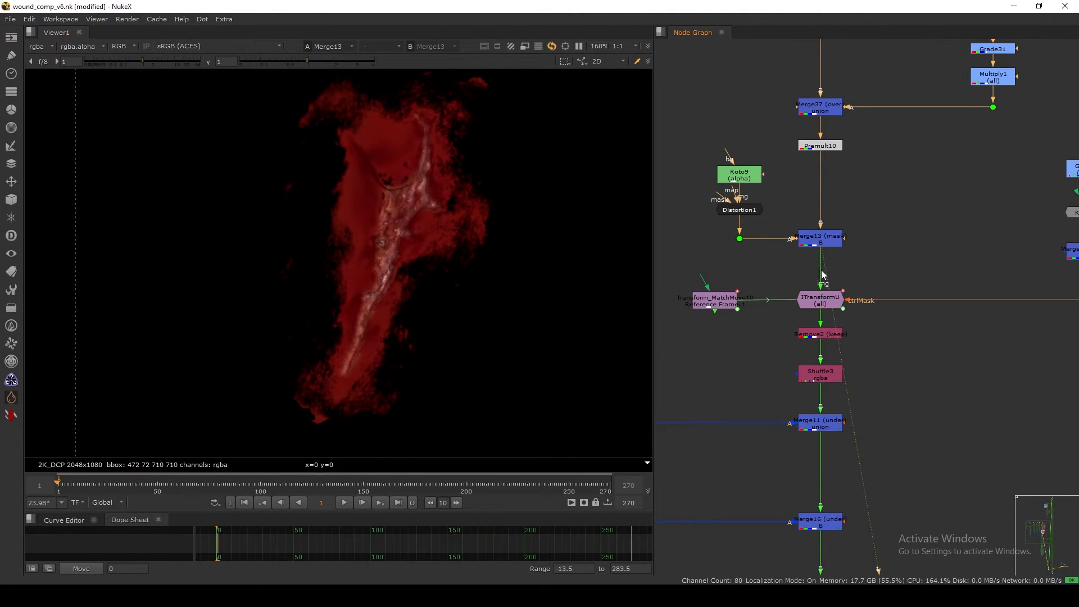
pyautogui.click(822, 301)
pyautogui.press('1')
# Play the ITransformU output from the first frame and stop at frame 32.
pyautogui.click(344, 501)
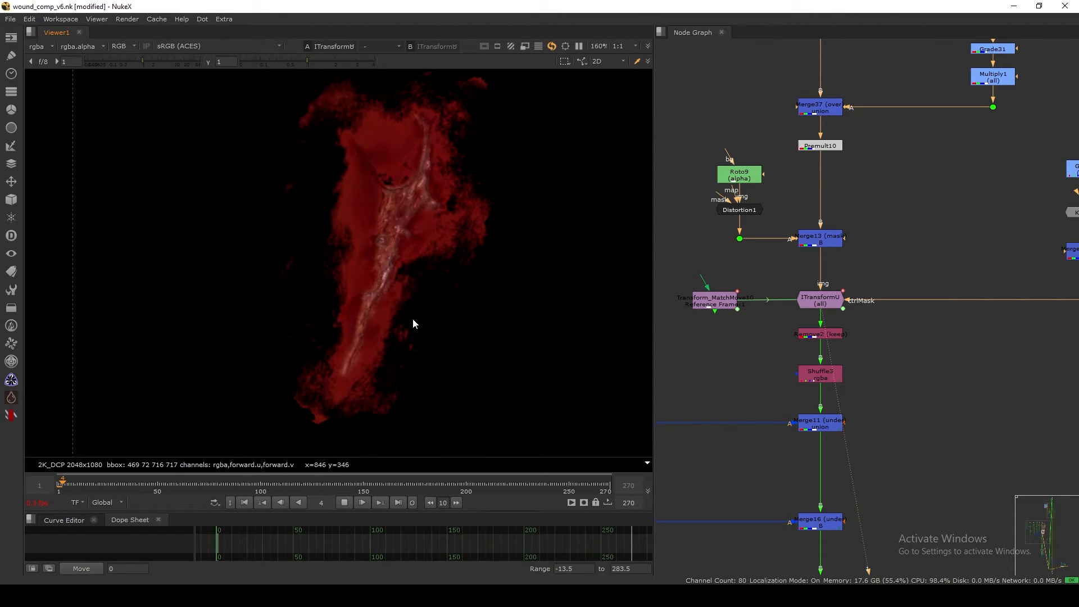
pyautogui.click(245, 502)
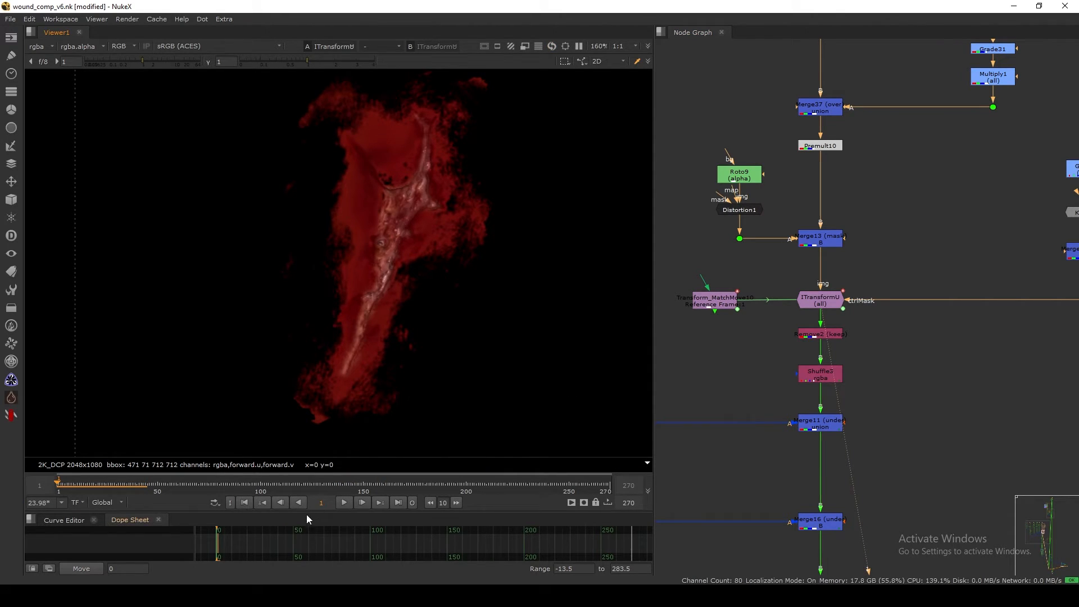
pyautogui.click(344, 502)
pyautogui.click(344, 502)
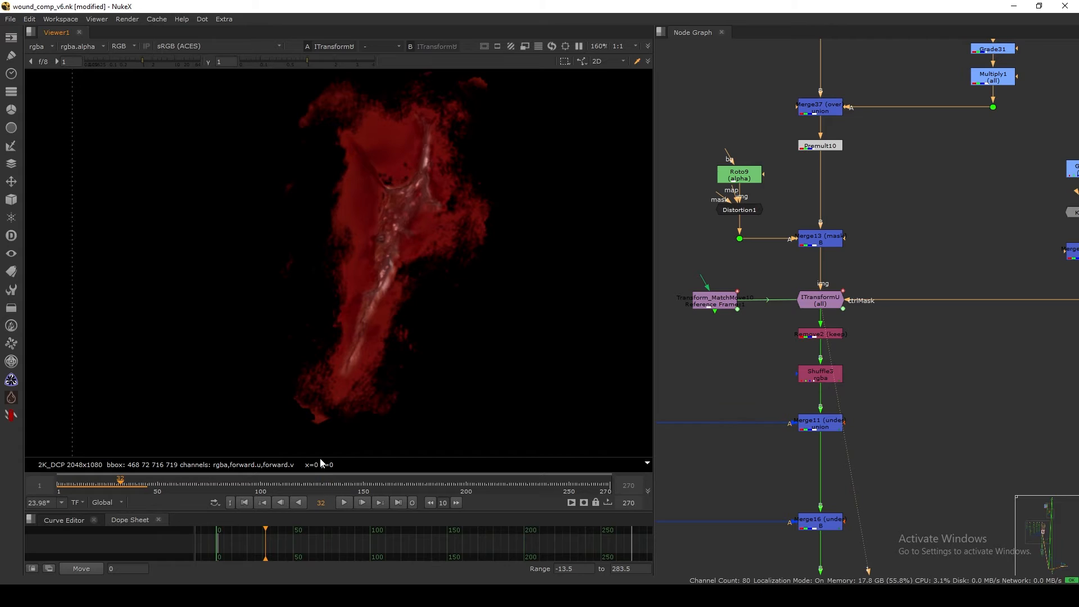
# Scrub back to frame 20 and play the ITransformU result to frame 23 with the whole wound in view.
pyautogui.moveTo(126, 484); pyautogui.dragTo(95, 485)
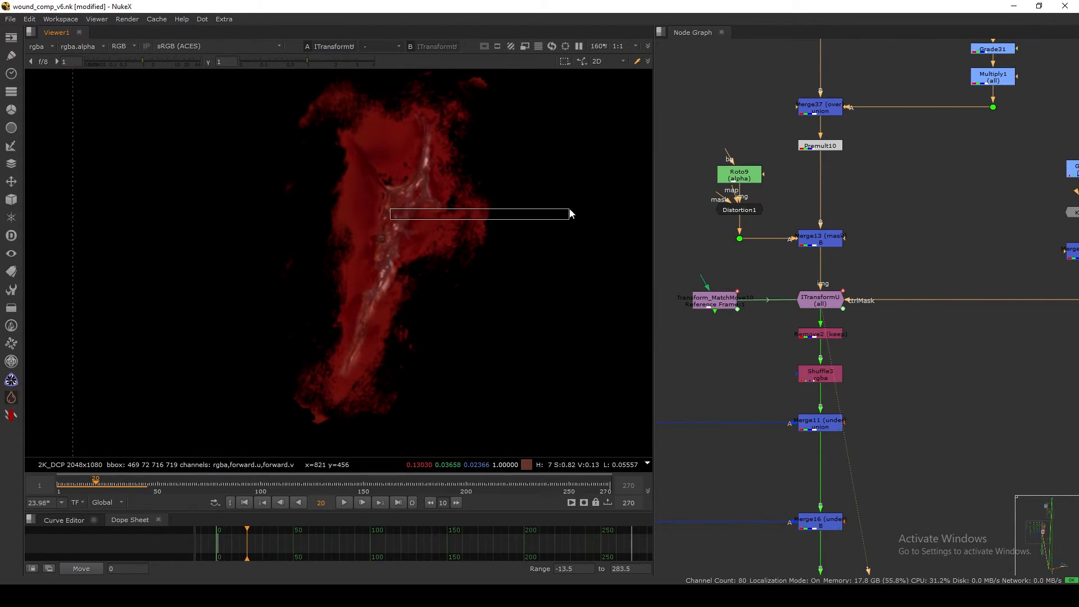
pyautogui.scroll(-3, 506, 221)
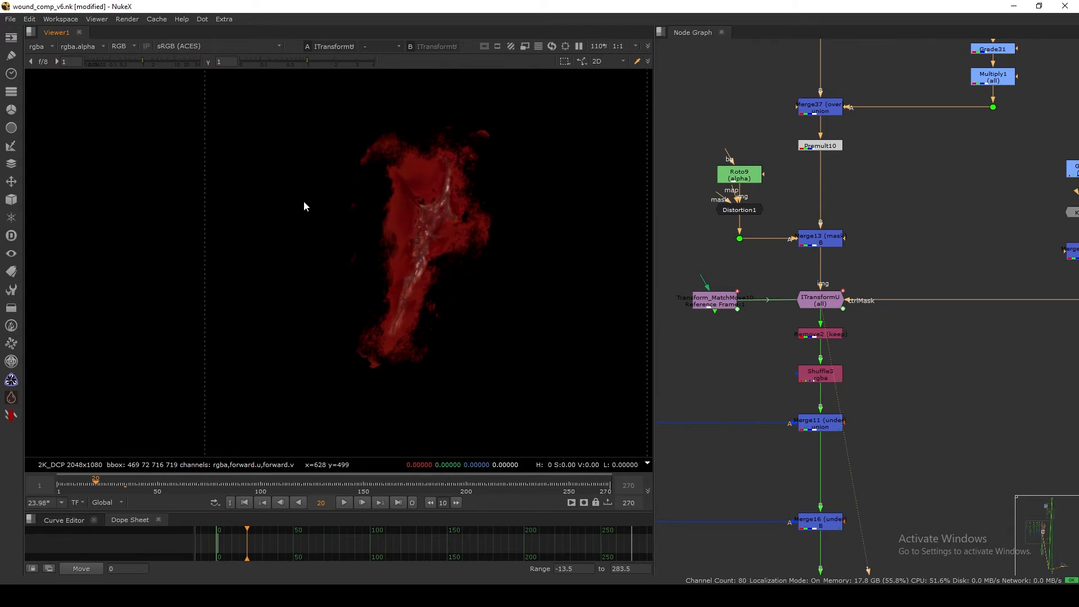
pyautogui.click(345, 503)
pyautogui.click(343, 504)
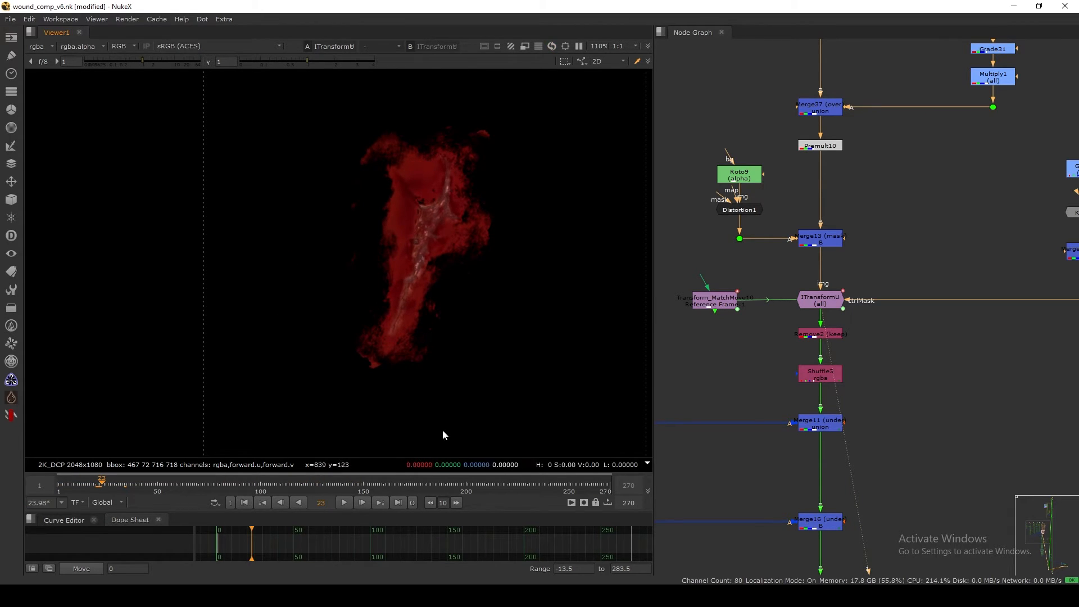
# Show the Merge11 output in the viewer.
pyautogui.scroll(-2, 754, 359)
pyautogui.moveTo(773, 357); pyautogui.dragTo(731, 346, button='middle')
pyautogui.click(766, 392)
pyautogui.press('1')
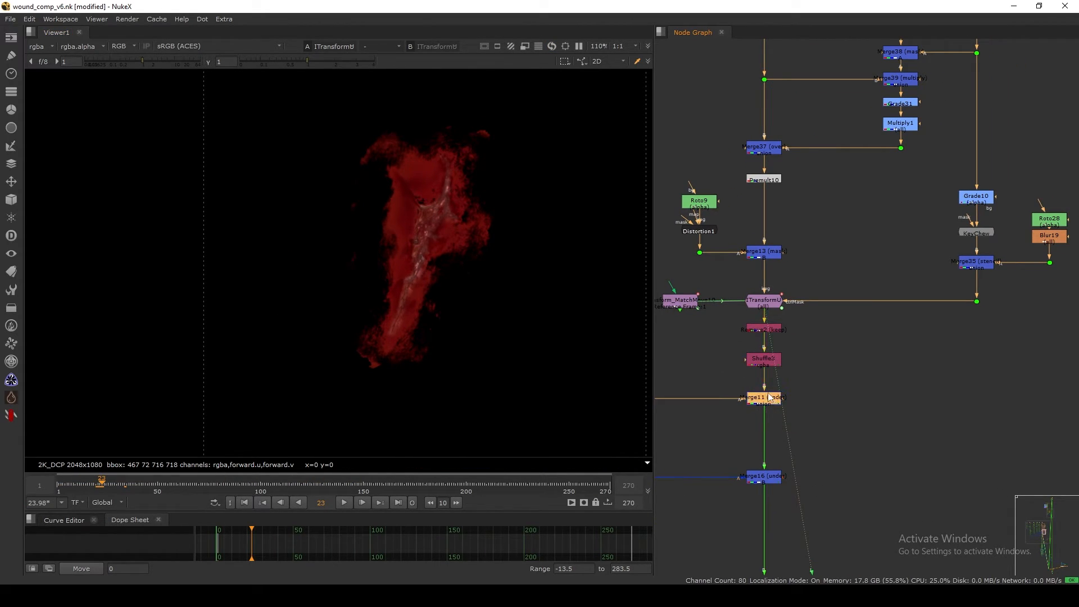
pyautogui.click(768, 379)
# Show the alpha channel at the dot below Multiply1 in the noise branch.
pyautogui.moveTo(773, 239); pyautogui.dragTo(787, 397, button='middle')
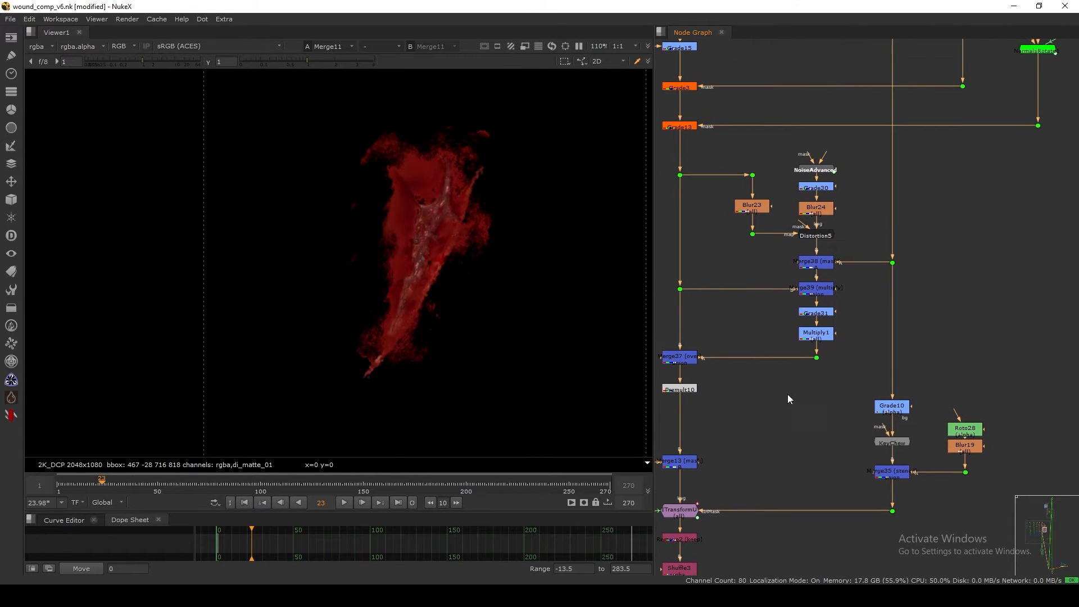
pyautogui.scroll(3, 824, 378)
pyautogui.click(823, 370)
pyautogui.press('1')
pyautogui.click(790, 406)
pyautogui.press('a')
# Show the NoiseAdvanced node's output with the full frame fitted in the viewer.
pyautogui.moveTo(830, 81); pyautogui.dragTo(806, 195, button='middle')
pyautogui.click(806, 193)
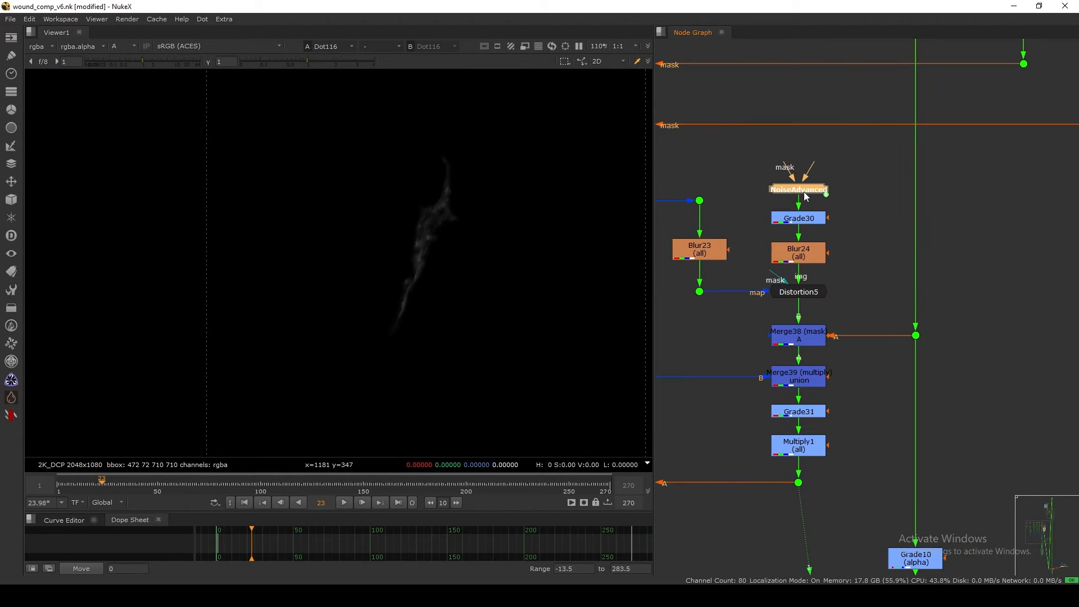
pyautogui.press('1')
pyautogui.click(793, 207)
pyautogui.press('f')
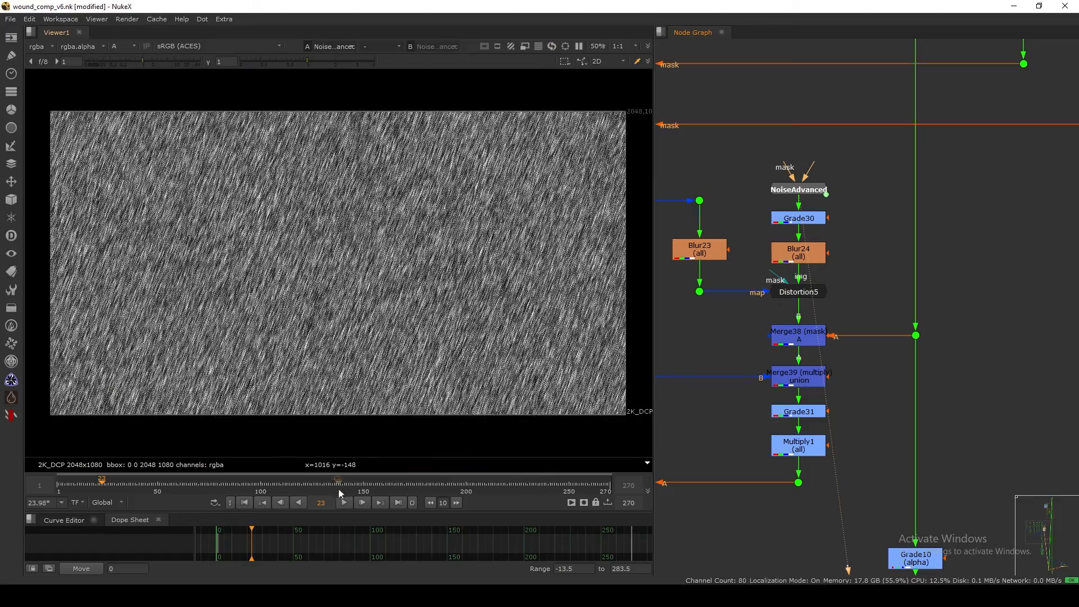
# Play back the animated noise pattern to frame 61, examining it at 100% zoom.
pyautogui.click(343, 502)
pyautogui.click(343, 502)
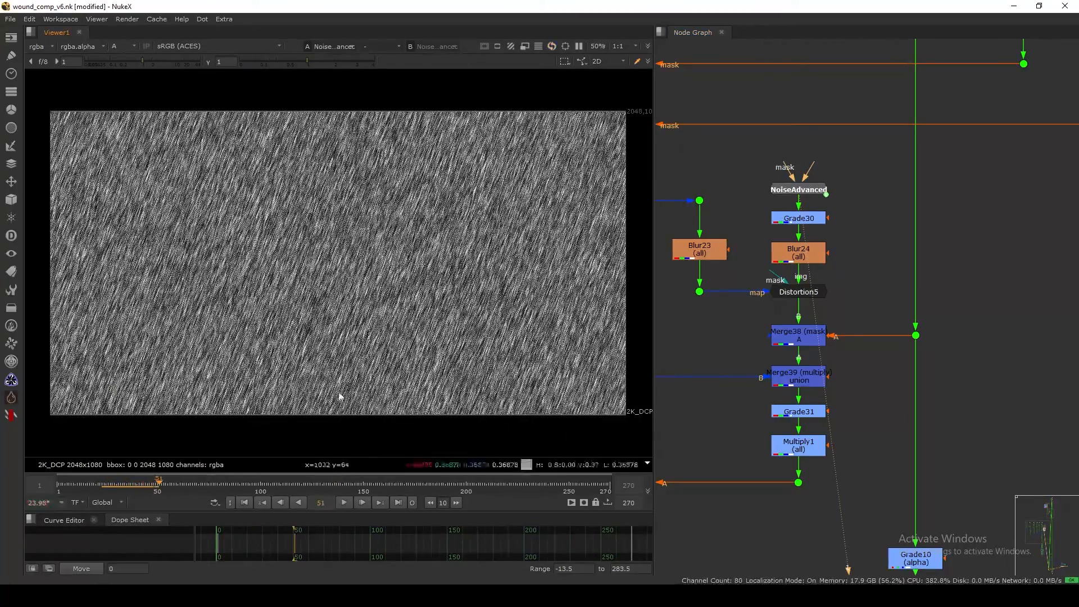
pyautogui.scroll(2, 349, 417)
pyautogui.click(342, 501)
pyautogui.click(343, 502)
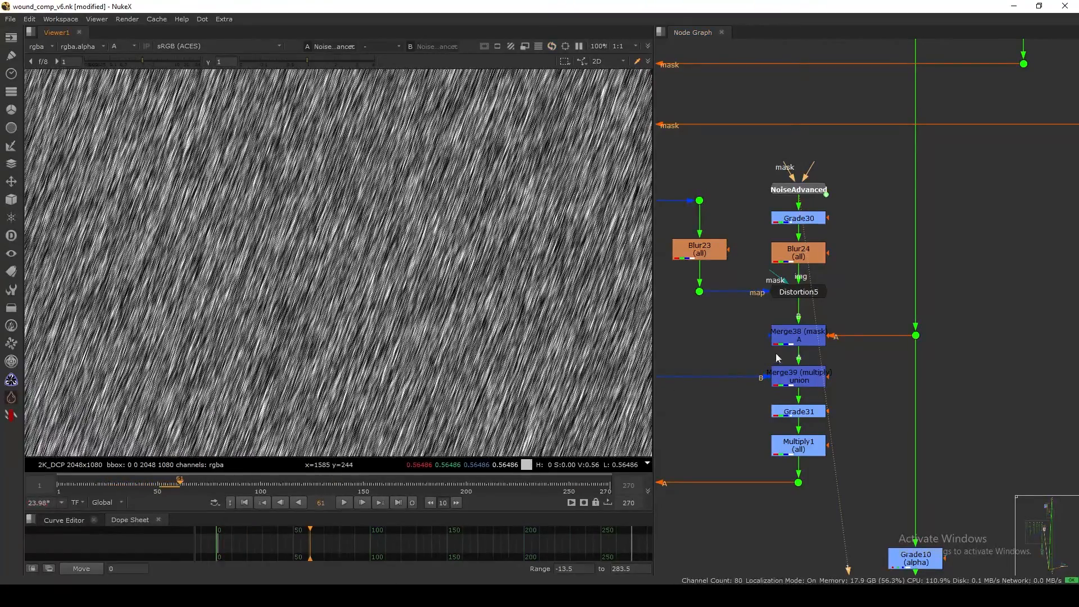
# View the output of Merge38 and of Multiply1 in the noise branch.
pyautogui.click(791, 340)
pyautogui.press('1')
pyautogui.click(790, 348)
pyautogui.click(799, 438)
pyautogui.press('1')
pyautogui.click(774, 437)
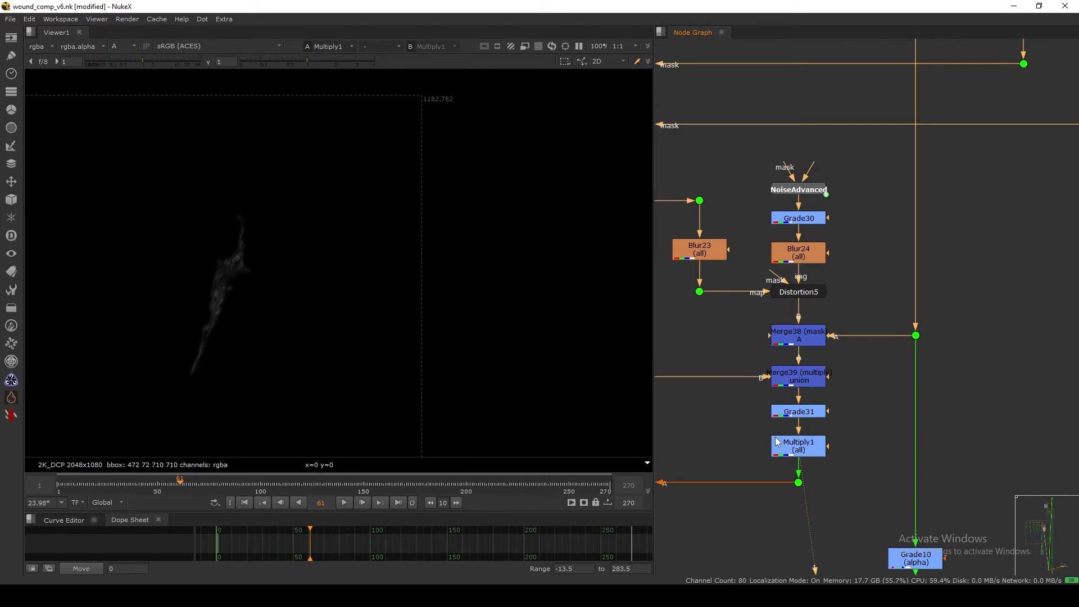
# Play the Multiply1 alpha from the first frame with the noise-filled wound shape enlarged.
pyautogui.moveTo(774, 437); pyautogui.dragTo(824, 372, button='middle')
pyautogui.scroll(4, 259, 289)
pyautogui.moveTo(279, 273); pyautogui.dragTo(389, 300, button='middle')
pyautogui.scroll(-2, 390, 300)
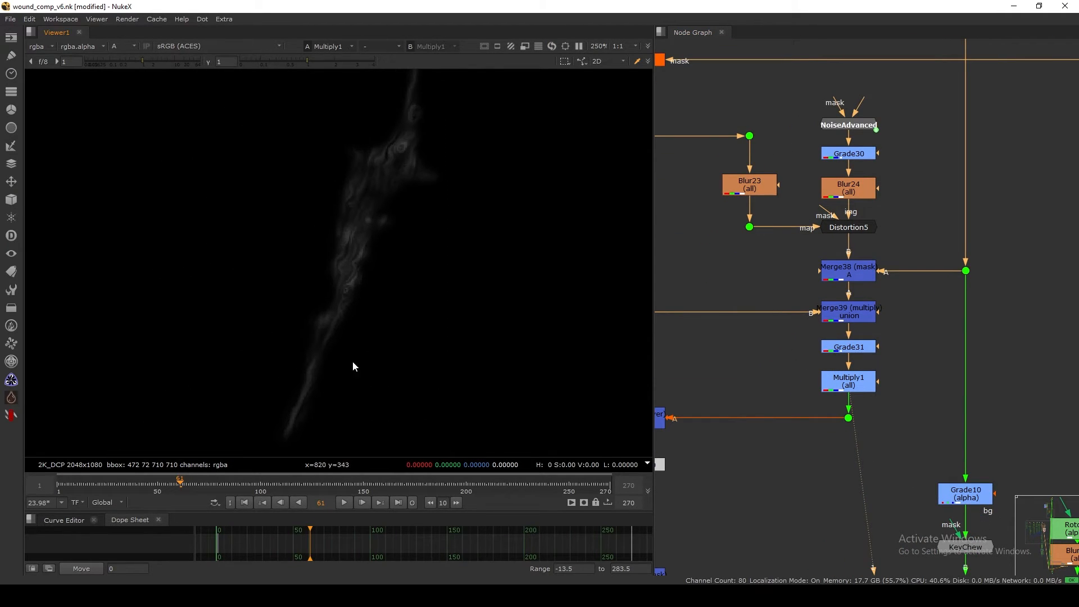
pyautogui.click(245, 502)
pyautogui.click(344, 502)
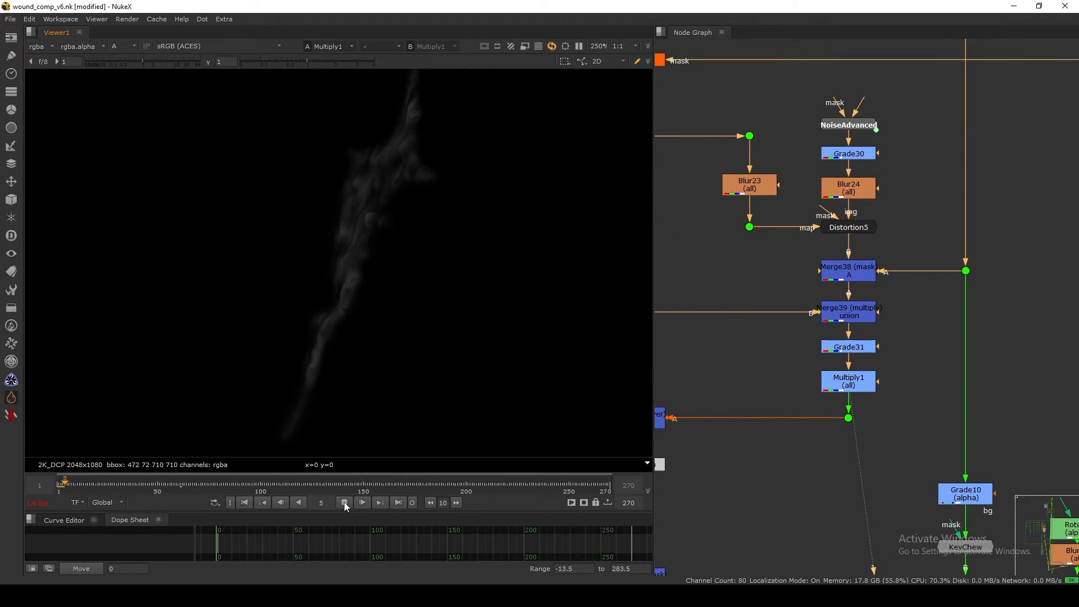
pyautogui.scroll(5, 371, 324)
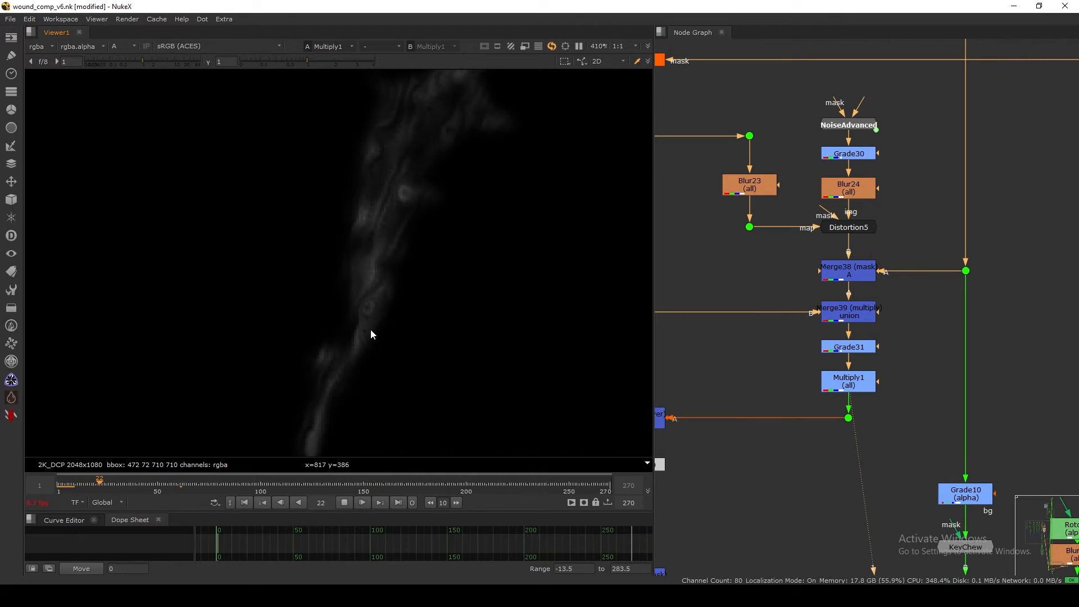
# Continue playing the Multiply1 alpha, select the Distortion5 node, and stop at frame 155.
pyautogui.click(344, 502)
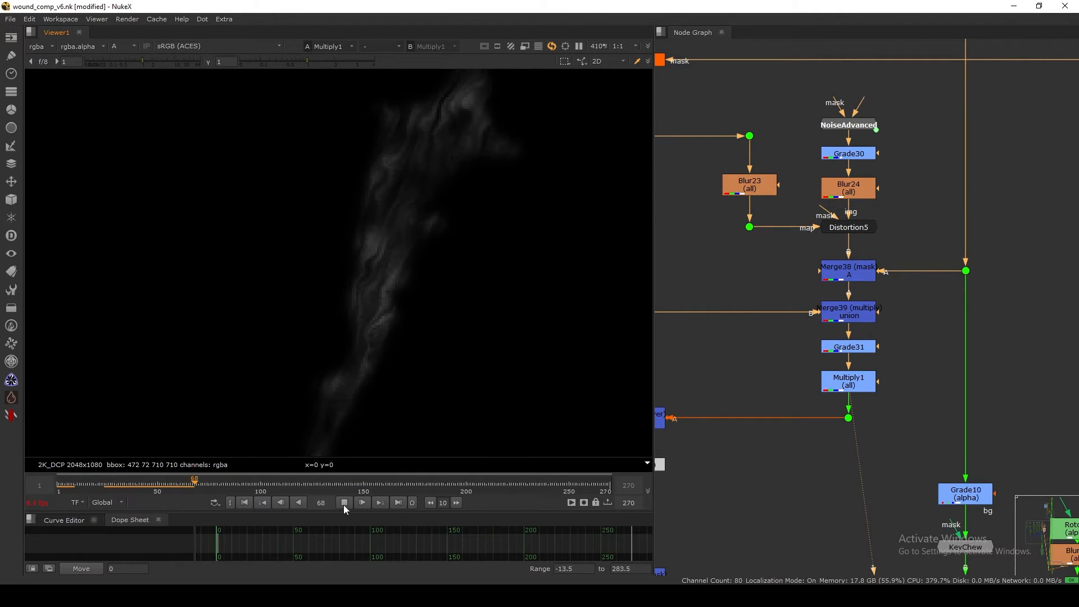
pyautogui.click(345, 502)
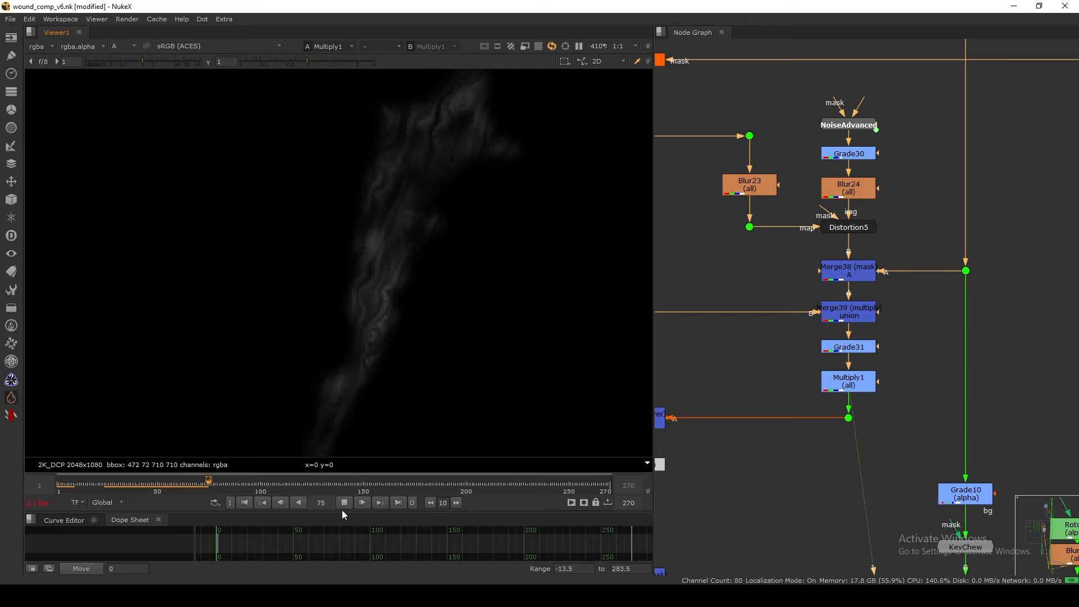
pyautogui.moveTo(327, 449); pyautogui.dragTo(490, 436, button='middle')
pyautogui.click(834, 229)
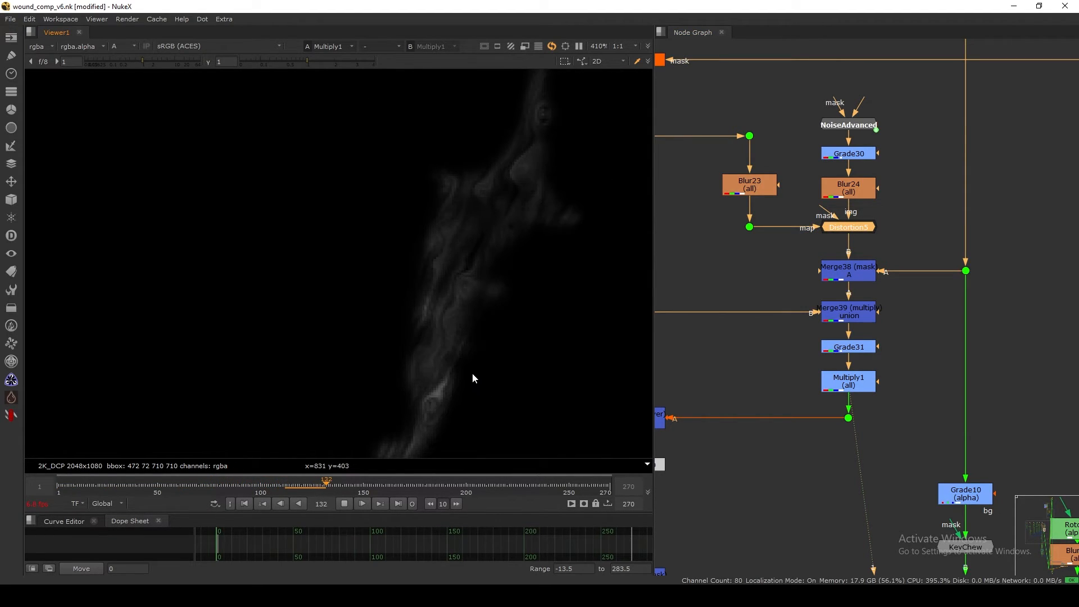
pyautogui.click(345, 504)
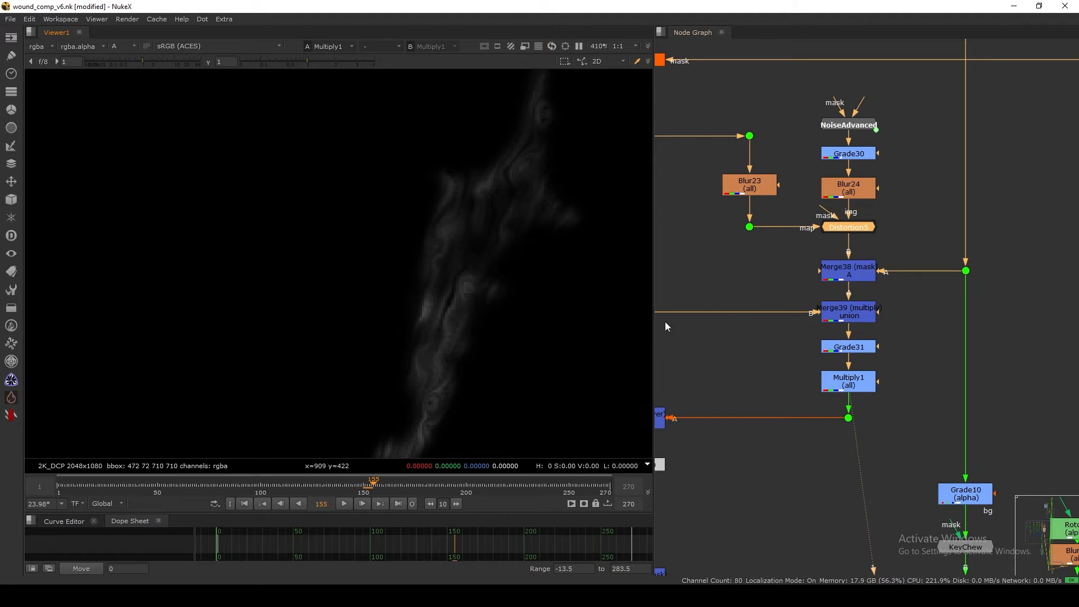
# Show the Premult10 output in full colour in the viewer.
pyautogui.scroll(-4, 731, 320)
pyautogui.click(758, 340)
pyautogui.press('1')
pyautogui.press('a')
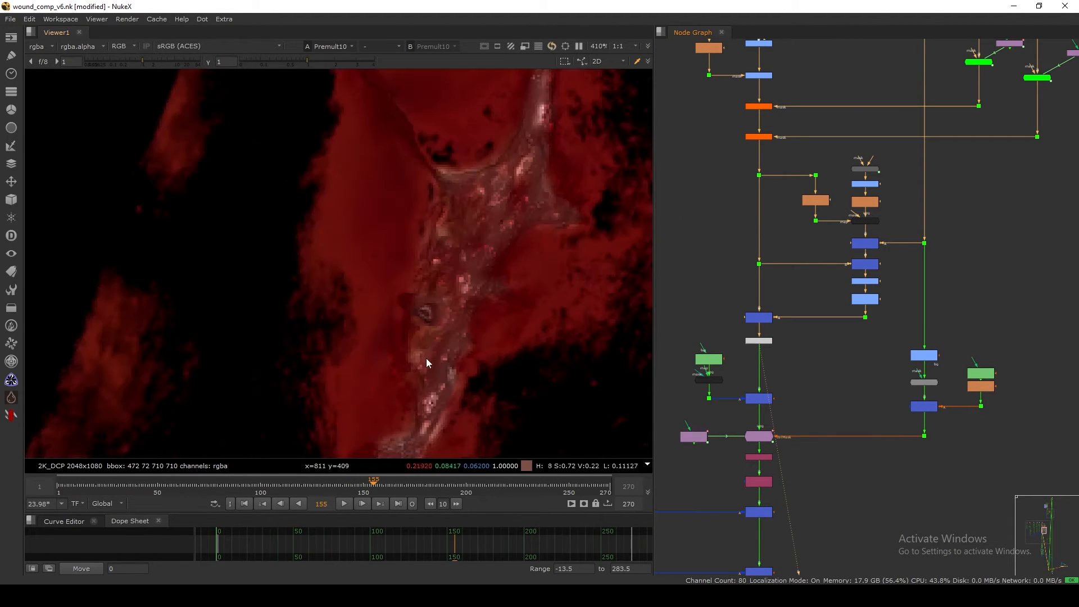
# Disable and re-enable the merge node above Premult10 to compare the wound with and without the noise detail.
pyautogui.click(760, 318)
pyautogui.press('d')
pyautogui.press('d')
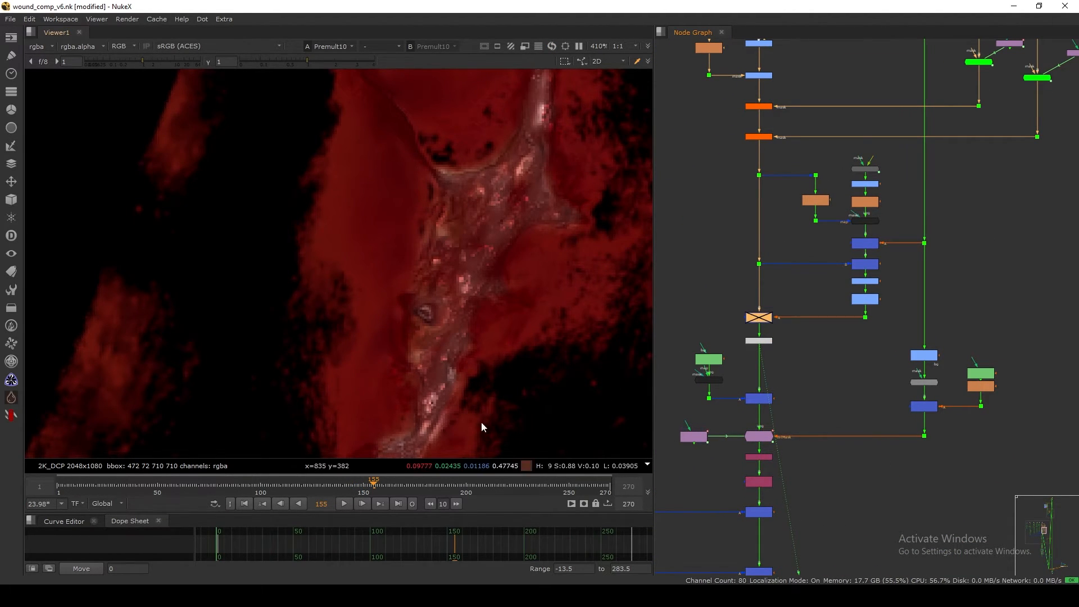
# Play the Premult10 output from frame 155, replay it briefly from the first frame, and return to frame 1.
pyautogui.click(344, 504)
pyautogui.click(346, 503)
pyautogui.moveTo(678, 305); pyautogui.dragTo(680, 314, button='middle')
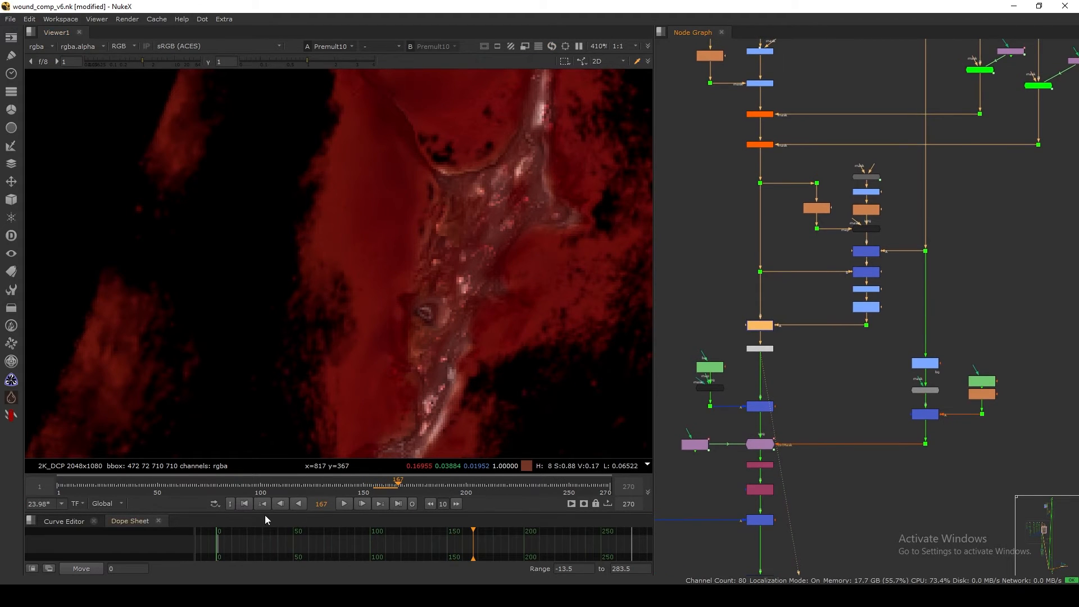
pyautogui.click(245, 504)
pyautogui.click(344, 503)
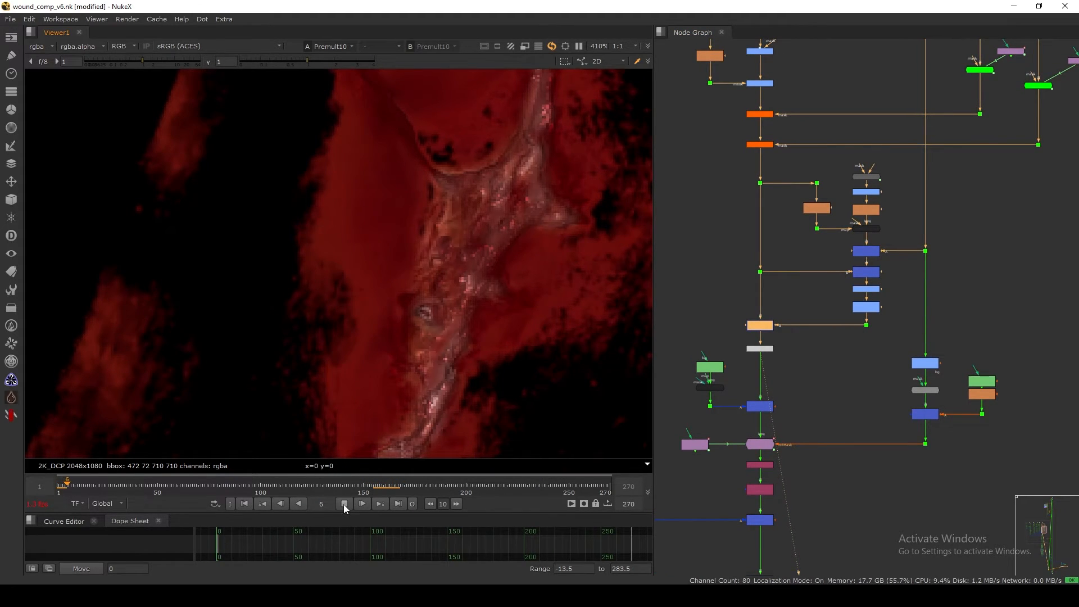
pyautogui.click(344, 503)
pyautogui.click(244, 503)
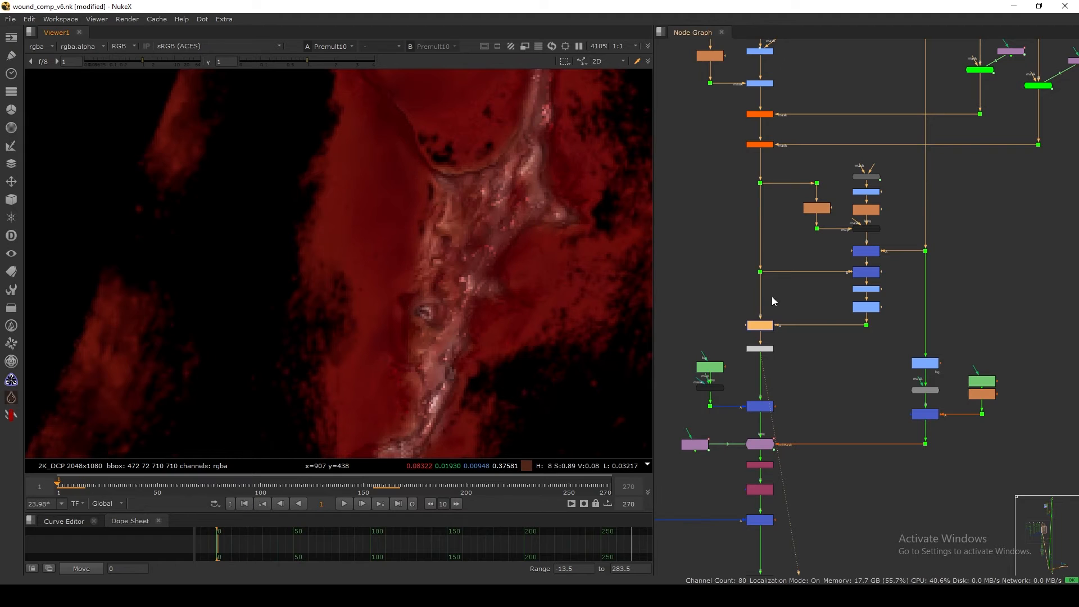
# View the output of the N_MAKE1 normal pass node with the wound shape enlarged.
pyautogui.moveTo(921, 90); pyautogui.dragTo(780, 288, button='middle')
pyautogui.scroll(1, 780, 288)
pyautogui.click(756, 270)
pyautogui.press('1')
pyautogui.moveTo(769, 327); pyautogui.dragTo(752, 274, button='middle')
pyautogui.click(723, 279)
pyautogui.press('1')
pyautogui.scroll(4, 753, 273)
pyautogui.moveTo(824, 213); pyautogui.dragTo(717, 277)
pyautogui.click(680, 274)
pyautogui.scroll(-5, 481, 328)
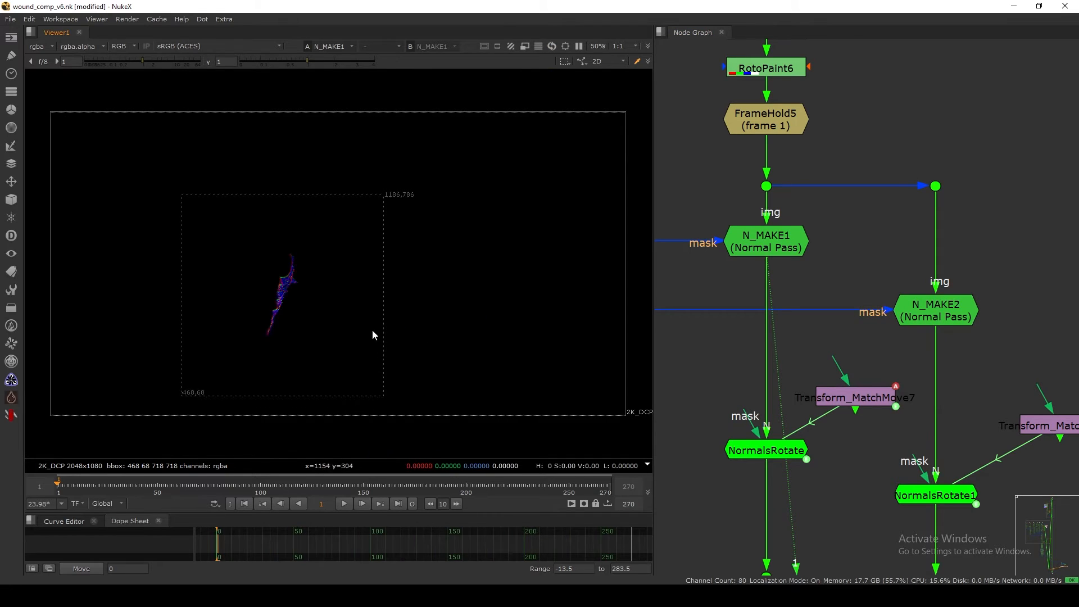
pyautogui.scroll(4, 311, 326)
pyautogui.moveTo(372, 288); pyautogui.dragTo(423, 316, button='middle')
pyautogui.moveTo(432, 196); pyautogui.dragTo(289, 424)
# View the output of the NormalsRotate node fed by N_MAKE1.
pyautogui.moveTo(804, 388); pyautogui.dragTo(799, 330, button='middle')
pyautogui.moveTo(841, 345); pyautogui.dragTo(835, 330)
pyautogui.moveTo(768, 410); pyautogui.dragTo(785, 353, button='middle')
pyautogui.click(781, 351)
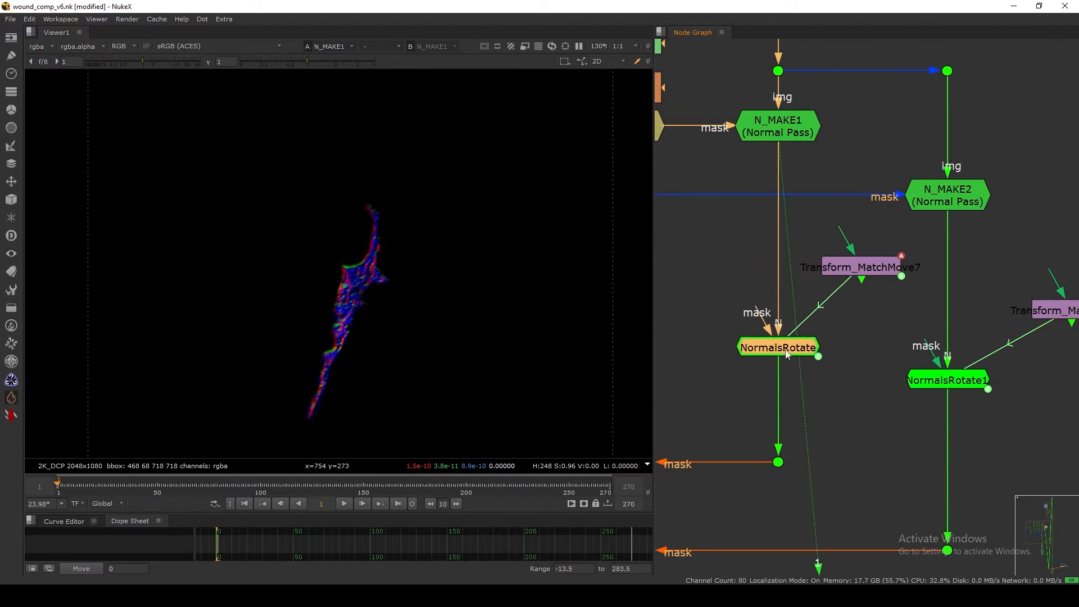
pyautogui.press('1')
pyautogui.click(763, 379)
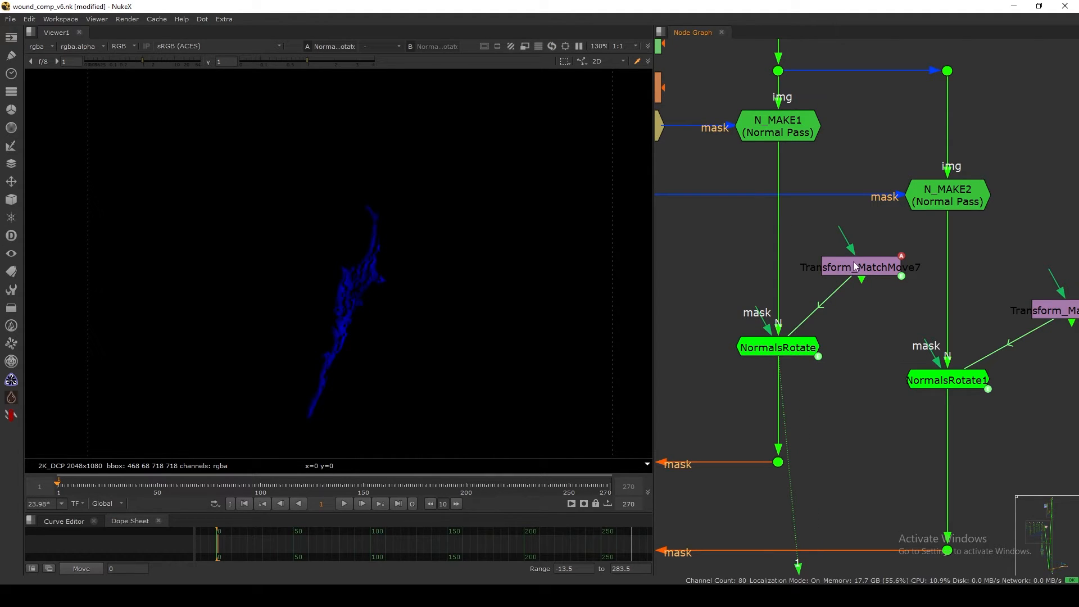
pyautogui.moveTo(853, 266); pyautogui.dragTo(862, 268)
pyautogui.moveTo(853, 317); pyautogui.dragTo(816, 335, button='middle')
pyautogui.click(817, 333)
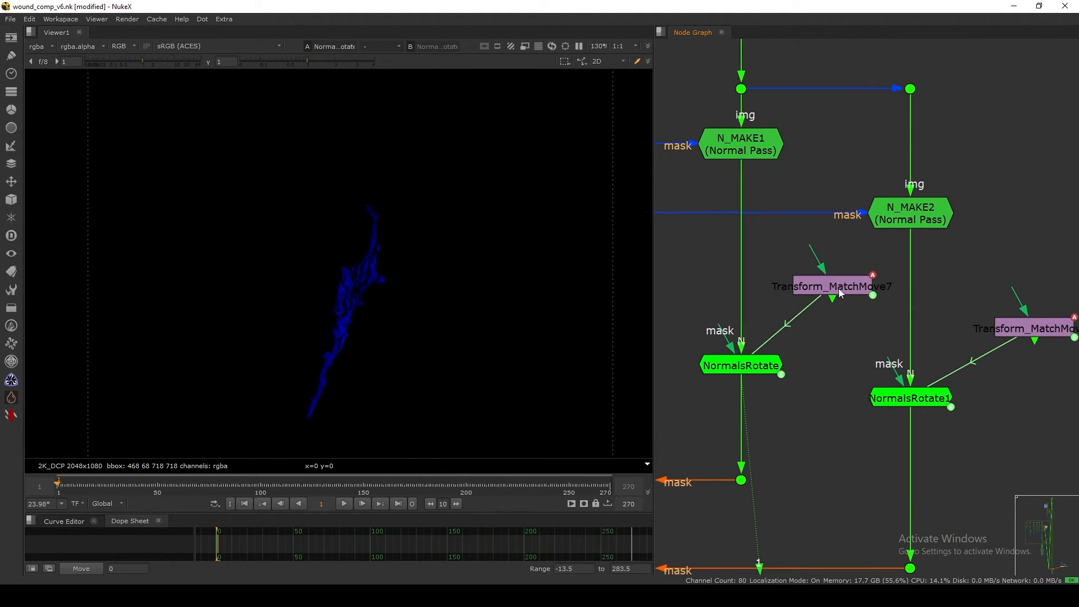
# Show the properties of Transform_MatchMove7 and NormalsRotate together.
pyautogui.doubleClick(843, 289)
pyautogui.moveTo(634, 198); pyautogui.dragTo(643, 149)
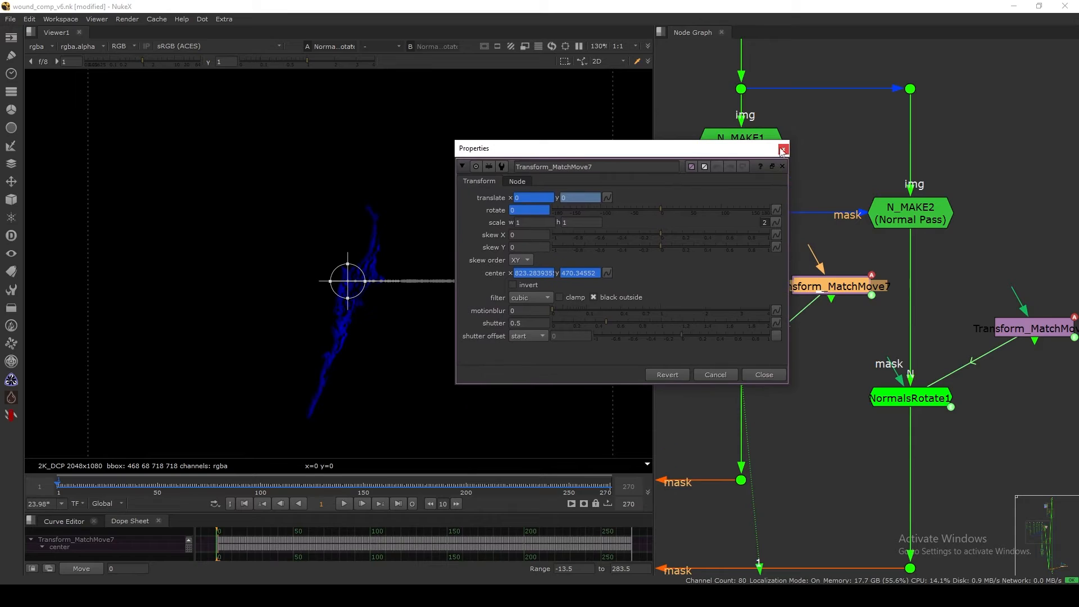
pyautogui.moveTo(780, 149); pyautogui.dragTo(725, 88)
pyautogui.click(763, 370)
pyautogui.doubleClick(764, 370)
pyautogui.moveTo(601, 88); pyautogui.dragTo(815, 64)
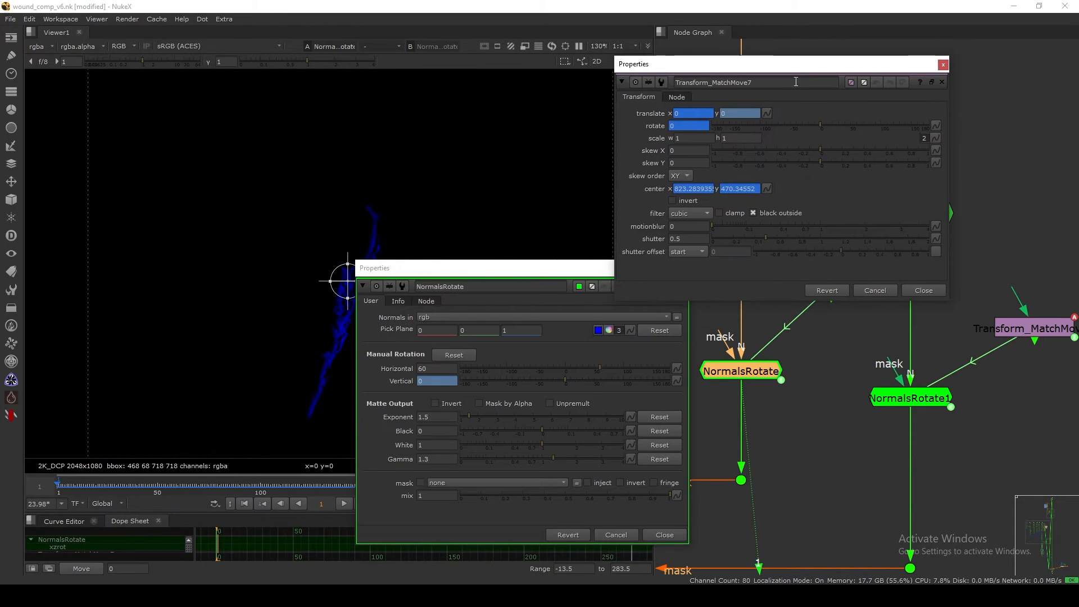
# Inspect the expression on NormalsRotate's vertical rotation and leave it unedited.
pyautogui.click(596, 270)
pyautogui.moveTo(606, 273); pyautogui.dragTo(804, 202)
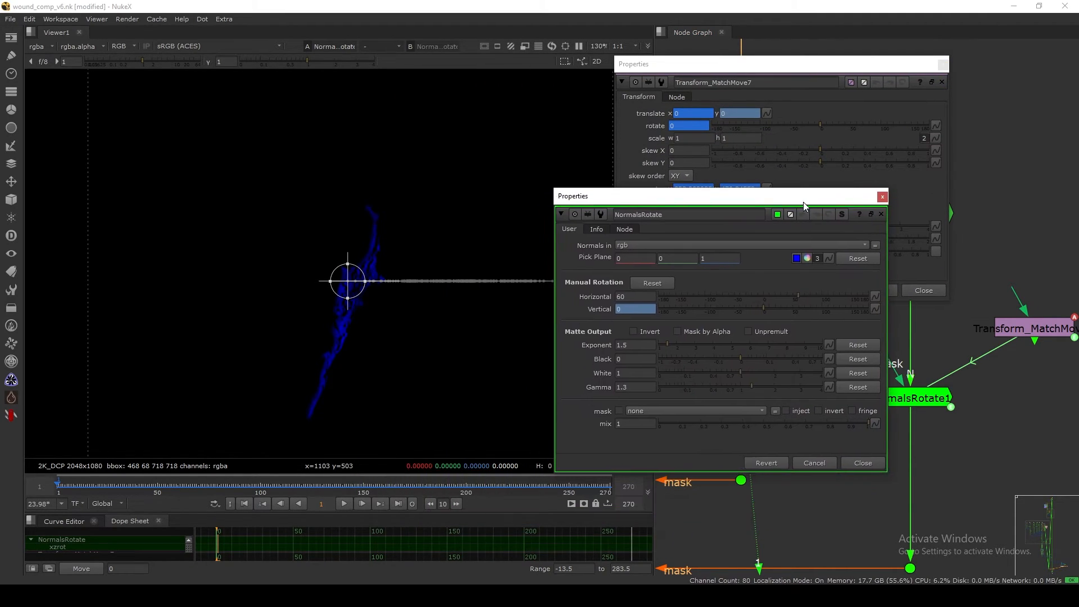
pyautogui.click(641, 310)
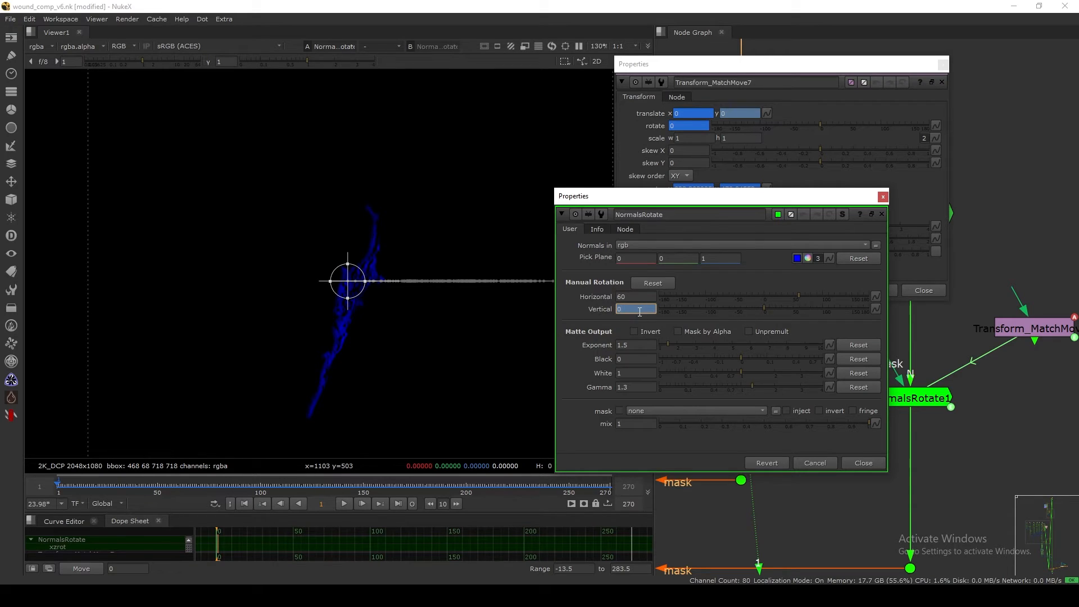
pyautogui.press('=')
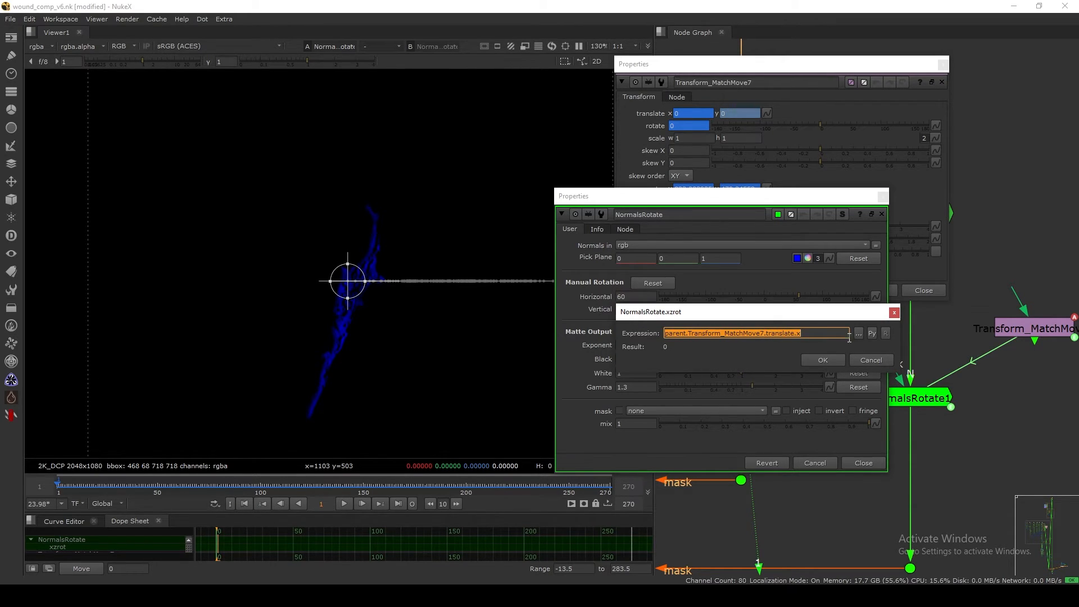
pyautogui.click(875, 359)
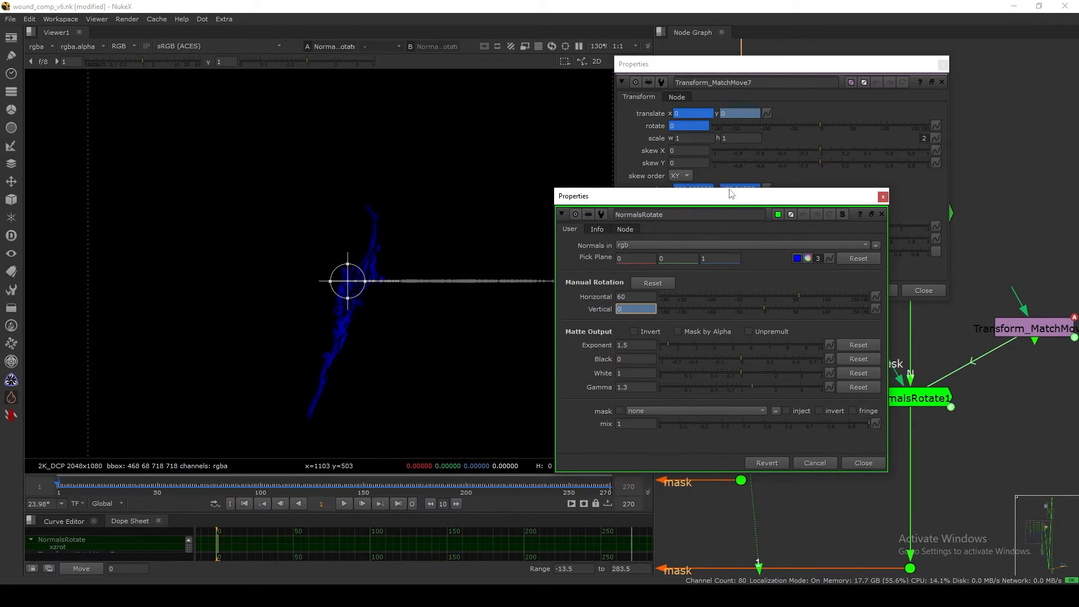
# Scrub to frame 43 to compare NormalsRotate's vertical rotation with Transform_MatchMove7's translate x, and close both property windows.
pyautogui.moveTo(731, 194); pyautogui.dragTo(733, 194)
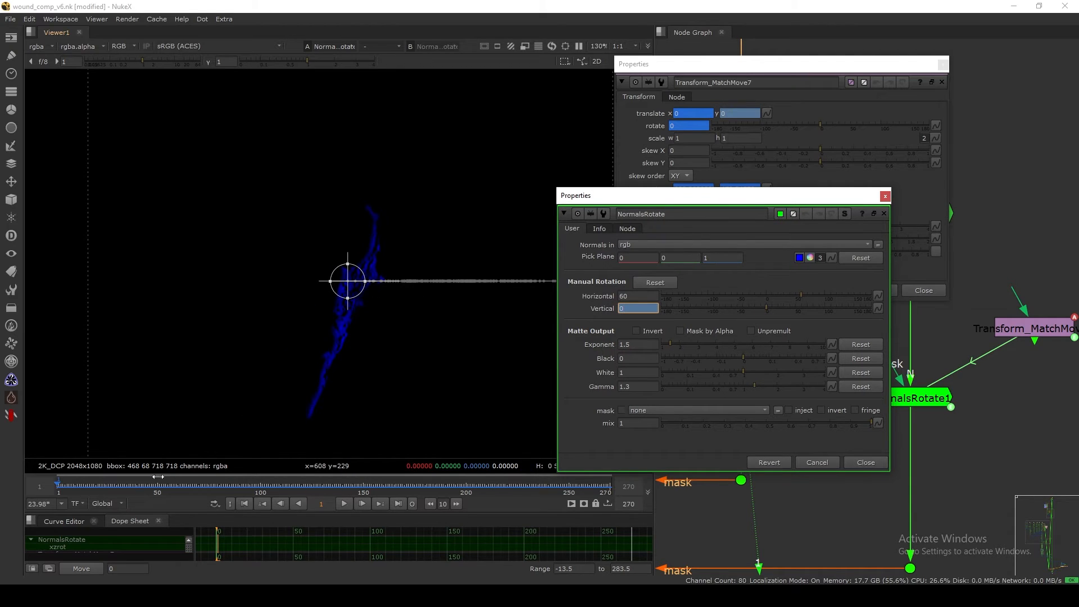
pyautogui.moveTo(106, 484); pyautogui.dragTo(143, 484)
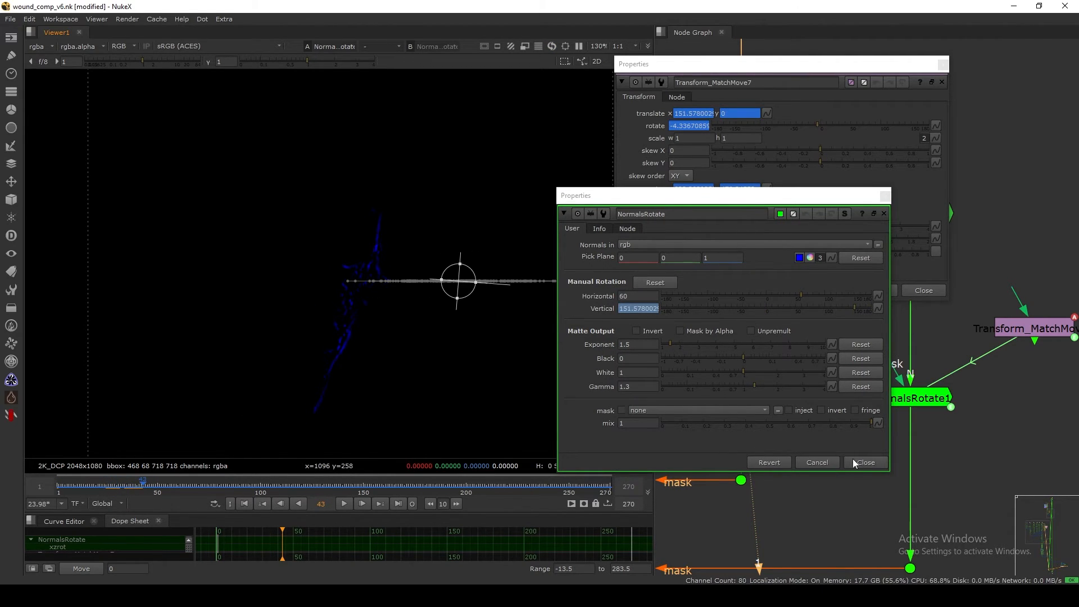
pyautogui.click(851, 462)
pyautogui.click(921, 290)
# Play the alpha of the NormalsRotate output and locate the grade nodes its mask drives.
pyautogui.press('a')
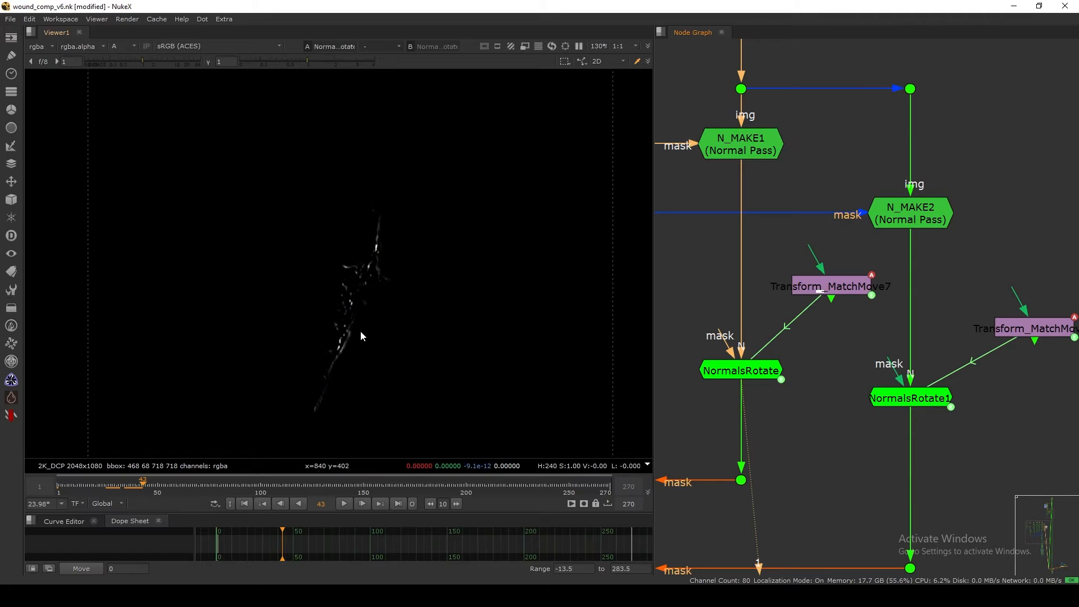
pyautogui.press('l')
pyautogui.scroll(-5, 753, 292)
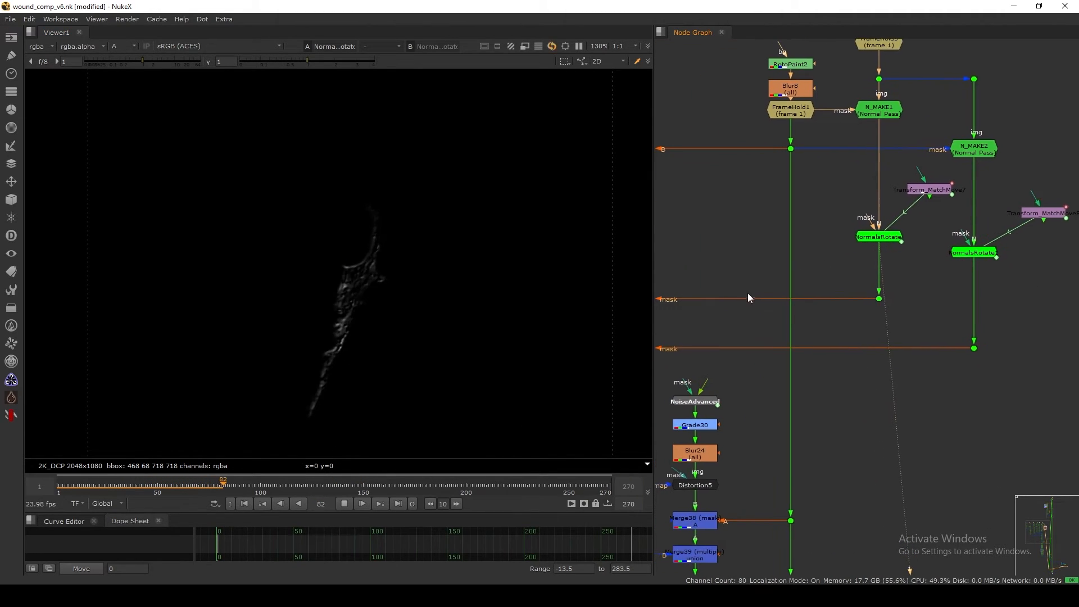
pyautogui.moveTo(671, 309); pyautogui.dragTo(829, 264, button='middle')
pyautogui.moveTo(708, 289); pyautogui.dragTo(770, 297, button='middle')
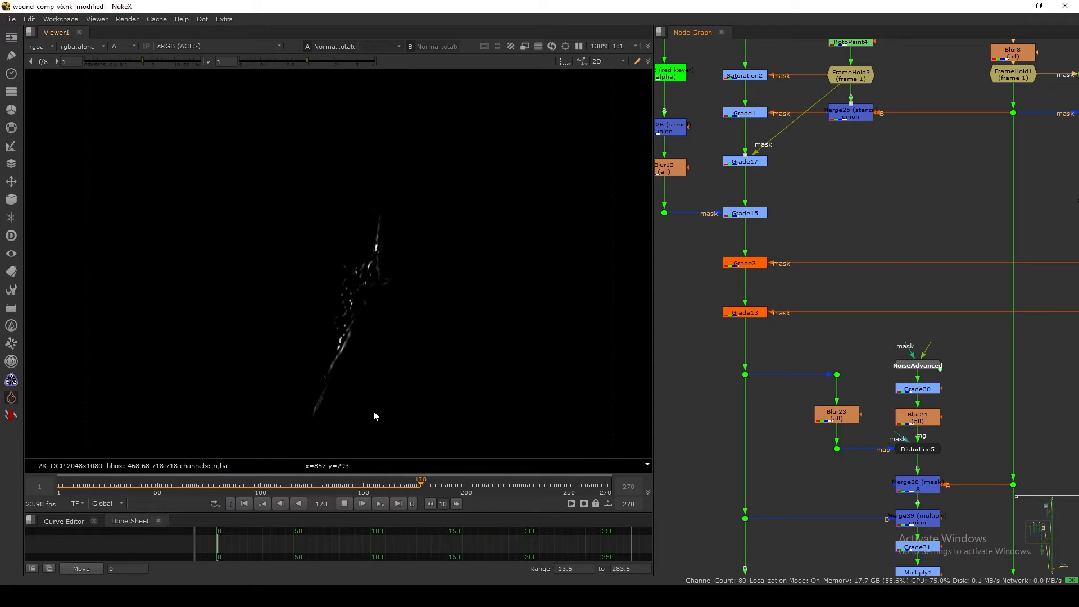
# Return to Transform_MatchMove7 and view the alpha at the Dot45 node below NormalsRotate.
pyautogui.moveTo(967, 204); pyautogui.dragTo(784, 349, button='middle')
pyautogui.click(962, 303)
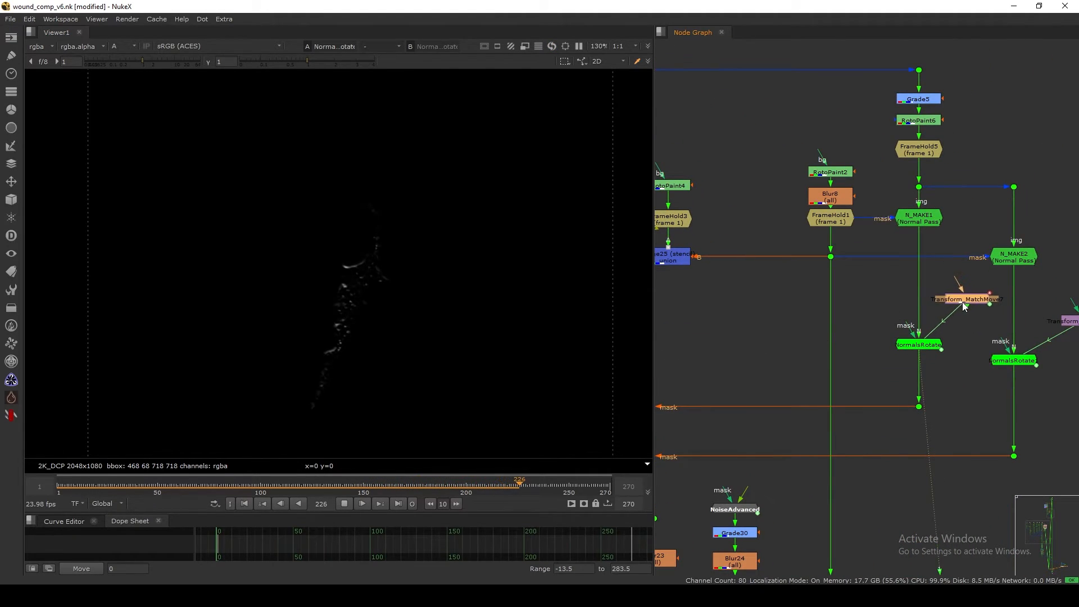
pyautogui.doubleClick(963, 301)
pyautogui.press('Escape')
pyautogui.click(919, 406)
pyautogui.press('1')
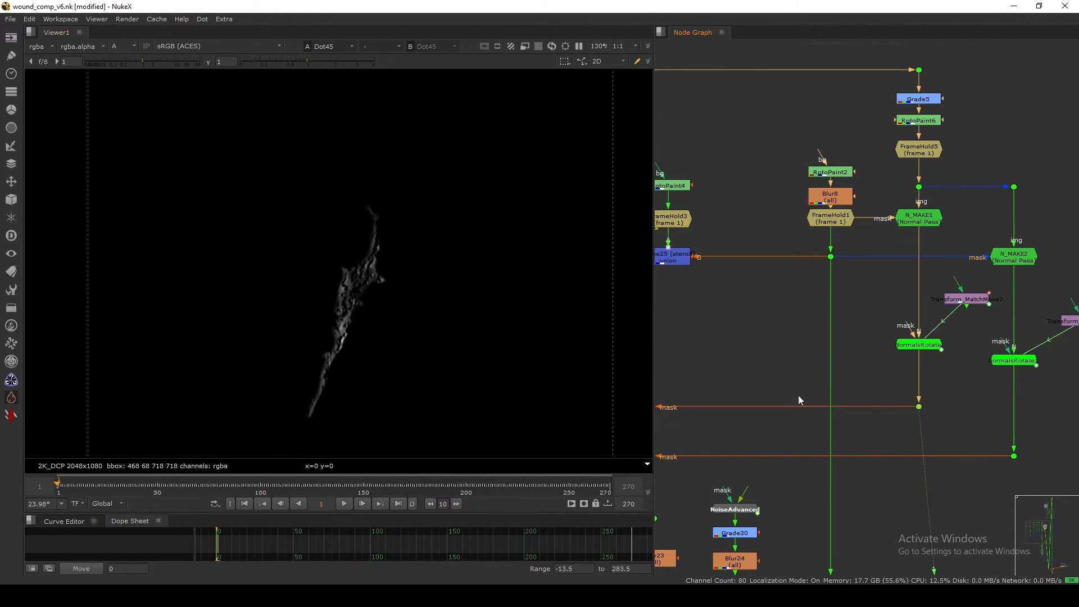
# View Dot111 in full colour and toggle Grade3 and Grade13 off and on to compare their effect on the wound.
pyautogui.moveTo(798, 400); pyautogui.dragTo(817, 316, button='middle')
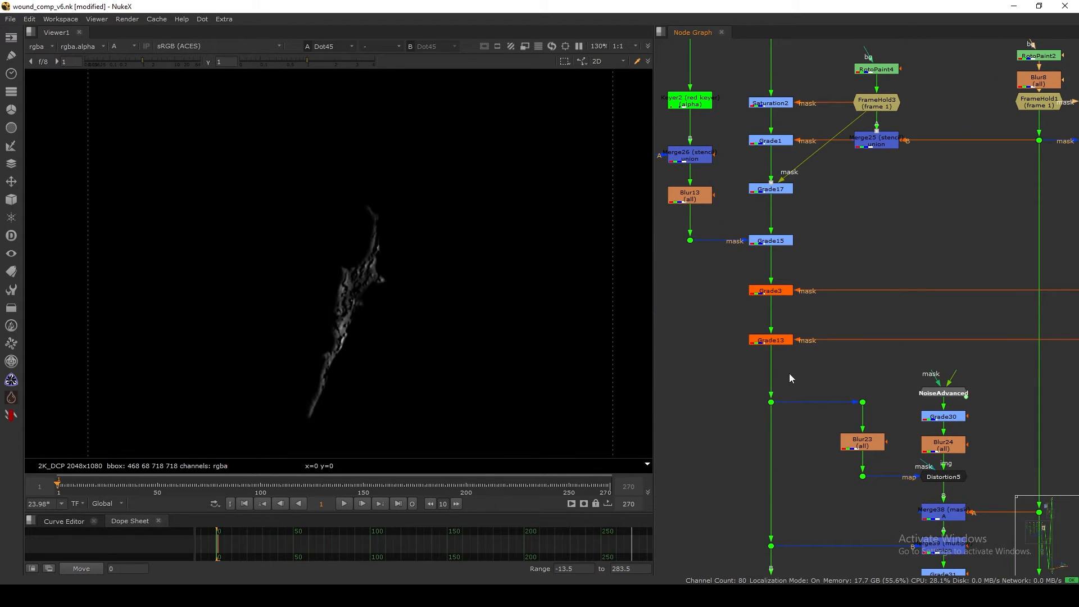
pyautogui.click(771, 401)
pyautogui.press('1')
pyautogui.press('a')
pyautogui.moveTo(719, 271); pyautogui.dragTo(822, 356)
pyautogui.press('d')
pyautogui.press('d')
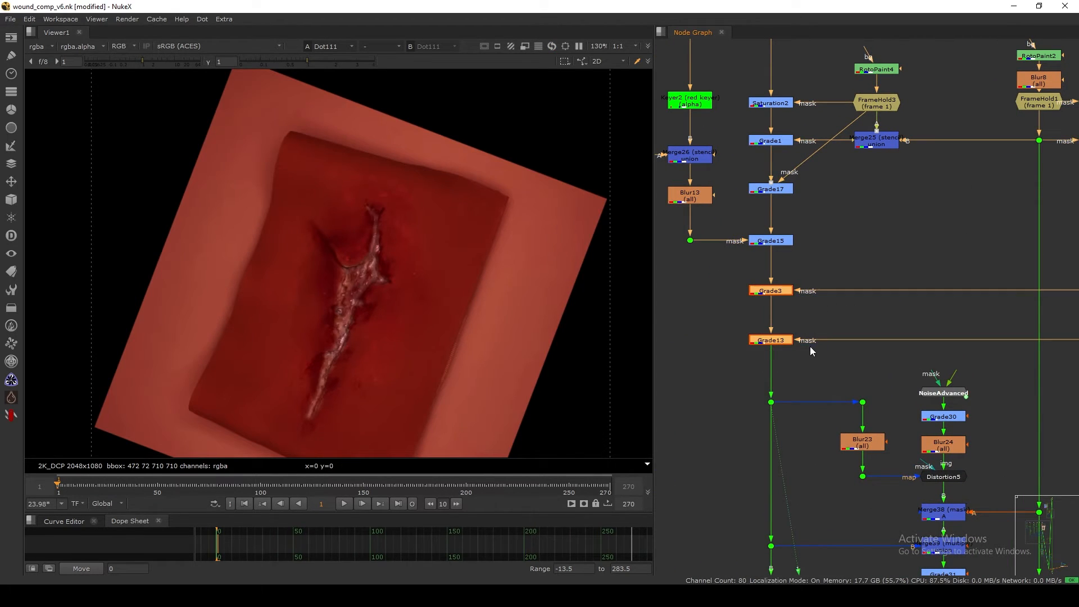
pyautogui.press('d')
pyautogui.press('d')
pyautogui.press('d')
# View the outputs of Merge11 and the two merges below it in turn, ending with Merge20.
pyautogui.moveTo(770, 506); pyautogui.dragTo(773, 361, button='middle')
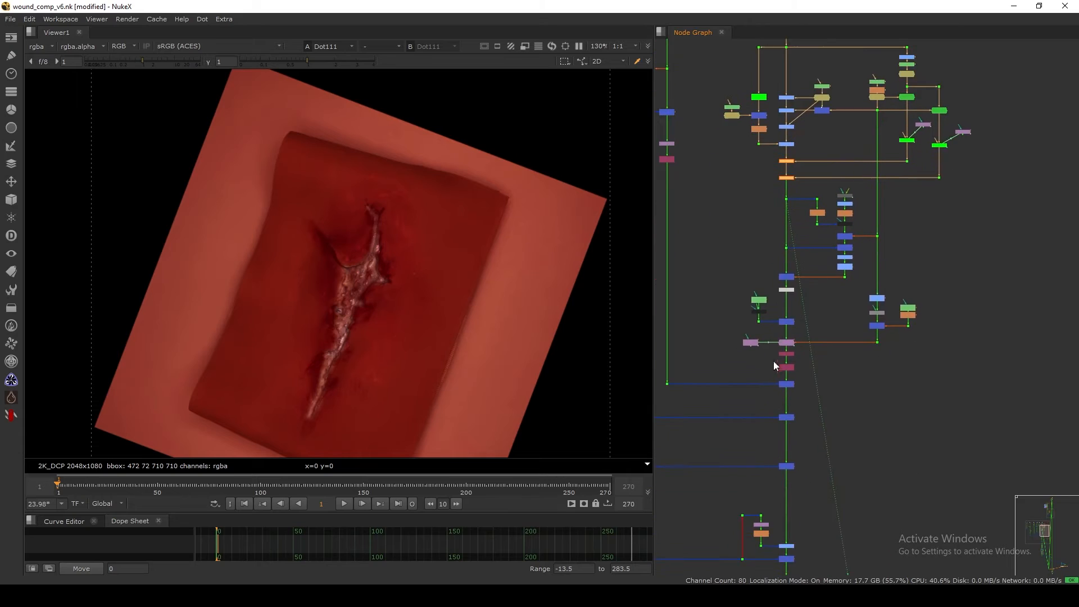
pyautogui.scroll(3, 774, 393)
pyautogui.click(792, 376)
pyautogui.press('1')
pyautogui.moveTo(783, 428); pyautogui.dragTo(792, 354, button='middle')
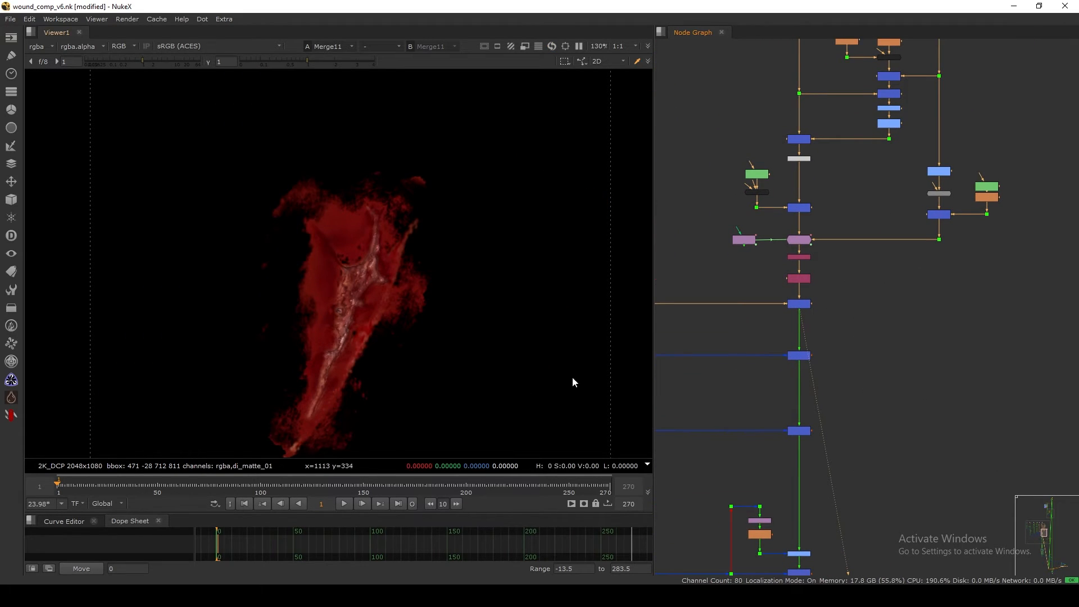
pyautogui.click(801, 356)
pyautogui.press('1')
pyautogui.click(793, 431)
pyautogui.press('1')
pyautogui.moveTo(781, 459); pyautogui.dragTo(815, 289, button='middle')
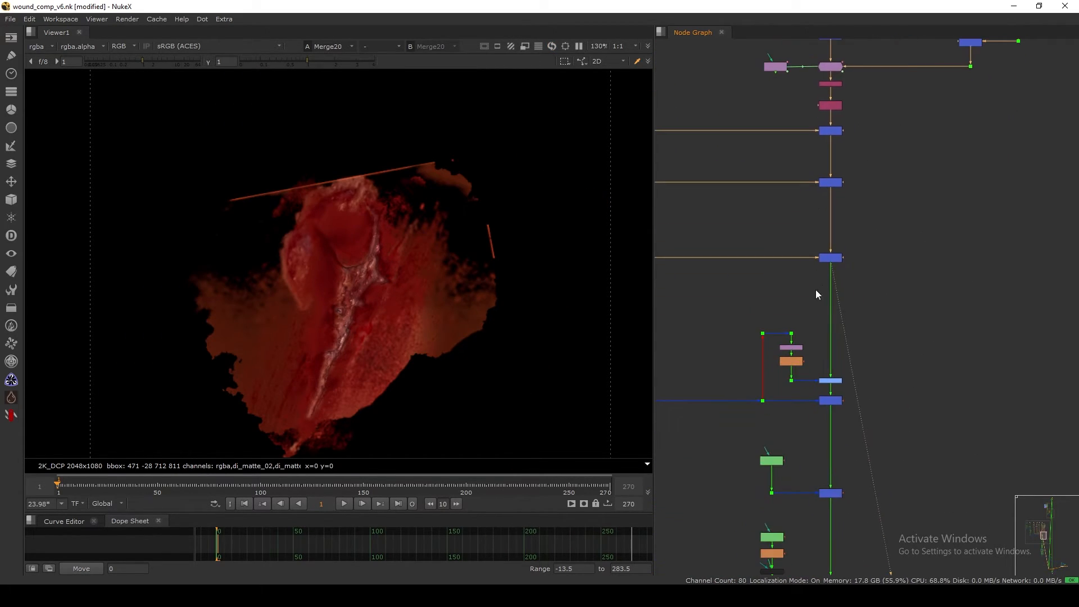
# View the Merge30 output further down the main wound branch.
pyautogui.scroll(-4, 801, 317)
pyautogui.scroll(-3, 785, 435)
pyautogui.moveTo(780, 468); pyautogui.dragTo(790, 264, button='middle')
pyautogui.moveTo(860, 385); pyautogui.dragTo(791, 453)
pyautogui.press('1')
pyautogui.moveTo(809, 463); pyautogui.dragTo(812, 247, button='middle')
pyautogui.scroll(-4, 797, 314)
pyautogui.click(829, 292)
pyautogui.scroll(6, 826, 280)
pyautogui.scroll(-6, 814, 281)
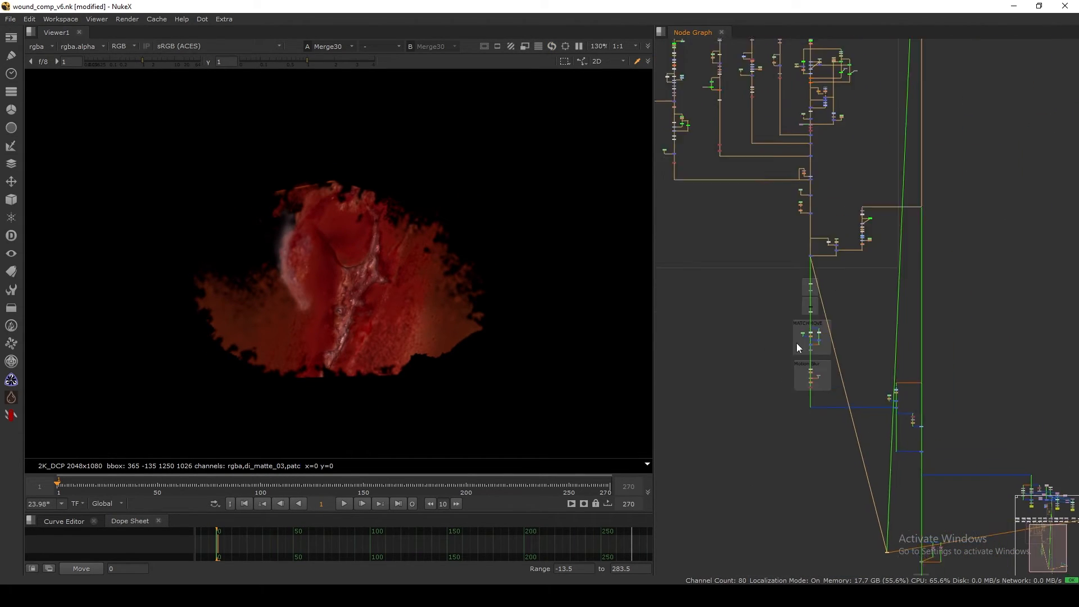
# View the plate at Dot75 with the whole frame fitted in the viewer.
pyautogui.moveTo(796, 342); pyautogui.dragTo(712, 438, button='middle')
pyautogui.moveTo(851, 294); pyautogui.dragTo(828, 309)
pyautogui.press('1')
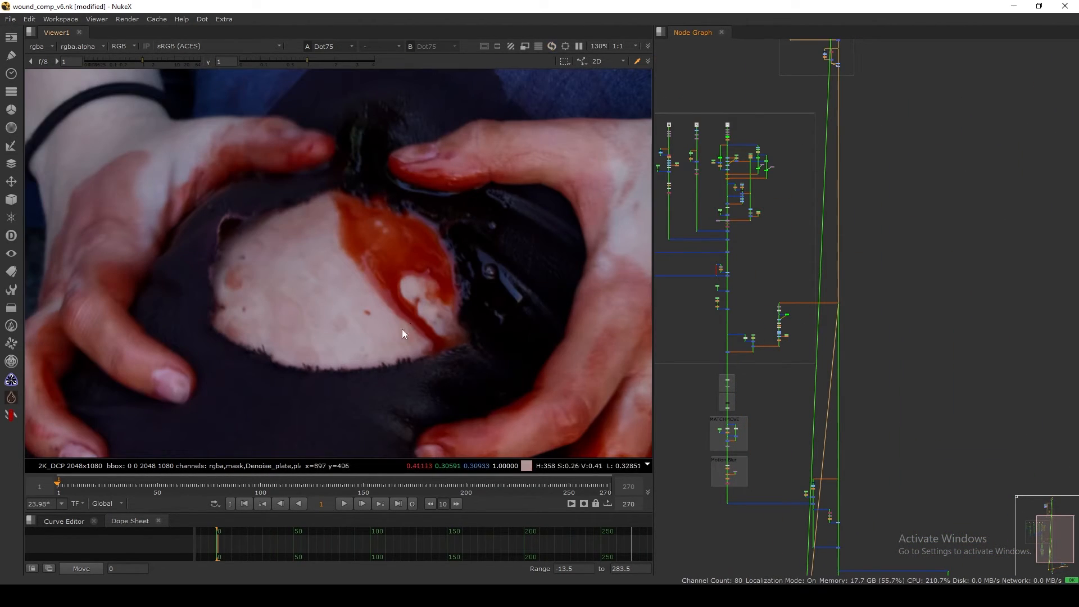
pyautogui.press('f')
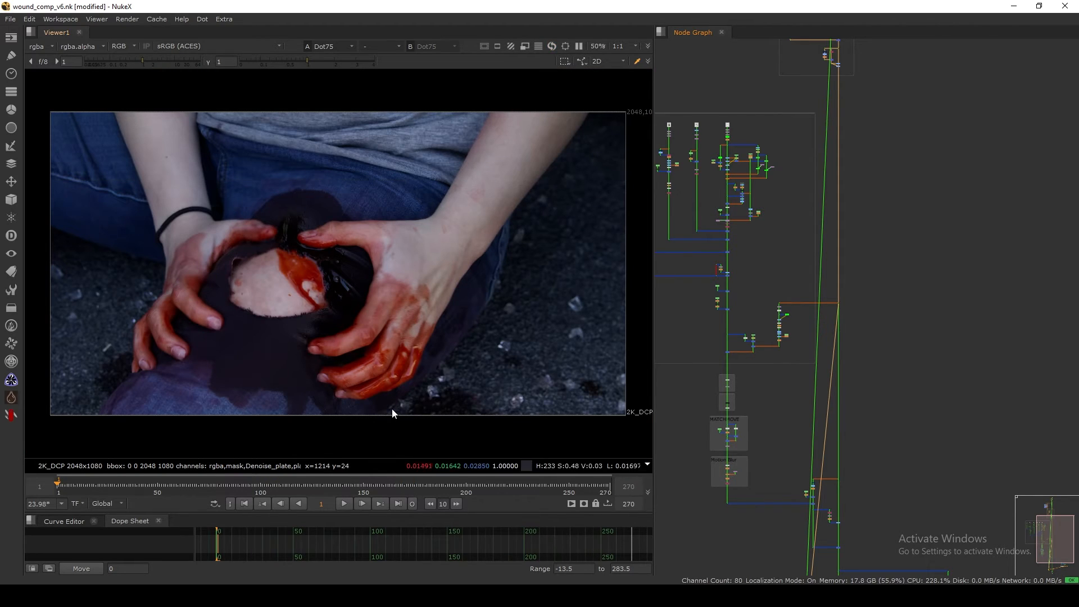
# Check the Dot75 plate at frames 270, 94, 52 and 210, and return to frame 1.
pyautogui.press('Left')
pyautogui.press('Right')
pyautogui.press('Left')
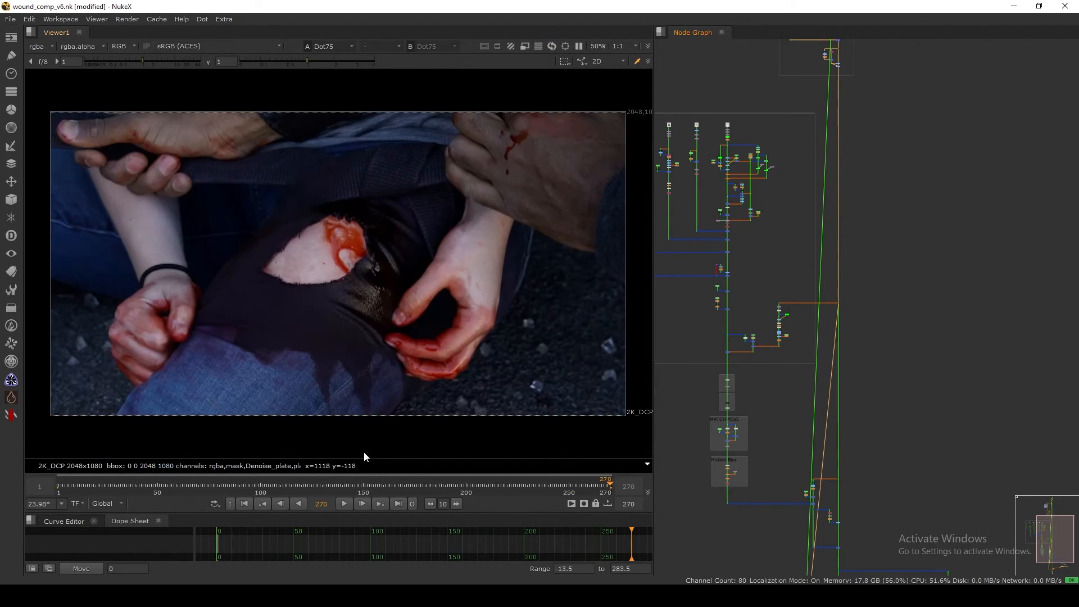
pyautogui.click(248, 484)
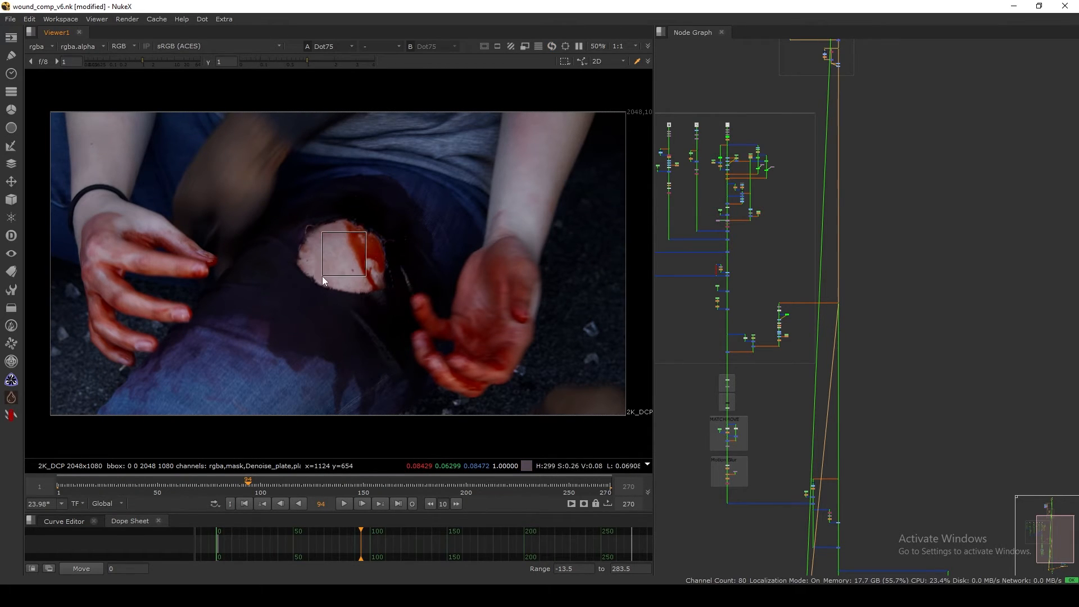
pyautogui.click(244, 503)
pyautogui.click(161, 485)
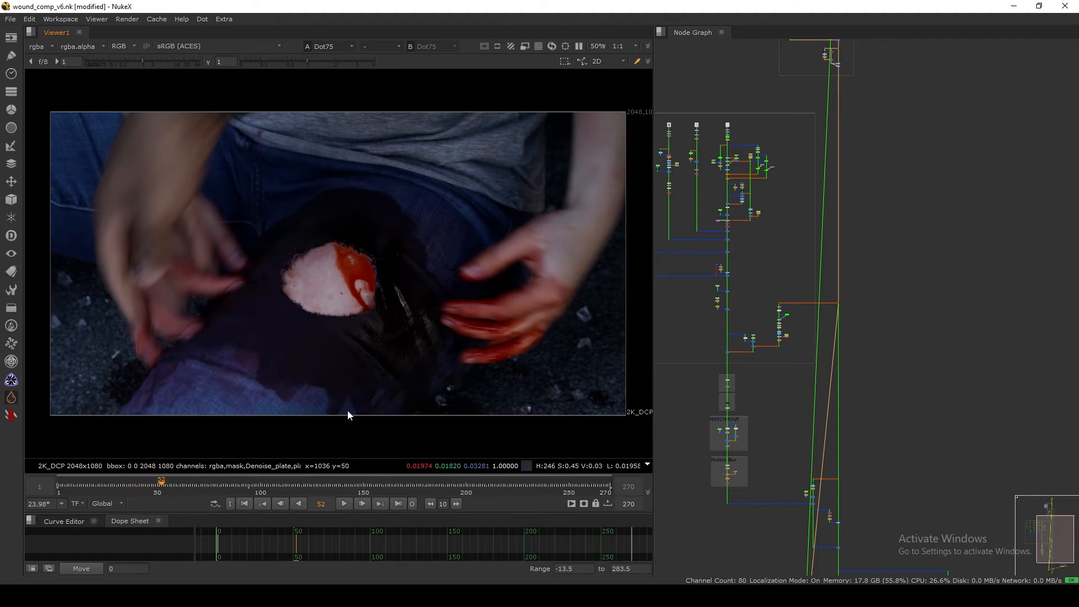
pyautogui.click(364, 484)
pyautogui.click(487, 484)
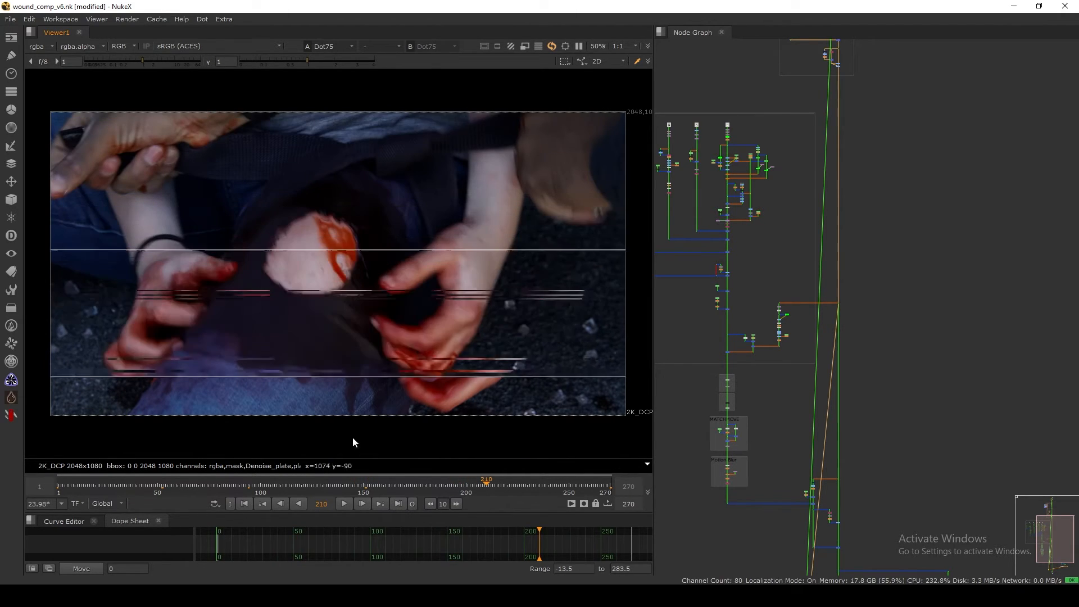
pyautogui.click(244, 504)
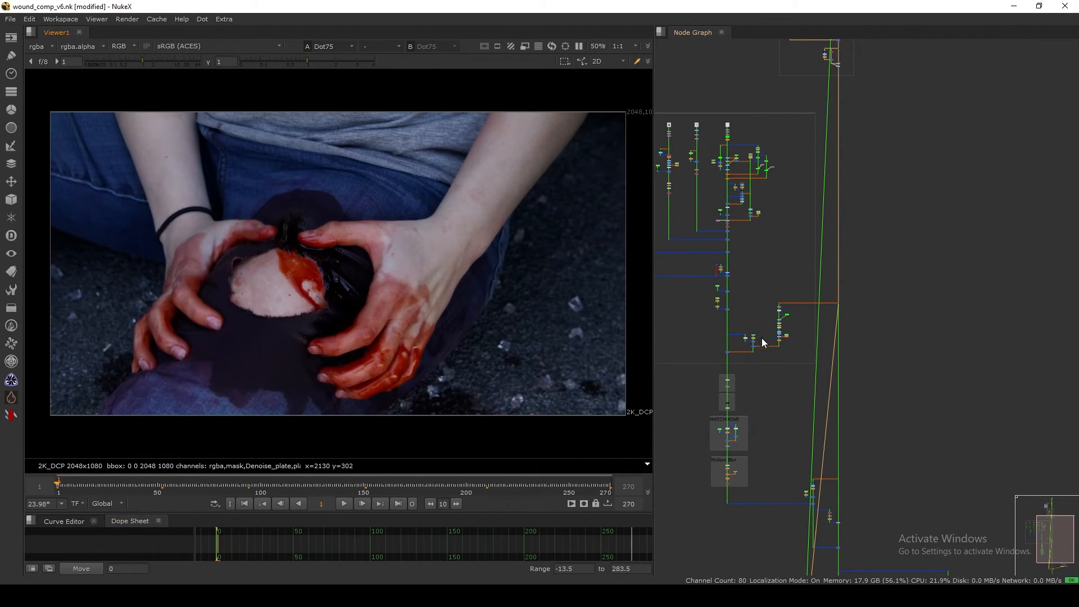
pyautogui.scroll(10, 740, 373)
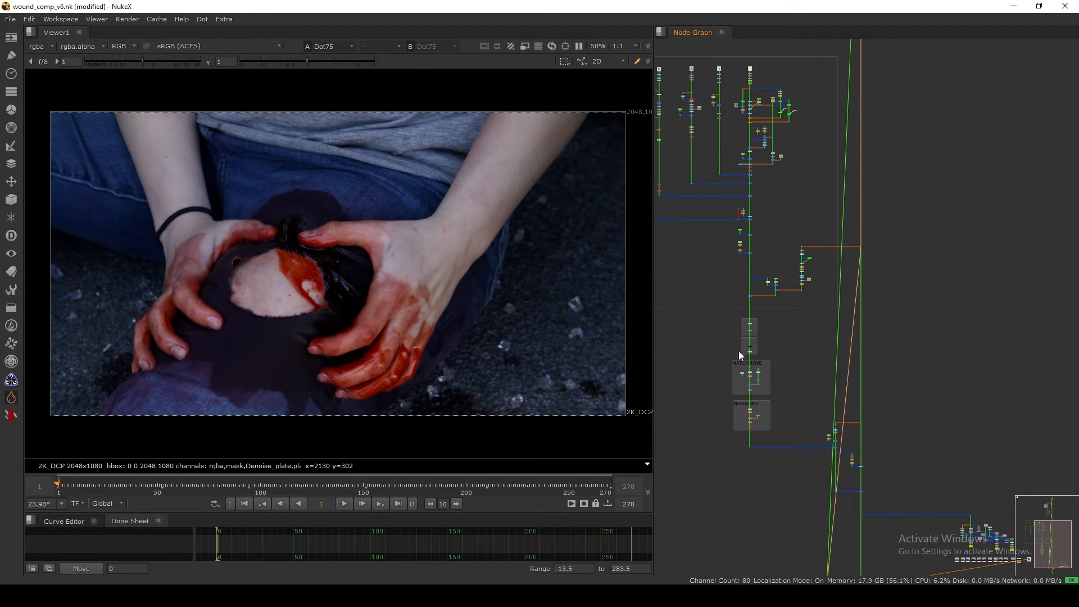
# View the output of the color sampler node in the Light match section.
pyautogui.scroll(3, 739, 346)
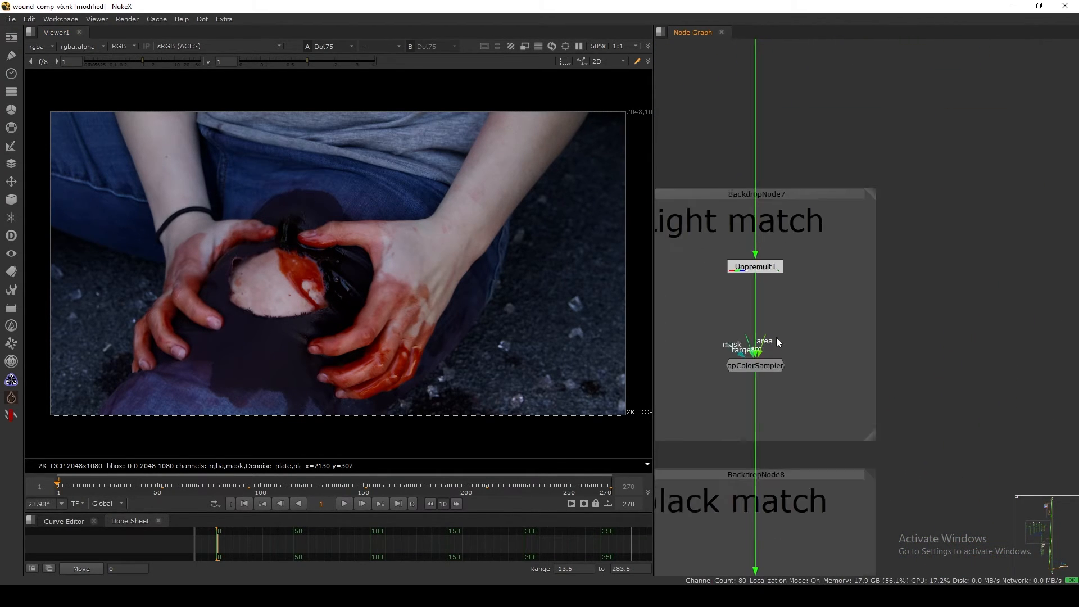
pyautogui.moveTo(809, 322); pyautogui.dragTo(713, 400)
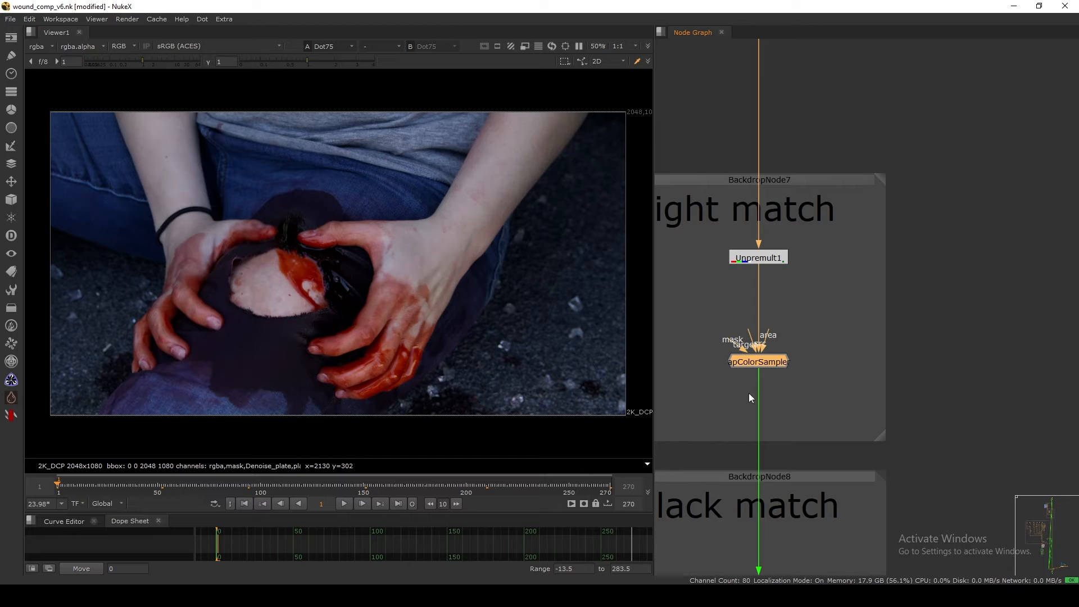
pyautogui.moveTo(851, 303); pyautogui.dragTo(682, 403)
pyautogui.moveTo(838, 311); pyautogui.dragTo(716, 400)
pyautogui.click(757, 259)
pyautogui.press('1')
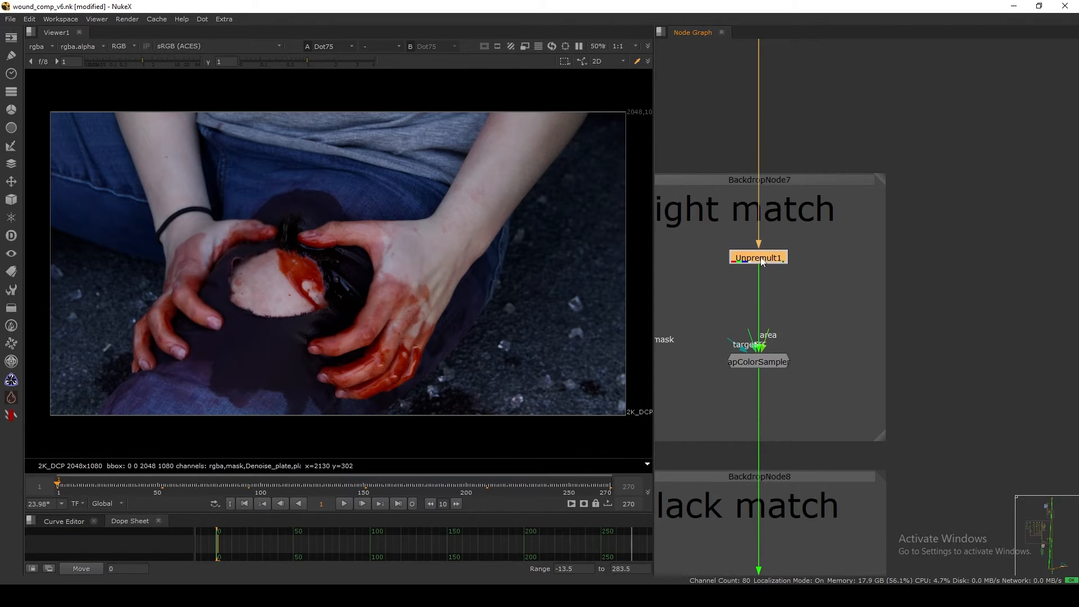
pyautogui.click(761, 358)
pyautogui.press('1')
# View the Premult4 output at the end of the black match section.
pyautogui.scroll(-2, 757, 406)
pyautogui.moveTo(749, 562); pyautogui.dragTo(761, 364, button='middle')
pyautogui.scroll(-3, 762, 363)
pyautogui.click(766, 414)
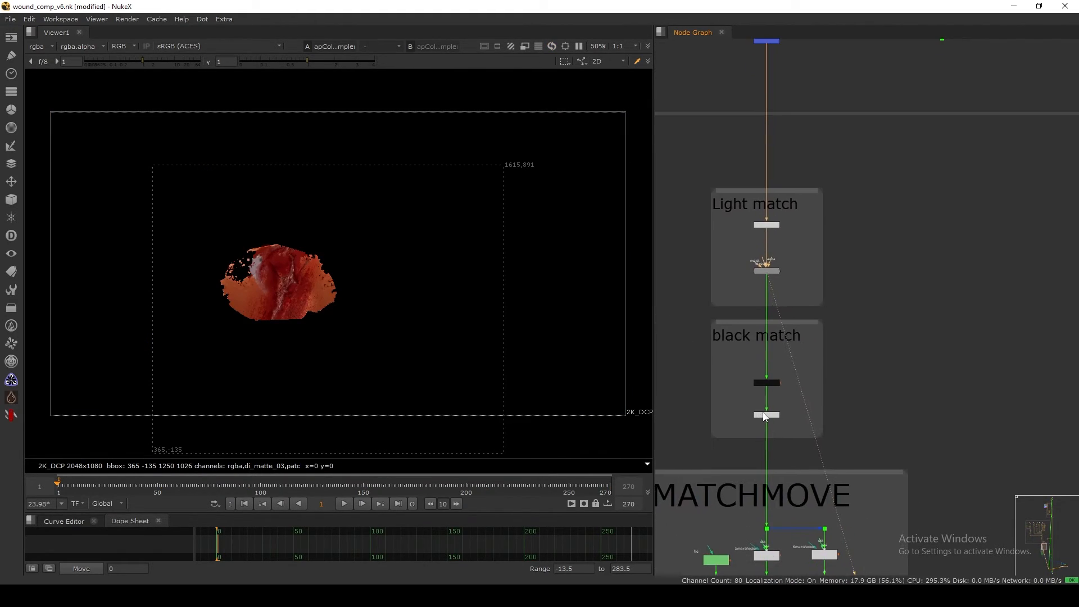
pyautogui.press('1')
# Compare the wound at frame 82 with the Light match color sampler disabled and enabled, then fit the frame.
pyautogui.moveTo(771, 288); pyautogui.dragTo(766, 339, button='middle')
pyautogui.scroll(5, 768, 328)
pyautogui.moveTo(805, 278); pyautogui.dragTo(719, 349)
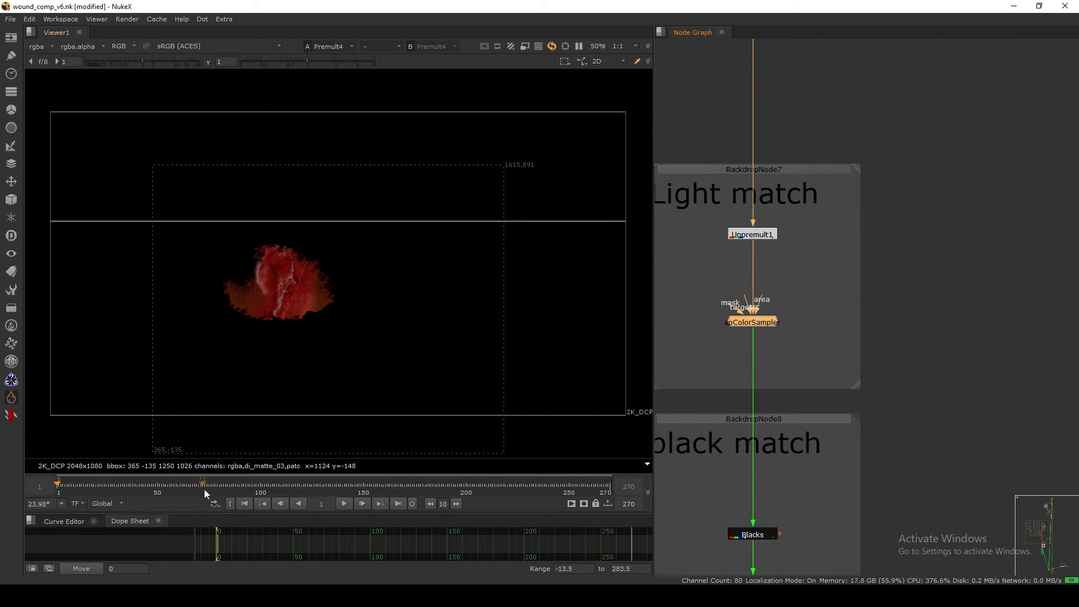
pyautogui.moveTo(204, 489); pyautogui.dragTo(223, 487)
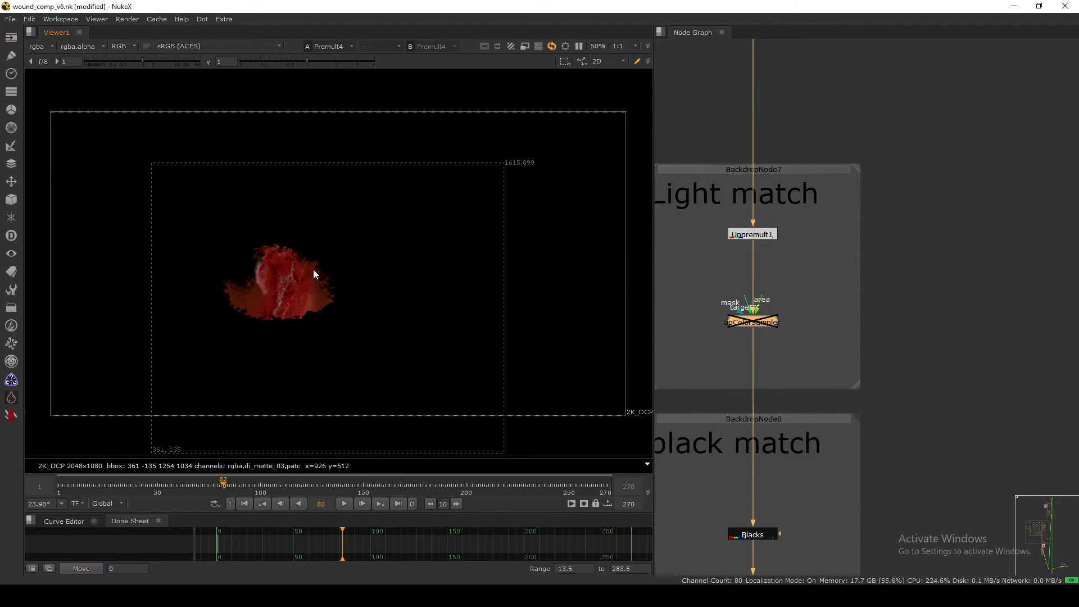
pyautogui.scroll(4, 326, 269)
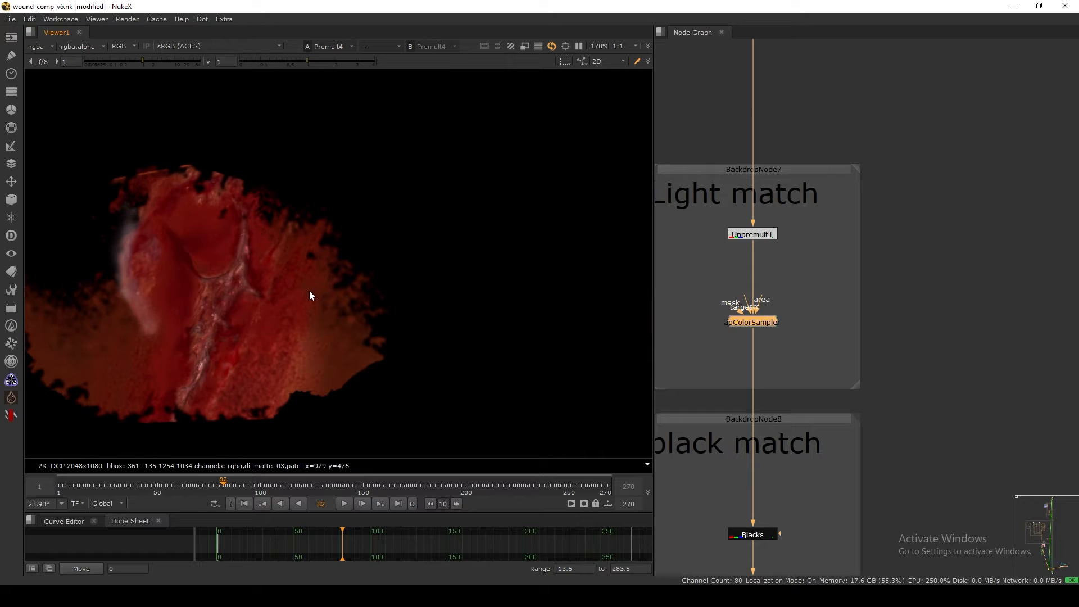
pyautogui.press('f')
pyautogui.scroll(-6, 818, 315)
pyautogui.scroll(5, 776, 325)
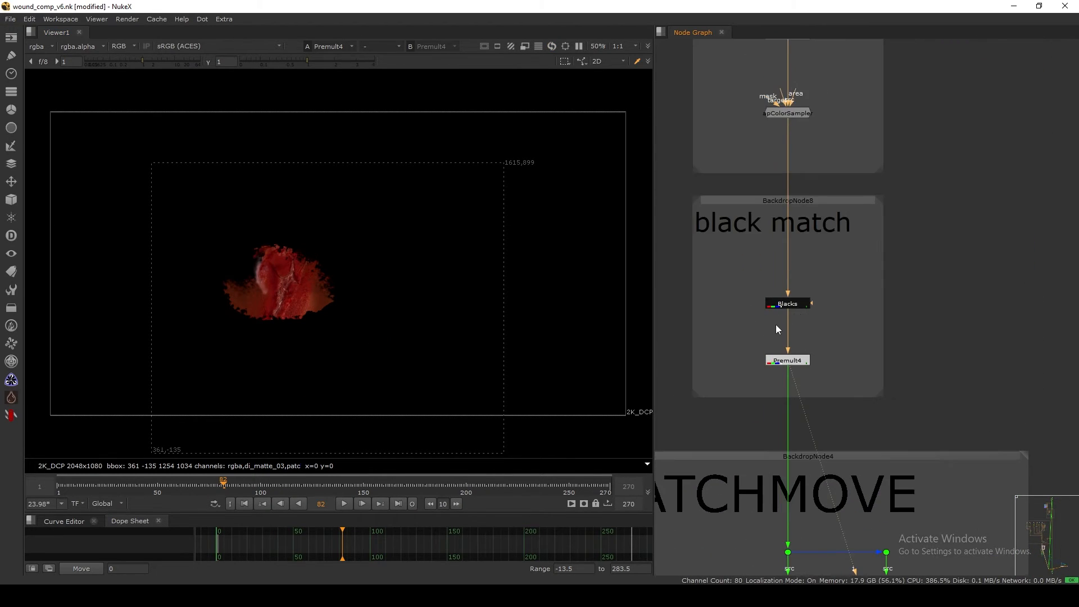
# Raise the viewer gain, compare the wound with the Blacks node disabled and enabled, then reset the gain and fit the frame.
pyautogui.click(786, 304)
pyautogui.click(173, 60)
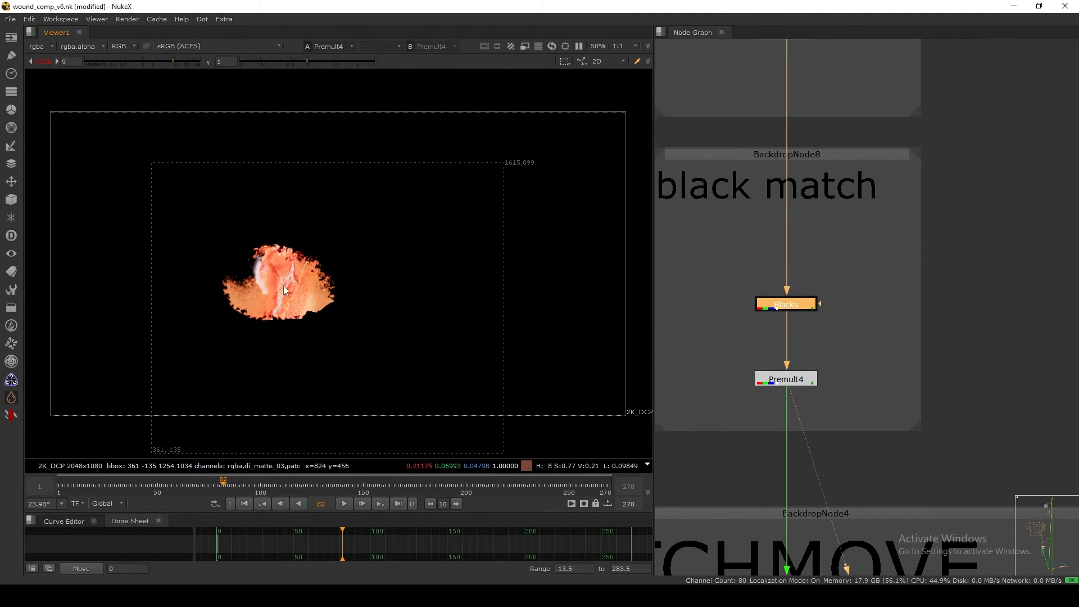
pyautogui.scroll(7, 288, 267)
pyautogui.moveTo(288, 267); pyautogui.dragTo(388, 226, button='middle')
pyautogui.click(784, 307)
pyautogui.click(783, 307)
pyautogui.press('d')
pyautogui.press('d')
pyautogui.press('d')
pyautogui.press('d')
pyautogui.press('d')
pyautogui.press('d')
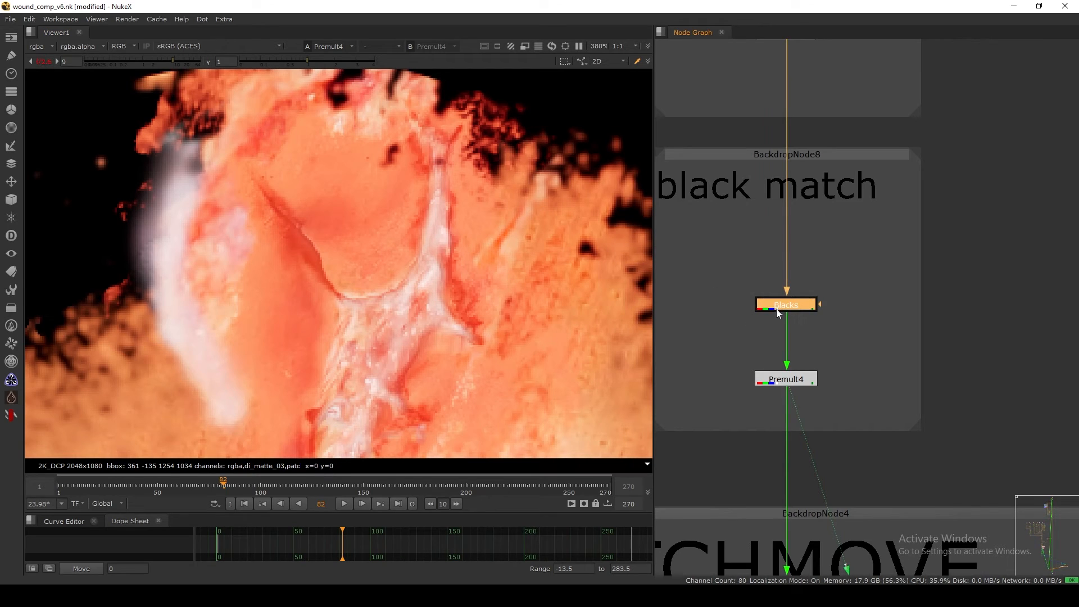
pyautogui.press('f')
pyautogui.click(43, 61)
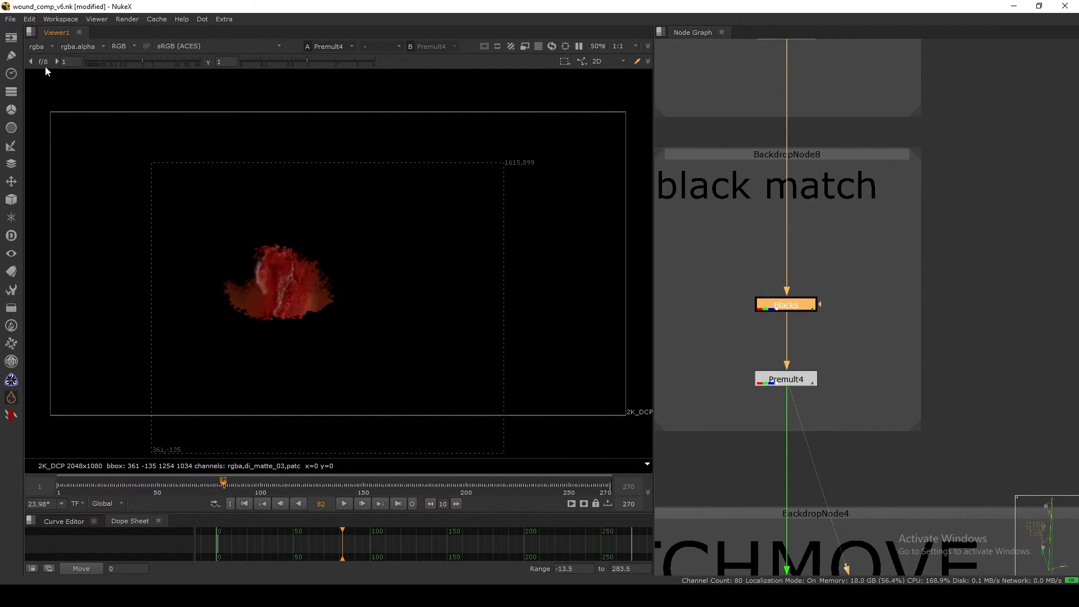
# View the wound element's output within the MATCHMOVE section.
pyautogui.click(770, 349)
pyautogui.scroll(-5, 768, 348)
pyautogui.moveTo(768, 437); pyautogui.dragTo(760, 317, button='middle')
pyautogui.moveTo(763, 393); pyautogui.dragTo(784, 301, button='middle')
pyautogui.scroll(3, 802, 372)
pyautogui.click(784, 395)
pyautogui.press('1')
# View the Dot19 output below the Motion Blur section.
pyautogui.scroll(-2, 757, 422)
pyautogui.moveTo(759, 475); pyautogui.dragTo(745, 367, button='middle')
pyautogui.scroll(-5, 767, 363)
pyautogui.scroll(-2, 746, 453)
pyautogui.click(763, 407)
pyautogui.press('1')
pyautogui.moveTo(836, 442); pyautogui.dragTo(815, 430, button='middle')
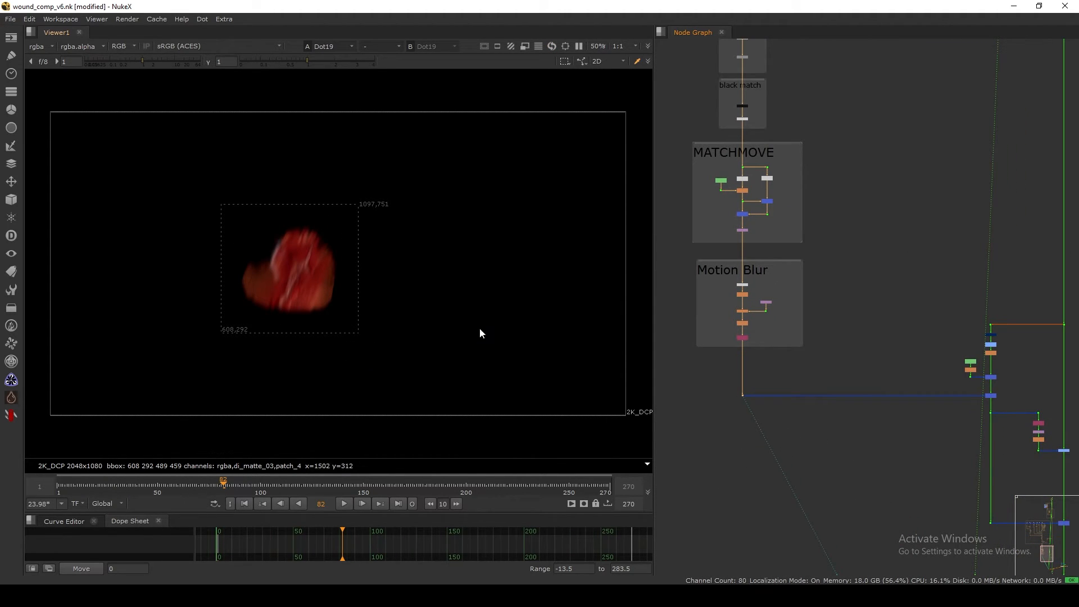
# View the Merge5 output and examine the wound's motion blur over the plate up close.
pyautogui.moveTo(883, 410); pyautogui.dragTo(787, 411, button='middle')
pyautogui.moveTo(944, 504); pyautogui.dragTo(885, 369, button='middle')
pyautogui.click(853, 406)
pyautogui.press('1')
pyautogui.scroll(3, 323, 263)
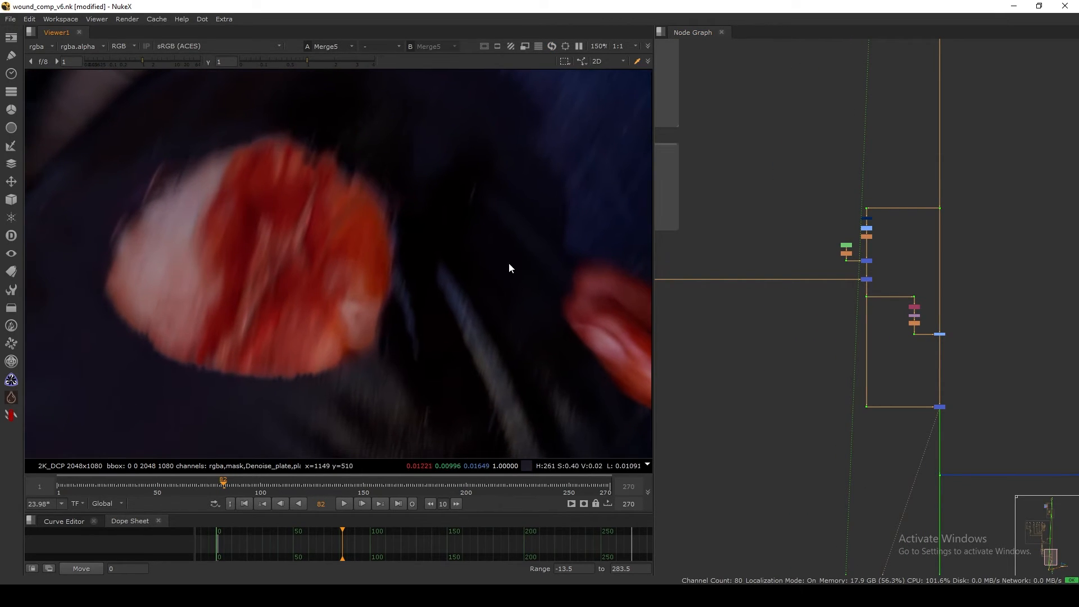
pyautogui.scroll(-3, 837, 308)
# Try a motion amount of 1 on VectorBlur1 in the Motion Blur section and view that node's output.
pyautogui.scroll(5, 747, 236)
pyautogui.doubleClick(750, 237)
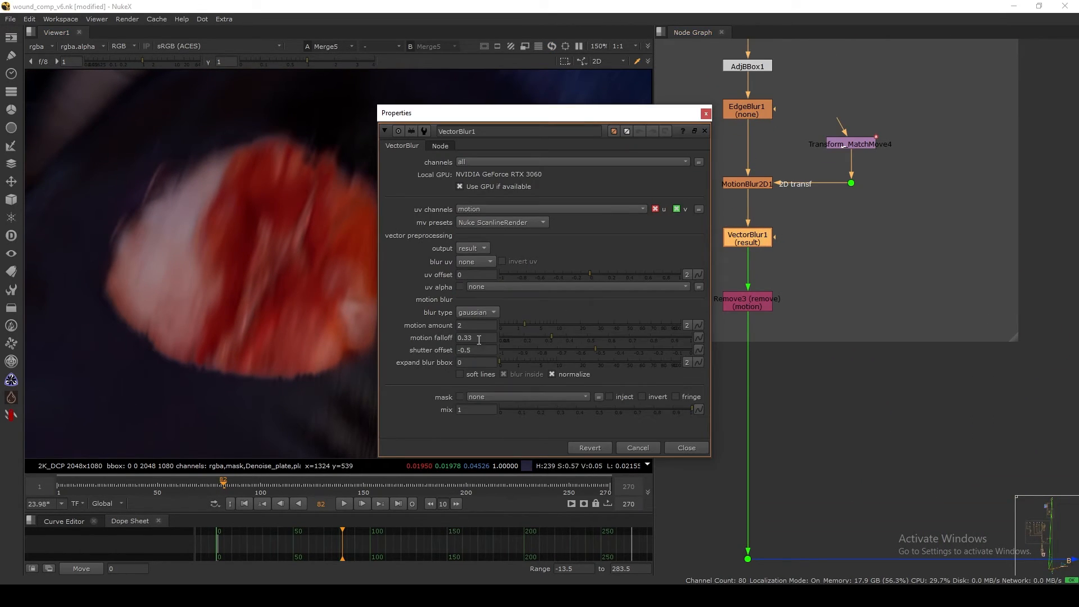
pyautogui.moveTo(585, 113); pyautogui.dragTo(769, 44)
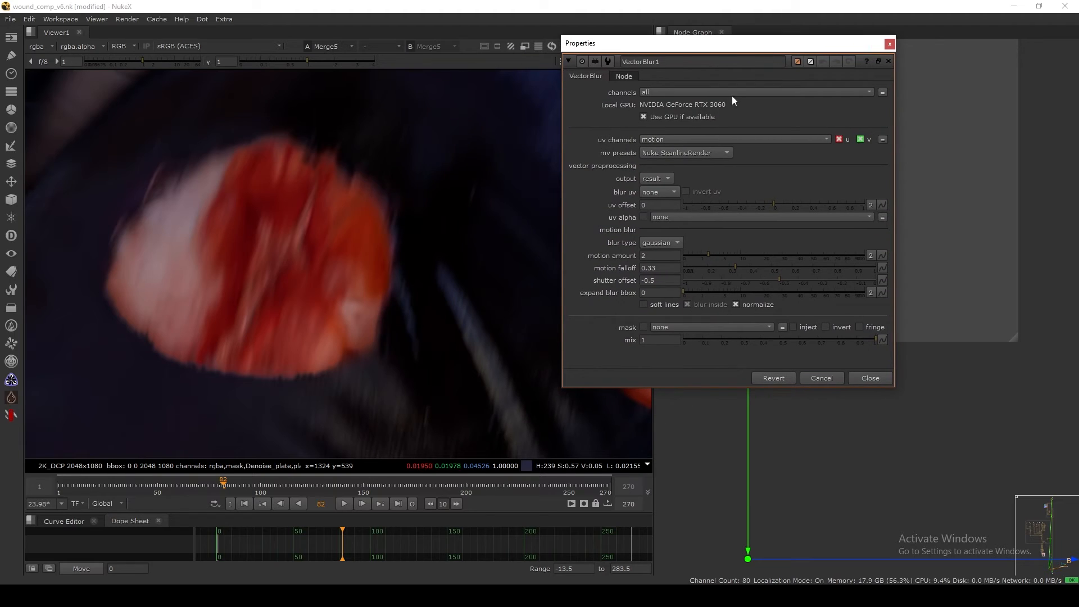
pyautogui.doubleClick(641, 255)
pyautogui.write('1')
pyautogui.press('Return')
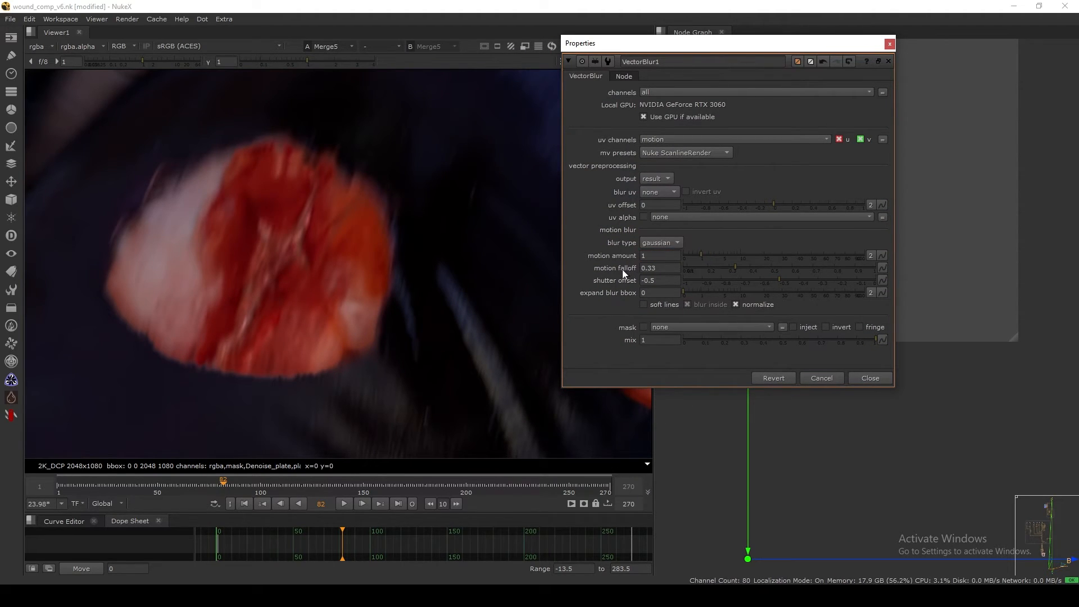
pyautogui.press('1')
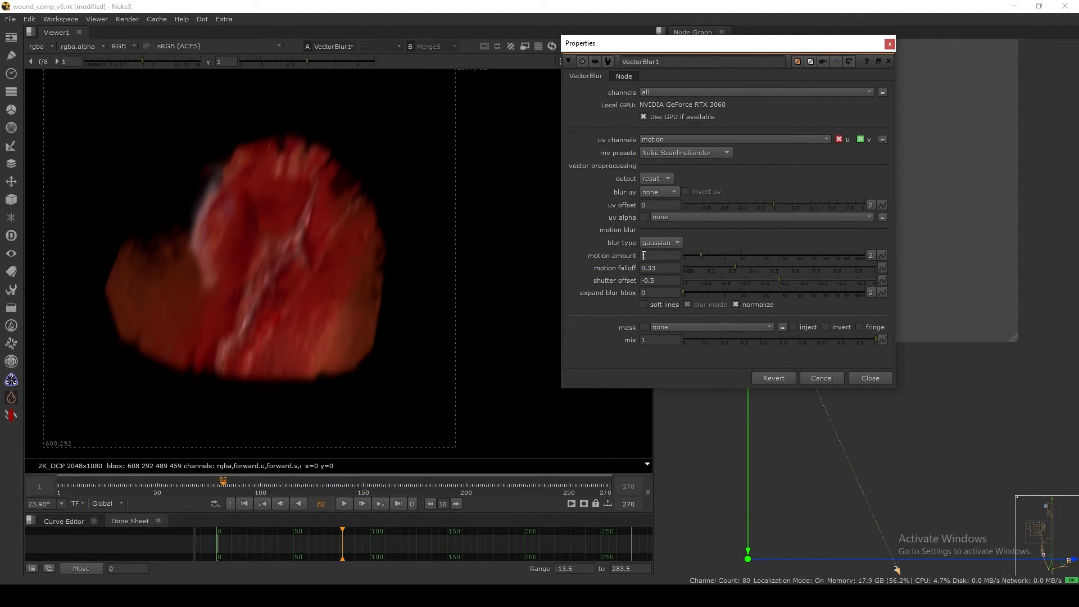
pyautogui.click(868, 377)
# Return the viewer to the full composite at Merge5.
pyautogui.moveTo(951, 464); pyautogui.dragTo(800, 370, button='middle')
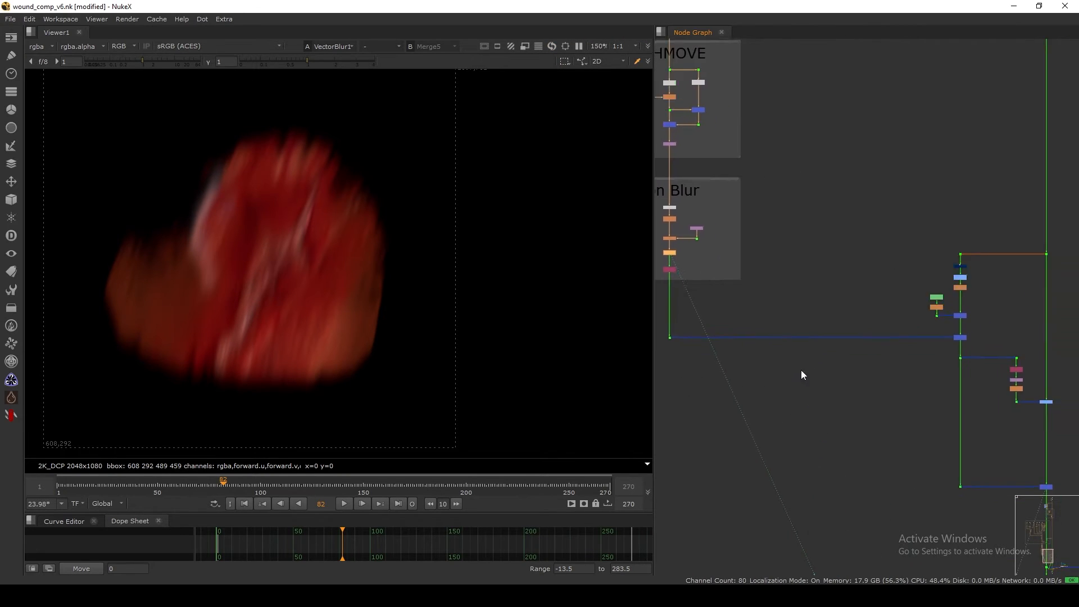
pyautogui.moveTo(964, 437); pyautogui.dragTo(820, 389, button='middle')
pyautogui.click(901, 438)
pyautogui.press('1')
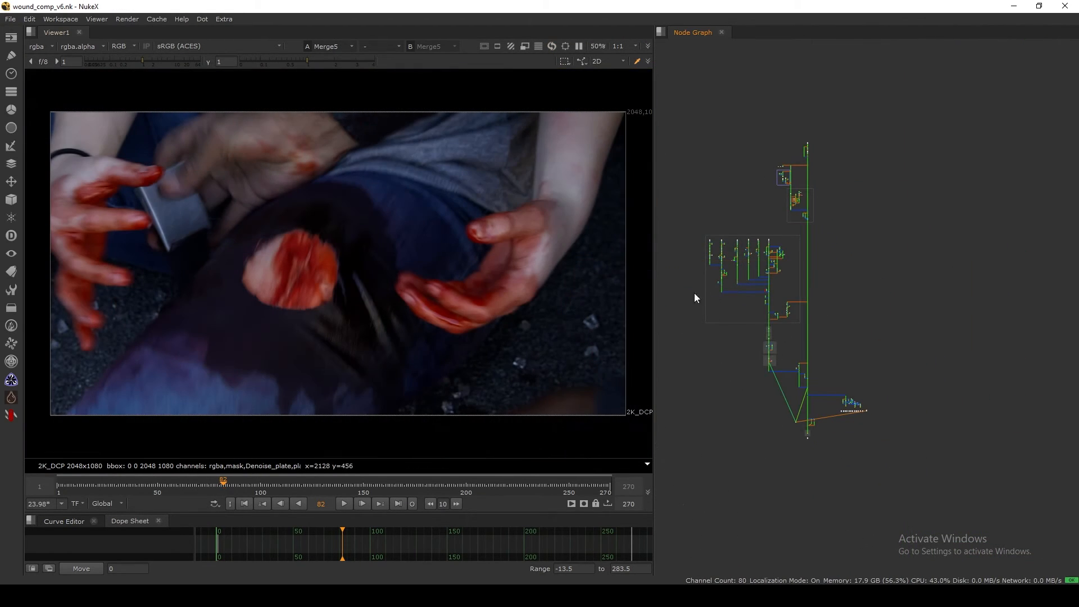
# View the GridWarpTracker output on the main branch of the MATCHMOVE section.
pyautogui.scroll(10, 760, 342)
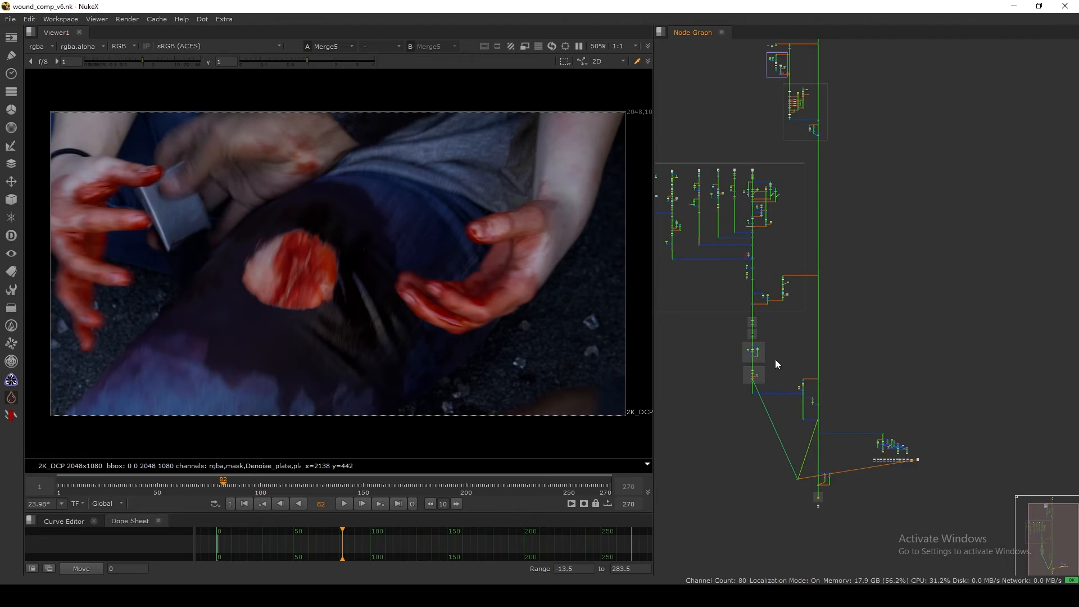
pyautogui.click(808, 261)
pyautogui.press('1')
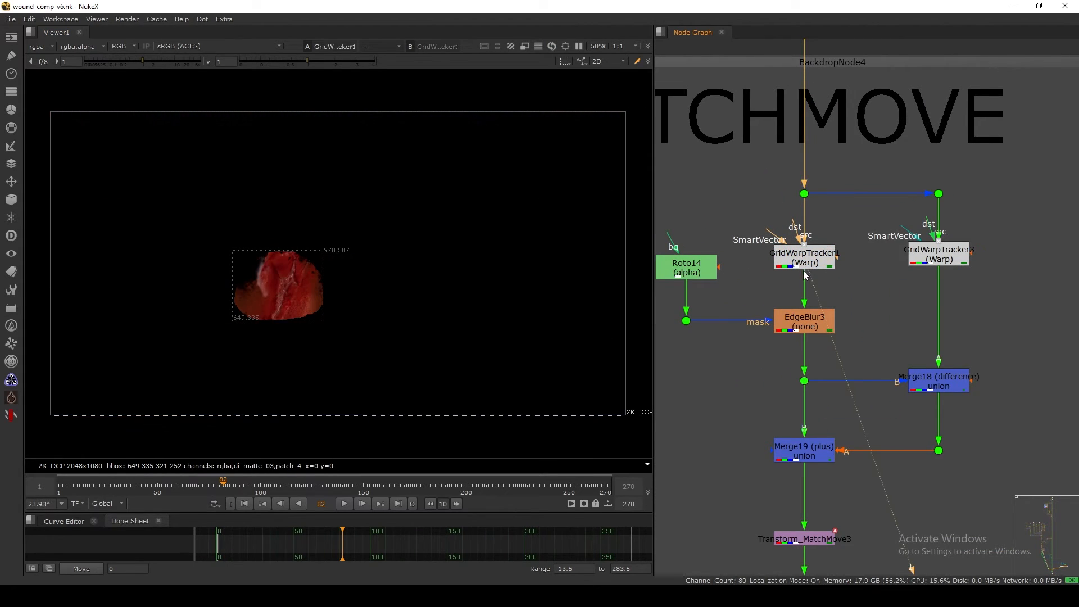
pyautogui.moveTo(809, 271); pyautogui.dragTo(759, 310, button='middle')
pyautogui.middleClick(817, 315)
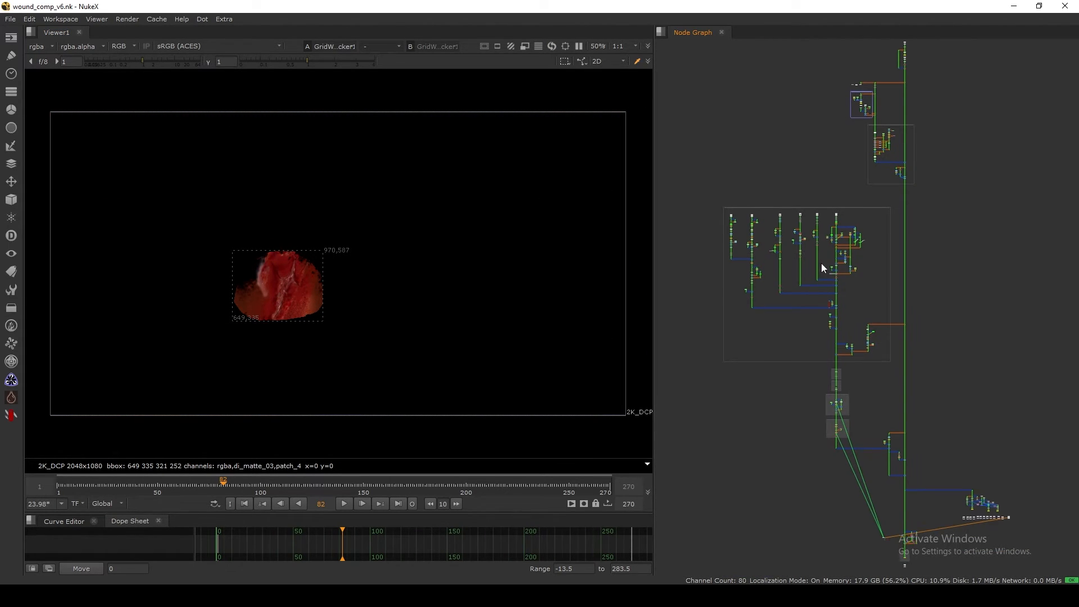
# Place a GridWarpTracker beside the cropped plate branch with its SmartVector input on Dot3, and view the Dot3 output.
pyautogui.scroll(8, 821, 263)
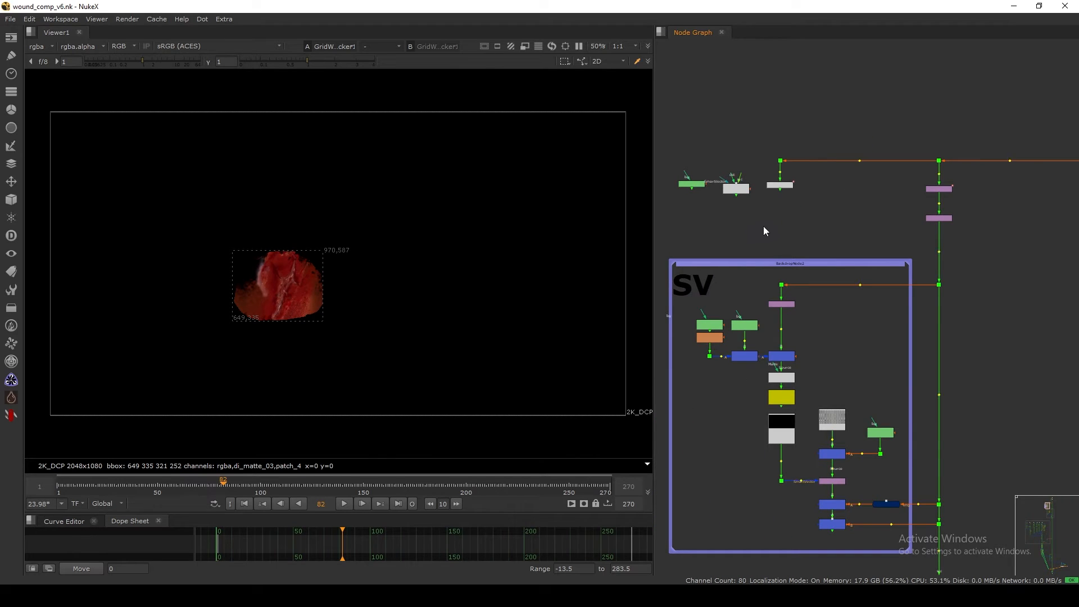
pyautogui.hotkey('ctrl', 'v')
pyautogui.moveTo(747, 202); pyautogui.dragTo(744, 205, button='middle')
pyautogui.moveTo(743, 205); pyautogui.dragTo(742, 373)
pyautogui.moveTo(742, 371); pyautogui.dragTo(642, 333, button='middle')
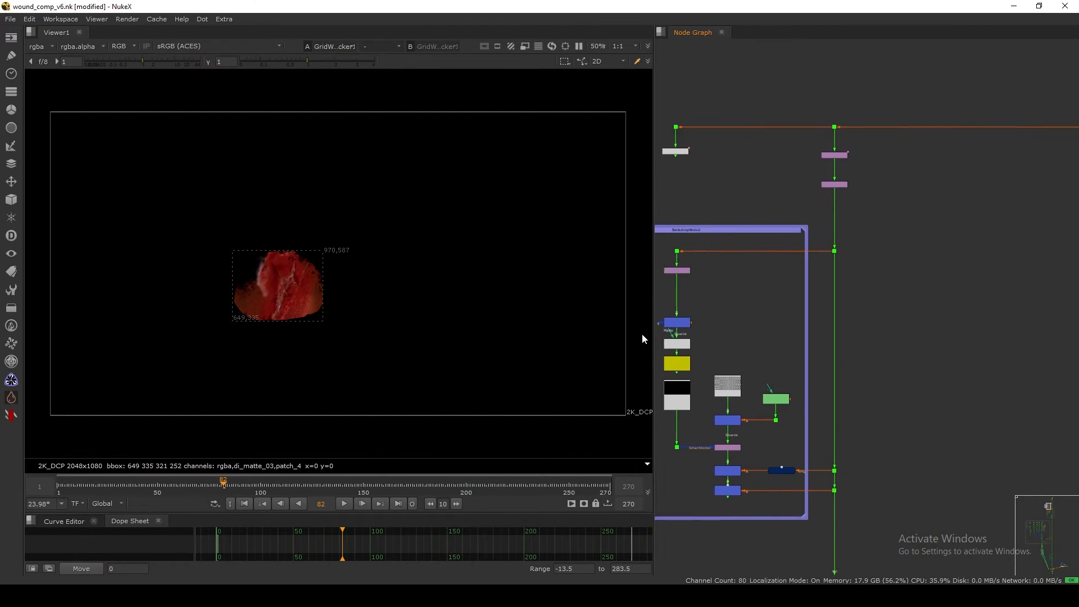
pyautogui.moveTo(641, 332); pyautogui.dragTo(814, 284)
pyautogui.moveTo(814, 284); pyautogui.dragTo(699, 299, button='middle')
pyautogui.moveTo(699, 299); pyautogui.dragTo(672, 237)
pyautogui.click(720, 266)
pyautogui.press('1')
pyautogui.scroll(3, 788, 309)
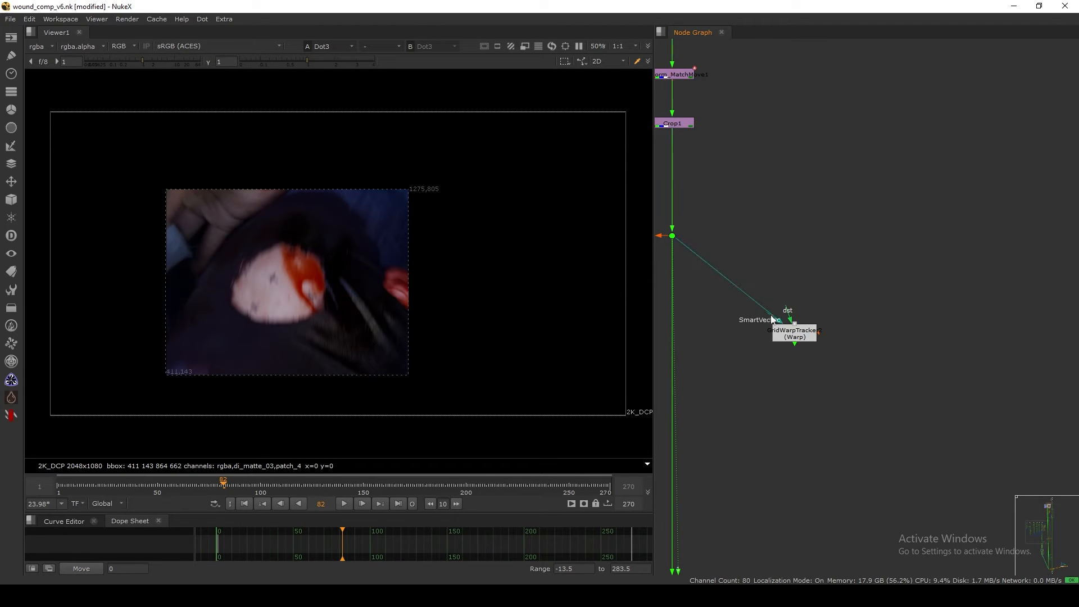
pyautogui.moveTo(794, 337); pyautogui.dragTo(875, 326)
# Branch a new dot sideways from Dot3 and attach a new GridWarpTracker node below it.
pyautogui.hotkey('alt', '.')
pyautogui.click(861, 338)
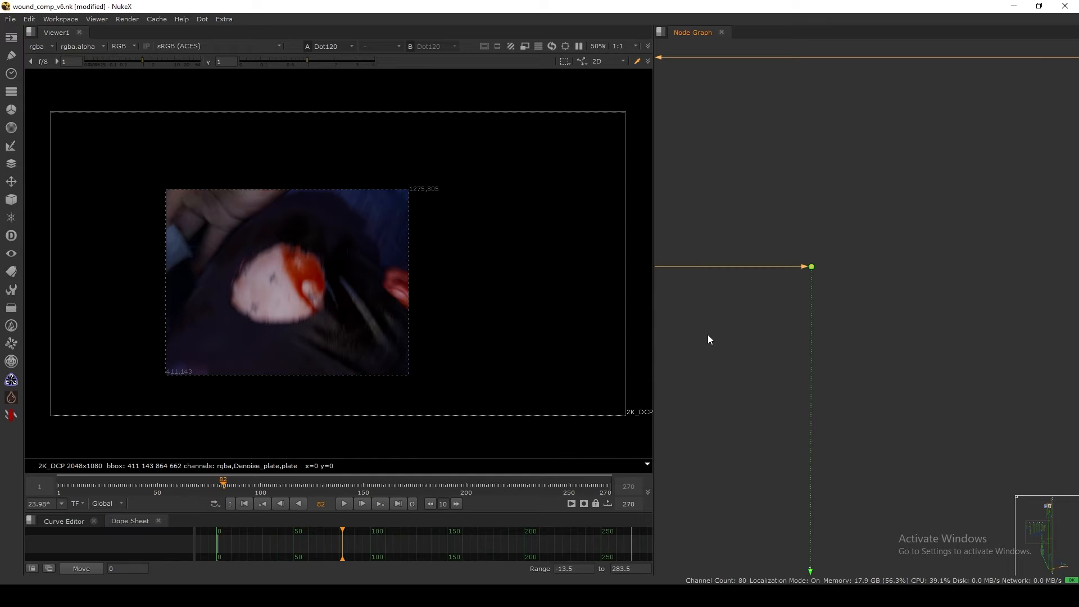
pyautogui.press('Tab')
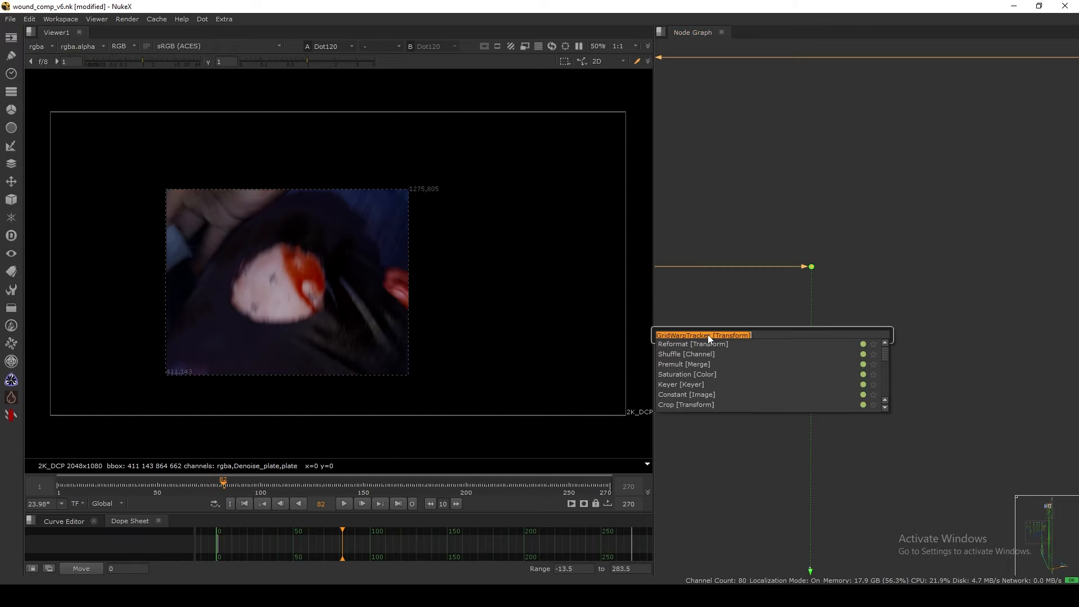
pyautogui.write('gridw')
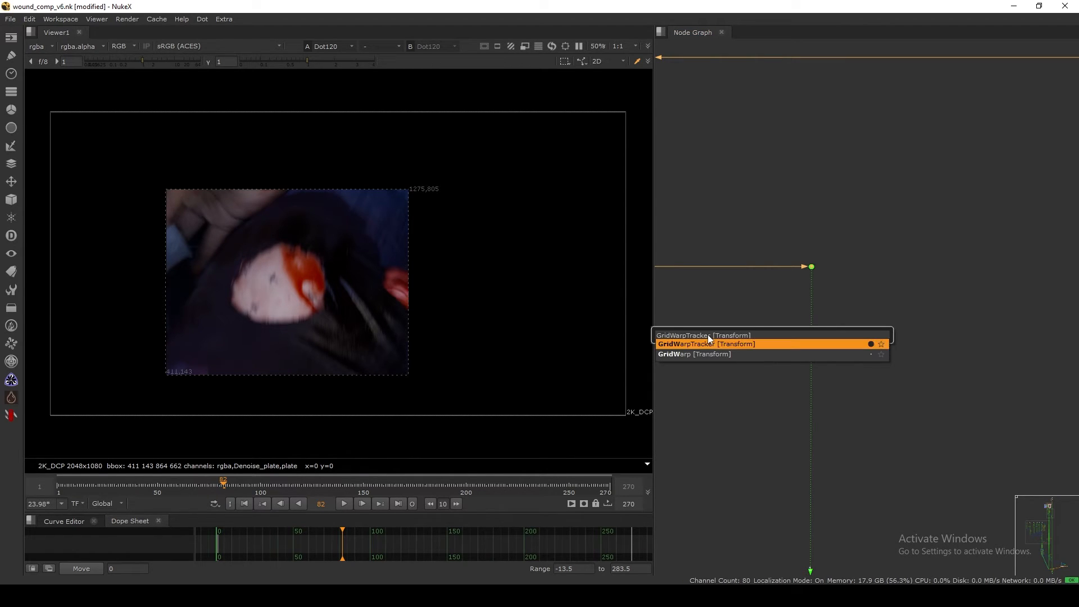
pyautogui.press('Return')
pyautogui.click(879, 411)
pyautogui.scroll(3, 772, 306)
pyautogui.moveTo(772, 308); pyautogui.dragTo(819, 288, button='middle')
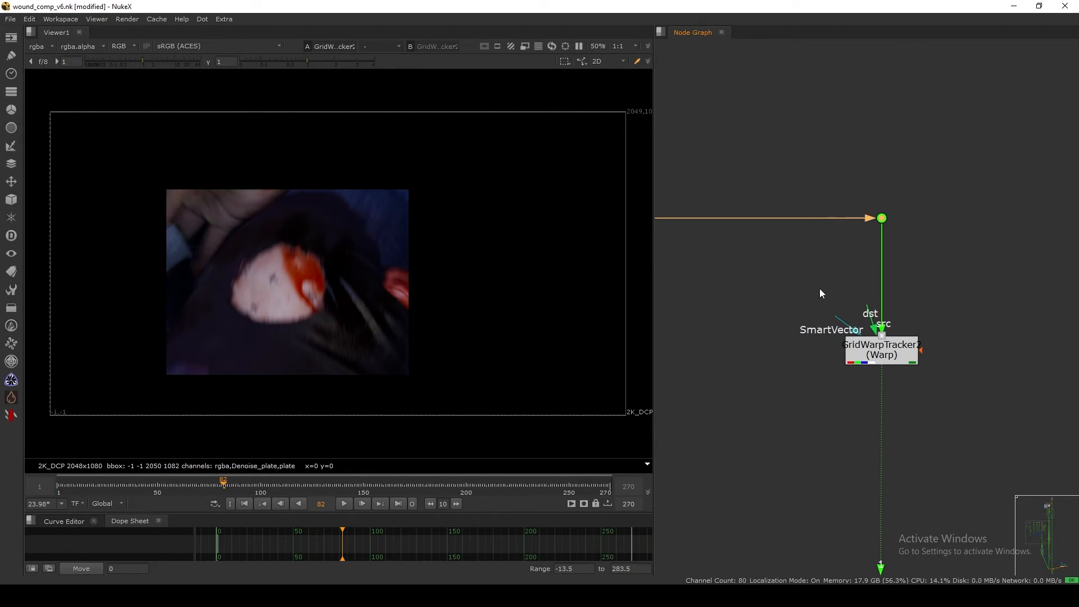
pyautogui.click(820, 290)
# Return to frame 1 and open the properties of the new GridWarpTracker.
pyautogui.click(244, 503)
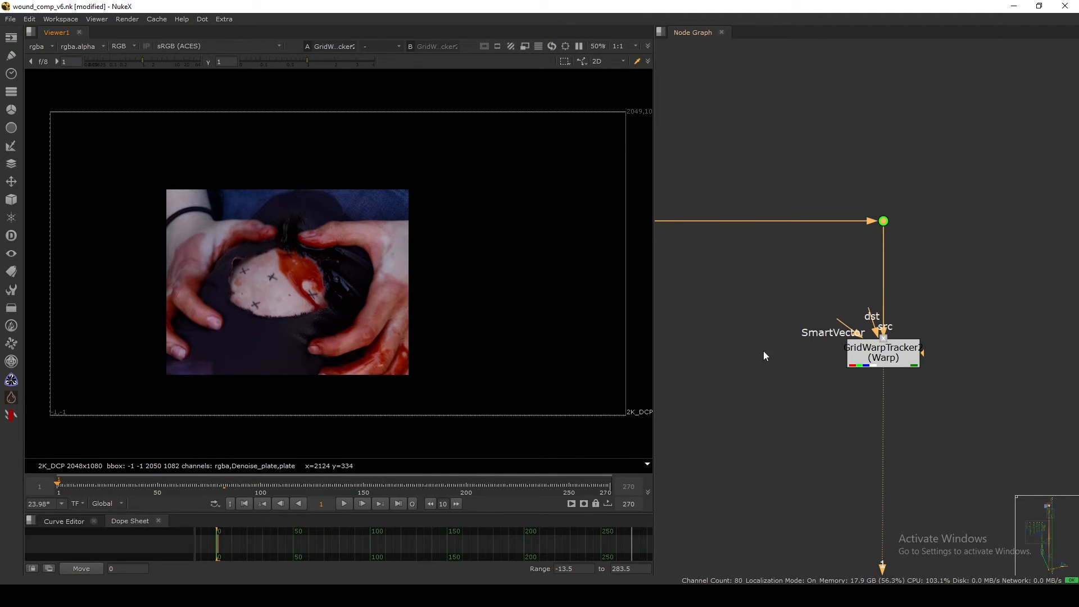
pyautogui.scroll(-5, 837, 317)
pyautogui.moveTo(837, 320); pyautogui.dragTo(897, 221, button='middle')
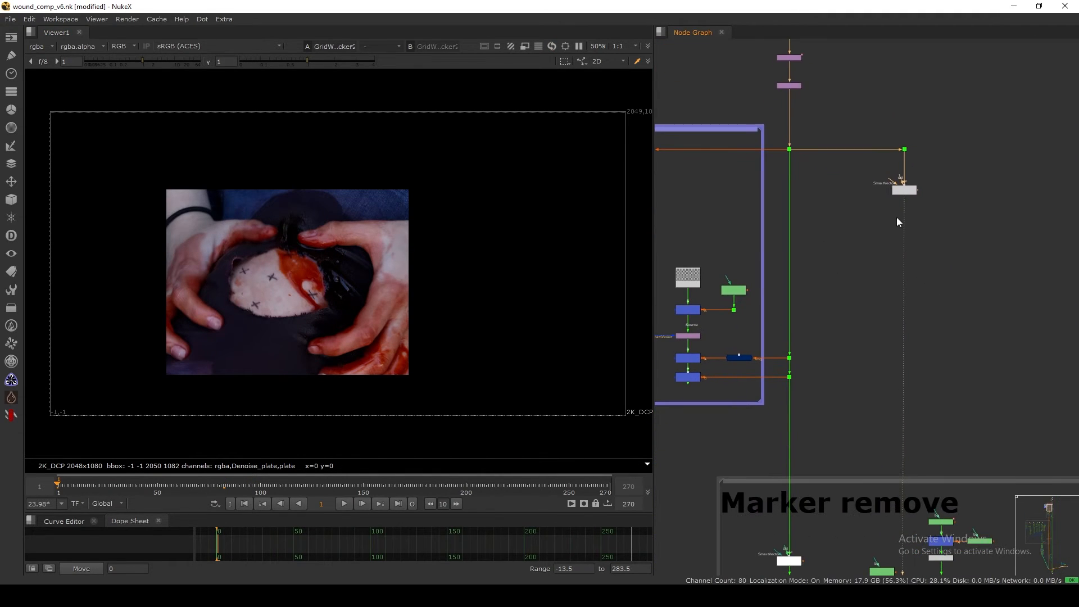
pyautogui.moveTo(908, 194); pyautogui.dragTo(736, 252)
pyautogui.moveTo(797, 285); pyautogui.dragTo(705, 296, button='middle')
pyautogui.moveTo(906, 234); pyautogui.dragTo(906, 165)
pyautogui.doubleClick(906, 165)
pyautogui.moveTo(700, 64); pyautogui.dragTo(752, 39)
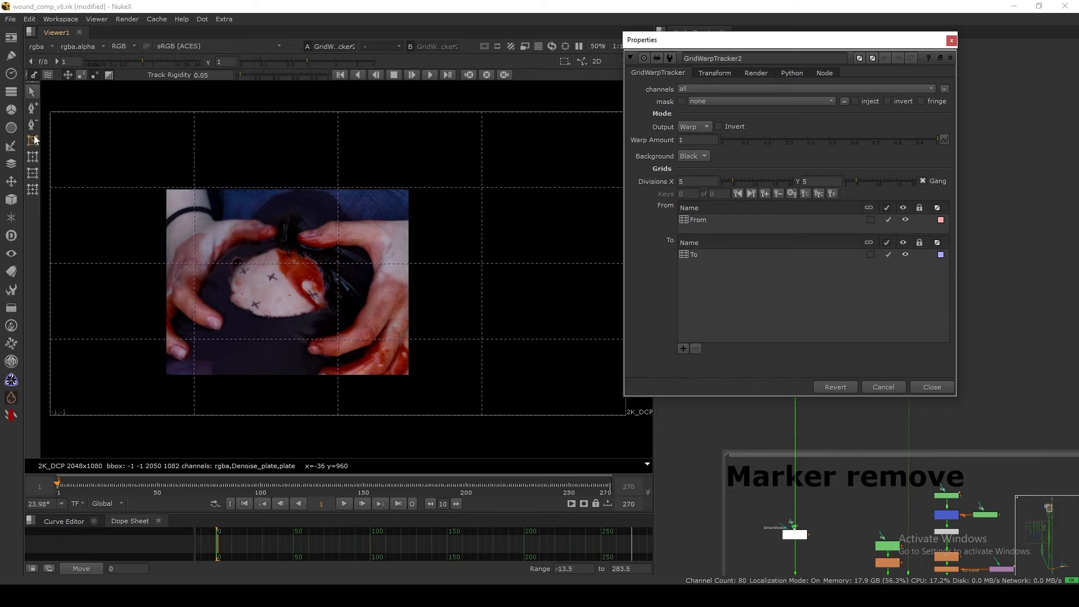
# Draw a 5 by 5 warp grid about 384 by 302 pixels around the exposed knee and set the background to Src.
pyautogui.click(32, 140)
pyautogui.scroll(4, 236, 250)
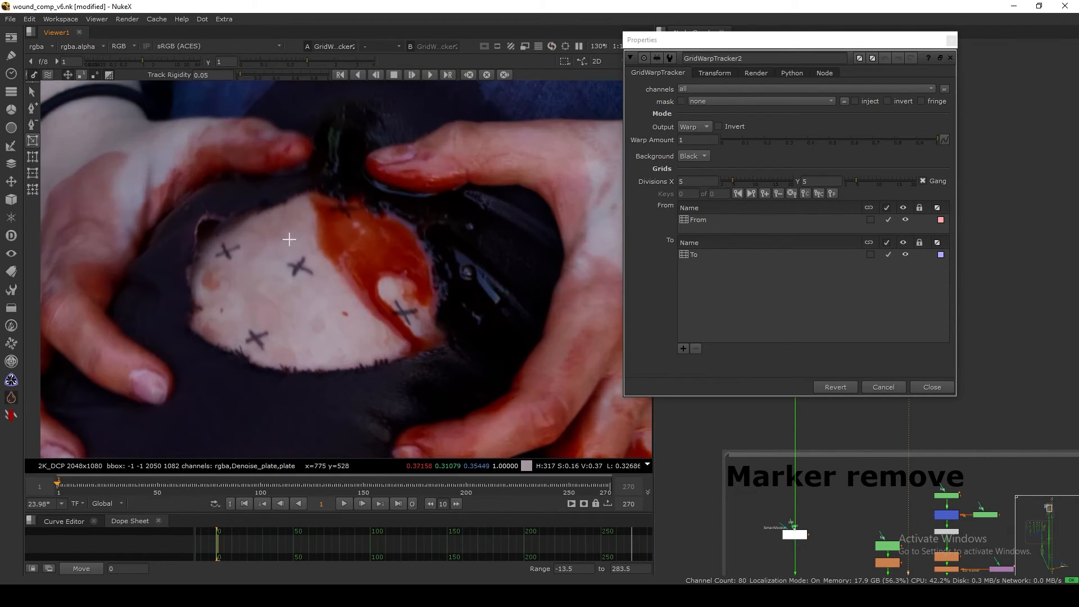
pyautogui.moveTo(456, 167); pyautogui.dragTo(176, 387)
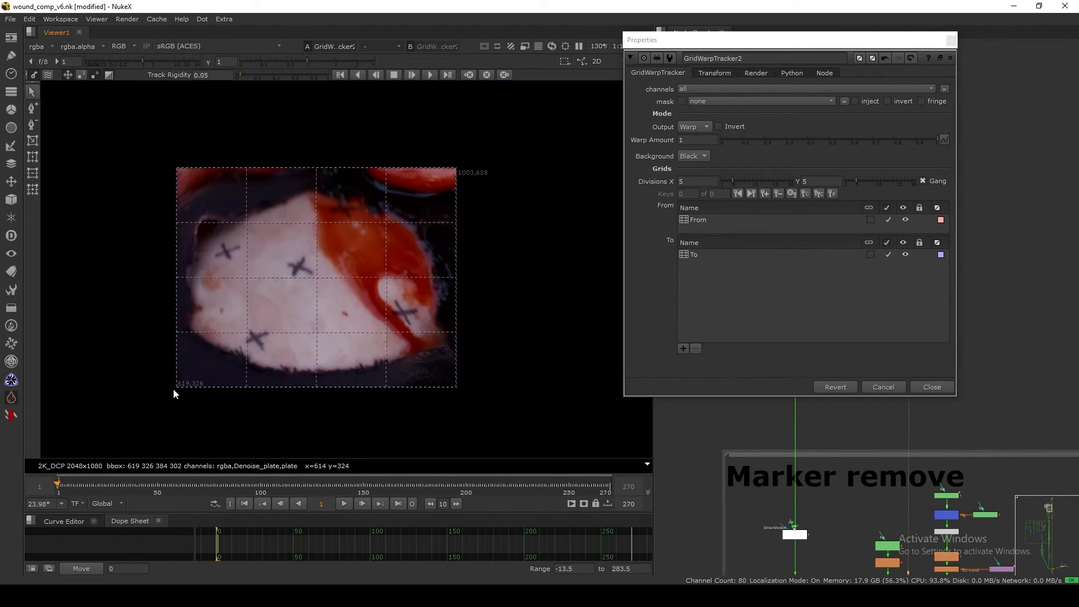
pyautogui.click(686, 159)
pyautogui.click(694, 168)
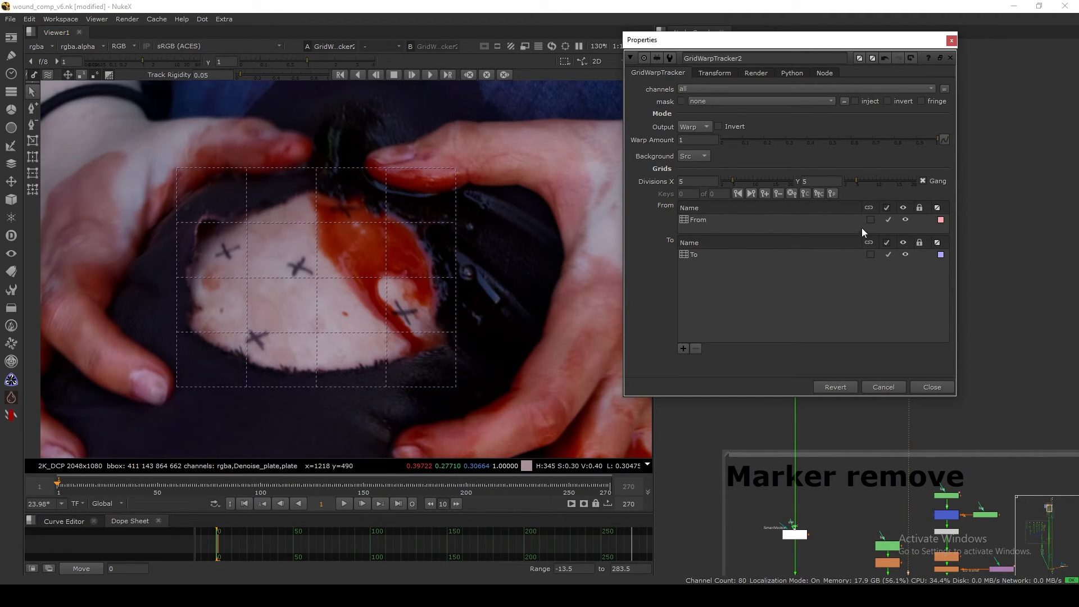
# Link the From grid with the To grid and return the From grid's nudged upper-right corner to its original place.
pyautogui.click(702, 219)
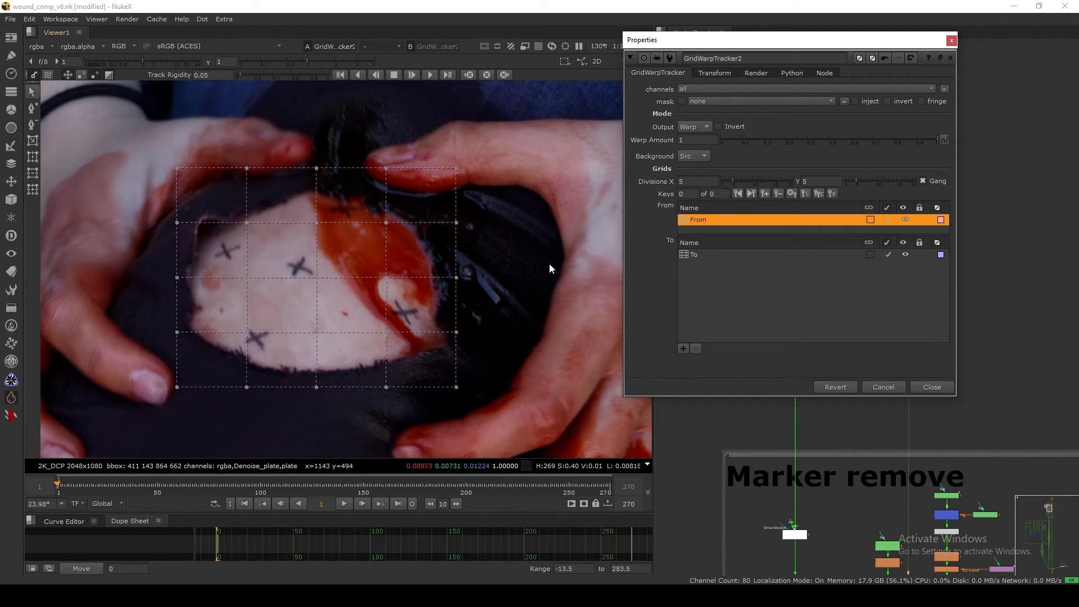
pyautogui.moveTo(456, 169)
pyautogui.mouseDown()
pyautogui.moveTo(445, 195)
pyautogui.moveTo(486, 159)
pyautogui.moveTo(436, 193)
pyautogui.moveTo(465, 178)
pyautogui.mouseUp()
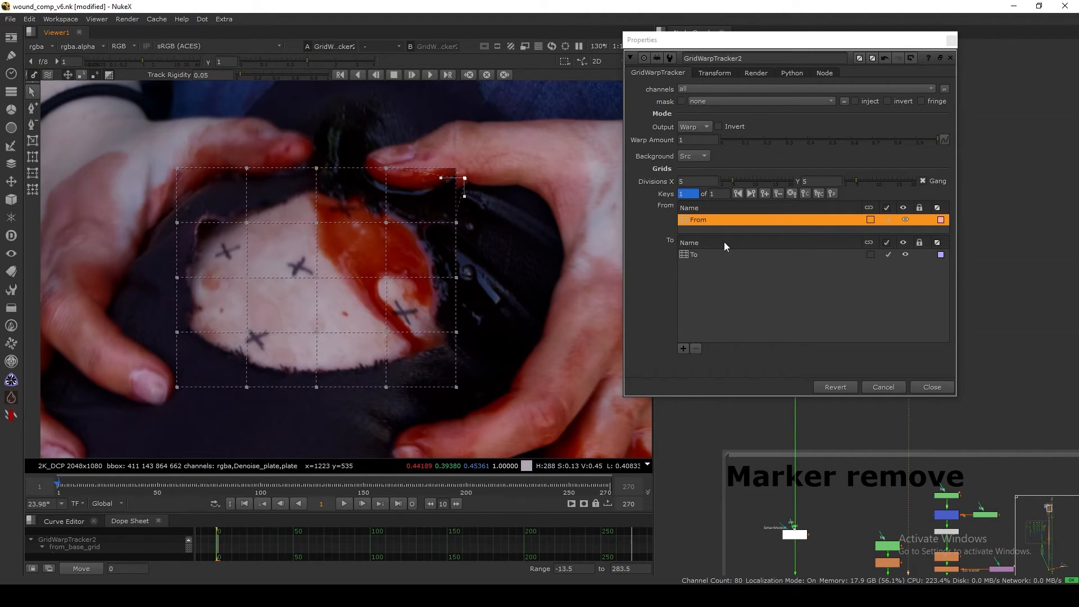
pyautogui.click(869, 220)
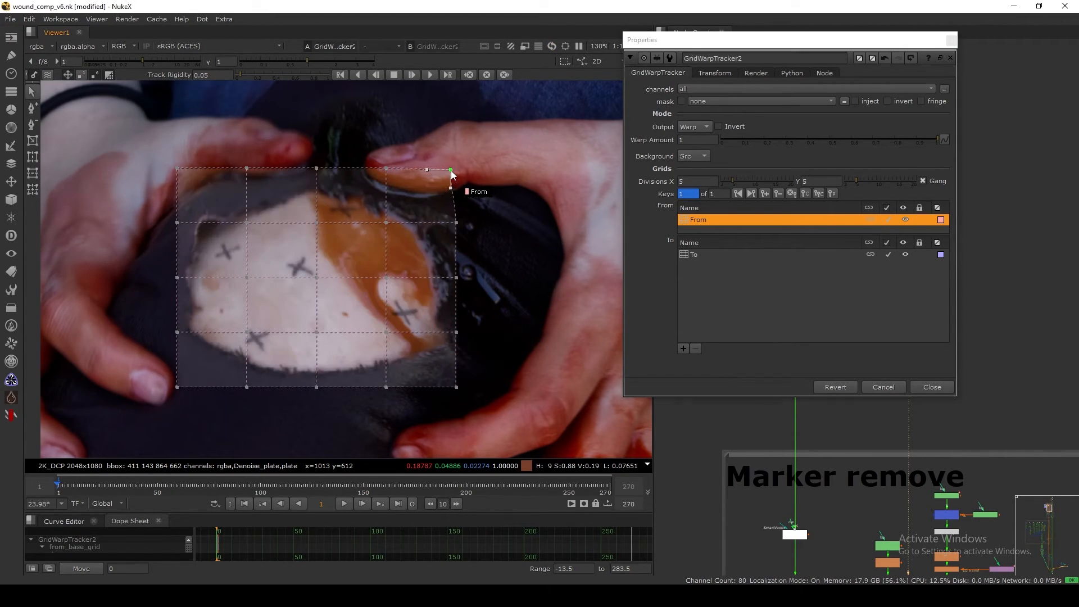
pyautogui.moveTo(451, 171); pyautogui.dragTo(457, 169)
# Reduce the grid divisions to 2 by 2 and pull the upper-right corner and its side tangent in toward the knee's edge.
pyautogui.click(686, 181)
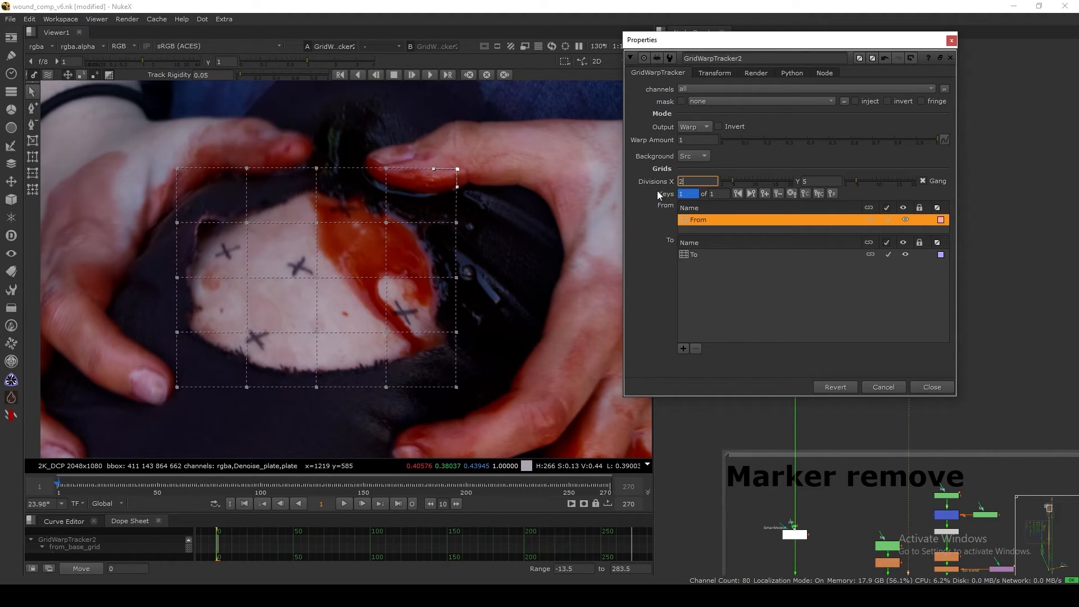
pyautogui.press('Return')
pyautogui.moveTo(525, 115); pyautogui.dragTo(140, 456)
pyautogui.click(455, 169)
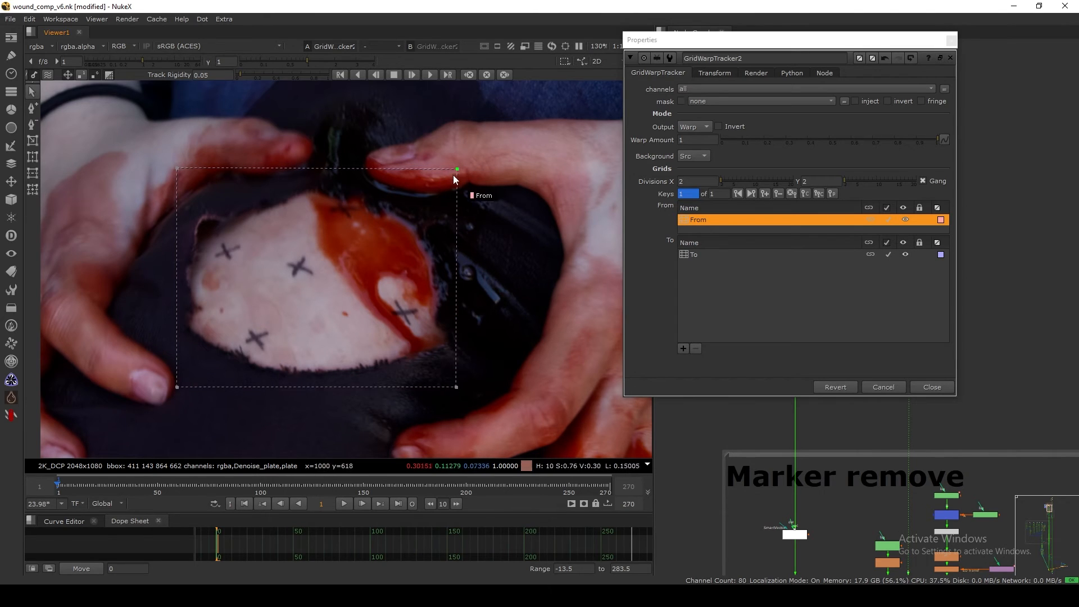
pyautogui.moveTo(455, 170); pyautogui.dragTo(429, 202)
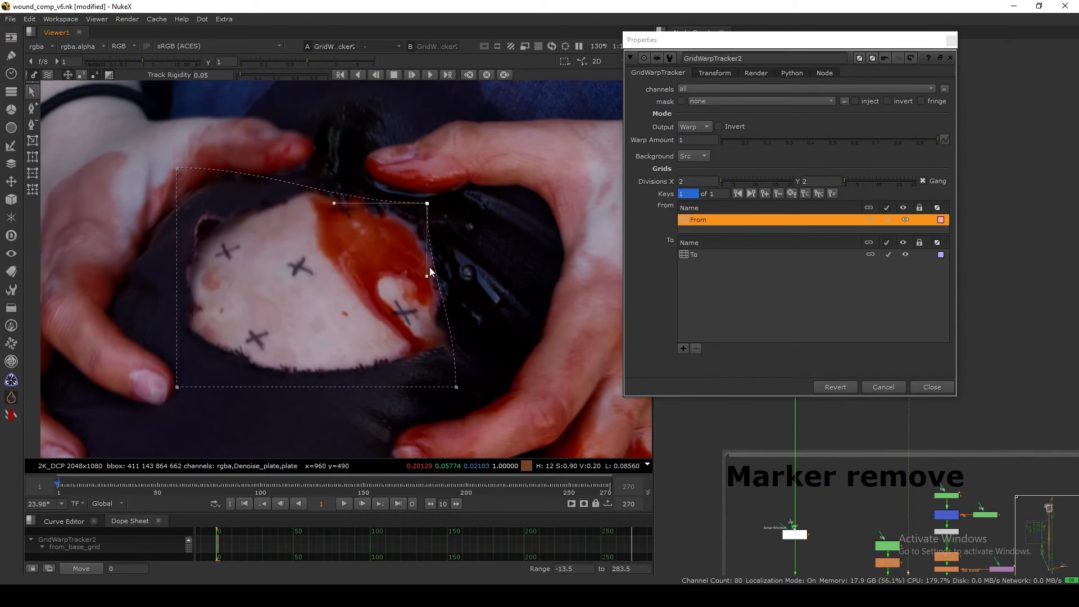
pyautogui.moveTo(428, 275); pyautogui.dragTo(438, 274)
# Raise both lower grid corners and adjust their tangents so the bottom edge bows around the exposed knee.
pyautogui.moveTo(455, 386); pyautogui.dragTo(450, 364)
pyautogui.moveTo(356, 364); pyautogui.dragTo(356, 380)
pyautogui.moveTo(449, 291); pyautogui.dragTo(442, 303)
pyautogui.moveTo(177, 387); pyautogui.dragTo(177, 367)
pyautogui.moveTo(270, 367); pyautogui.dragTo(270, 379)
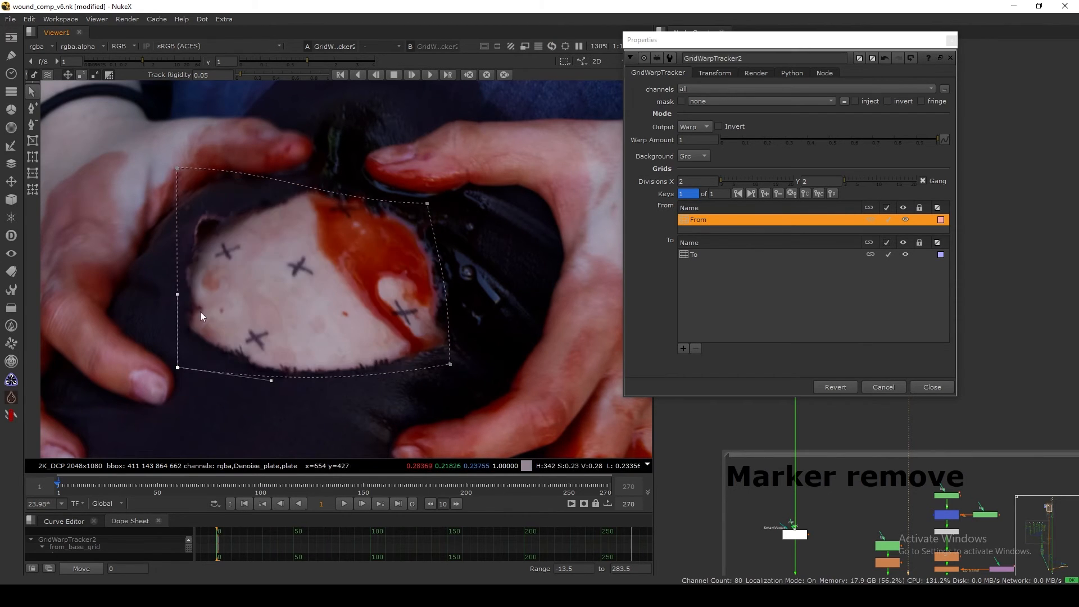
# Pull the grid's upper-left corner inward and bow the top and left edges outward around the knee opening.
pyautogui.moveTo(177, 168); pyautogui.dragTo(190, 200)
pyautogui.moveTo(283, 200); pyautogui.dragTo(287, 175)
pyautogui.moveTo(427, 204); pyautogui.dragTo(424, 205)
pyautogui.moveTo(332, 205); pyautogui.dragTo(349, 180)
pyautogui.click(178, 367)
pyautogui.moveTo(178, 295); pyautogui.dragTo(161, 295)
pyautogui.moveTo(191, 200); pyautogui.dragTo(198, 204)
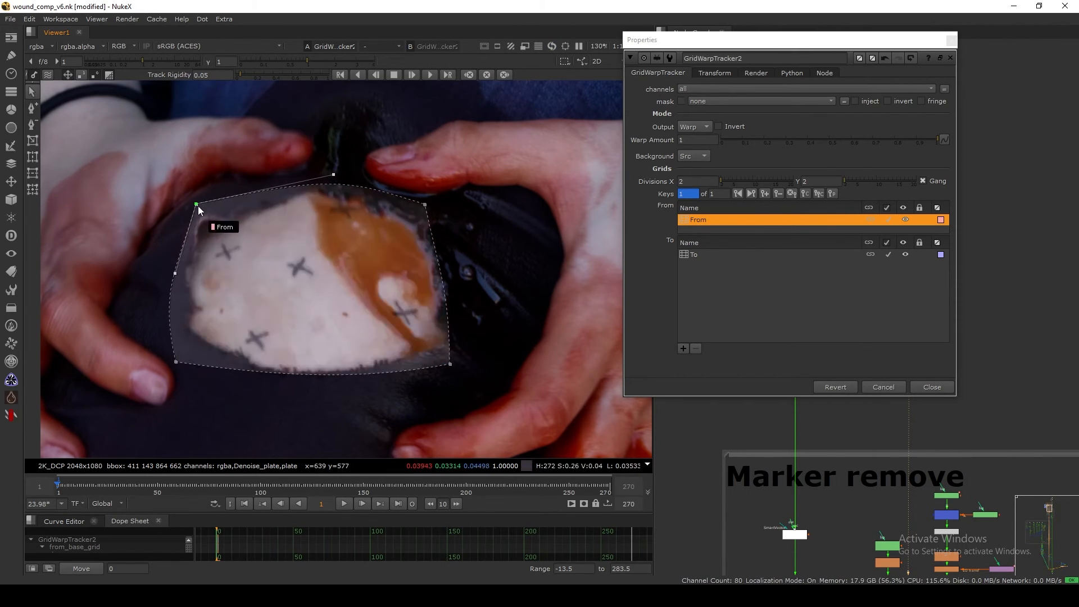
# Fine-tune the grid's two lower corners and bottom-edge tangents to hug the underside of the knee opening.
pyautogui.moveTo(450, 364); pyautogui.dragTo(447, 362)
pyautogui.moveTo(352, 380); pyautogui.dragTo(352, 384)
pyautogui.moveTo(178, 368); pyautogui.dragTo(182, 356)
pyautogui.moveTo(275, 371); pyautogui.dragTo(274, 380)
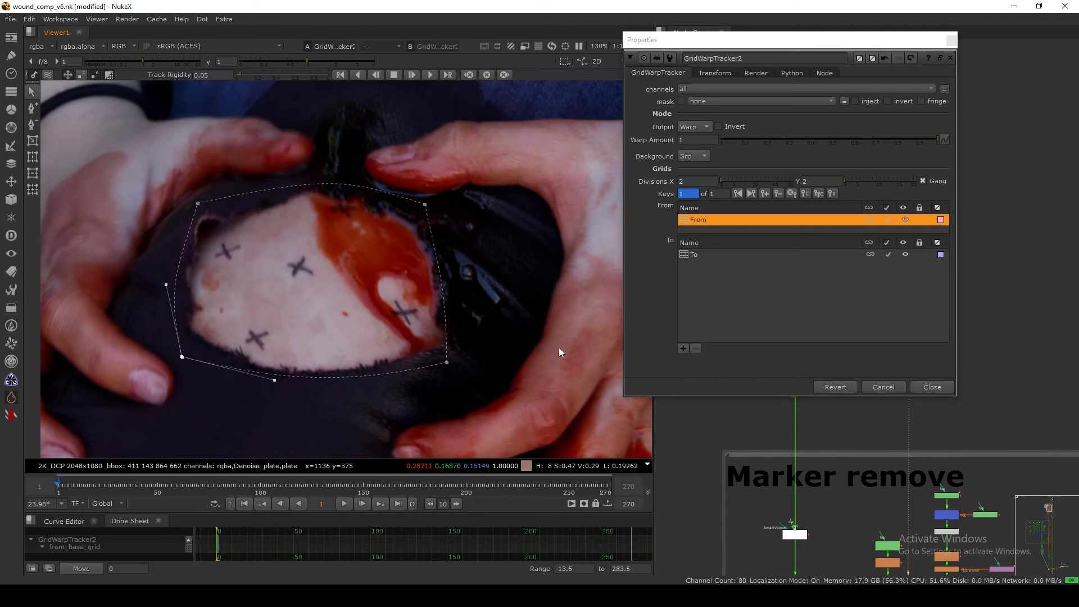
# Set the grid divisions to 4 by 4 and move the To grid's inner top and bottom edge points outward to restore the curved outline.
pyautogui.click(679, 182)
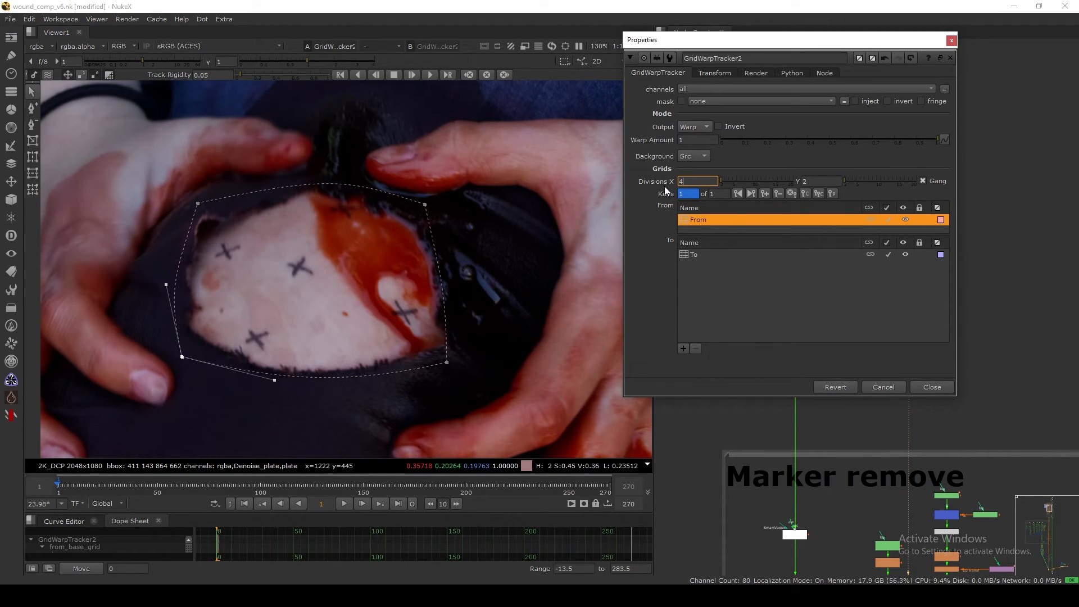
pyautogui.click(708, 276)
pyautogui.click(696, 252)
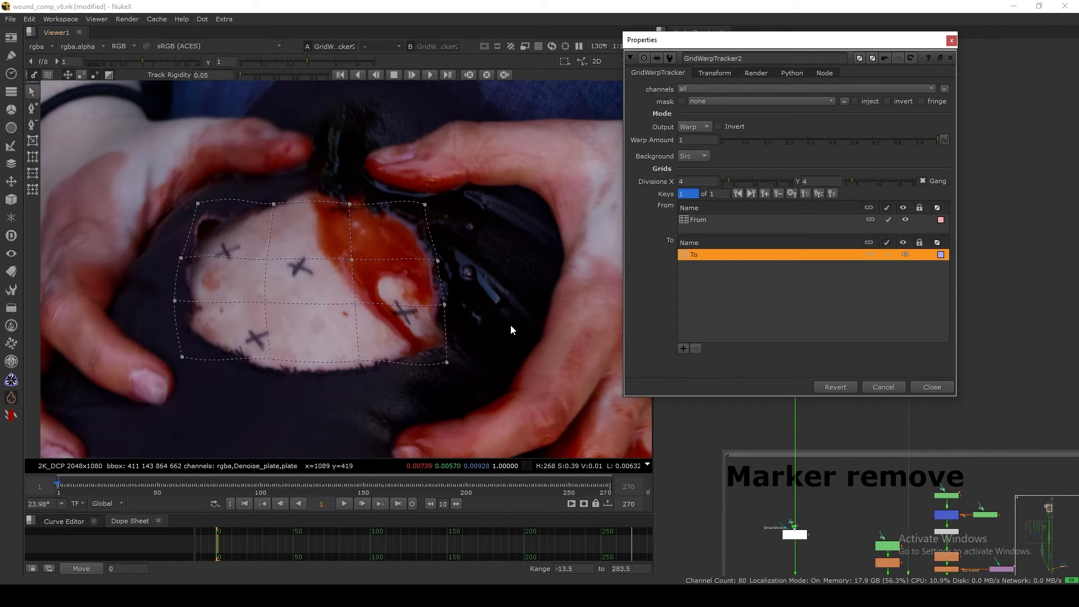
pyautogui.moveTo(360, 361); pyautogui.dragTo(363, 375)
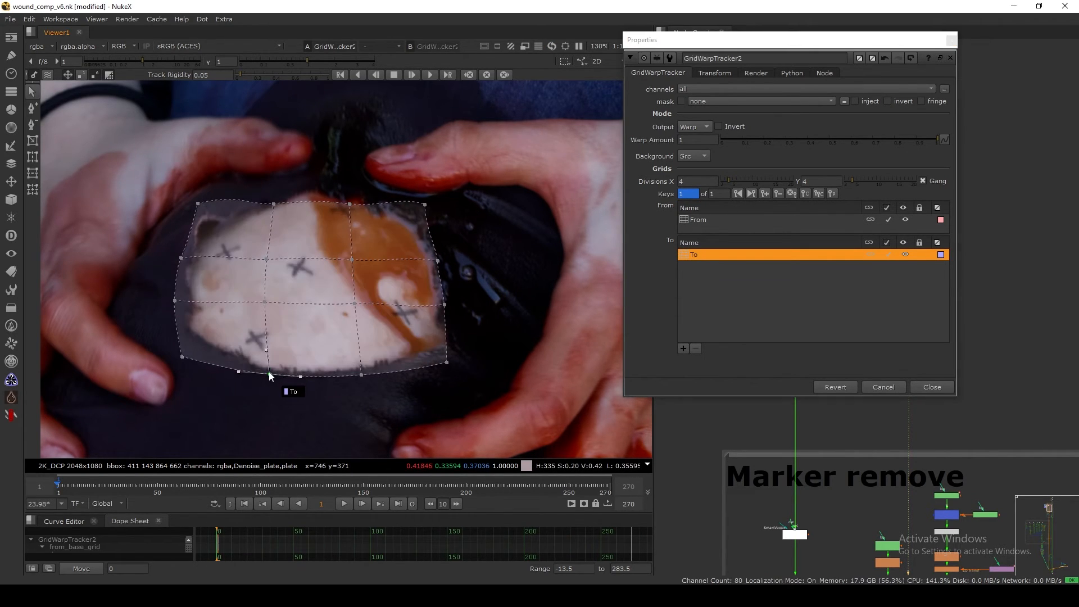
pyautogui.moveTo(273, 205); pyautogui.dragTo(274, 192)
pyautogui.moveTo(352, 204); pyautogui.dragTo(355, 187)
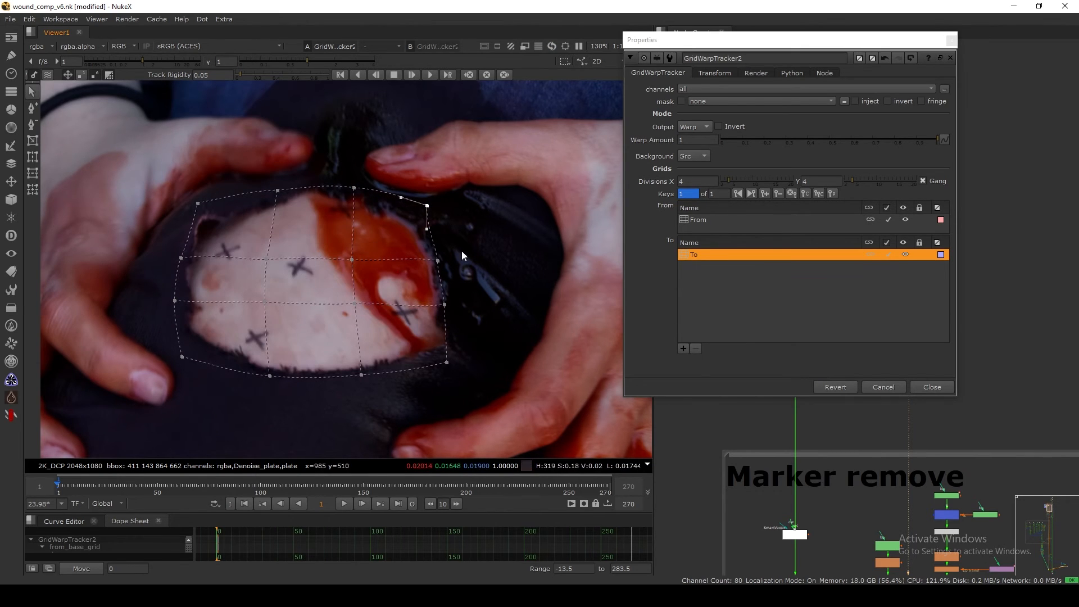
# Select the To grid and track it forward from frame 1, stopping the tracking at frame 80.
pyautogui.click(813, 293)
pyautogui.moveTo(780, 45); pyautogui.dragTo(773, 48)
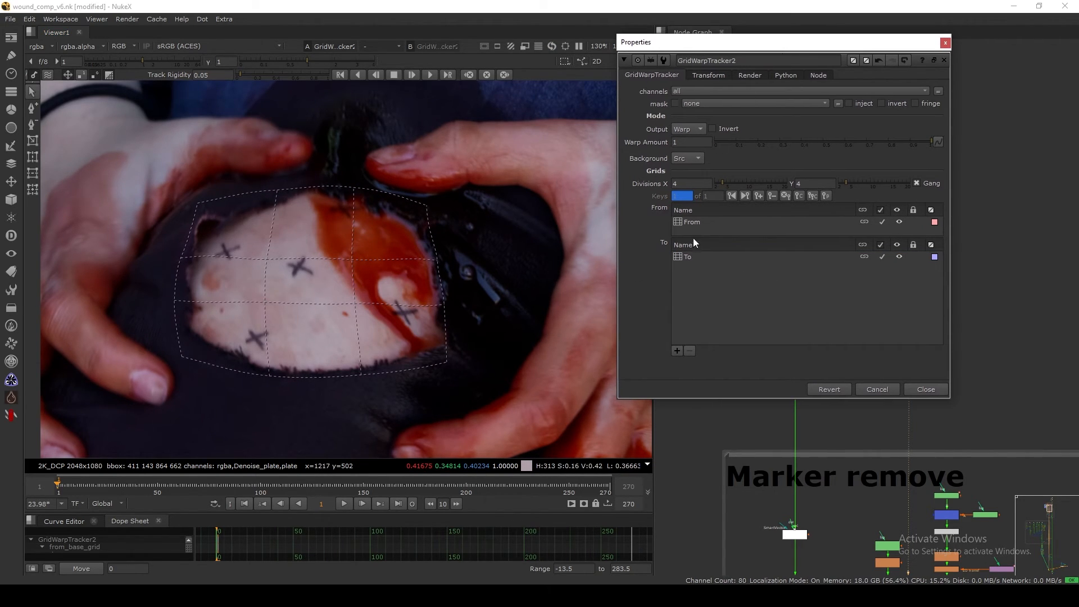
pyautogui.click(693, 223)
pyautogui.click(693, 257)
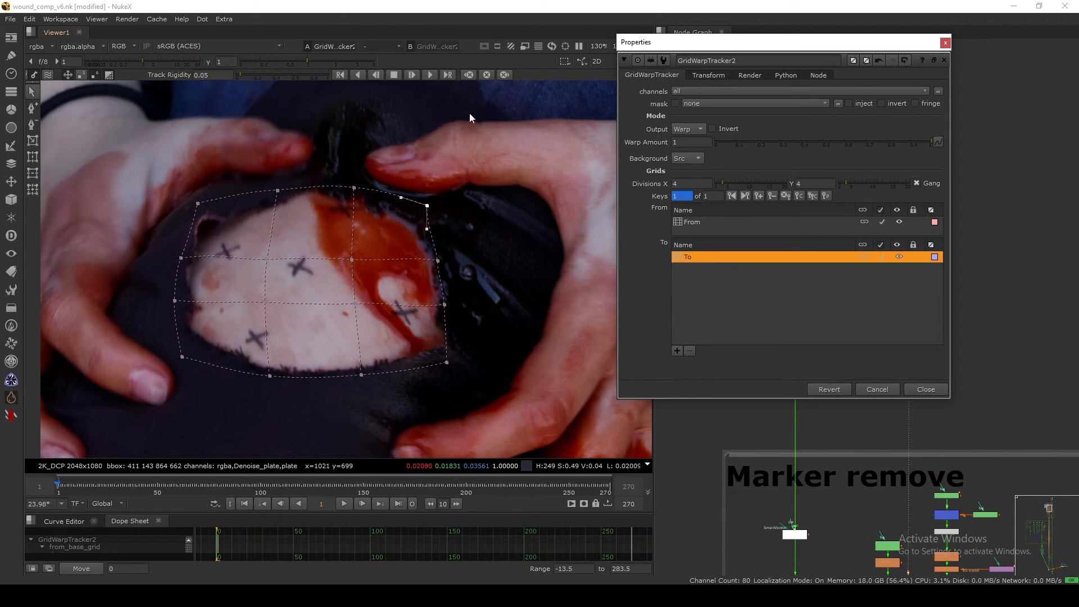
pyautogui.click(429, 75)
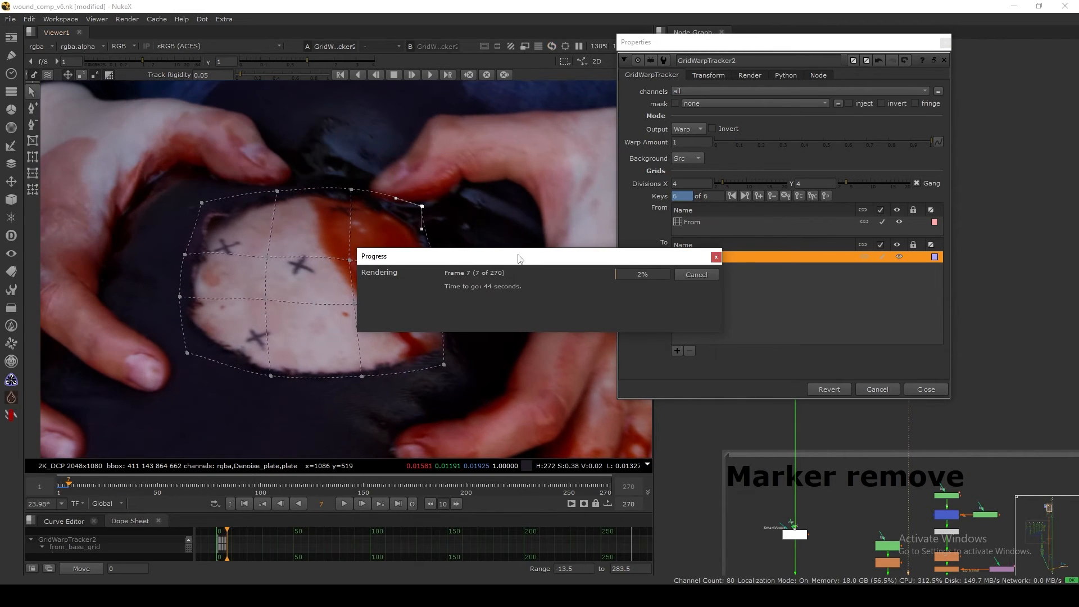
pyautogui.moveTo(518, 258); pyautogui.dragTo(693, 158)
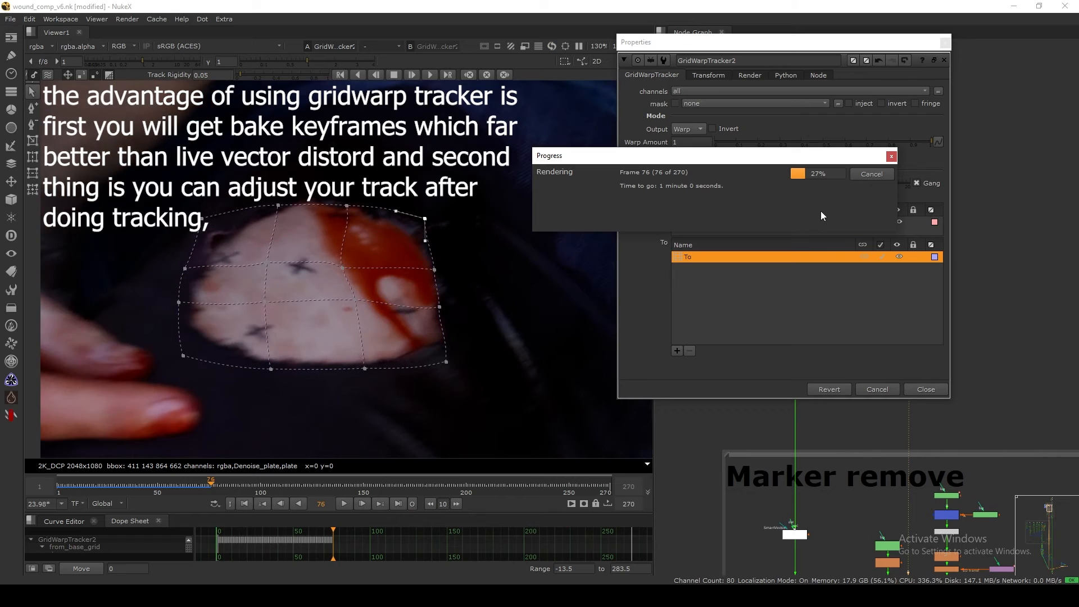
pyautogui.click(871, 174)
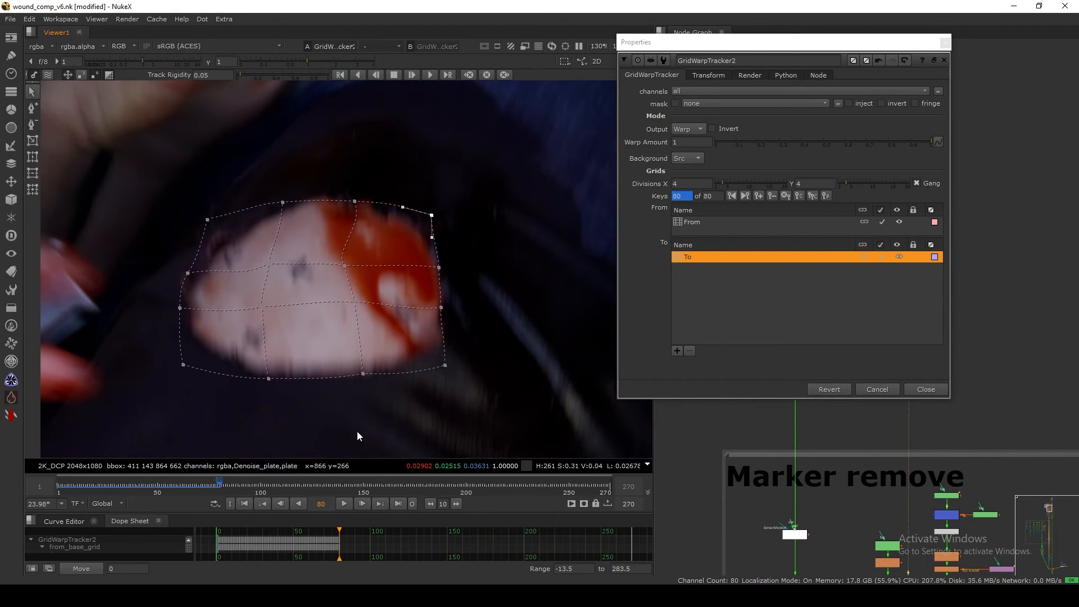
# Scrub through the tracked frames, raising the viewer gain to 2.2 and ending the playback range at frame 81.
pyautogui.moveTo(204, 484); pyautogui.dragTo(172, 487)
pyautogui.click(166, 484)
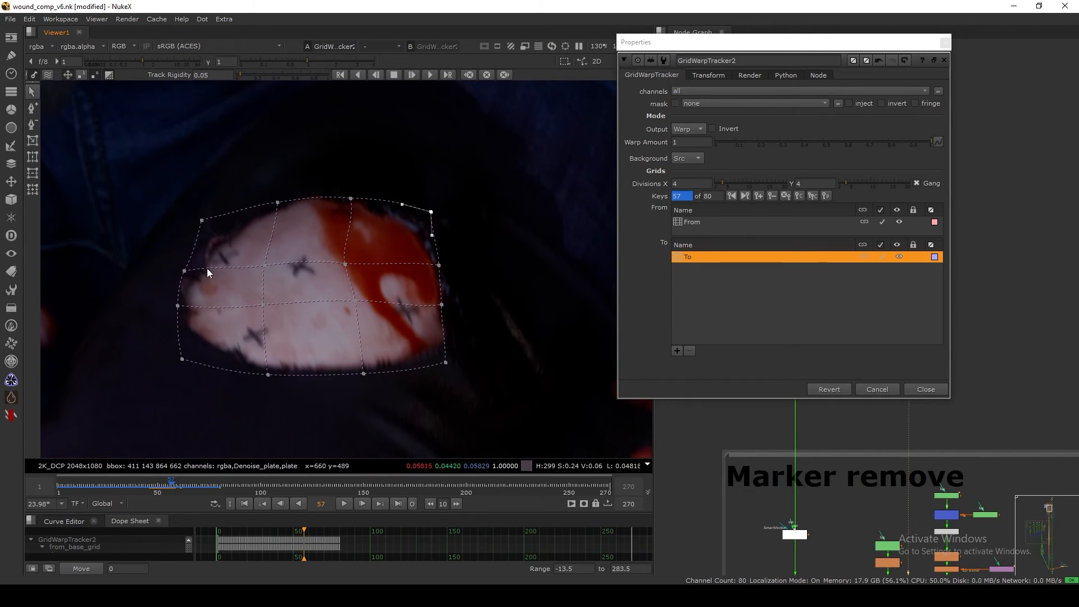
pyautogui.click(151, 62)
pyautogui.click(180, 484)
pyautogui.moveTo(180, 484); pyautogui.dragTo(221, 491)
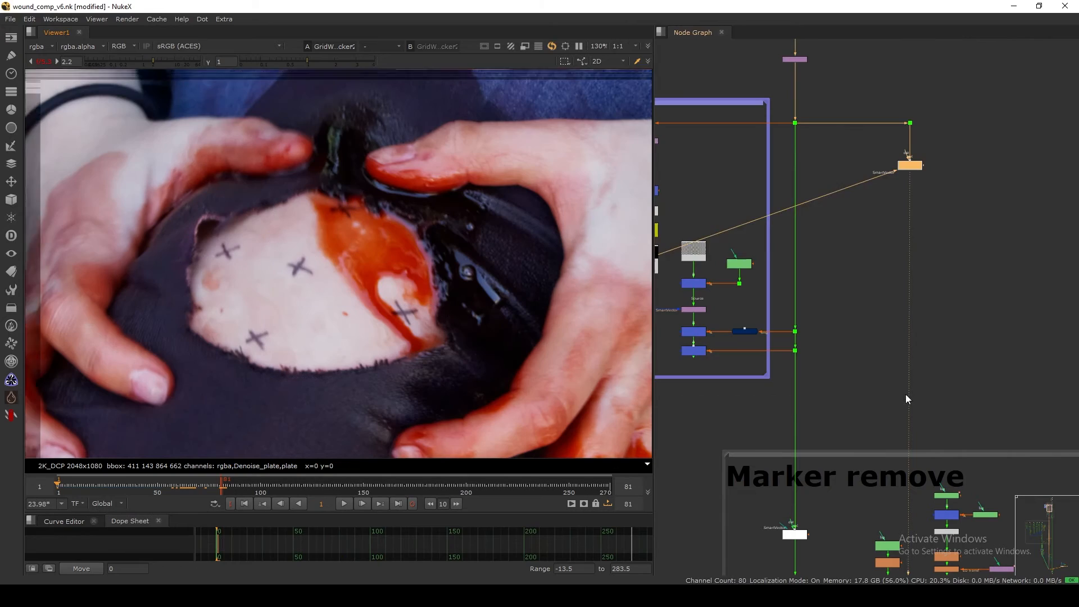
# View the output of Merge9 with the masked checkerboard and check its alpha.
pyautogui.scroll(5, 802, 281)
pyautogui.scroll(-3, 722, 238)
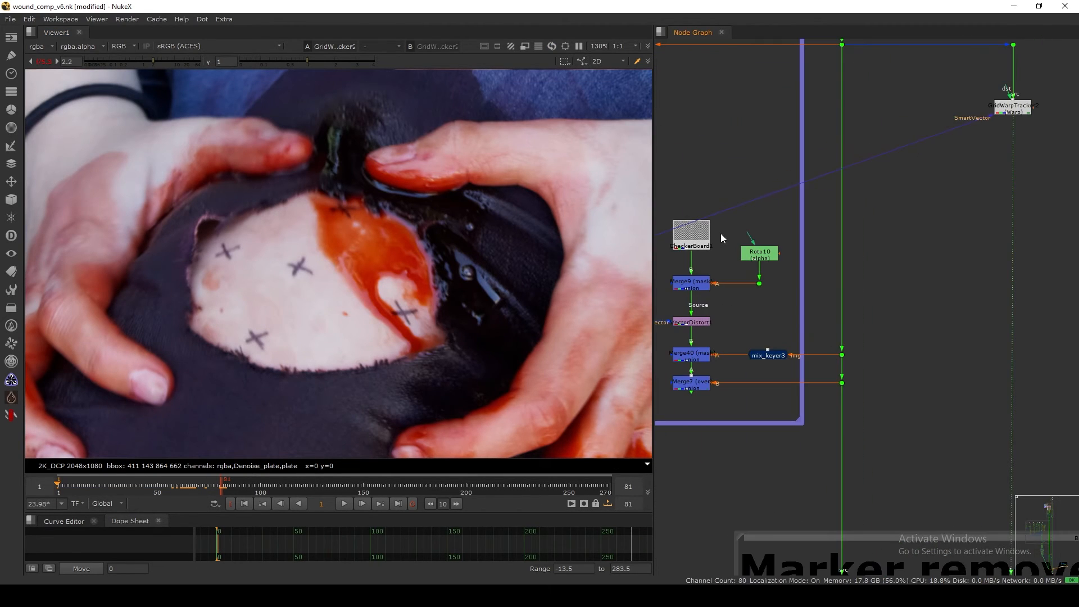
pyautogui.click(699, 282)
pyautogui.press('1')
pyautogui.press('a')
pyautogui.press('a')
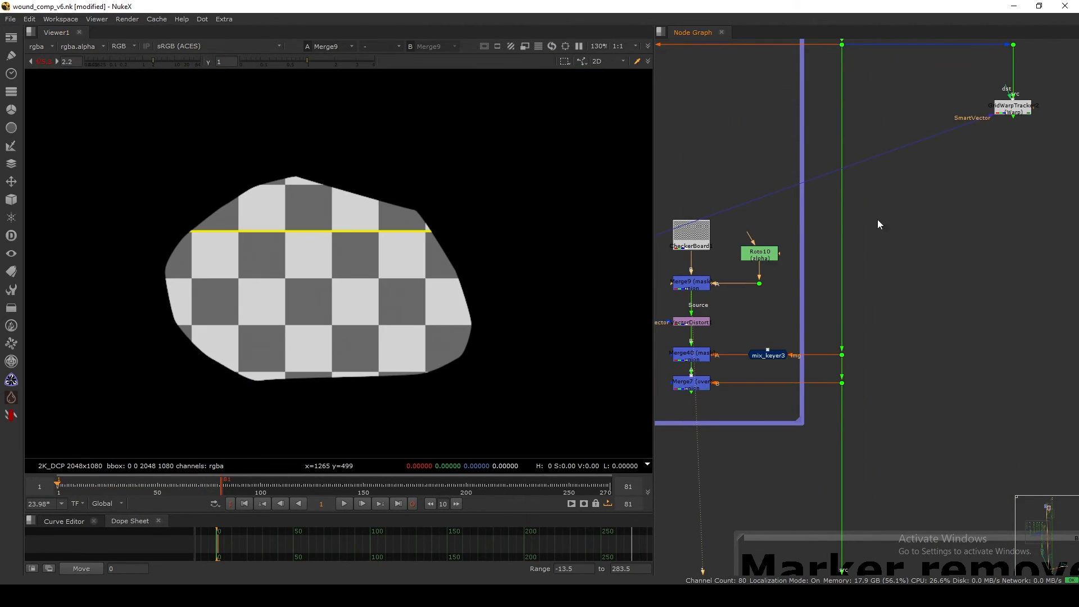
# Extract GridWarpTracker2 from the plate branch, connect its src input to Merge9, and place it just beside the main pipe.
pyautogui.moveTo(878, 220); pyautogui.dragTo(784, 276, button='middle')
pyautogui.moveTo(917, 166); pyautogui.dragTo(866, 306)
pyautogui.hotkey('ctrl', 'shift', 'x')
pyautogui.click(841, 339)
pyautogui.moveTo(841, 340); pyautogui.dragTo(838, 300, button='middle')
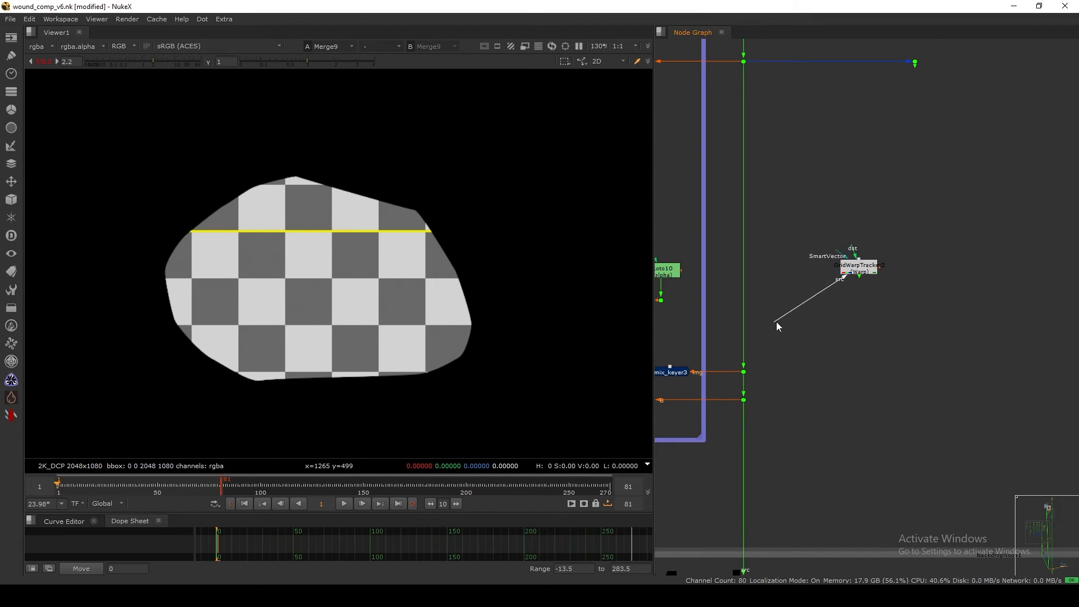
pyautogui.moveTo(776, 323); pyautogui.dragTo(872, 268, button='middle')
pyautogui.moveTo(777, 323); pyautogui.dragTo(696, 246)
pyautogui.moveTo(774, 257); pyautogui.dragTo(717, 278, button='middle')
pyautogui.moveTo(898, 228); pyautogui.dragTo(813, 291)
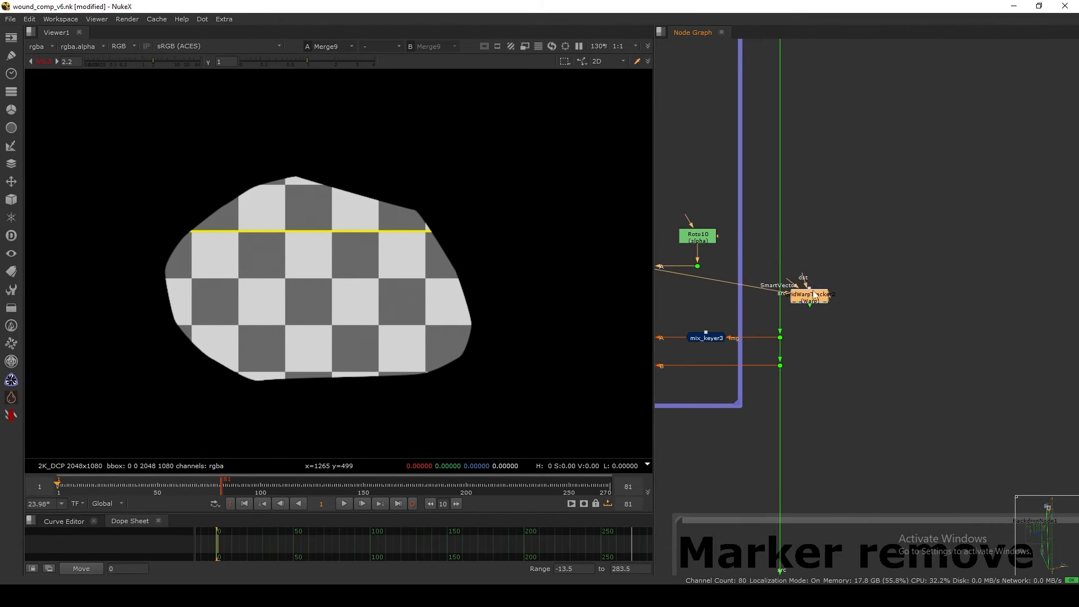
pyautogui.doubleClick(811, 295)
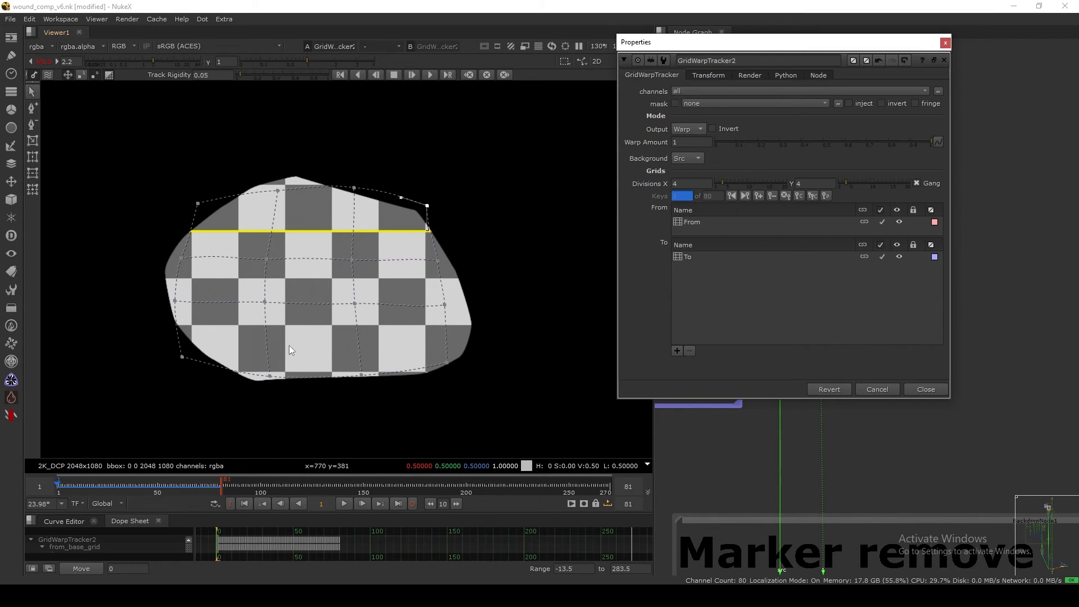
pyautogui.click(908, 388)
# Add a Merge after GridWarpTracker2 with its B input on the plate branch dot, aligned beneath that dot.
pyautogui.moveTo(826, 295); pyautogui.dragTo(832, 279)
pyautogui.moveTo(830, 283); pyautogui.dragTo(817, 314, button='middle')
pyautogui.press('m')
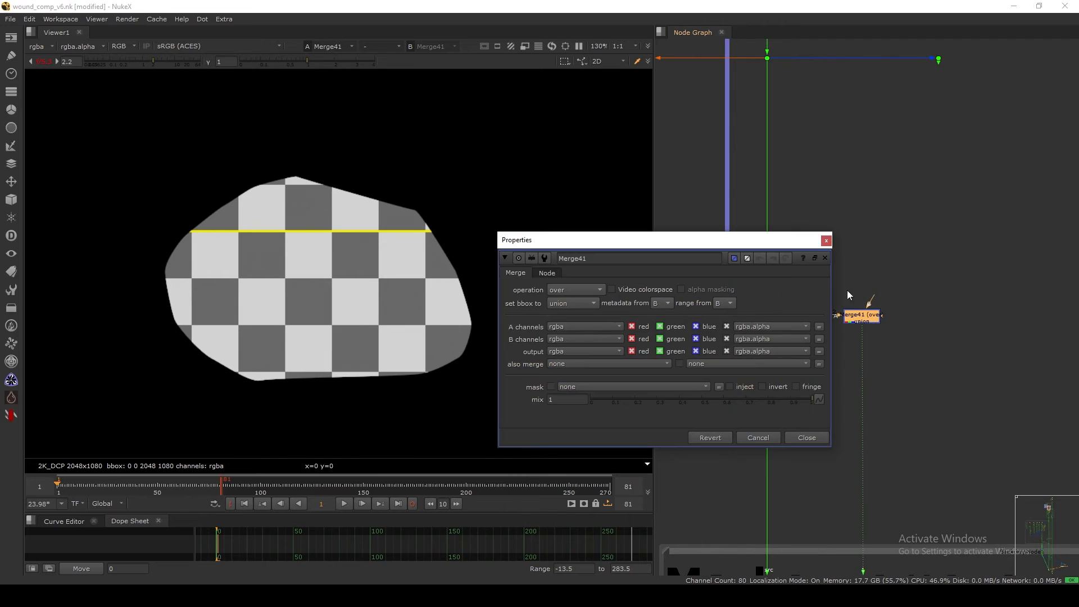
pyautogui.moveTo(866, 306); pyautogui.dragTo(937, 59)
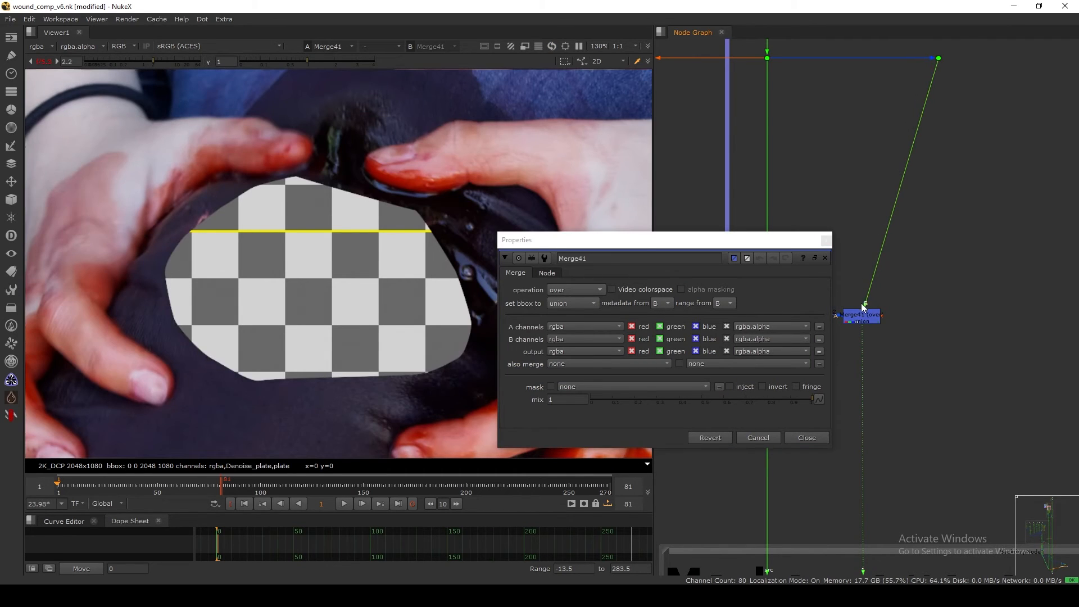
pyautogui.moveTo(868, 319); pyautogui.dragTo(944, 350)
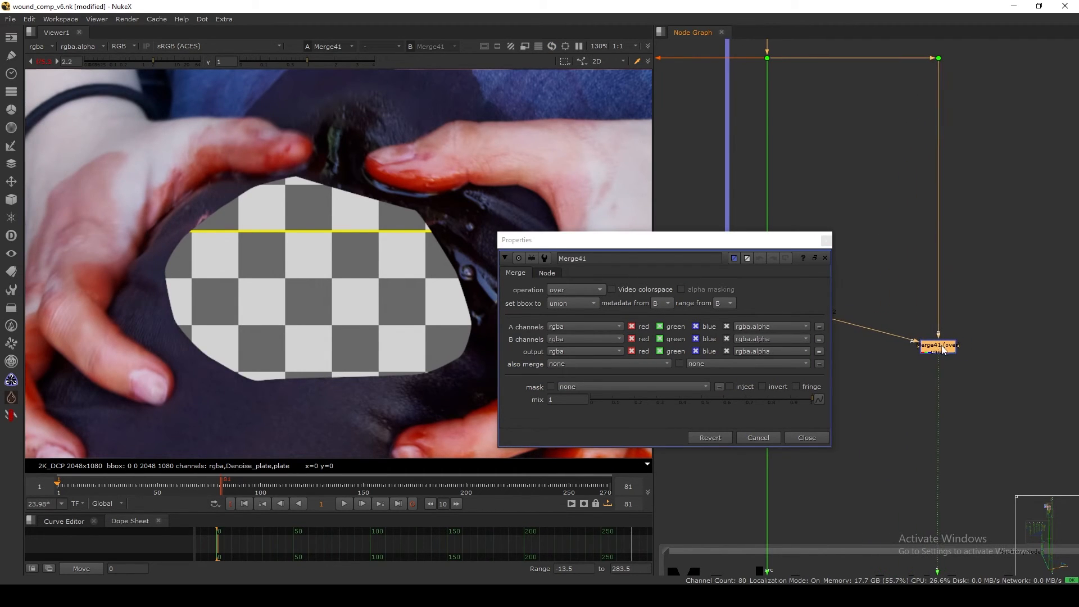
pyautogui.click(901, 328)
pyautogui.click(826, 257)
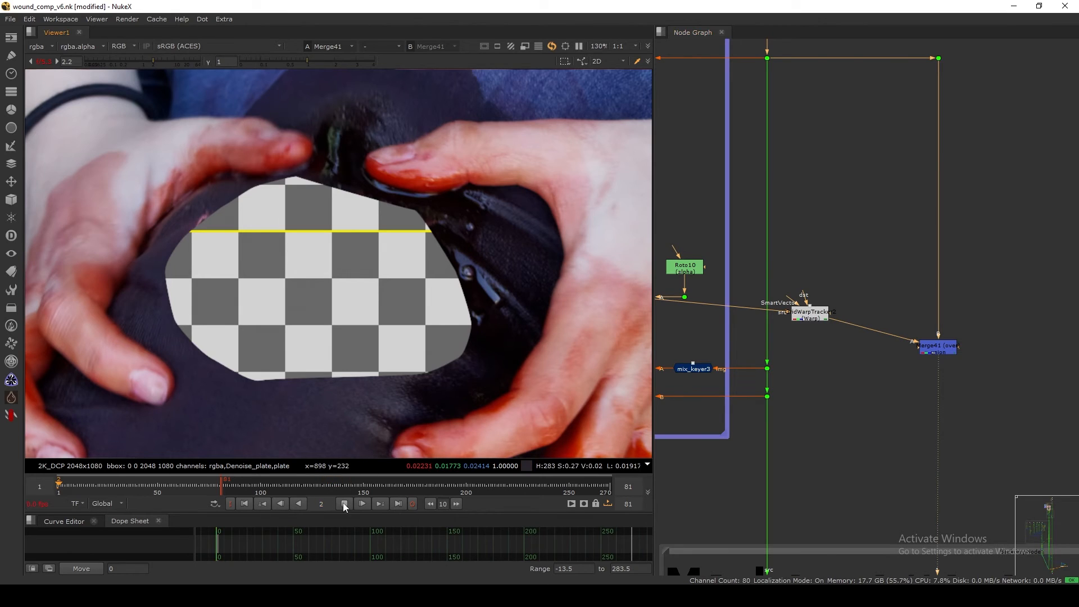
# Play the merged checkerboard, reopen the GridWarpTracker2 properties, and unlink the From and To grids.
pyautogui.click(344, 503)
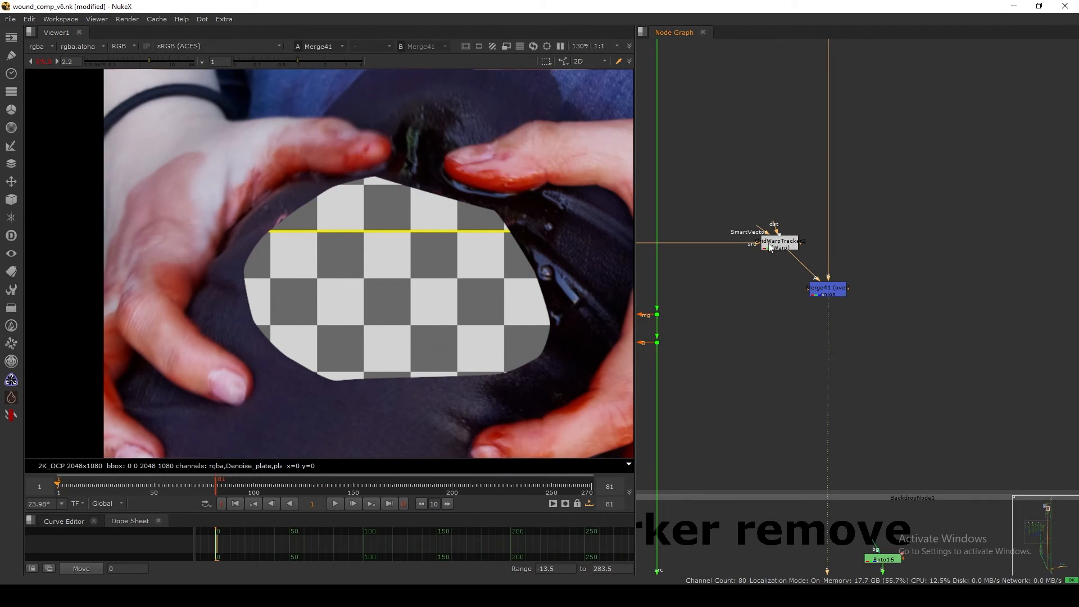
pyautogui.doubleClick(770, 246)
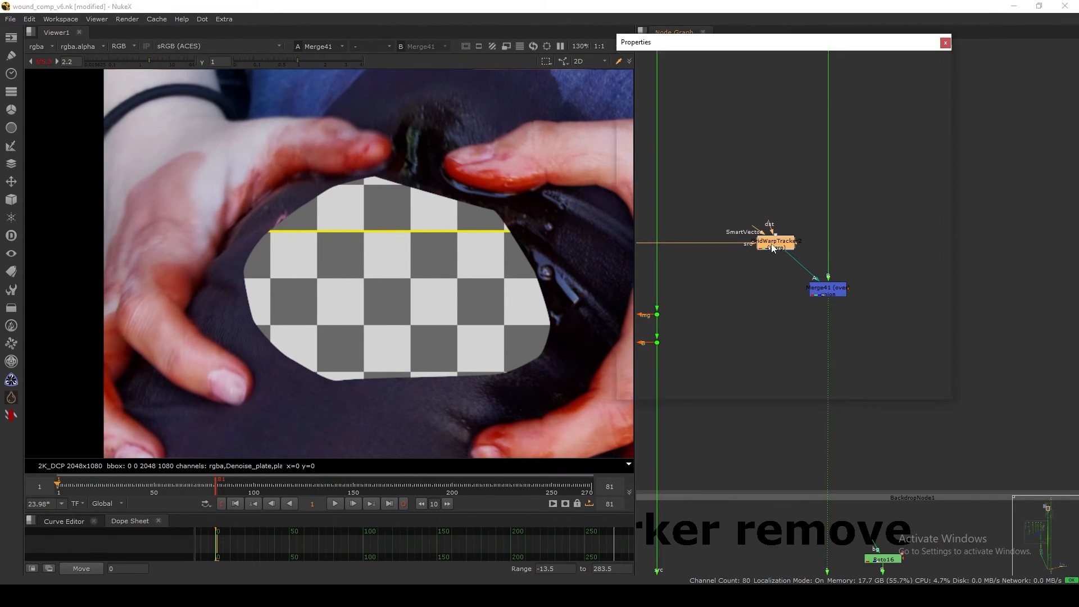
pyautogui.click(724, 215)
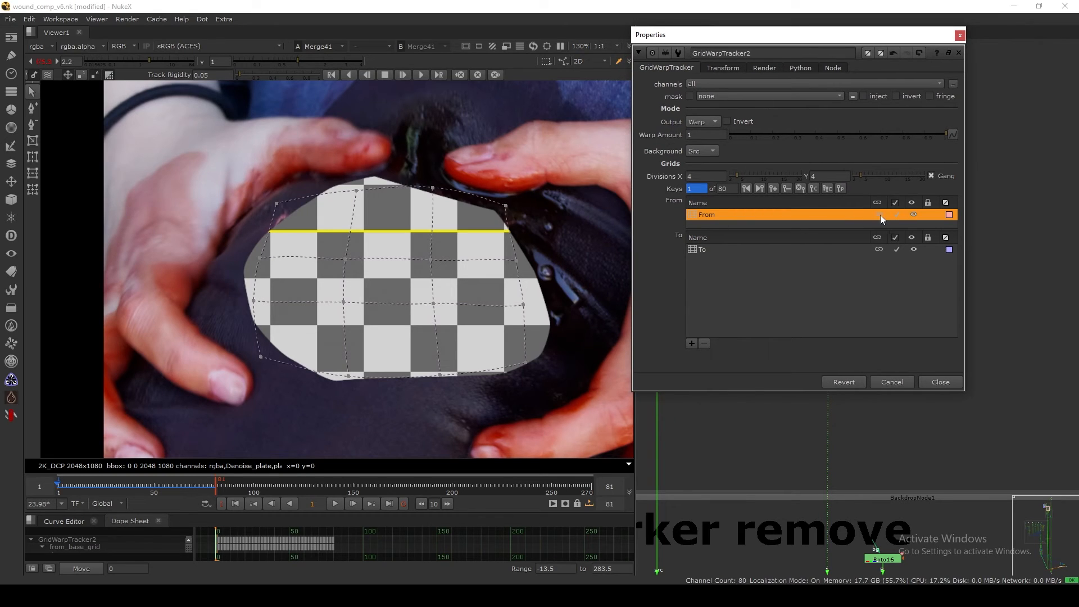
pyautogui.click(722, 250)
# Delete all keyframes of the From grid and add a single key at frame 1.
pyautogui.click(710, 214)
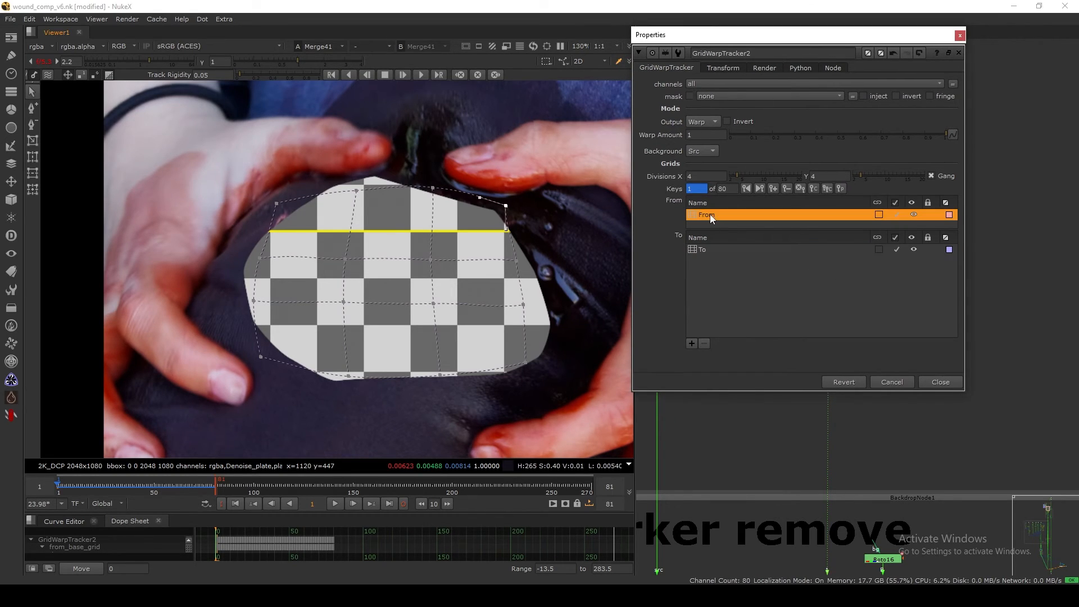
pyautogui.click(799, 189)
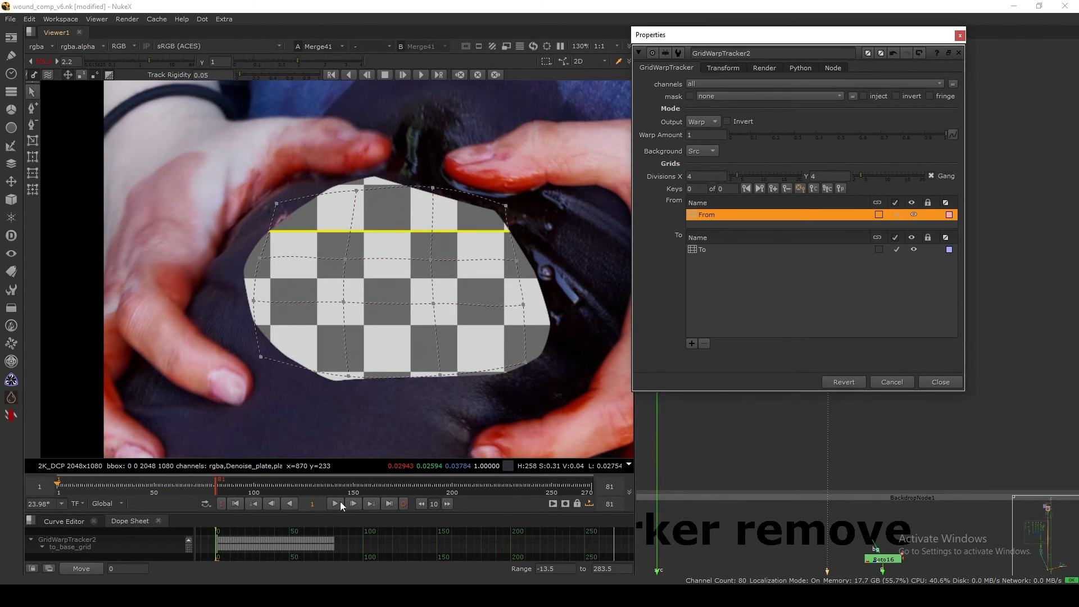
pyautogui.click(774, 189)
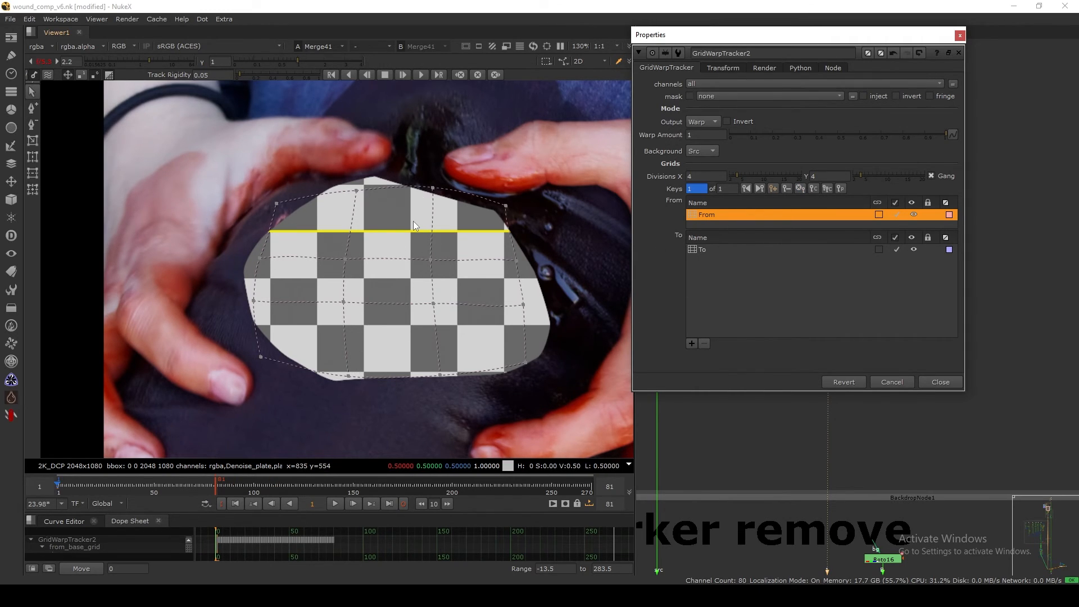
# Play the warped checkerboard, set the GridWarpTracker2 background to Black, and close its properties.
pyautogui.click(334, 503)
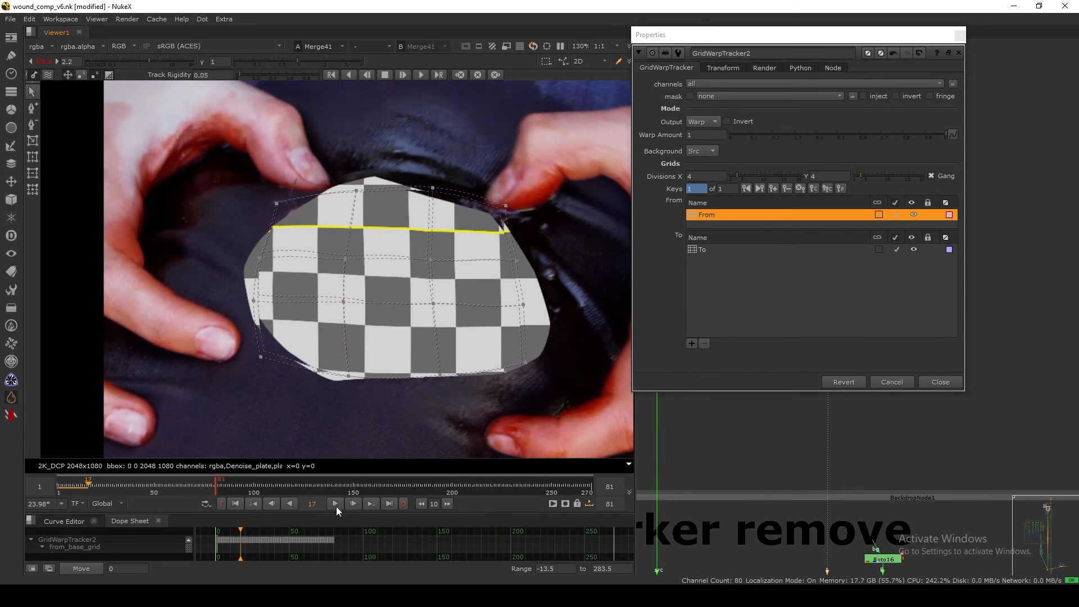
pyautogui.click(701, 151)
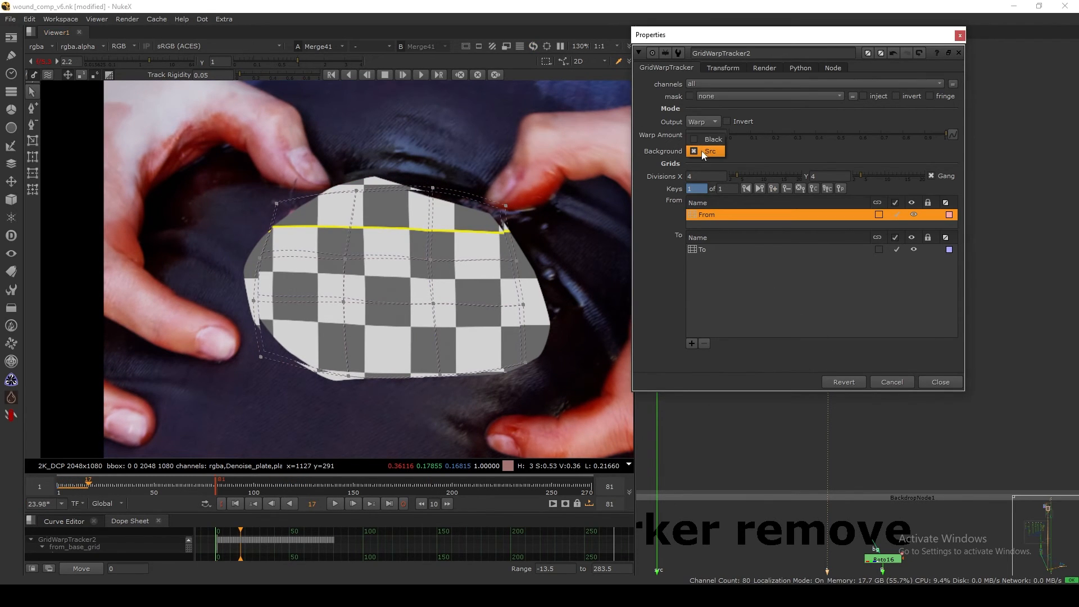
pyautogui.click(710, 140)
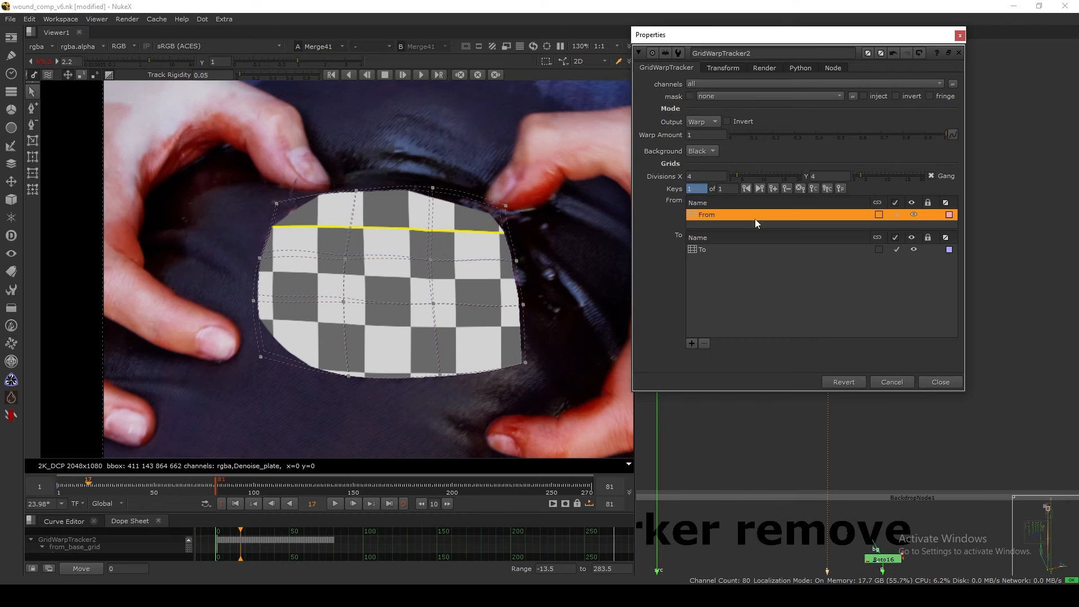
pyautogui.click(940, 381)
# Lower the mix of Merge41 to make the checkerboard semi-transparent over the plate, and play the result.
pyautogui.click(828, 290)
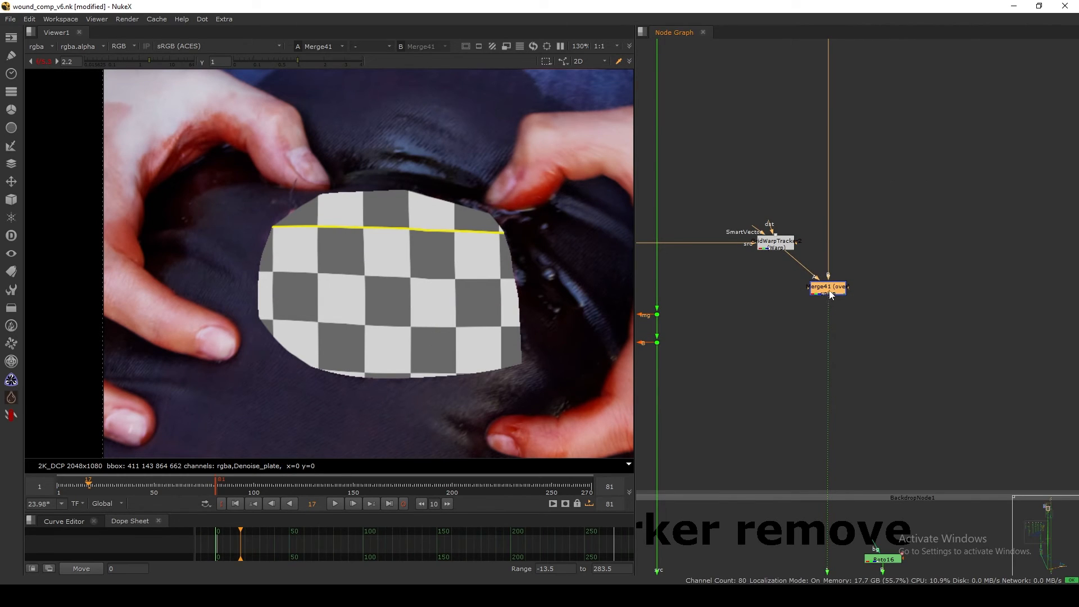
pyautogui.doubleClick(830, 293)
pyautogui.moveTo(785, 399); pyautogui.dragTo(636, 400)
pyautogui.click(823, 437)
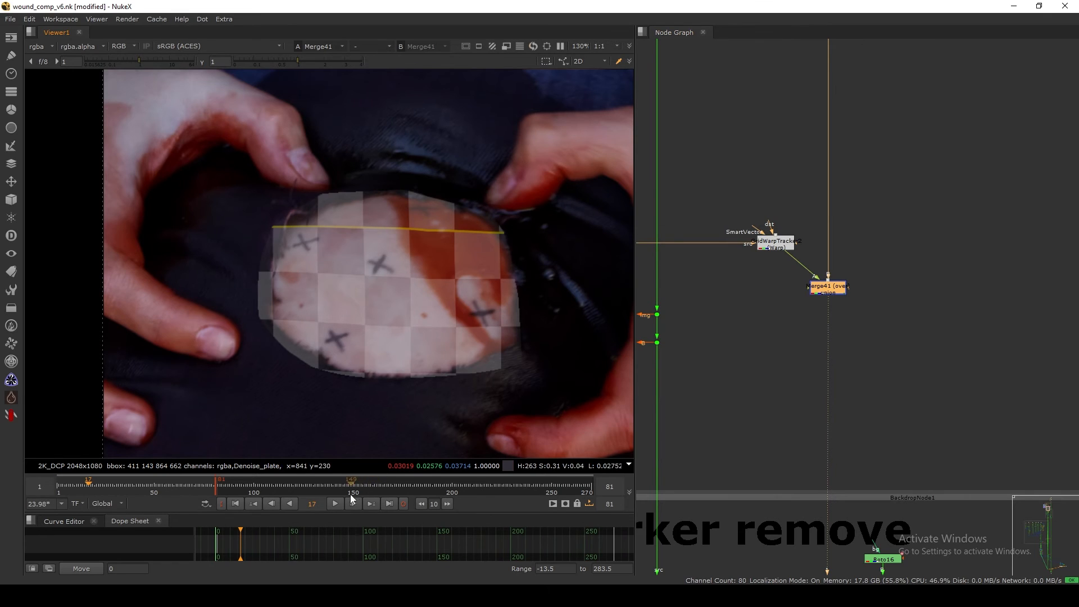
pyautogui.click(335, 503)
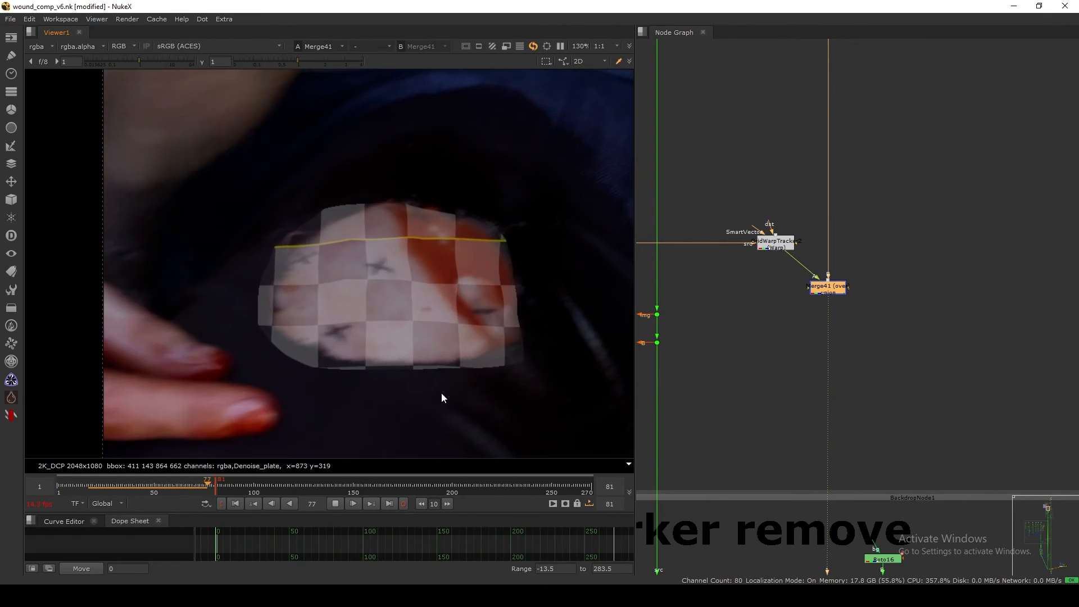
pyautogui.click(335, 503)
# Open GridWarpTracker2 with the To grid selected and compare the checkerboard against the skin markers at frame 1 and around frame 50.
pyautogui.click(773, 246)
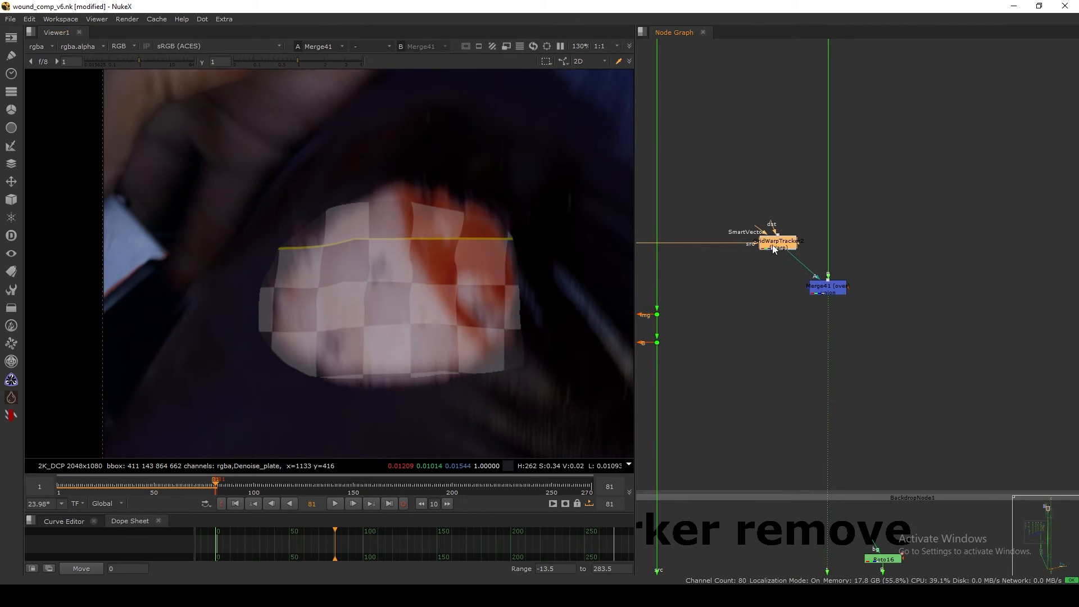
pyautogui.doubleClick(773, 248)
pyautogui.click(709, 248)
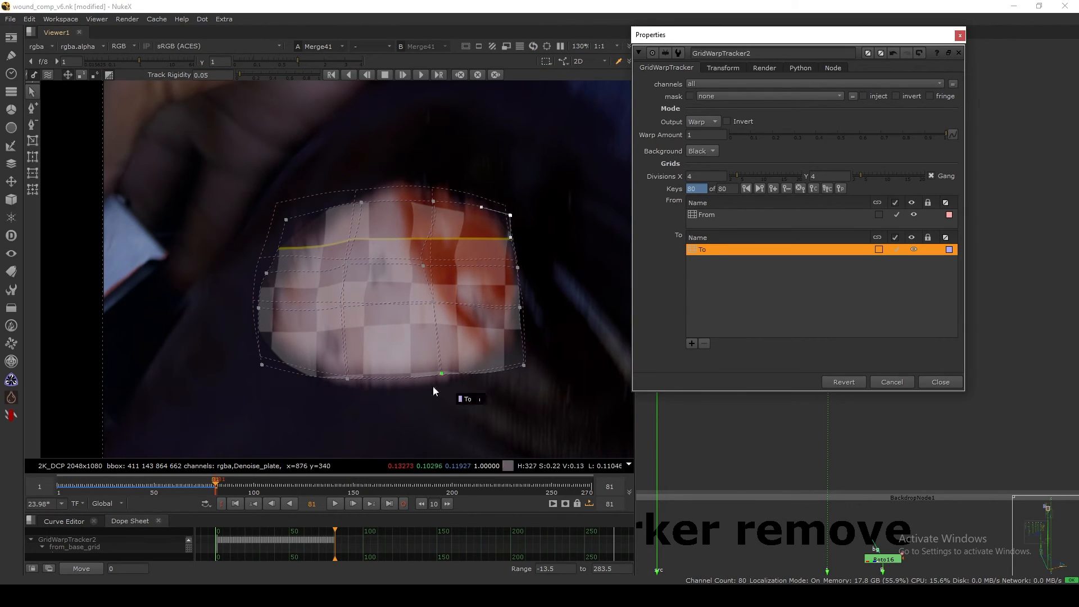
pyautogui.click(153, 485)
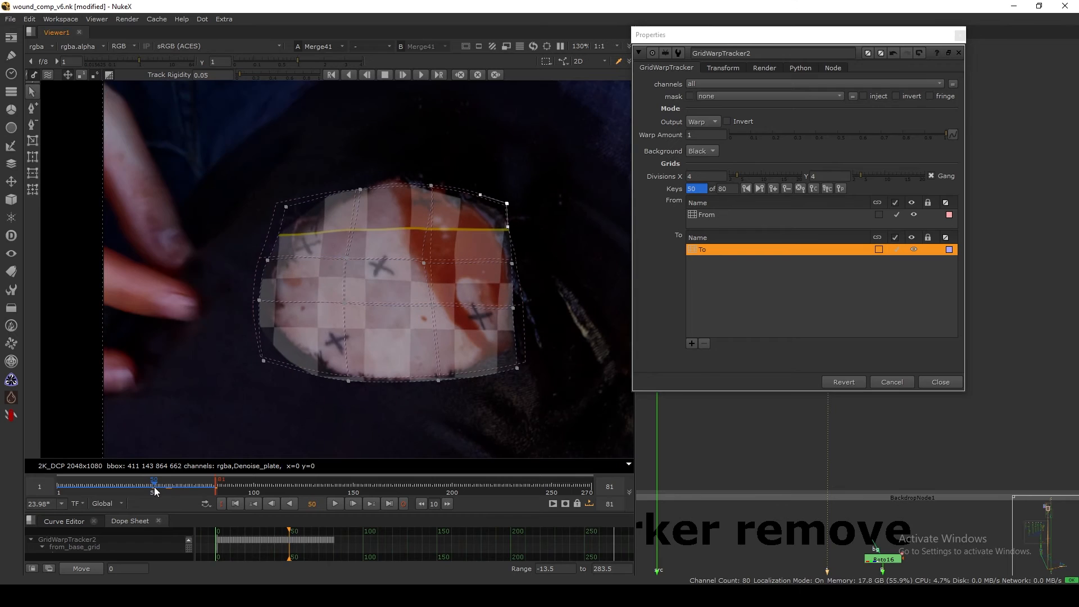
pyautogui.click(236, 503)
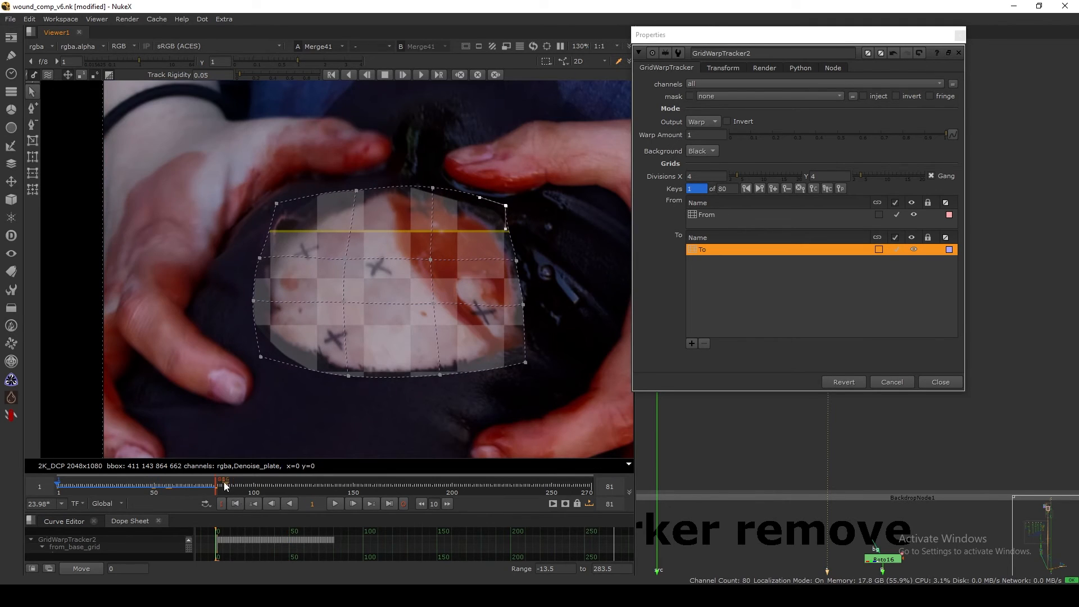
pyautogui.click(152, 486)
pyautogui.scroll(5, 386, 271)
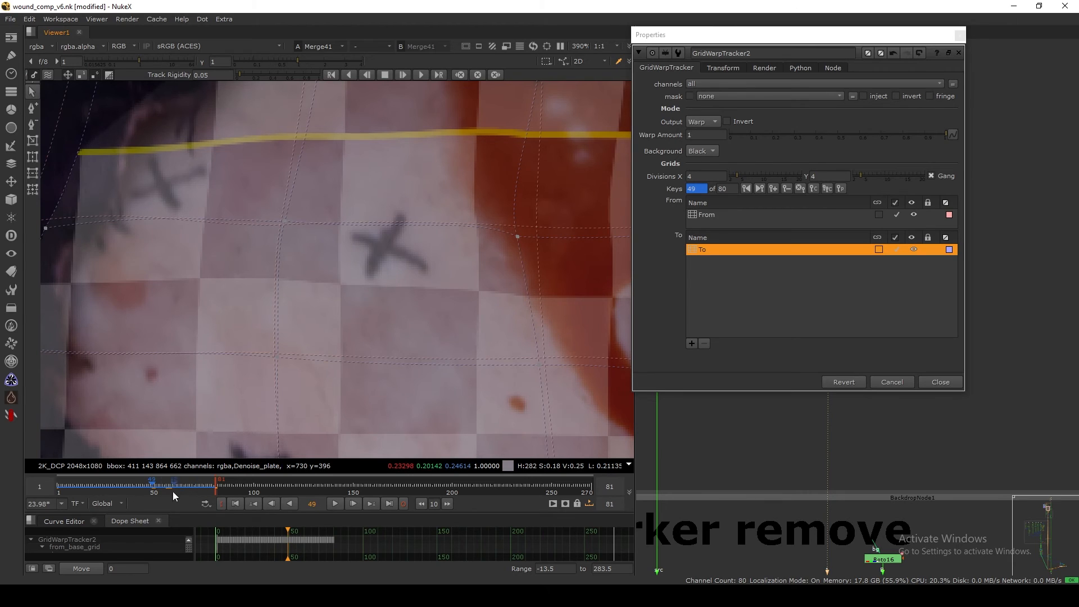
pyautogui.click(236, 503)
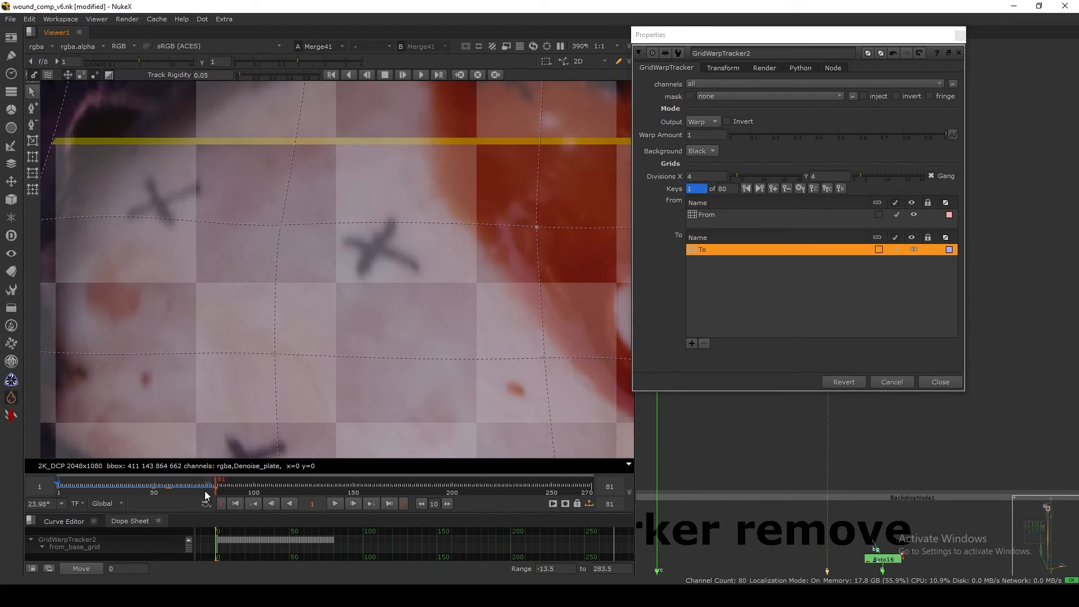
pyautogui.click(154, 486)
pyautogui.click(234, 503)
pyautogui.click(156, 487)
pyautogui.click(234, 504)
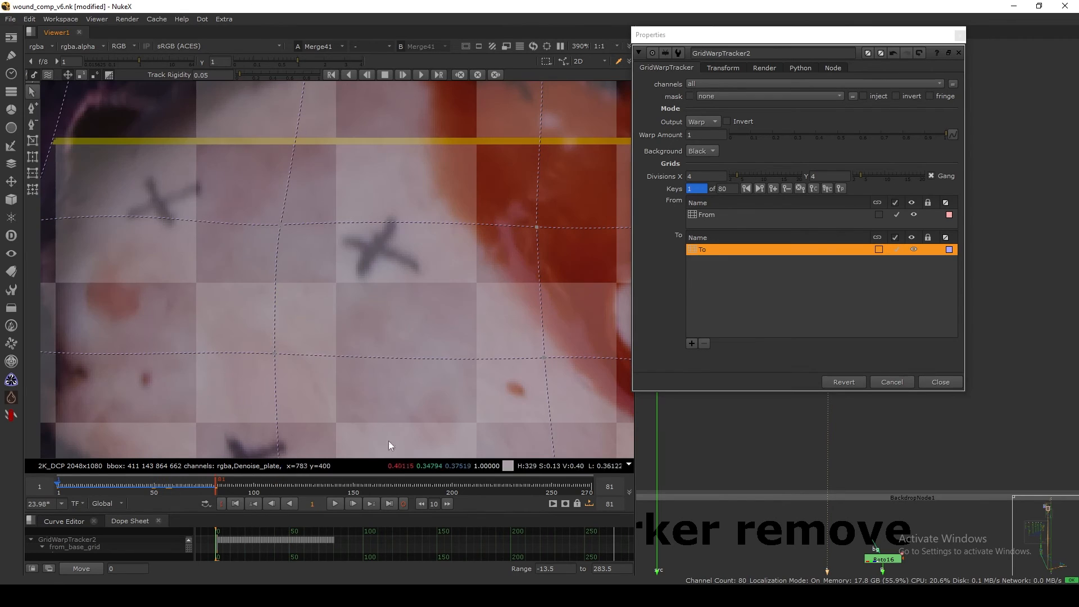
# Add an adjustment grid beneath the To grid at frame 1 and select it.
pyautogui.click(729, 261)
pyautogui.click(721, 252)
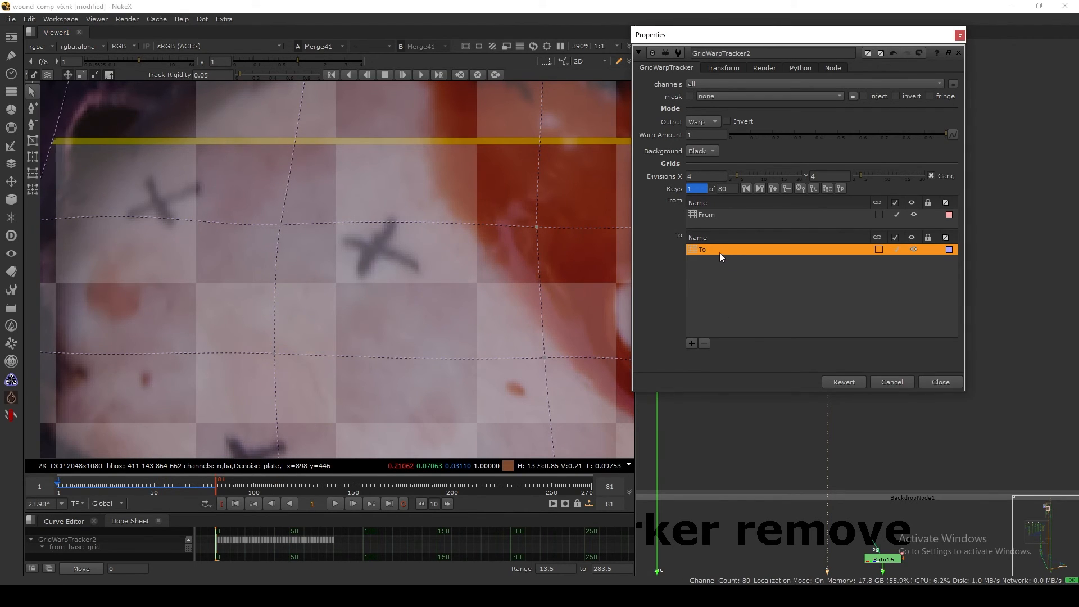
pyautogui.rightClick(722, 248)
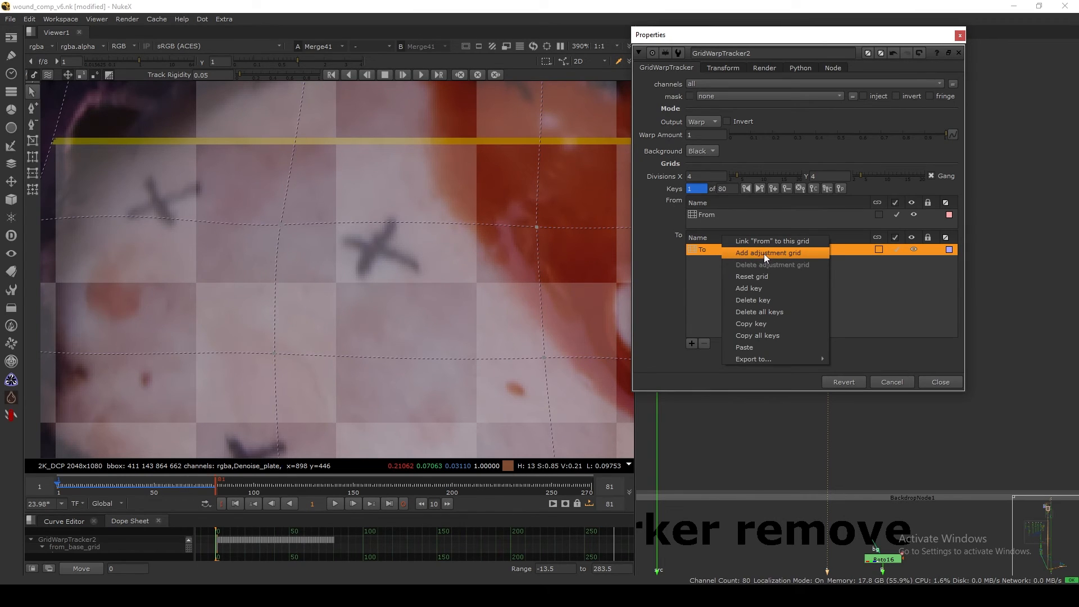
pyautogui.click(764, 254)
pyautogui.click(722, 263)
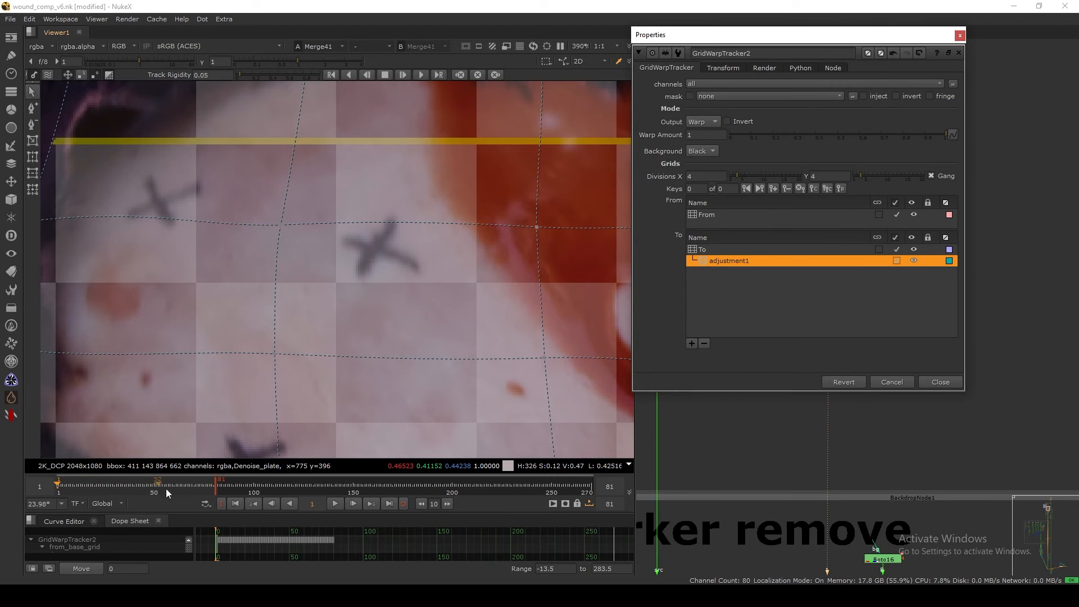
# Compare the keyframes of the To grid with those of adjustment1, scrubbing to about frame 39 and returning to frame 1.
pyautogui.click(701, 251)
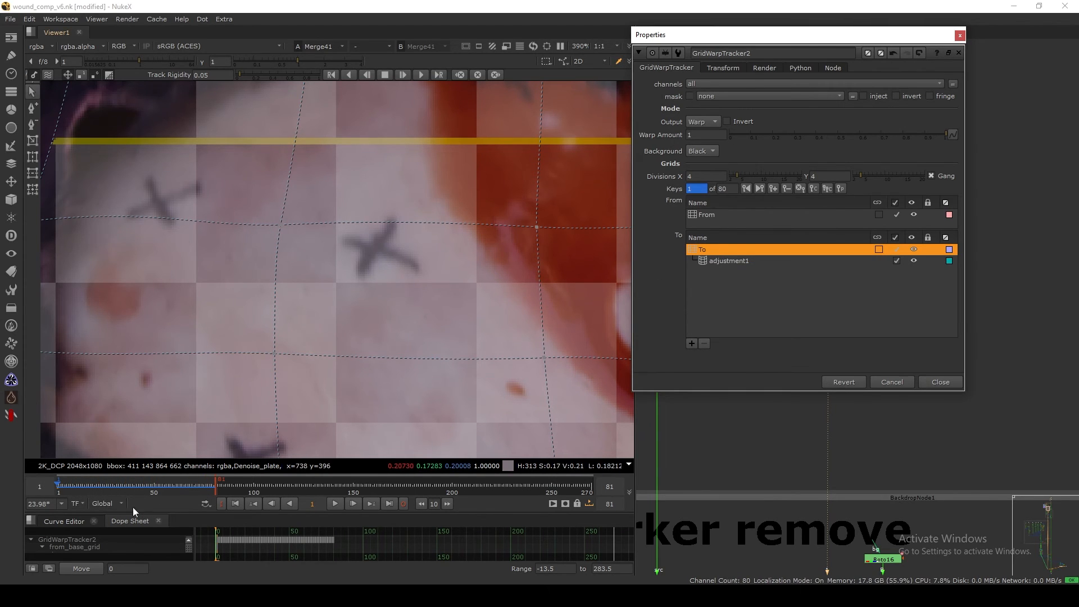
pyautogui.moveTo(102, 487); pyautogui.dragTo(132, 488)
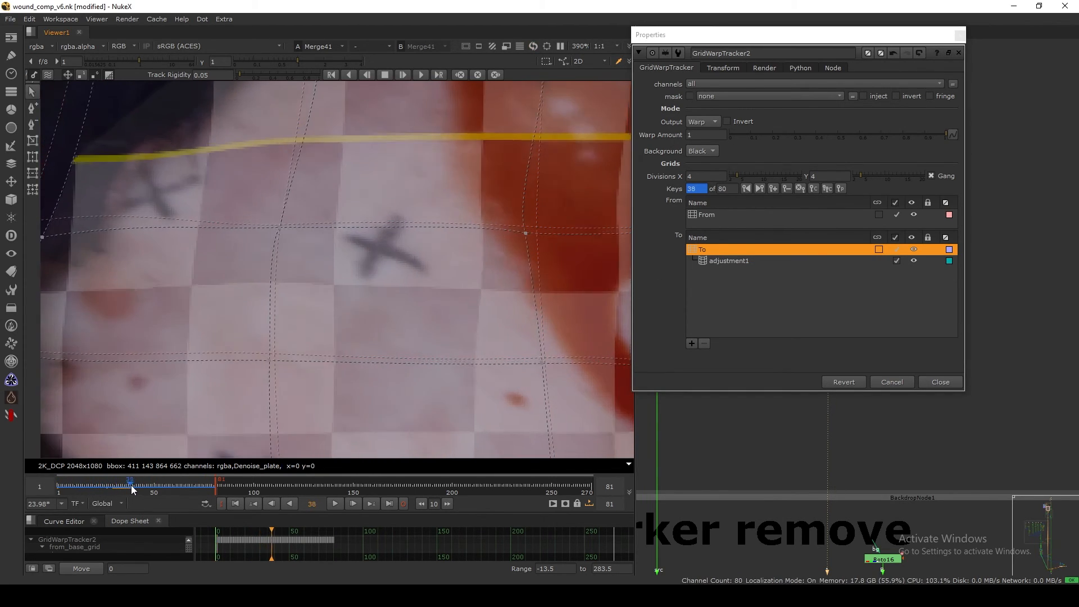
pyautogui.click(728, 261)
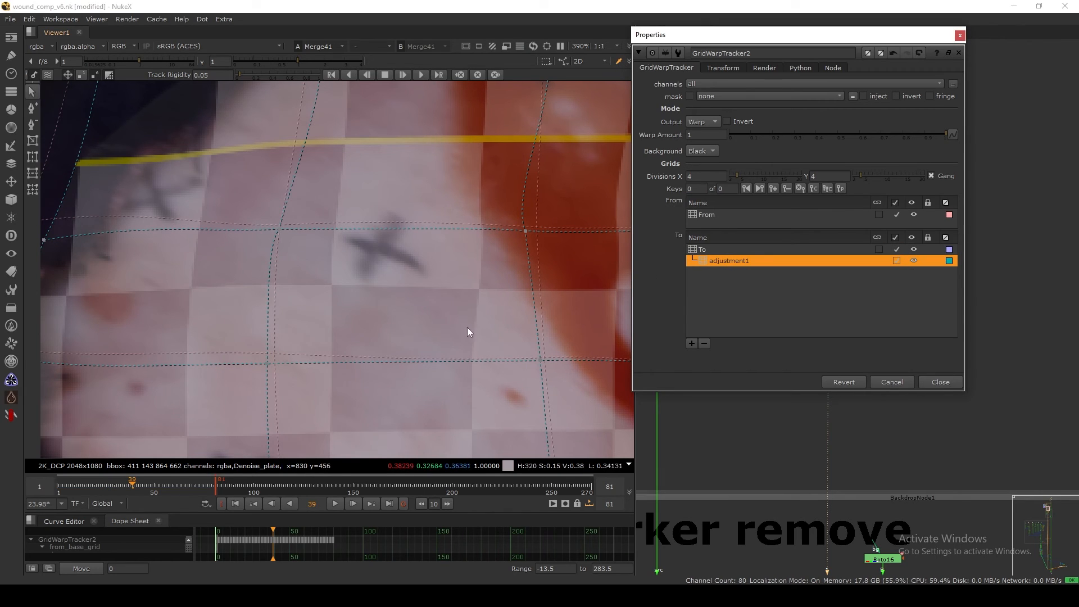
pyautogui.click(255, 501)
pyautogui.click(716, 250)
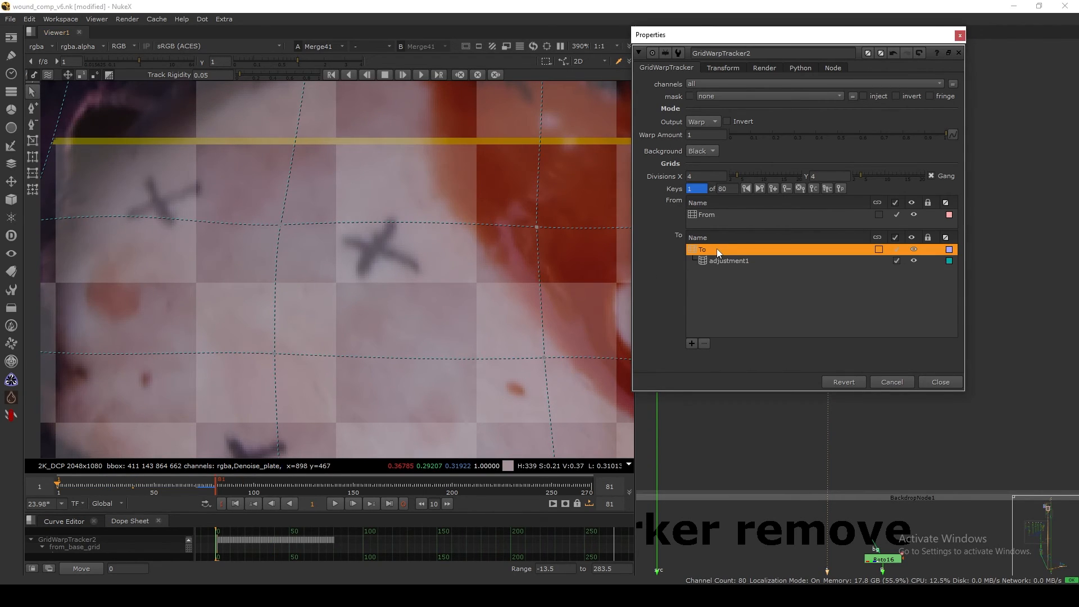
pyautogui.click(730, 262)
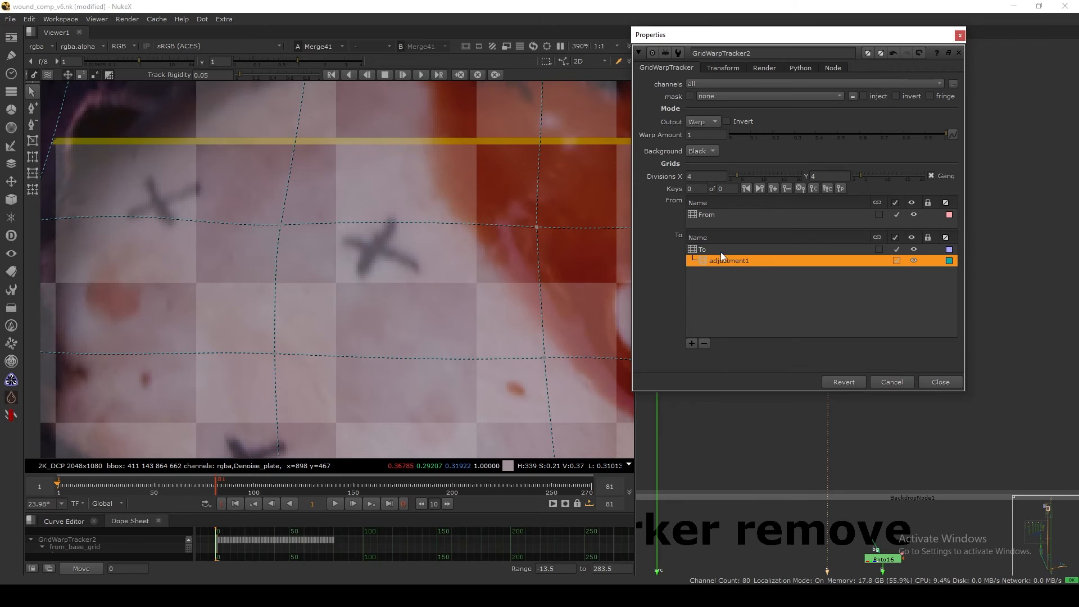
pyautogui.click(717, 250)
pyautogui.click(730, 258)
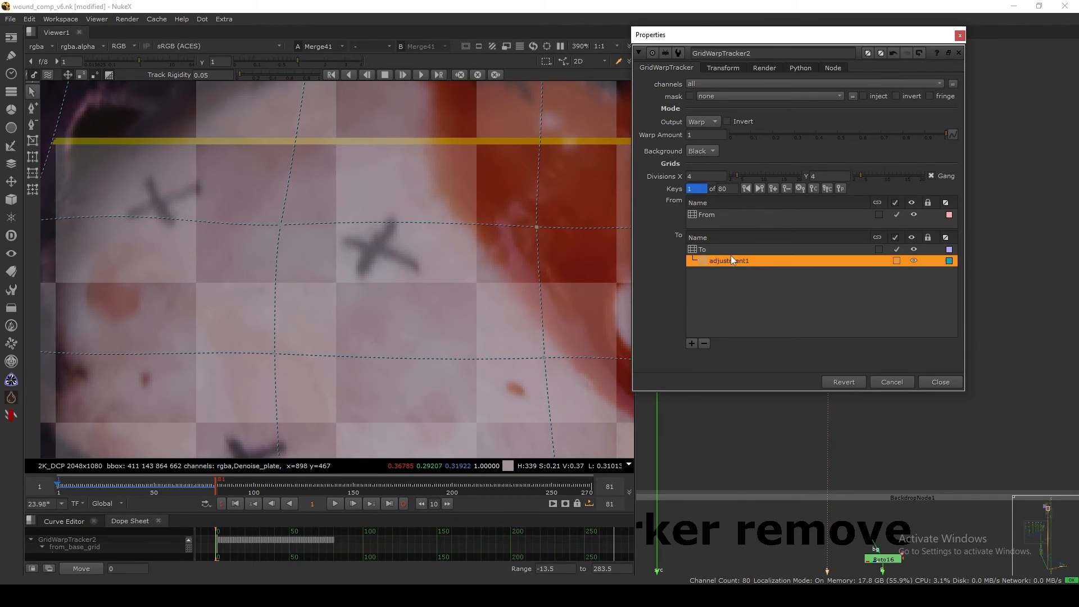
pyautogui.click(726, 249)
pyautogui.click(729, 259)
pyautogui.click(726, 250)
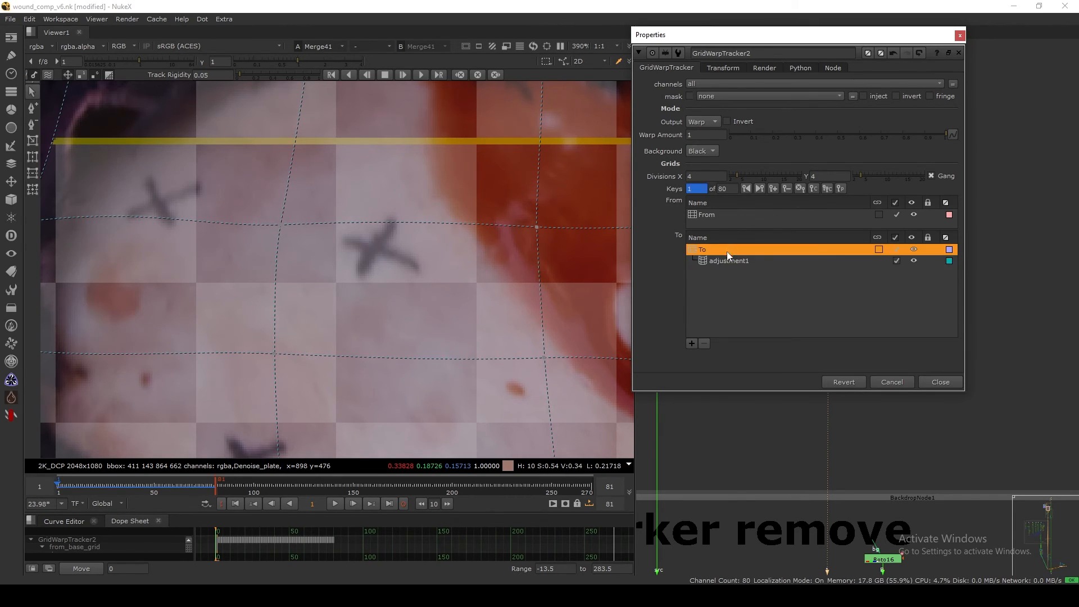
pyautogui.click(727, 259)
pyautogui.click(727, 250)
# Add a key to adjustment1 at frame 1 and shift its inner grid points around the central marker at frame 50.
pyautogui.click(727, 258)
pyautogui.click(773, 188)
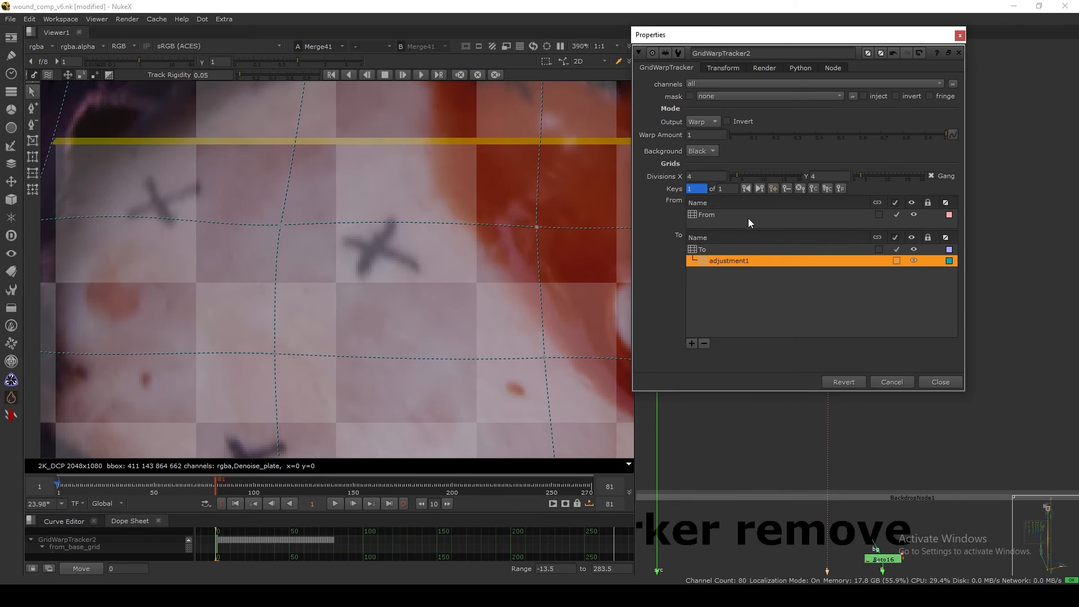
pyautogui.click(154, 485)
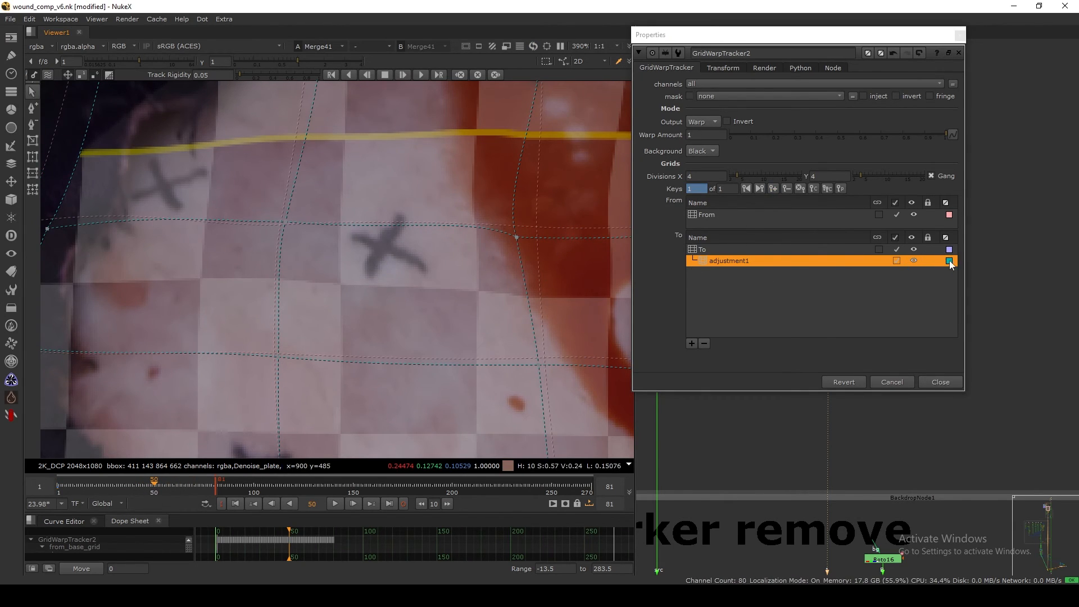
pyautogui.click(282, 355)
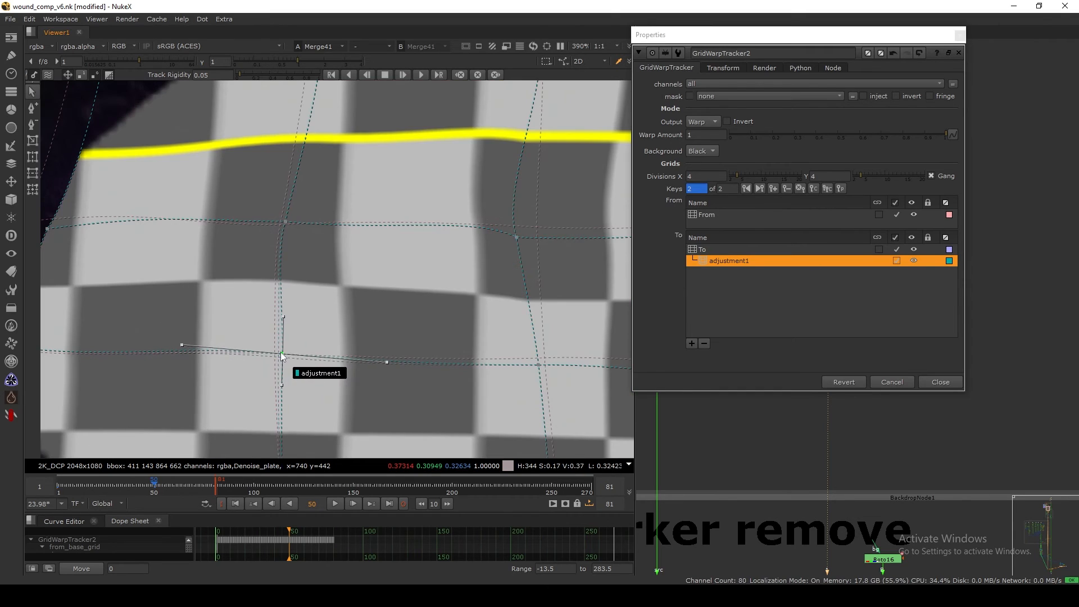
pyautogui.click(282, 223)
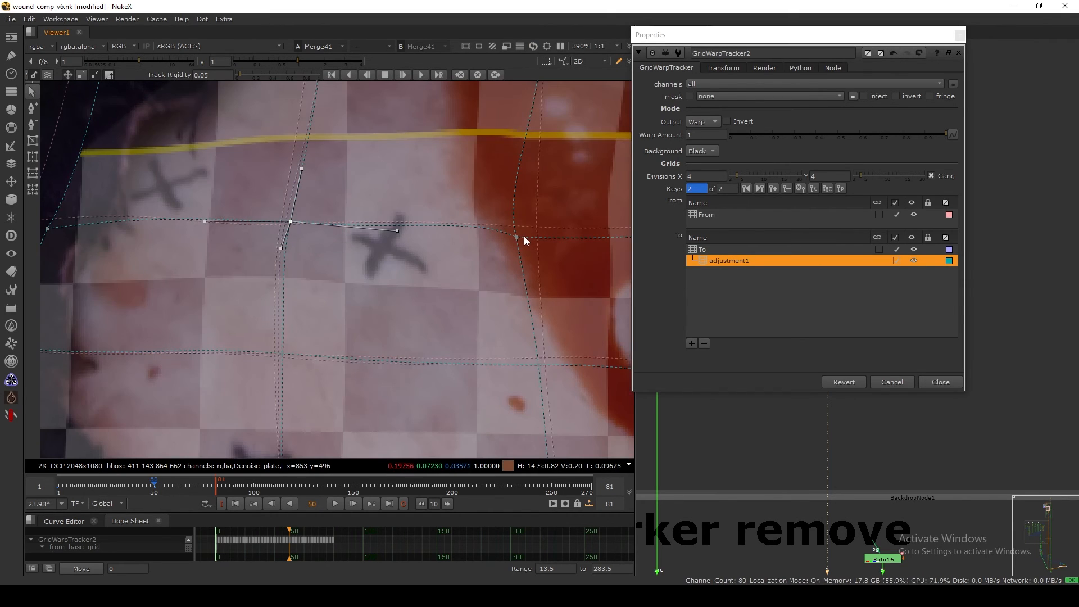
pyautogui.moveTo(524, 237); pyautogui.dragTo(523, 232)
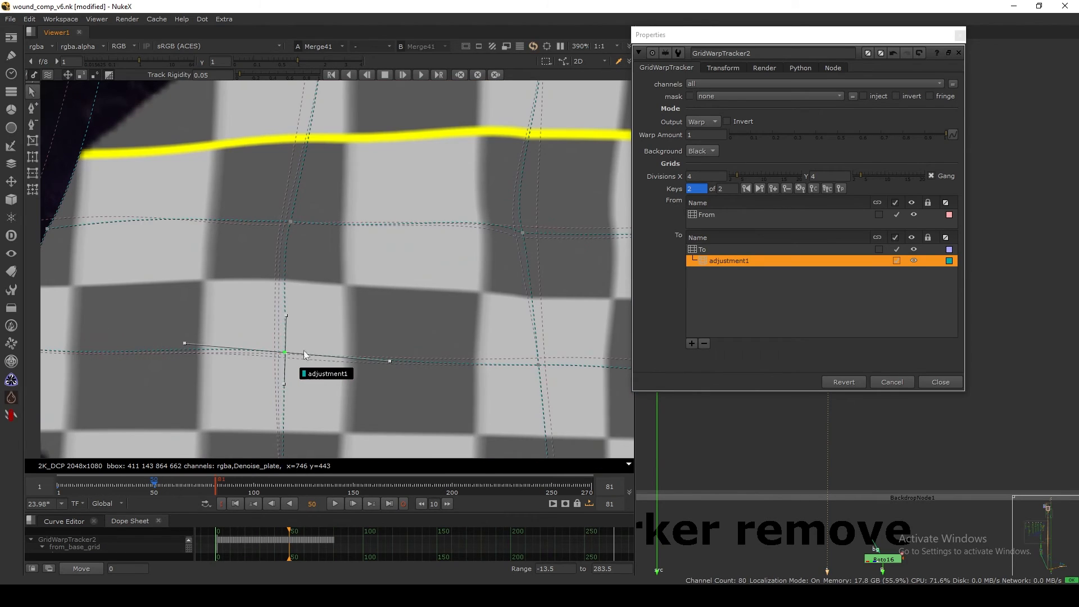
# Disable and re-enable adjustment1 at frame 50 to compare the warp with and without the adjustment.
pyautogui.click(784, 288)
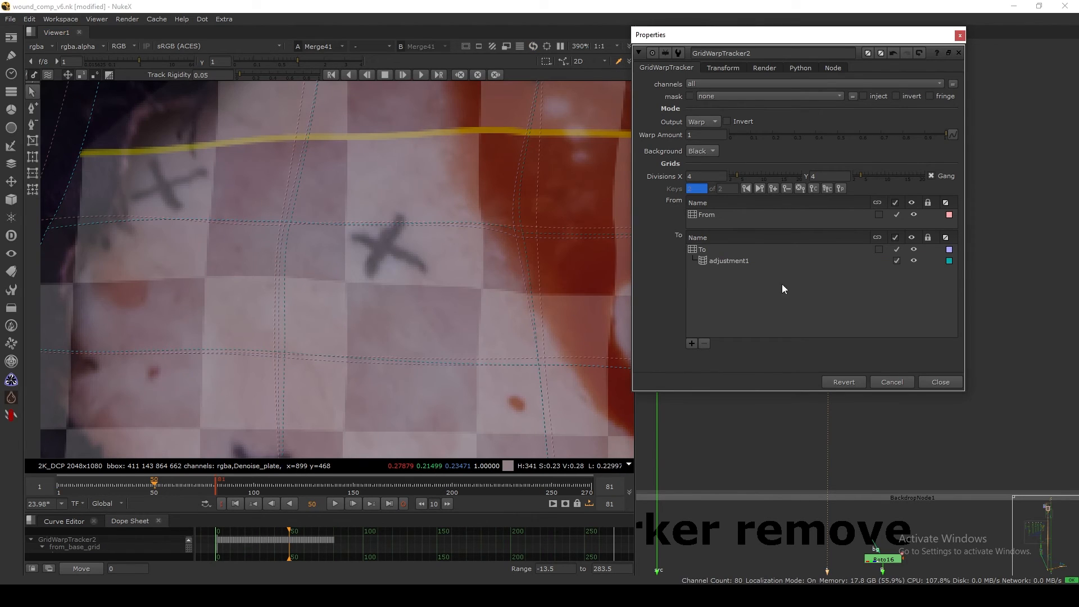
pyautogui.click(896, 260)
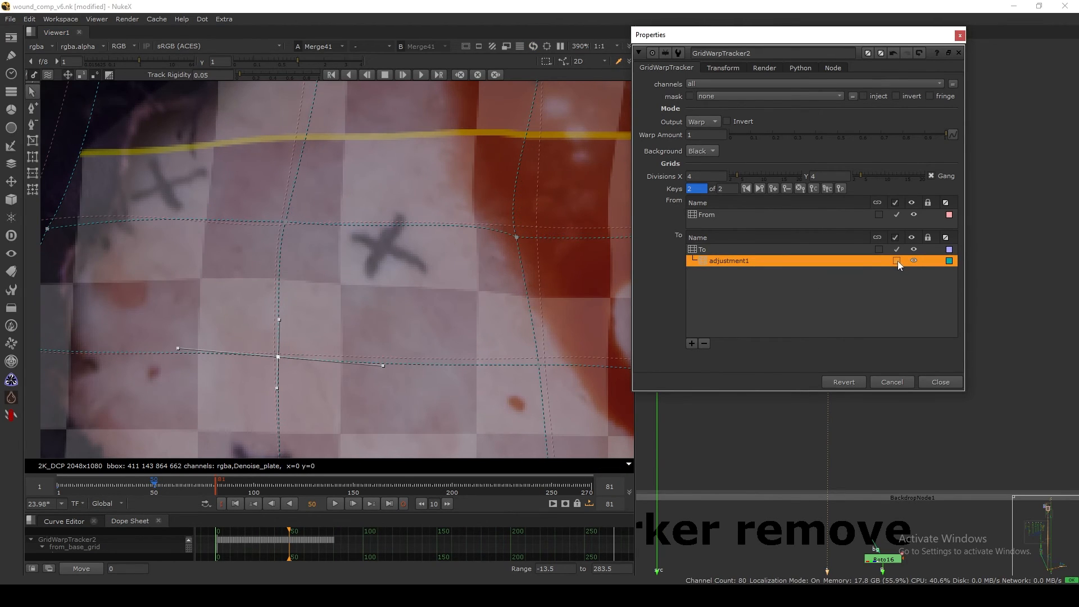
pyautogui.click(897, 260)
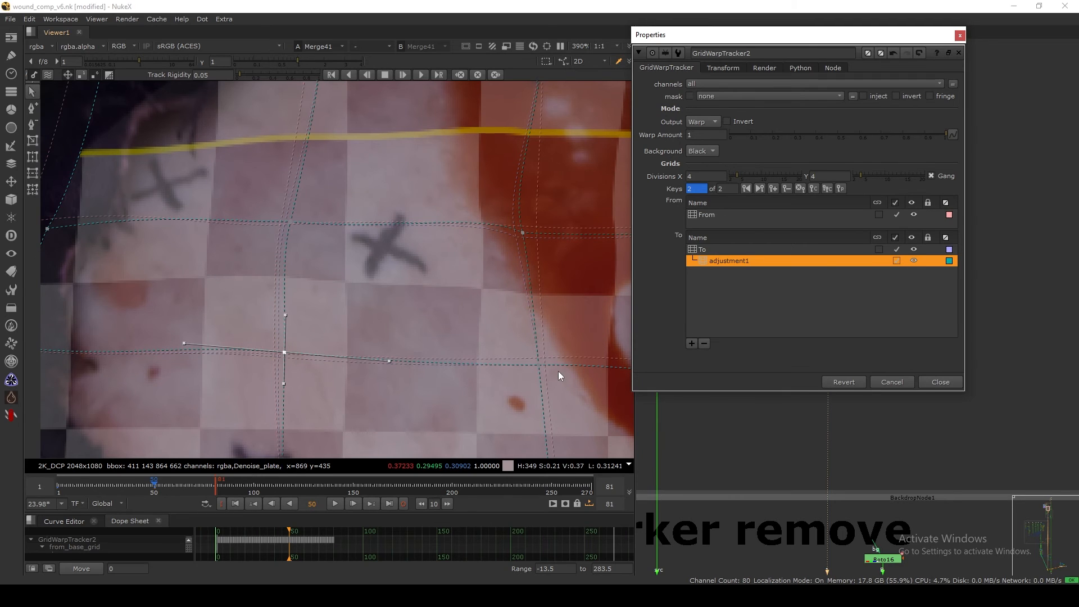
# Scrub between frames 50 and 32 and toggle adjustment1 at frame 32 to check how the correction interpolates.
pyautogui.moveTo(123, 487); pyautogui.dragTo(153, 483)
pyautogui.press('Left')
pyautogui.press('Left')
pyautogui.press('Left')
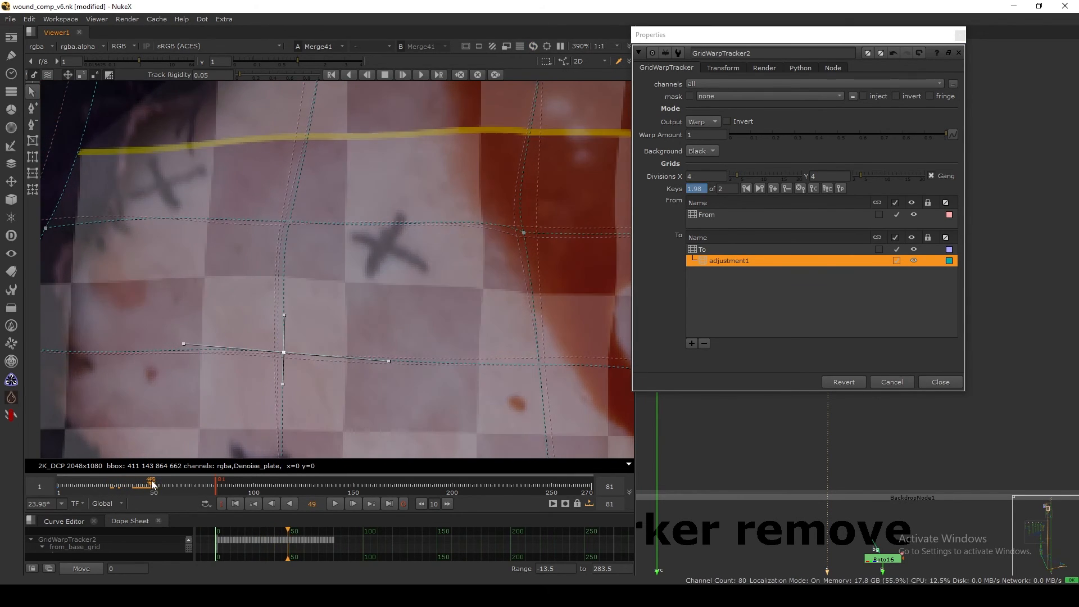
pyautogui.moveTo(133, 489); pyautogui.dragTo(118, 488)
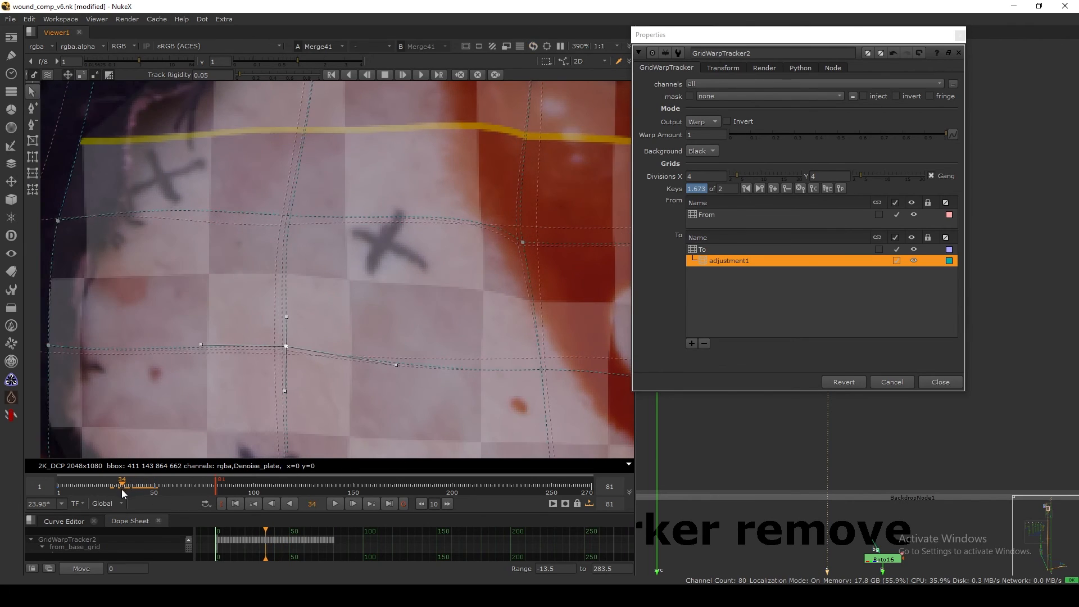
pyautogui.click(899, 261)
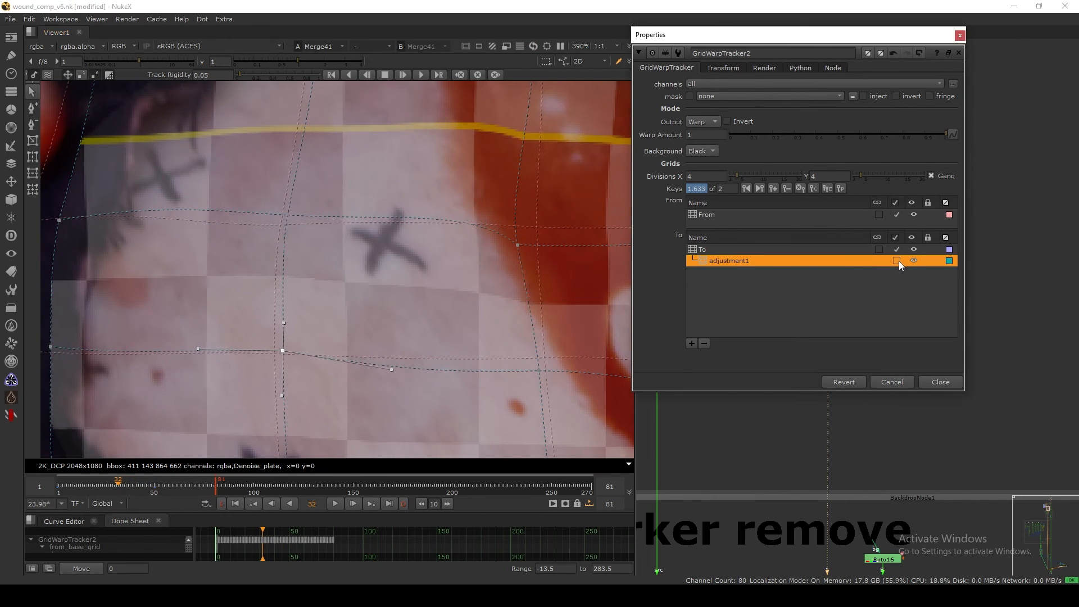
pyautogui.click(897, 261)
pyautogui.click(898, 261)
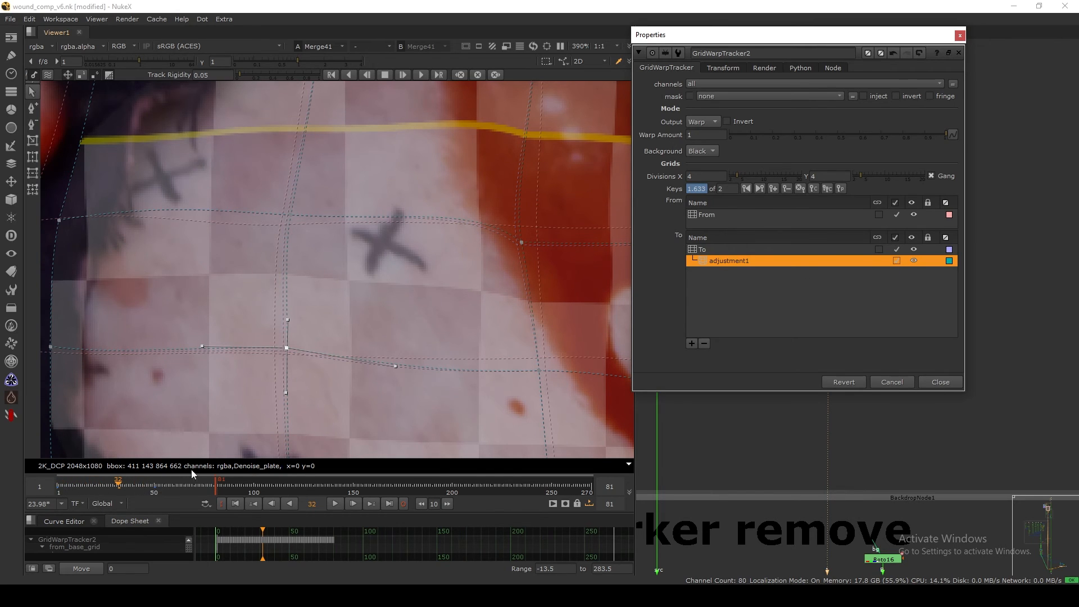
# Check the adjustment1 warp over the whole wound at frames 59 and 56.
pyautogui.click(445, 337)
pyautogui.scroll(-6, 445, 337)
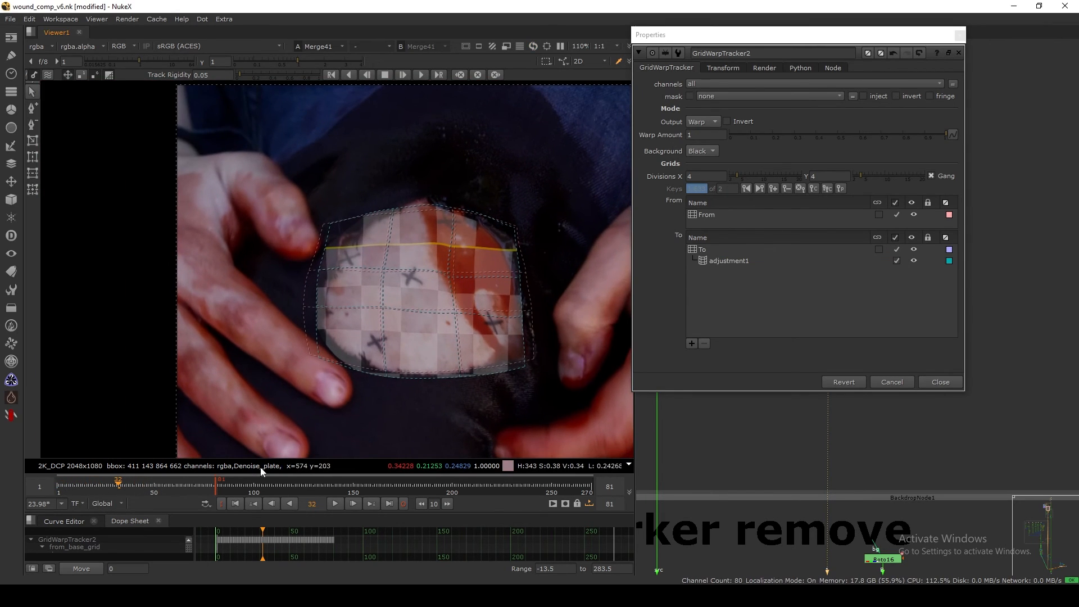
pyautogui.moveTo(160, 485); pyautogui.dragTo(172, 486)
pyautogui.click(726, 261)
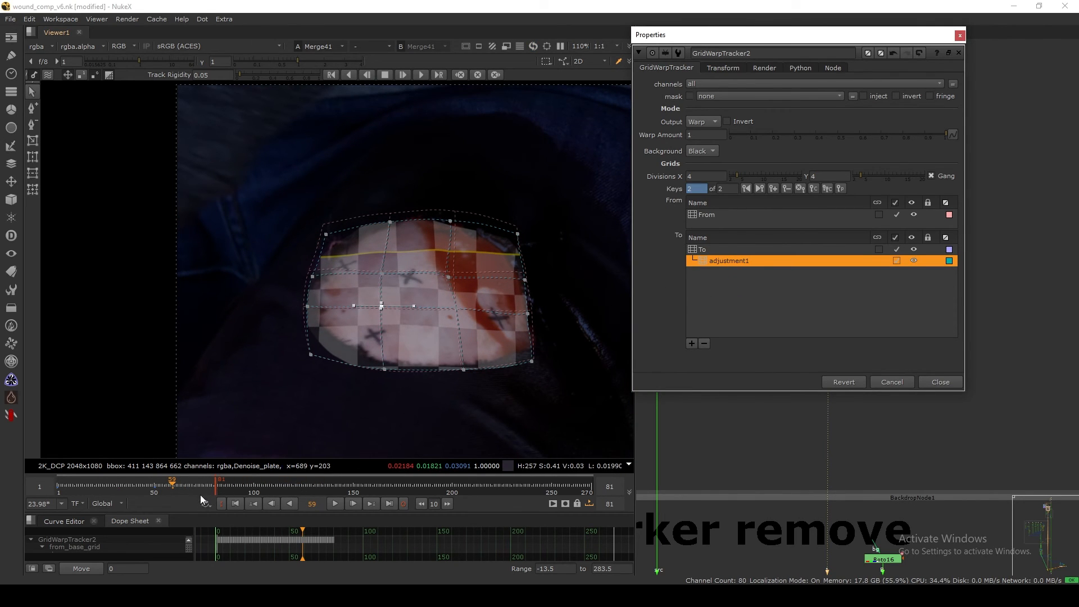
pyautogui.click(166, 484)
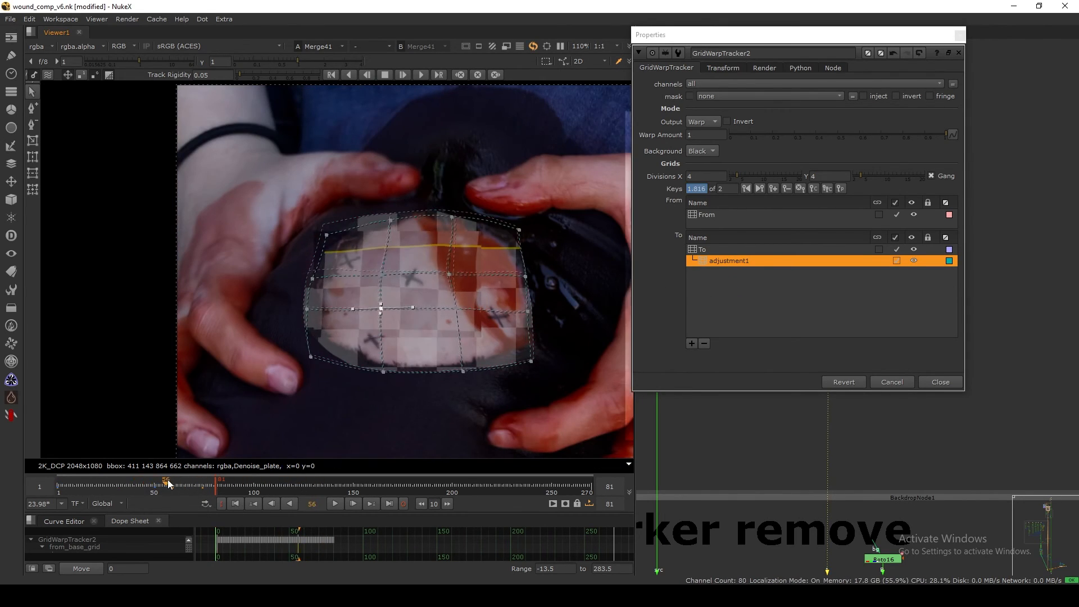
# Reroute Merge41's background dot to the plate above Transform_MatchMove1 and compare it with the stabilized branch below Crop1.
pyautogui.moveTo(804, 350); pyautogui.dragTo(803, 322, button='middle')
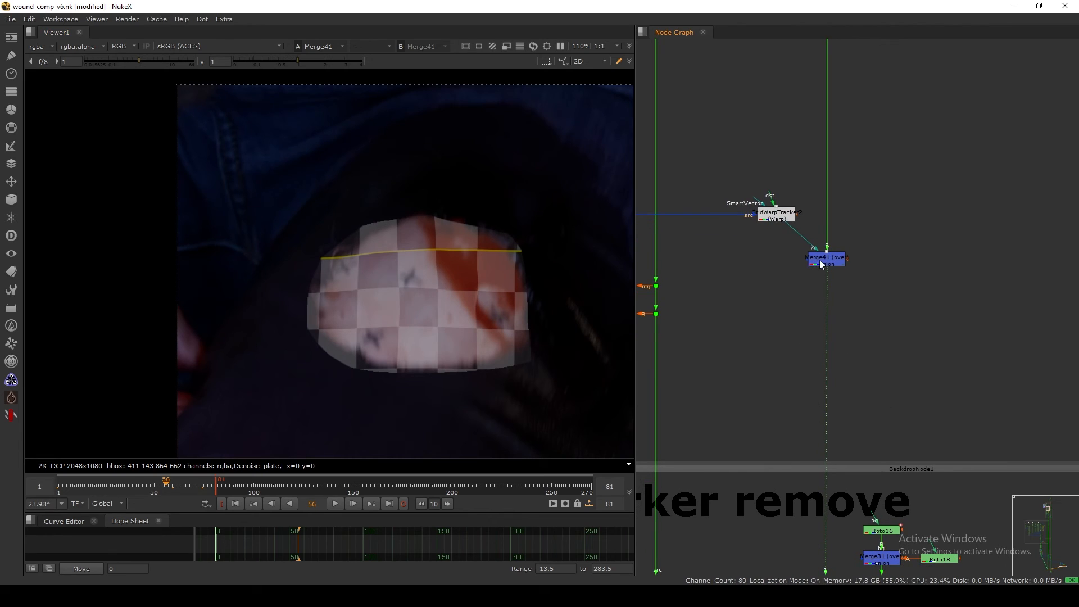
pyautogui.moveTo(821, 261); pyautogui.dragTo(825, 277)
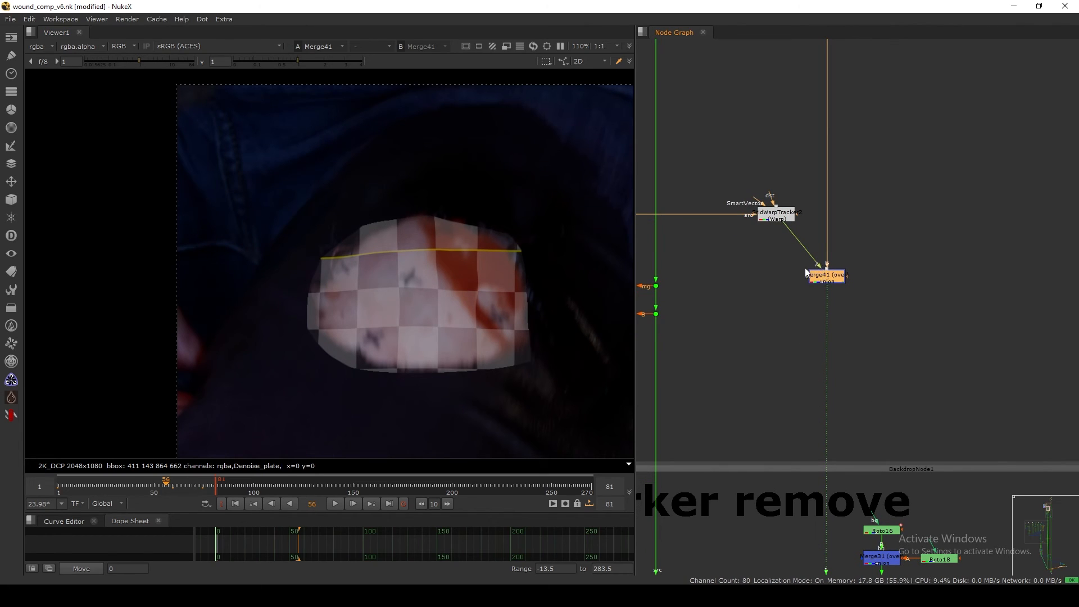
pyautogui.scroll(-3, 805, 270)
pyautogui.moveTo(806, 270); pyautogui.dragTo(795, 329, button='middle')
pyautogui.moveTo(754, 175); pyautogui.dragTo(799, 91)
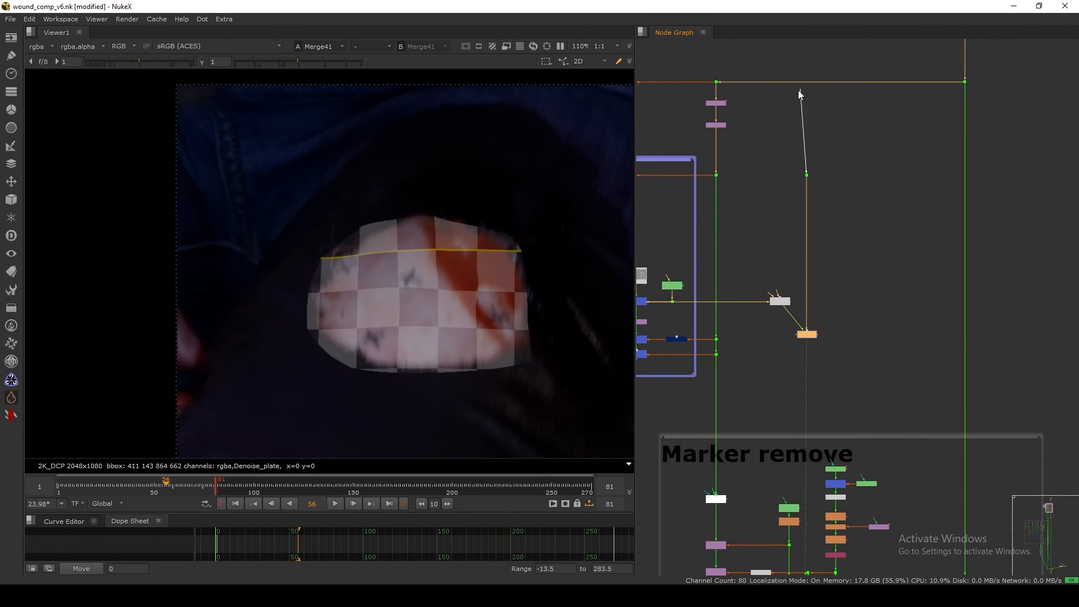
pyautogui.moveTo(716, 85); pyautogui.dragTo(715, 84)
pyautogui.moveTo(847, 140); pyautogui.dragTo(807, 143)
pyautogui.press('1')
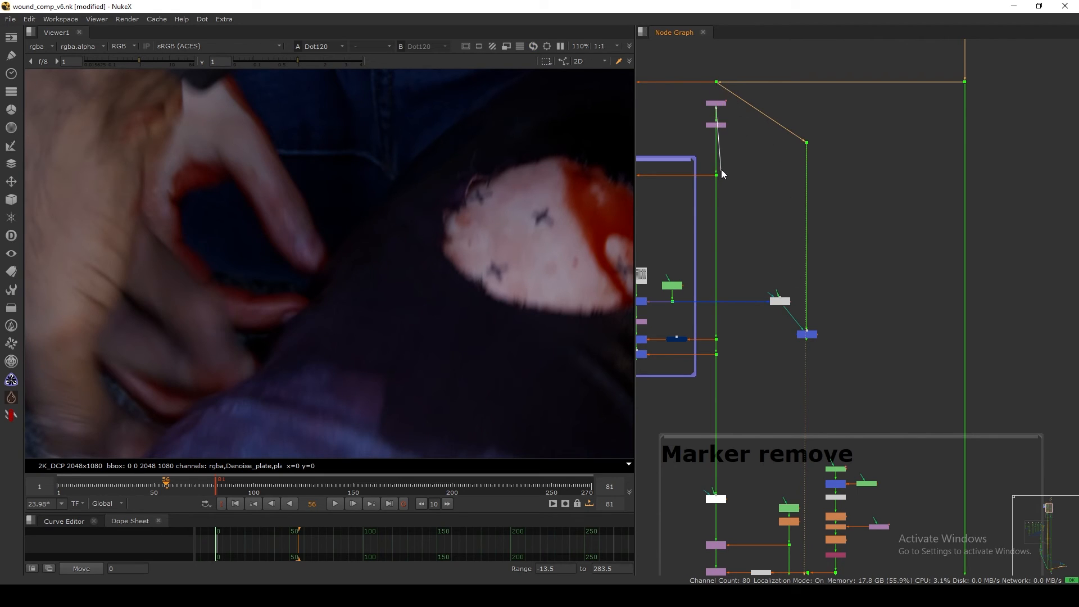
pyautogui.moveTo(722, 173); pyautogui.dragTo(717, 174)
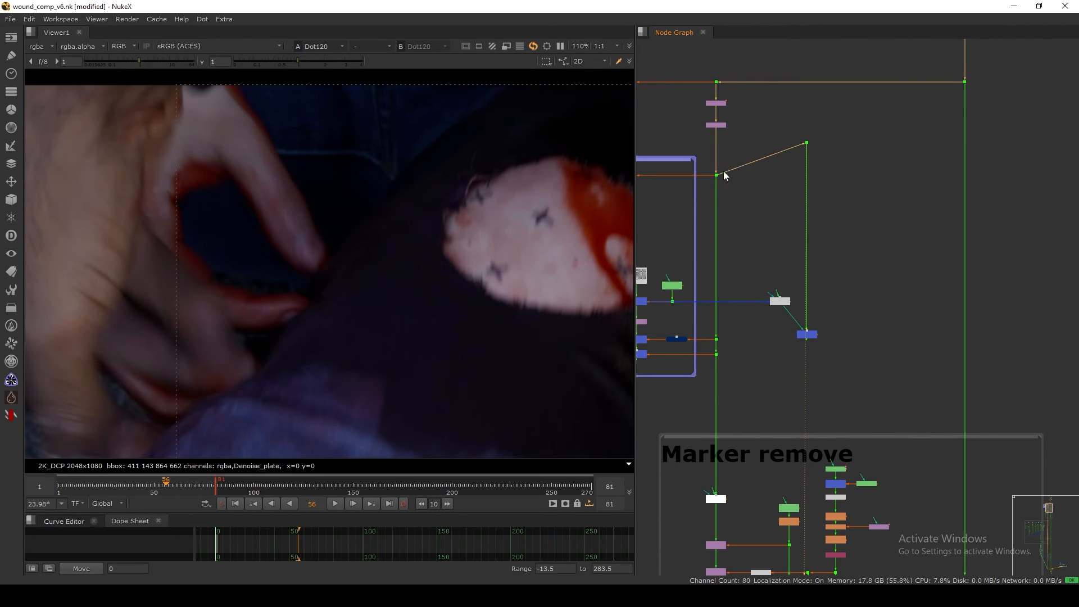
# View GridWarpTracker2's output and insert a copy of Transform_MatchMove1 between it and Merge41.
pyautogui.click(783, 300)
pyautogui.press('1')
pyautogui.scroll(3, 788, 295)
pyautogui.scroll(-3, 789, 299)
pyautogui.moveTo(760, 285); pyautogui.dragTo(757, 375, button='middle')
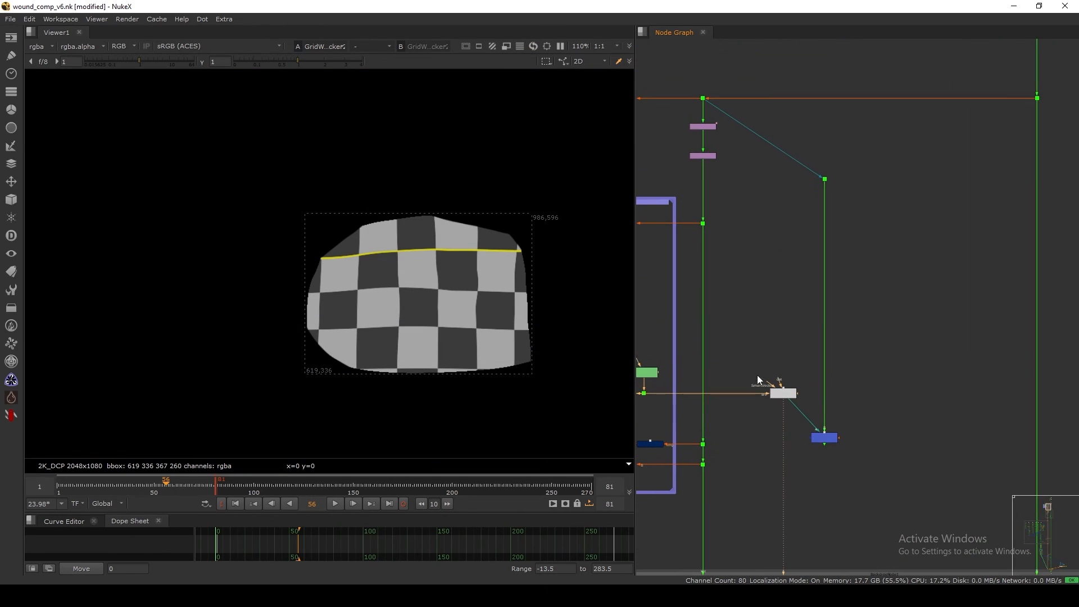
pyautogui.moveTo(707, 172); pyautogui.dragTo(718, 278, button='middle')
pyautogui.scroll(5, 710, 229)
pyautogui.moveTo(724, 243); pyautogui.dragTo(724, 252)
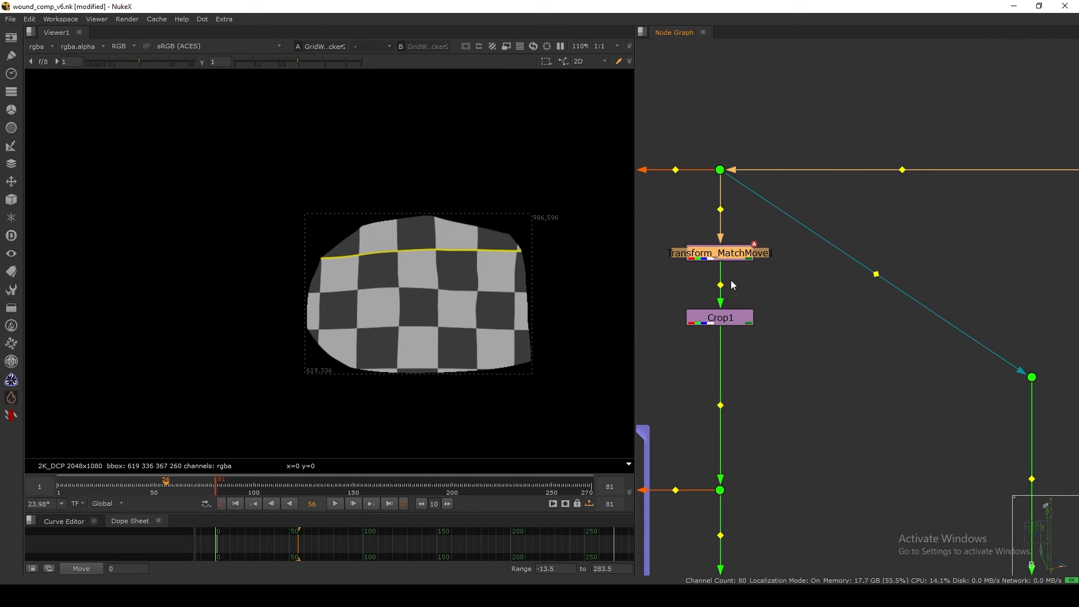
pyautogui.scroll(-4, 780, 265)
pyautogui.scroll(5, 818, 205)
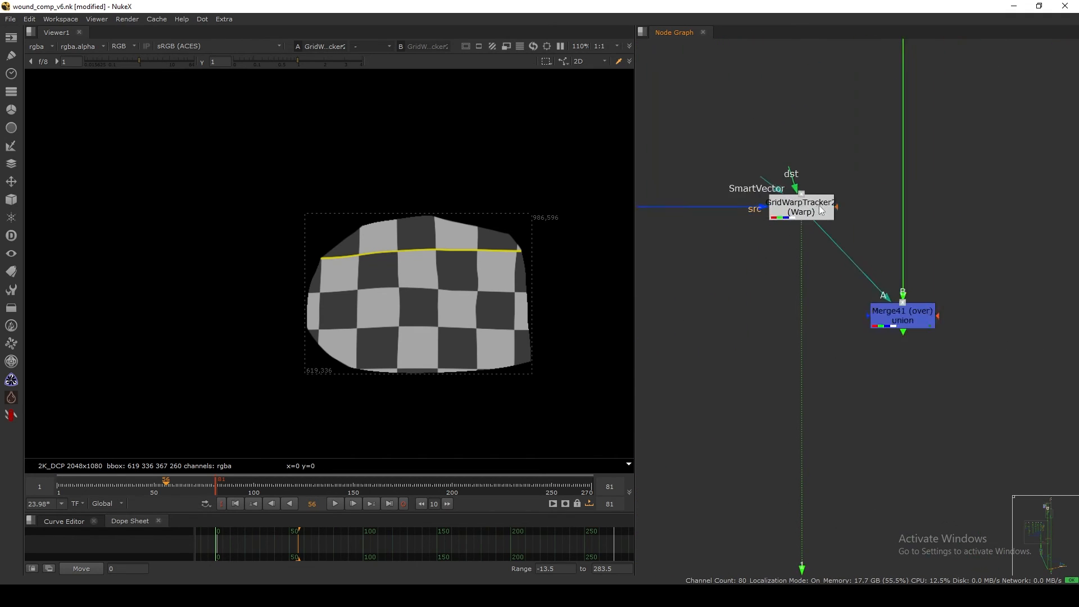
pyautogui.hotkey('ctrl', 'v')
pyautogui.moveTo(782, 250); pyautogui.dragTo(803, 256)
# Turn off Invert on the pasted Transform_MatchMove12 to move the warped checkerboard back onto the original plate motion.
pyautogui.press('1')
pyautogui.doubleClick(805, 260)
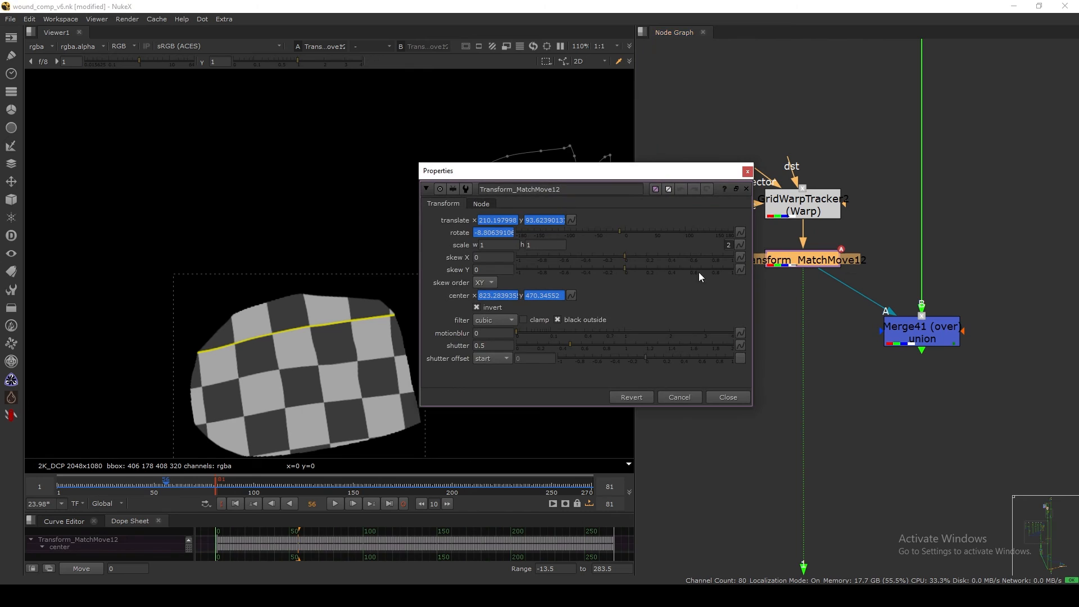
pyautogui.click(492, 307)
pyautogui.click(744, 397)
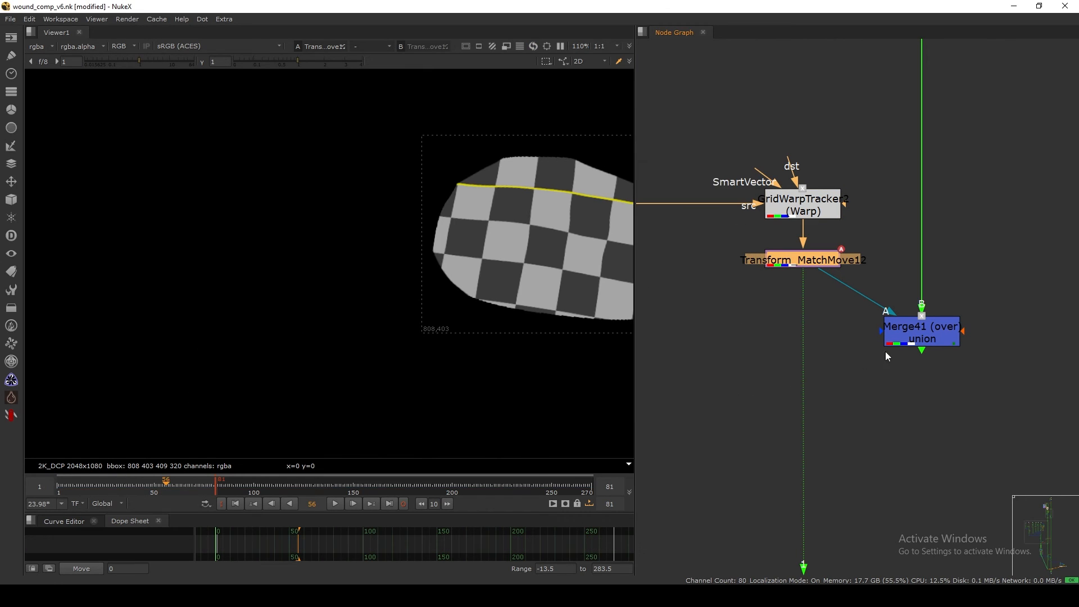
# View Merge41 and play back the matchmoved checkerboard over the original plate.
pyautogui.click(888, 328)
pyautogui.press('1')
pyautogui.scroll(-4, 843, 309)
pyautogui.scroll(-1, 540, 338)
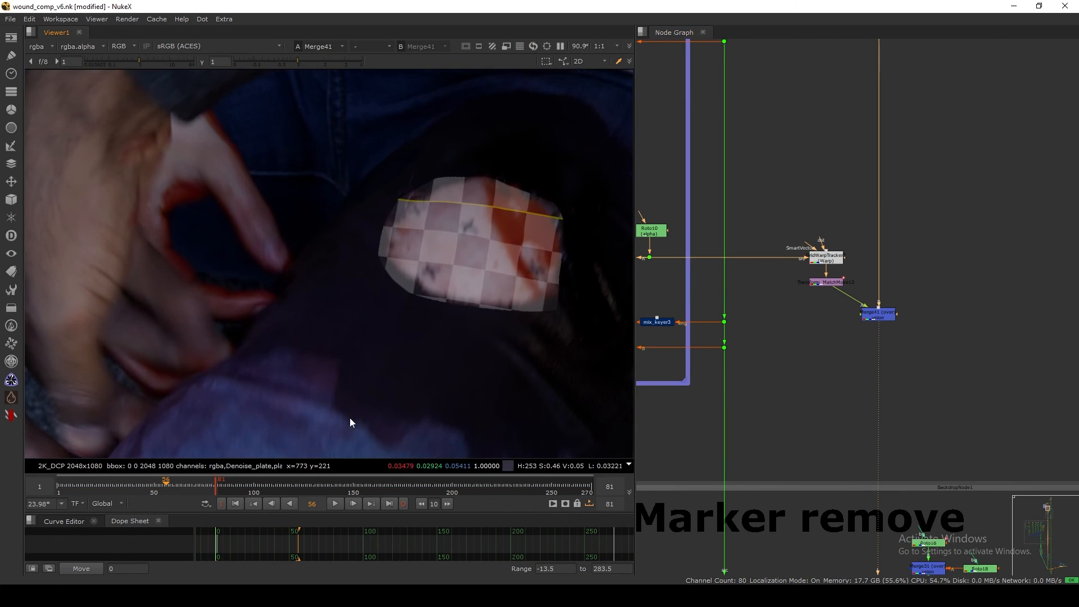
pyautogui.press('f')
pyautogui.click(335, 503)
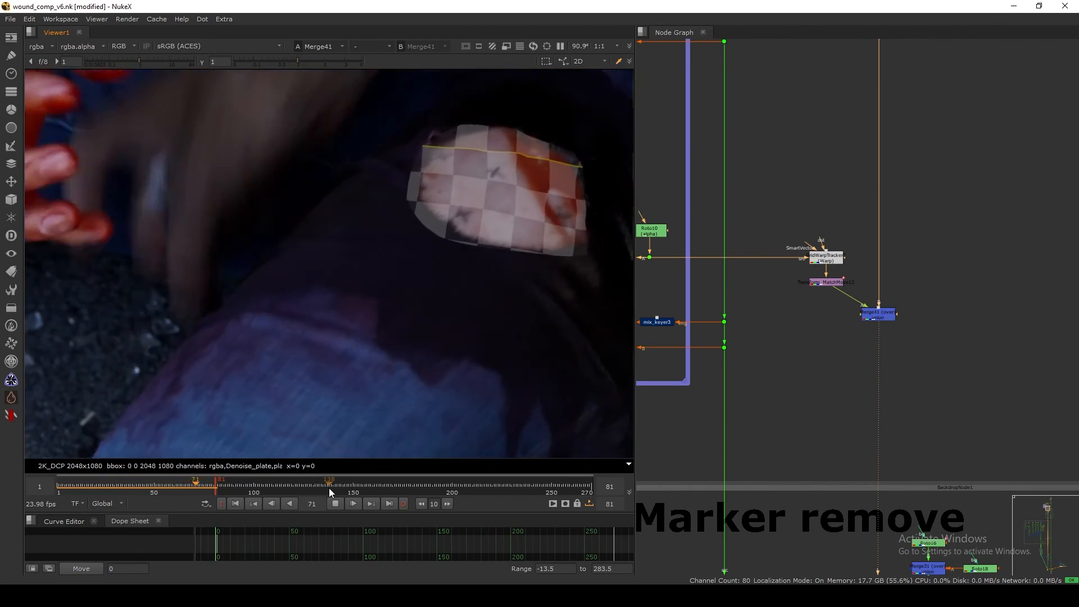
pyautogui.press('k')
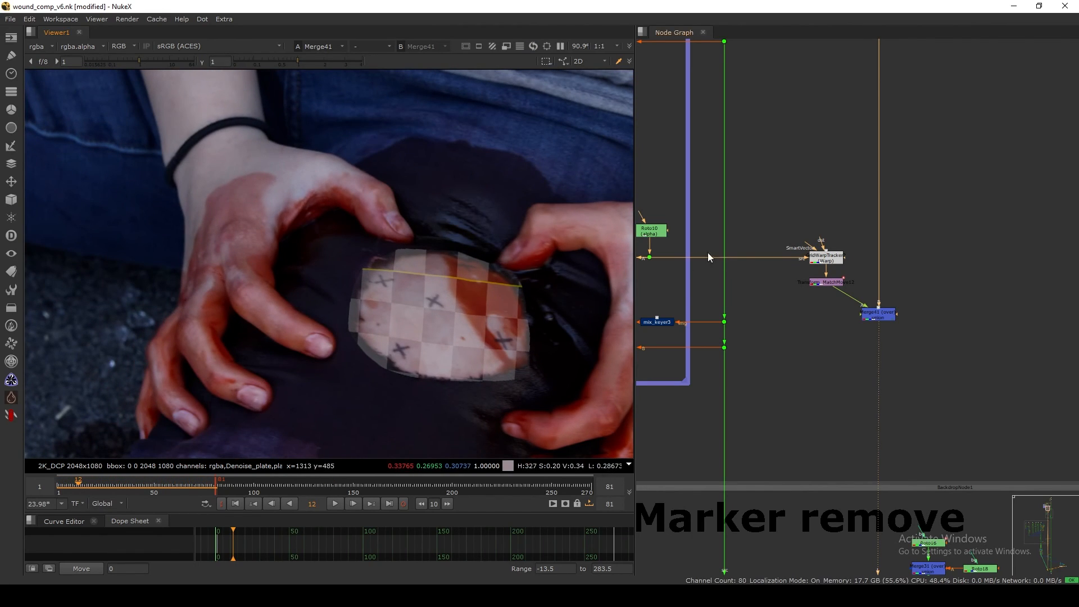
# View the unstabilized plate at the background dot and play it to examine the knee's motion.
pyautogui.moveTo(771, 282); pyautogui.dragTo(716, 557, button='middle')
pyautogui.click(823, 262)
pyautogui.press('1')
pyautogui.scroll(-2, 505, 338)
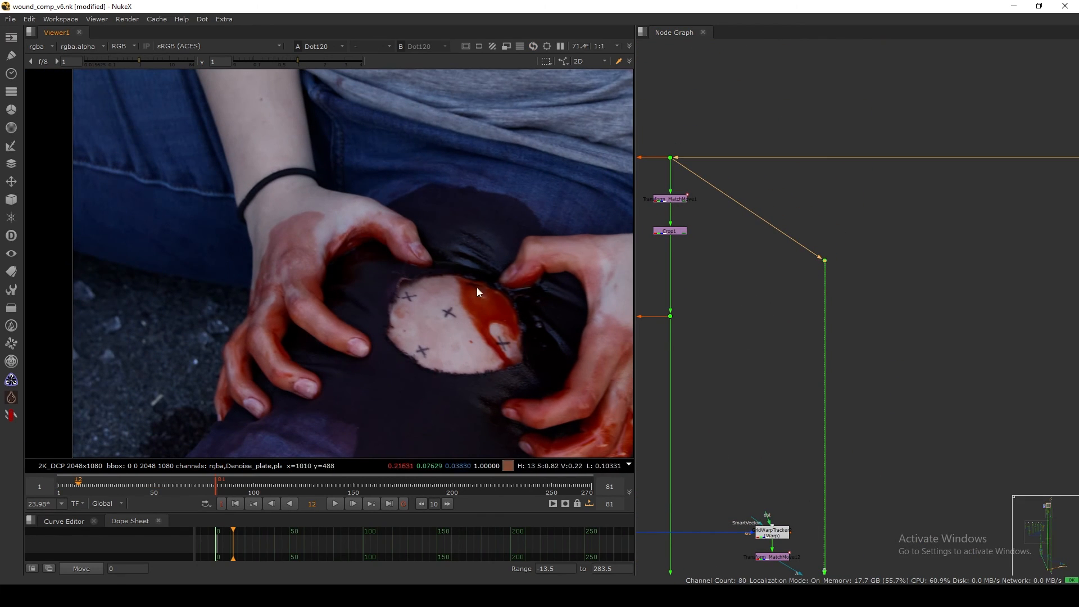
pyautogui.press('l')
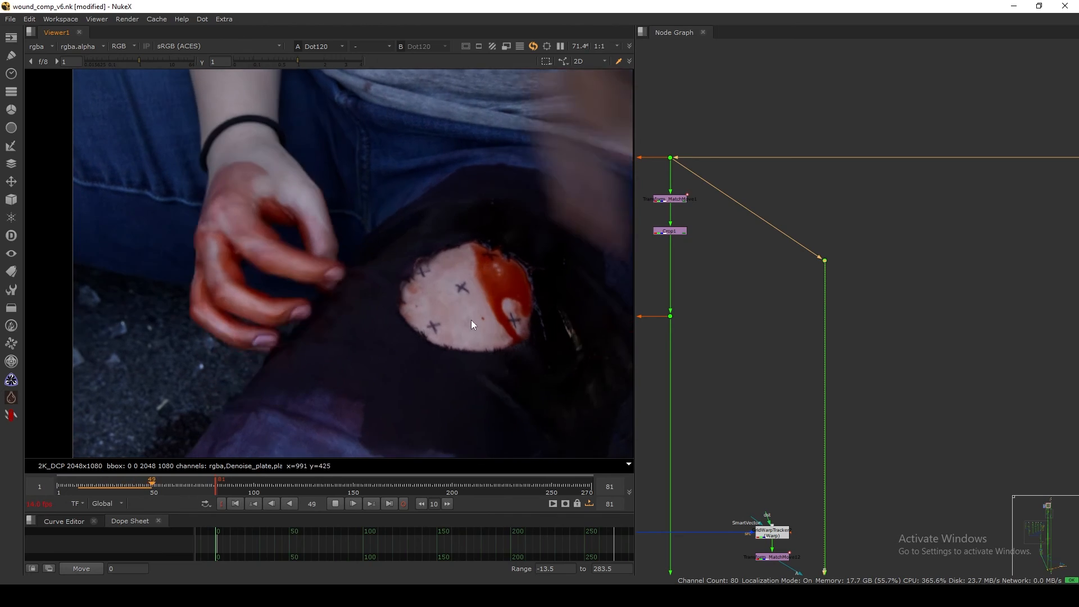
pyautogui.press('k')
pyautogui.press('l')
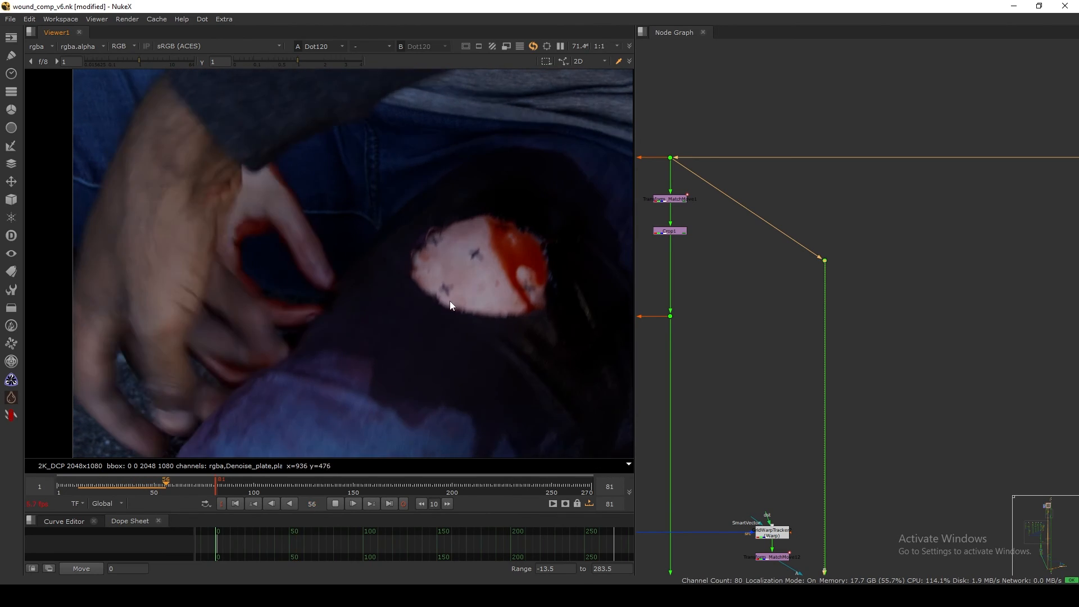
pyautogui.press('k')
# View the stabilized, cropped plate at the dot below Crop1 and play it for comparison.
pyautogui.moveTo(724, 287); pyautogui.dragTo(763, 278, button='middle')
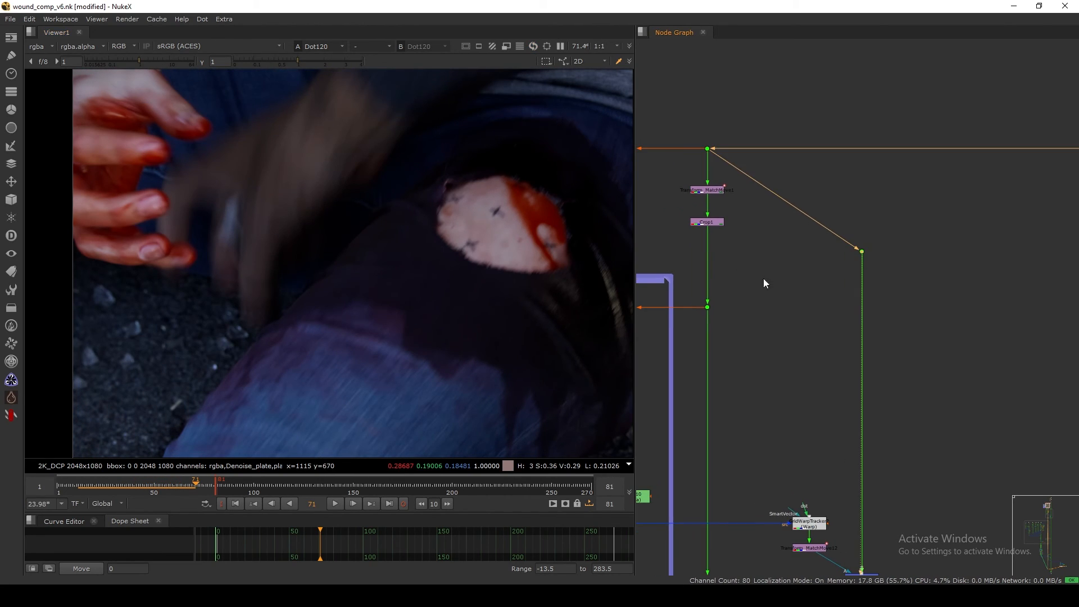
pyautogui.moveTo(756, 277); pyautogui.dragTo(686, 351)
pyautogui.press('1')
pyautogui.moveTo(723, 288); pyautogui.dragTo(769, 294, button='middle')
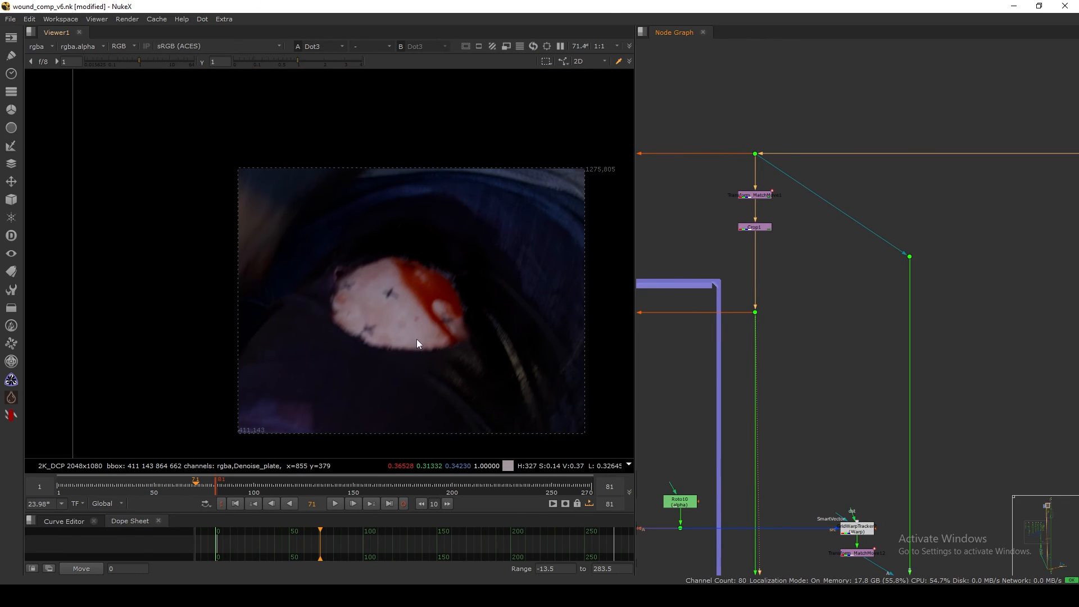
pyautogui.click(335, 504)
# View the output of the first GridWarpTracker in the Marker remove section.
pyautogui.moveTo(718, 470); pyautogui.dragTo(745, 305, button='middle')
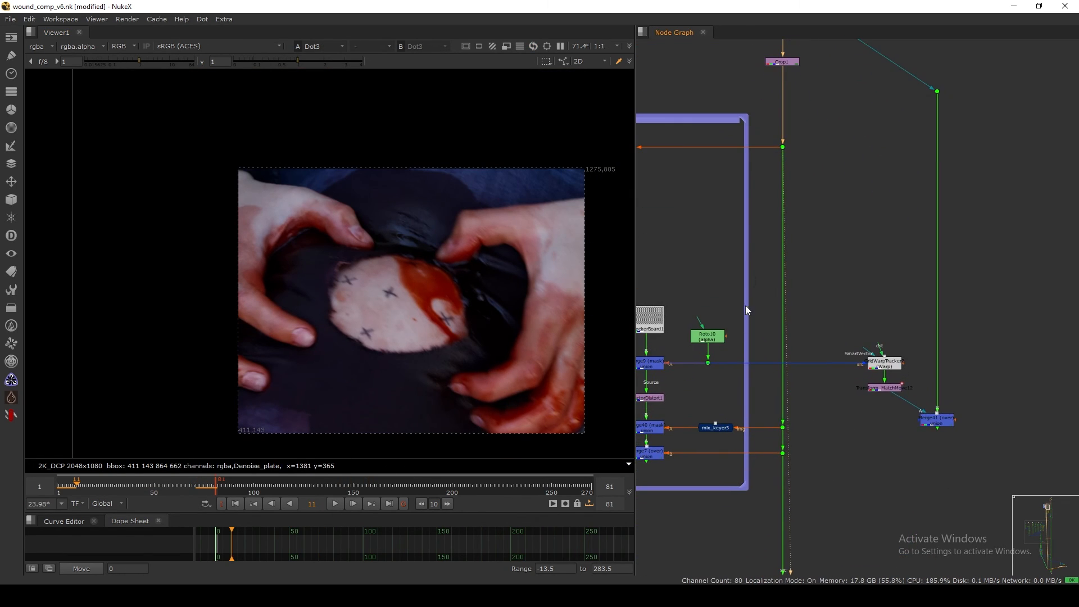
pyautogui.scroll(-3, 747, 309)
pyautogui.moveTo(764, 457); pyautogui.dragTo(749, 322, button='middle')
pyautogui.scroll(3, 745, 382)
pyautogui.click(761, 402)
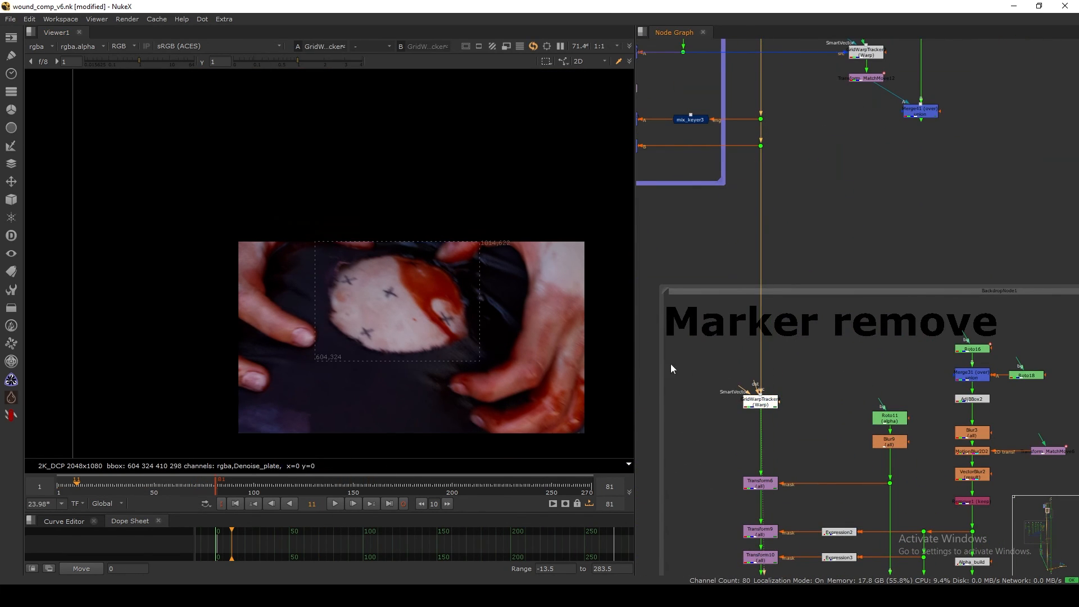
pyautogui.press('1')
# Follow the node tree down to the MATCHMOVE section and view its left GridWarpTracker.
pyautogui.scroll(-3, 778, 314)
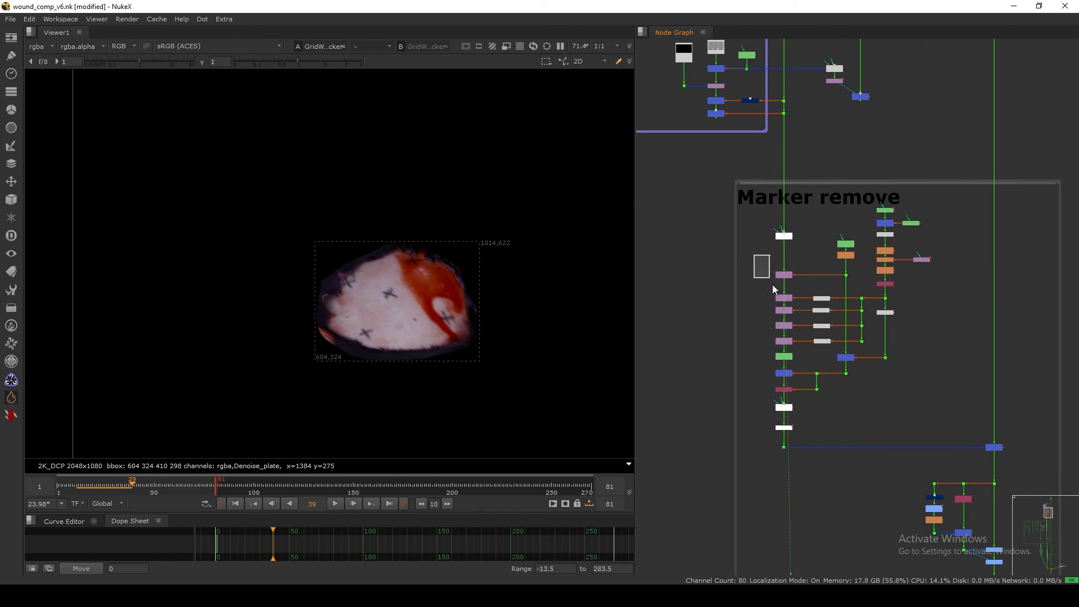
pyautogui.scroll(-5, 772, 285)
pyautogui.scroll(6, 762, 392)
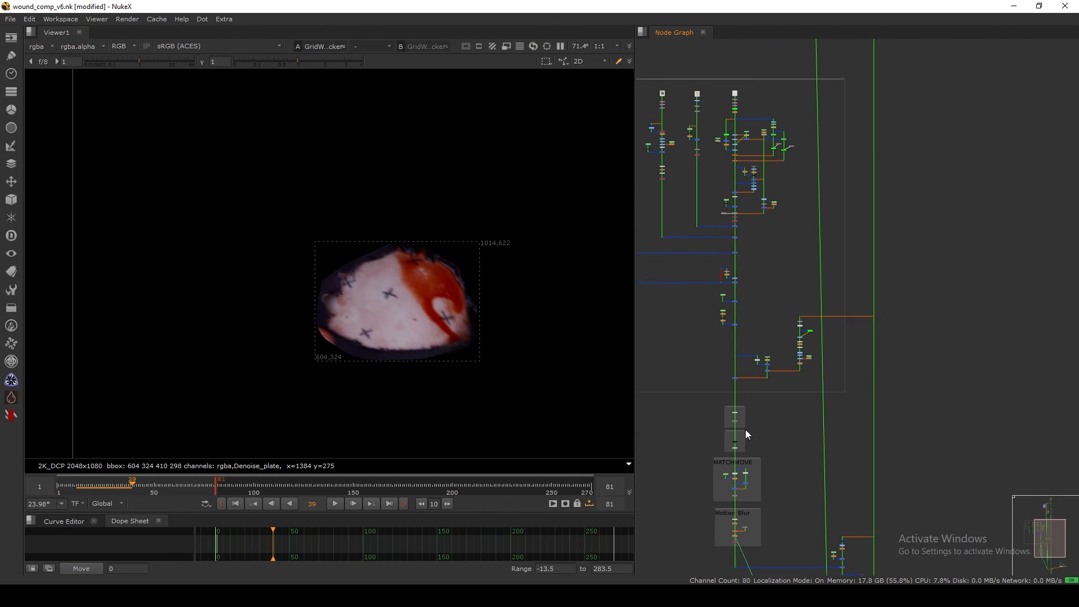
pyautogui.scroll(-3, 797, 228)
pyautogui.moveTo(782, 255); pyautogui.dragTo(763, 382, button='middle')
pyautogui.moveTo(779, 156); pyautogui.dragTo(742, 367, button='middle')
pyautogui.moveTo(742, 405); pyautogui.dragTo(768, 225, button='middle')
pyautogui.moveTo(739, 395); pyautogui.dragTo(760, 289, button='middle')
pyautogui.scroll(7, 763, 288)
pyautogui.click(759, 280)
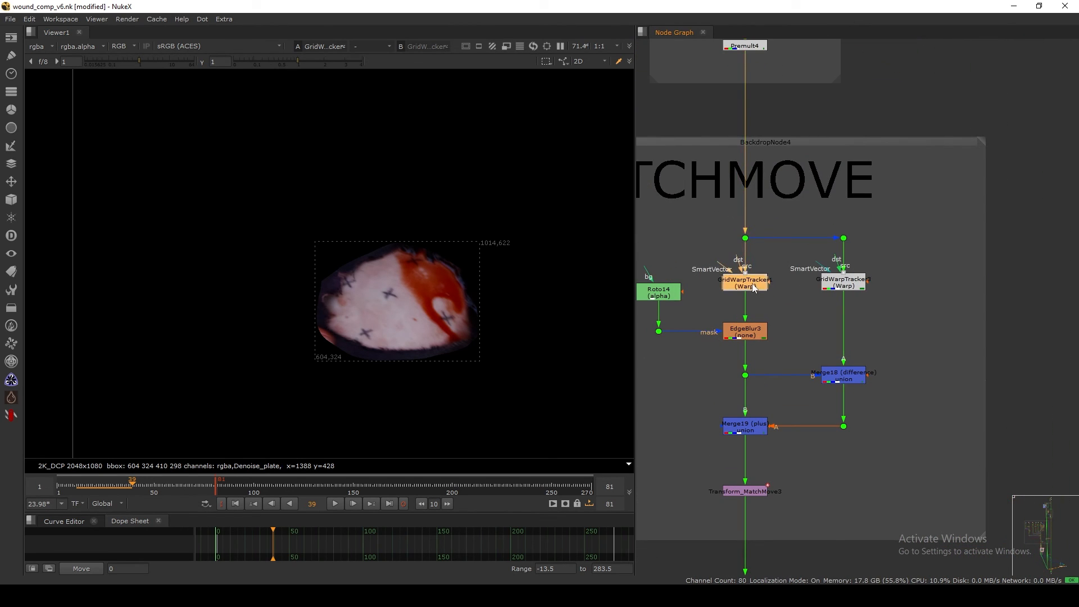
pyautogui.press('1')
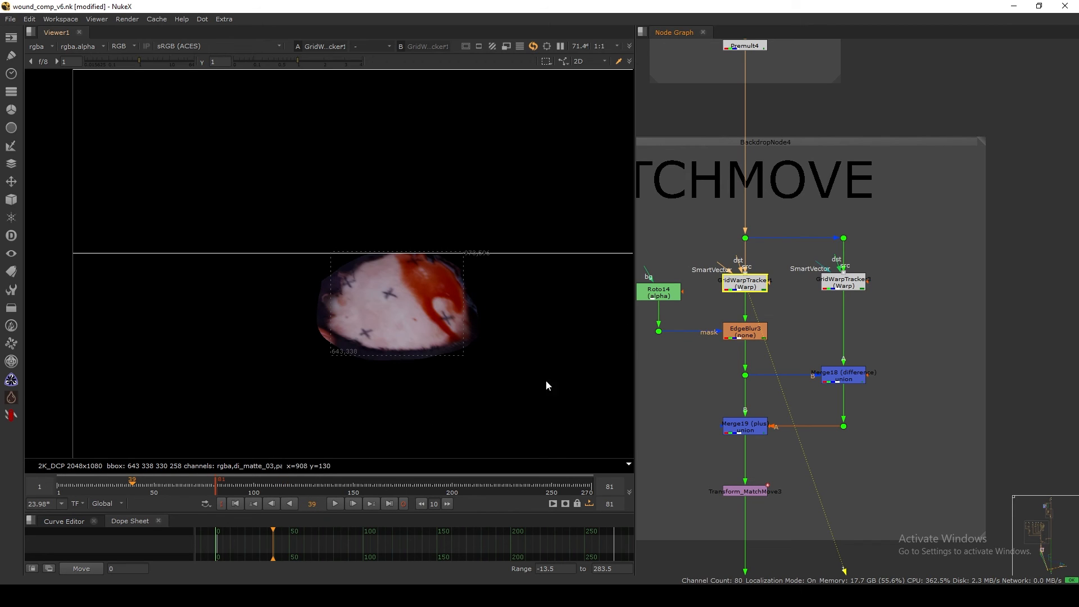
# View the wound at Transform_MatchMove3, the last node in the MATCHMOVE section.
pyautogui.scroll(-3, 729, 421)
pyautogui.moveTo(726, 473); pyautogui.dragTo(743, 332, button='middle')
pyautogui.scroll(7, 746, 327)
pyautogui.click(790, 293)
pyautogui.press('1')
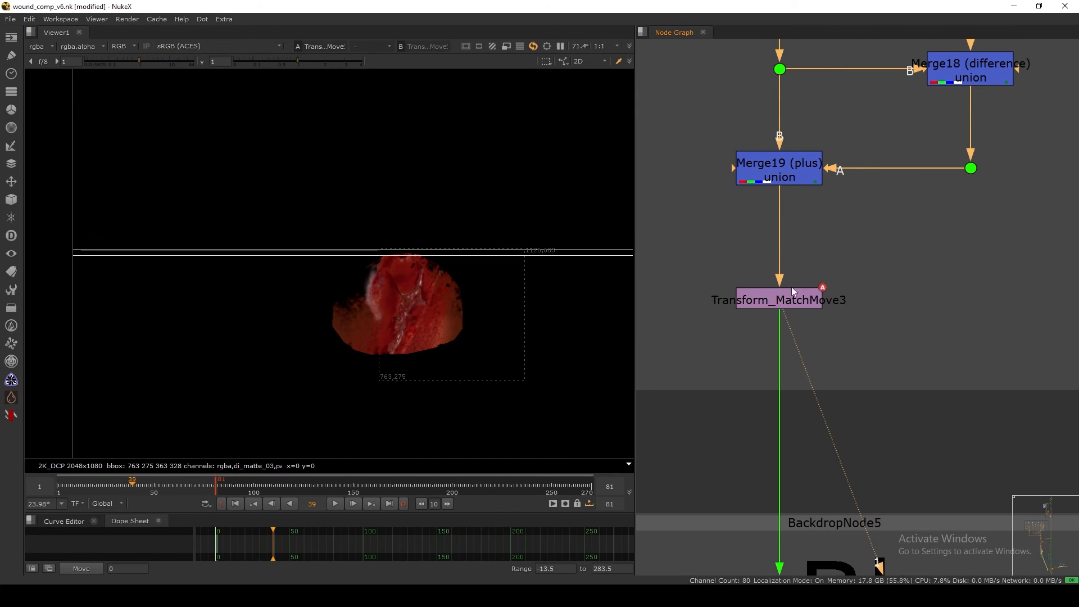
# Continue past the Motion Blur section and view the final composite at Merge5.
pyautogui.scroll(-6, 749, 372)
pyautogui.moveTo(723, 467); pyautogui.dragTo(722, 345, button='middle')
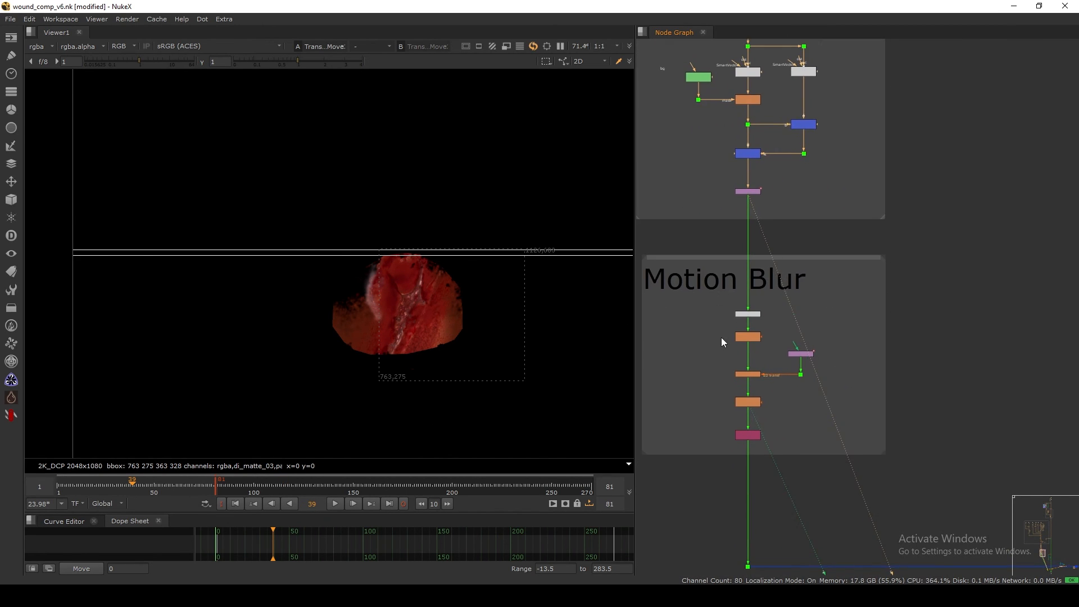
pyautogui.scroll(-5, 719, 303)
pyautogui.press('1')
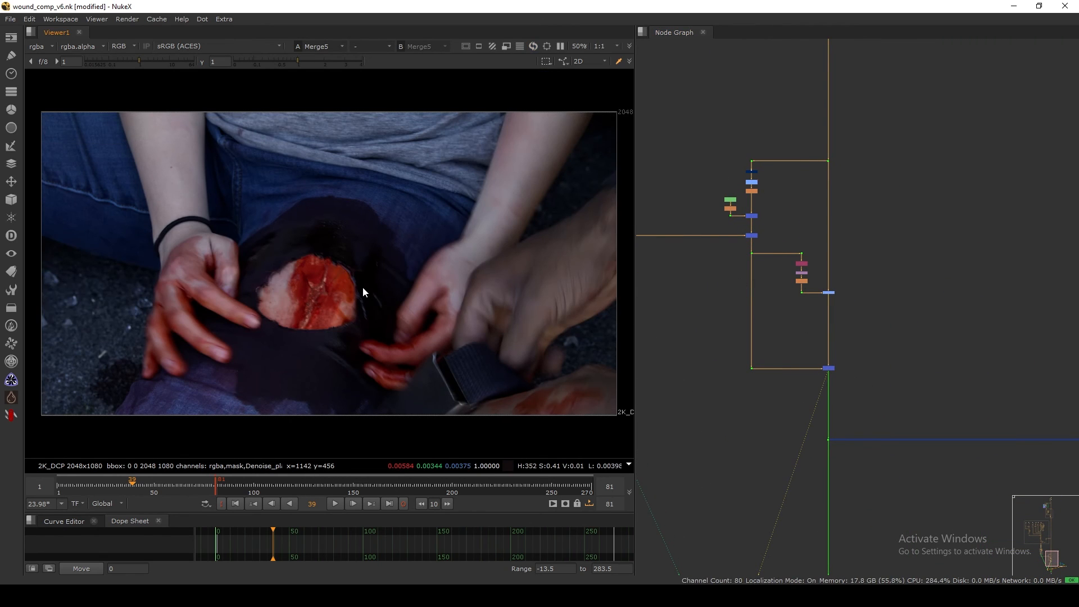
# Locate the pre-rendered clips beside the main node tree and view Read2.
pyautogui.scroll(-10, 731, 306)
pyautogui.moveTo(771, 407); pyautogui.dragTo(755, 301, button='middle')
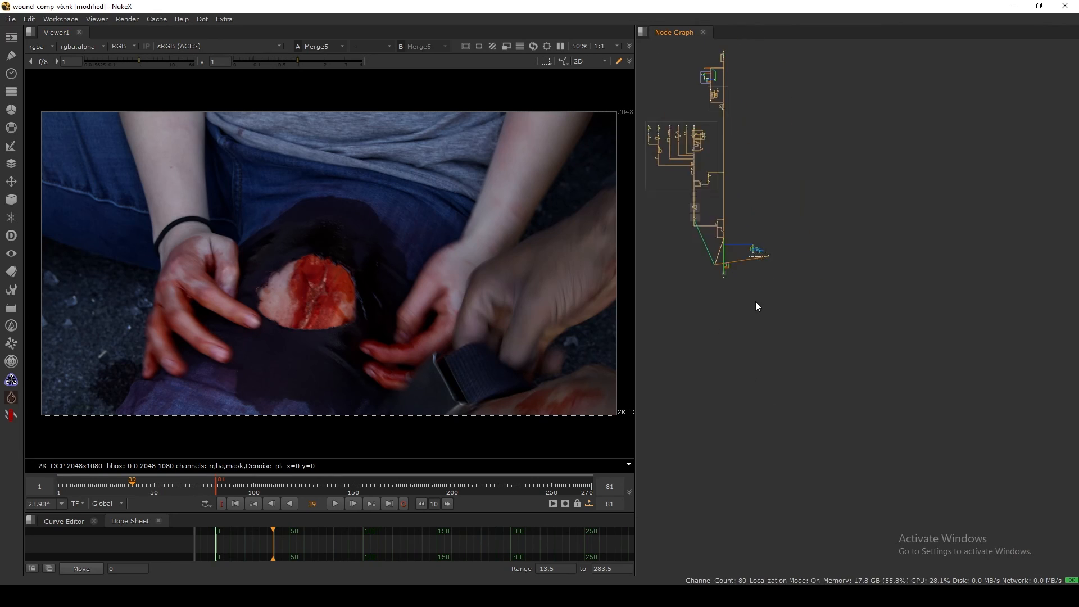
pyautogui.scroll(4, 787, 243)
pyautogui.scroll(6, 758, 254)
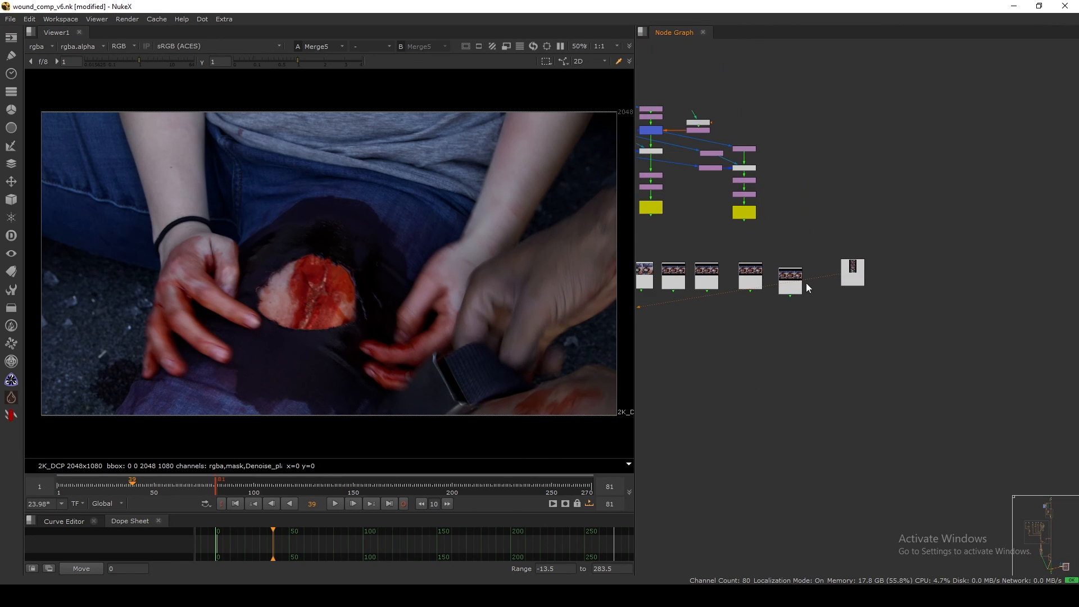
pyautogui.moveTo(834, 313); pyautogui.dragTo(850, 314, button='middle')
pyautogui.click(729, 287)
pyautogui.press('1')
# Maximize the viewer and play the Stabilize and Matchmove comparison clip, extending the playback range to frame 270.
pyautogui.moveTo(722, 324); pyautogui.dragTo(803, 284, button='middle')
pyautogui.press('space')
pyautogui.press('f')
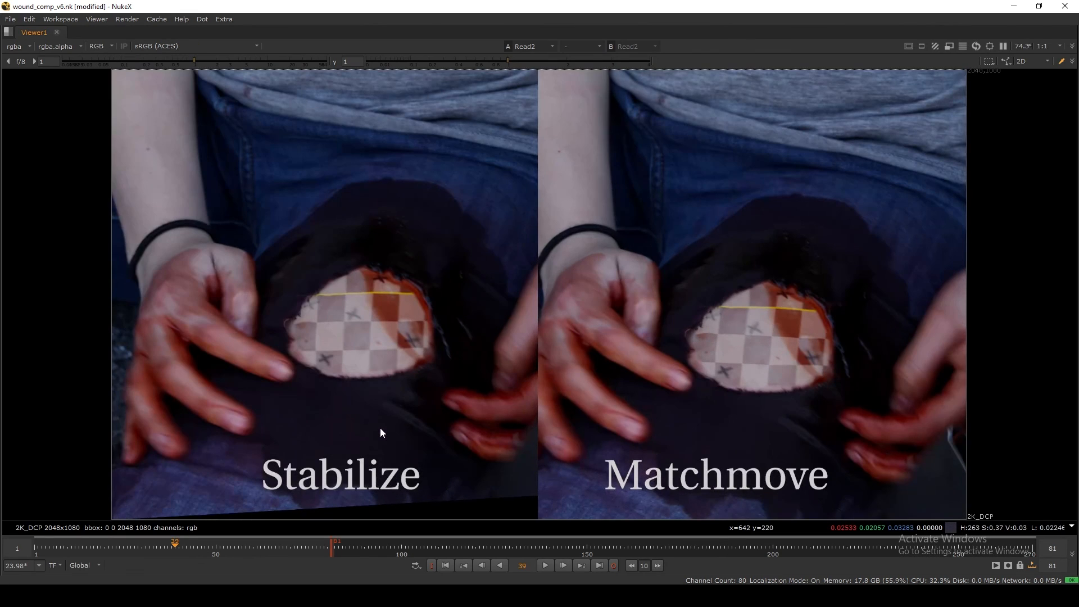
pyautogui.press('l')
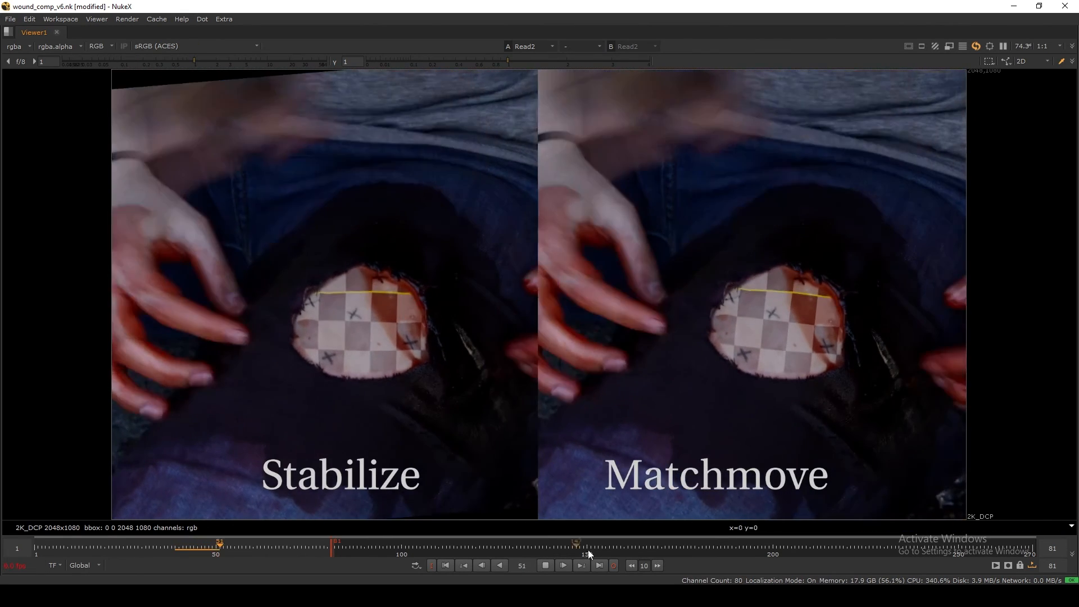
pyautogui.click(1031, 565)
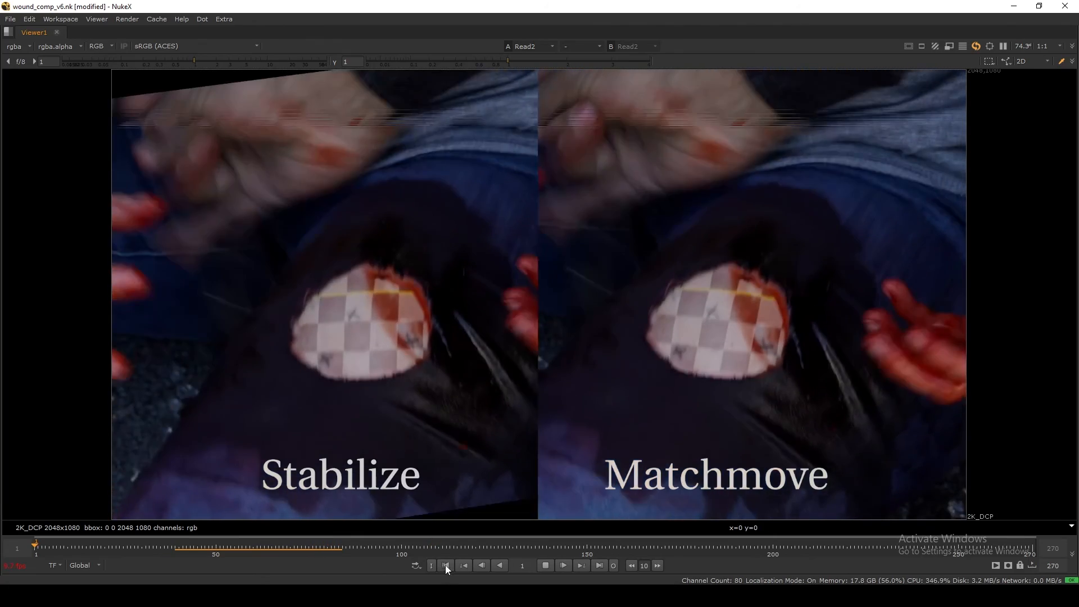
# Replay the Stabilize and Matchmove comparison clip from its first frame, compare the wound on both sides, and stop playback.
pyautogui.click(445, 565)
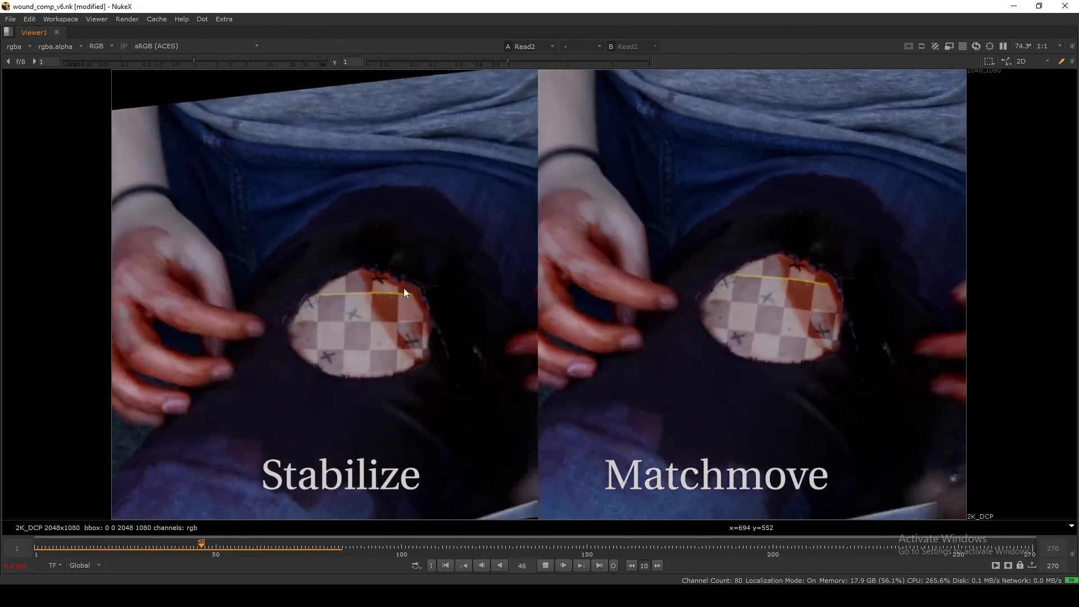
pyautogui.moveTo(423, 262)
pyautogui.mouseDown()
pyautogui.moveTo(305, 400)
pyautogui.moveTo(294, 385)
pyautogui.mouseUp()
pyautogui.moveTo(933, 254)
pyautogui.mouseDown()
pyautogui.moveTo(787, 368)
pyautogui.moveTo(746, 414)
pyautogui.moveTo(638, 423)
pyautogui.mouseUp()
pyautogui.moveTo(857, 250); pyautogui.dragTo(639, 388)
pyautogui.moveTo(436, 247); pyautogui.dragTo(272, 402)
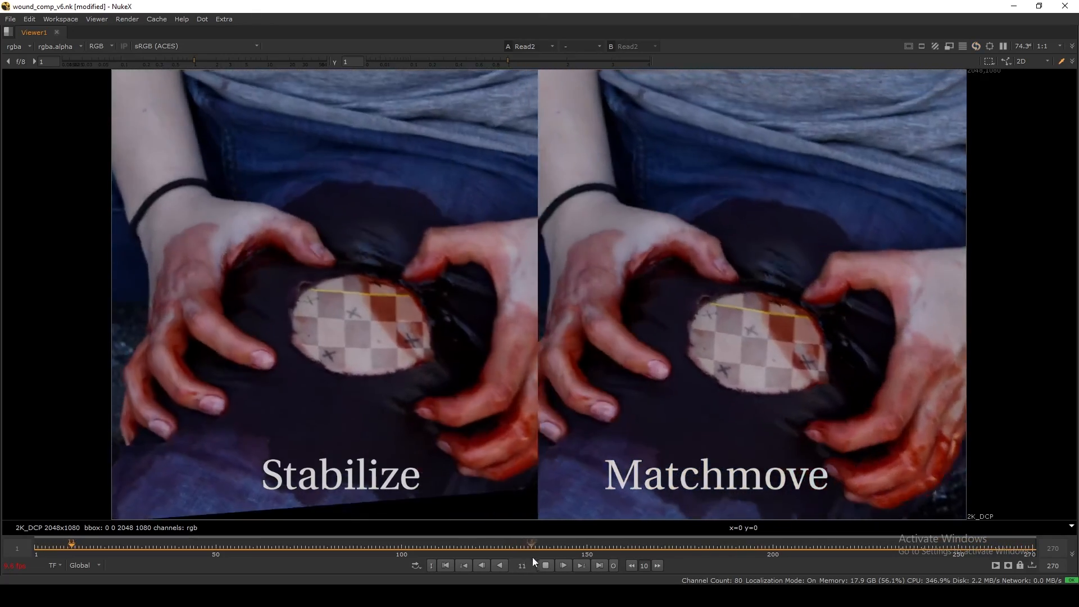
pyautogui.click(544, 564)
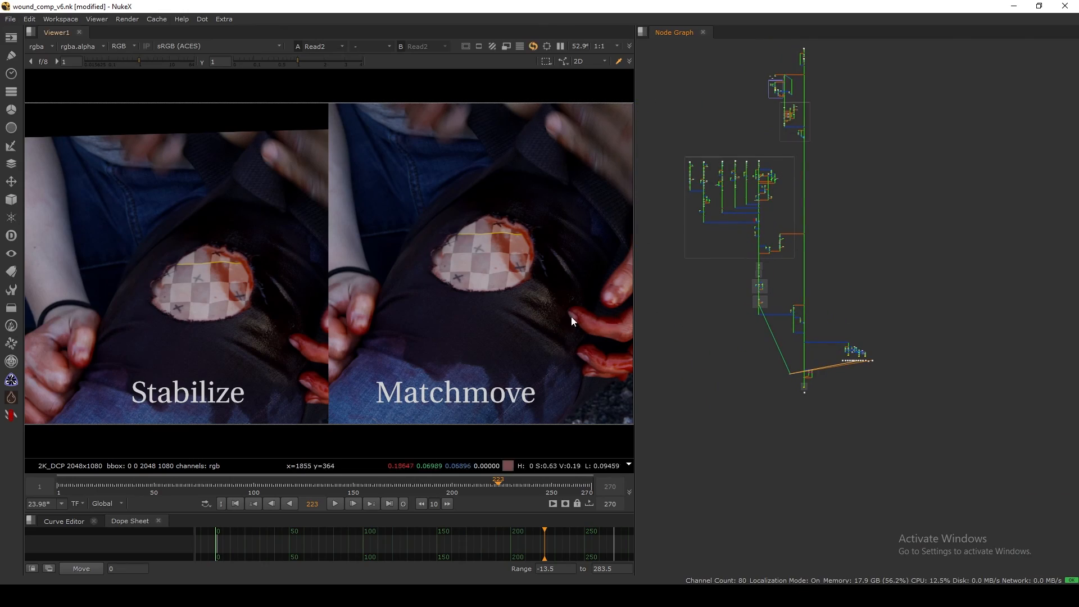
# Open GridWarpTracker1 in the MATCHMOVE section and select its adjustment1 grid.
pyautogui.scroll(3, 515, 252)
pyautogui.moveTo(497, 258); pyautogui.dragTo(504, 281, button='middle')
pyautogui.moveTo(345, 358); pyautogui.dragTo(599, 344, button='middle')
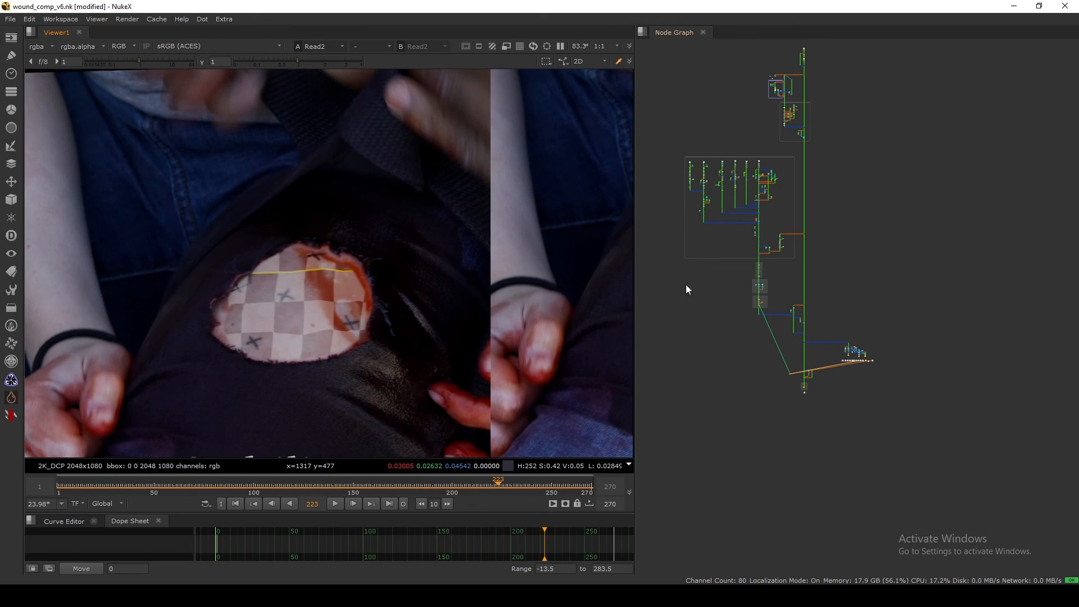
pyautogui.scroll(5, 720, 189)
pyautogui.moveTo(721, 189); pyautogui.dragTo(761, 257, button='middle')
pyautogui.moveTo(801, 354); pyautogui.dragTo(703, 203, button='middle')
pyautogui.moveTo(764, 360); pyautogui.dragTo(747, 297, button='middle')
pyautogui.scroll(10, 752, 296)
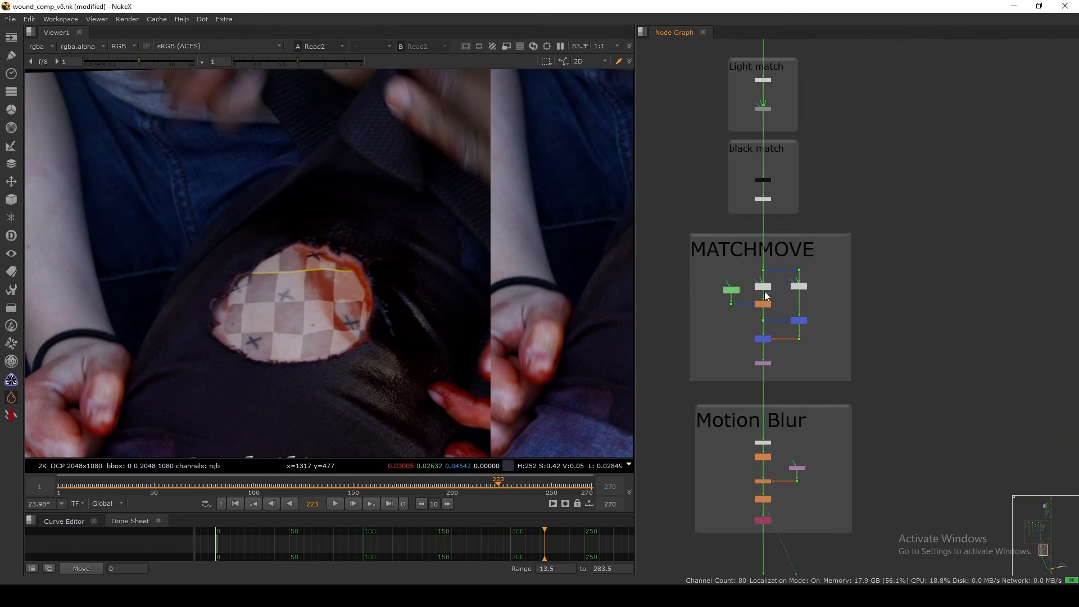
pyautogui.doubleClick(762, 283)
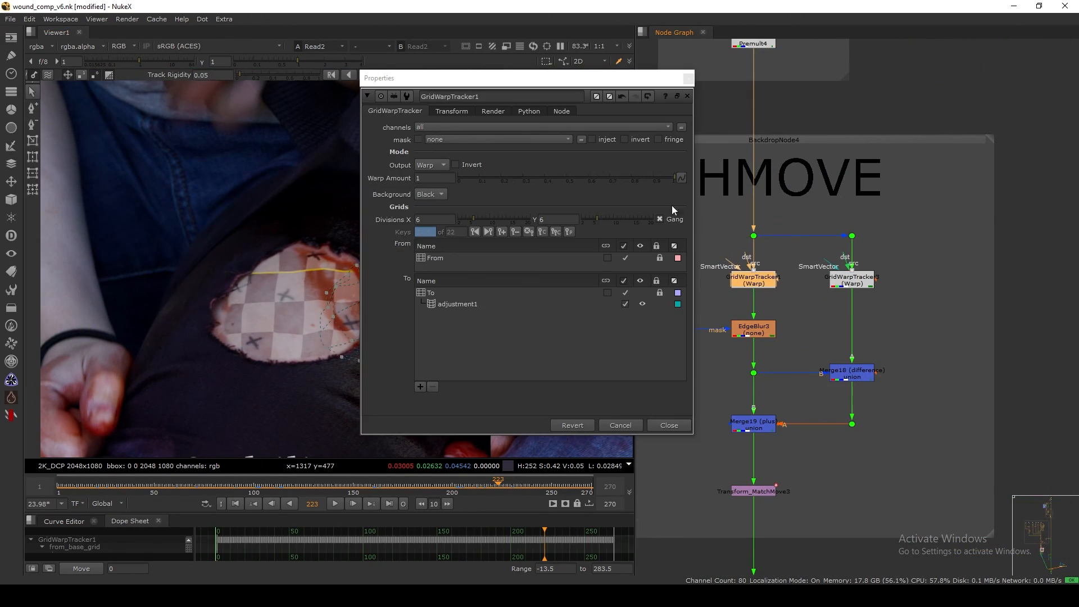
pyautogui.click(648, 271)
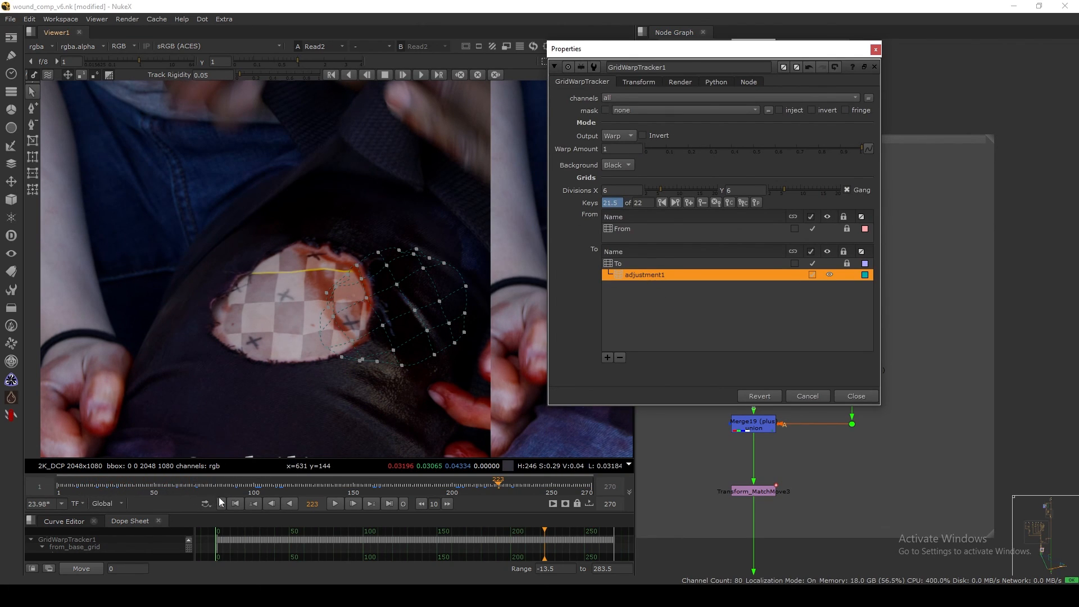
# Scrub the timeline to frame 235 to inspect the adjustment grid, and close the GridWarpTracker1 properties.
pyautogui.click(257, 490)
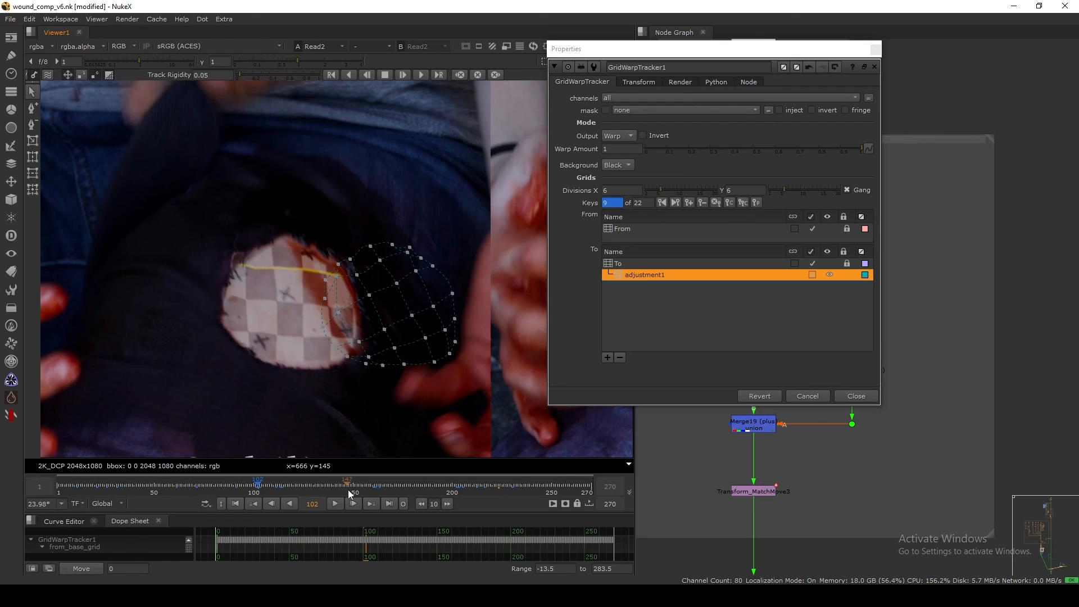
pyautogui.moveTo(369, 489); pyautogui.dragTo(521, 487)
pyautogui.click(857, 396)
# View the wound composite at Dot18 on the main branch, below the Motion Blur section.
pyautogui.scroll(-10, 829, 352)
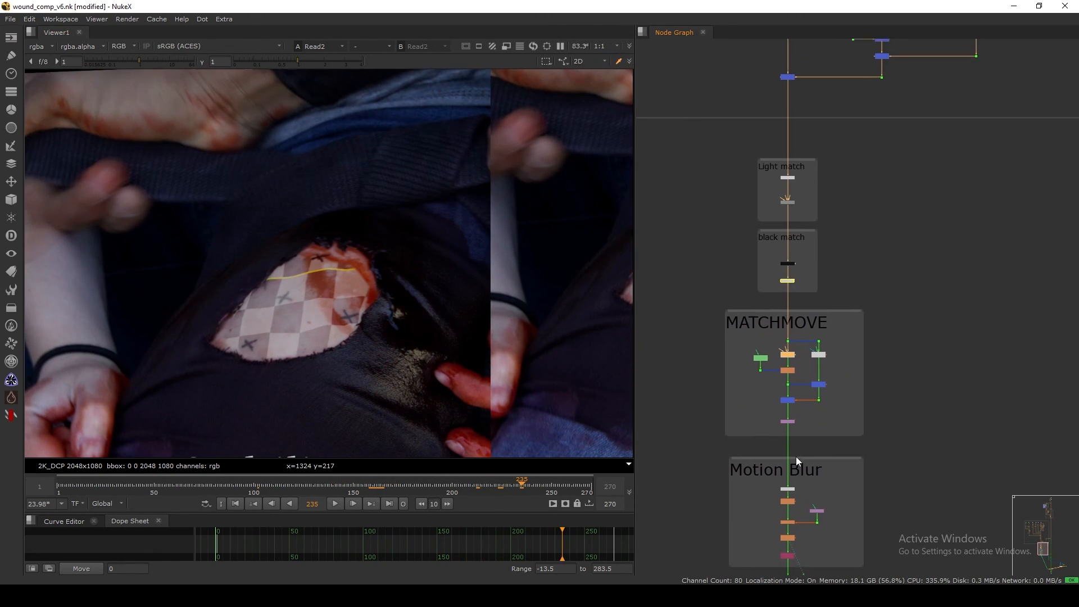
pyautogui.click(756, 288)
pyautogui.press('1')
pyautogui.moveTo(750, 293); pyautogui.dragTo(760, 297, button='middle')
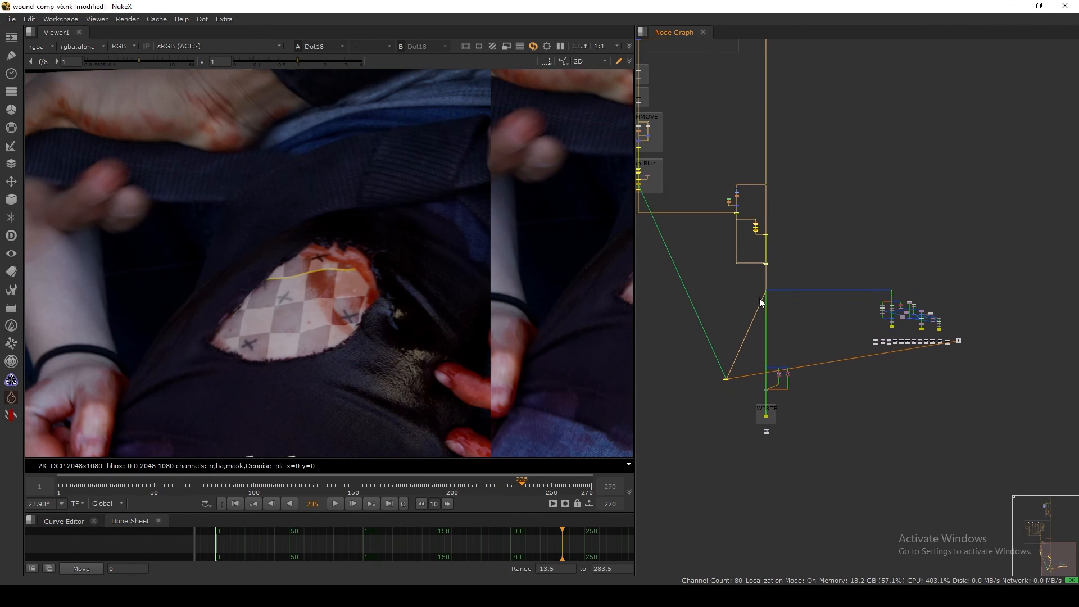
# Return to the MATCHMOVE section and select both GridWarpTracker nodes.
pyautogui.moveTo(787, 270); pyautogui.dragTo(743, 313)
pyautogui.scroll(-3, 757, 294)
pyautogui.scroll(10, 758, 238)
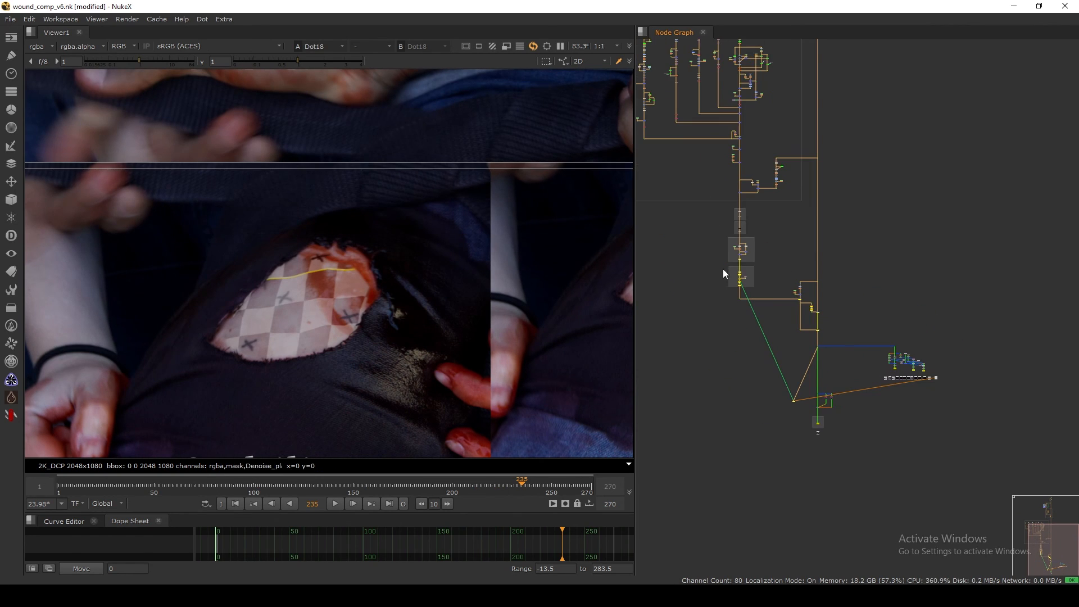
pyautogui.scroll(3, 700, 186)
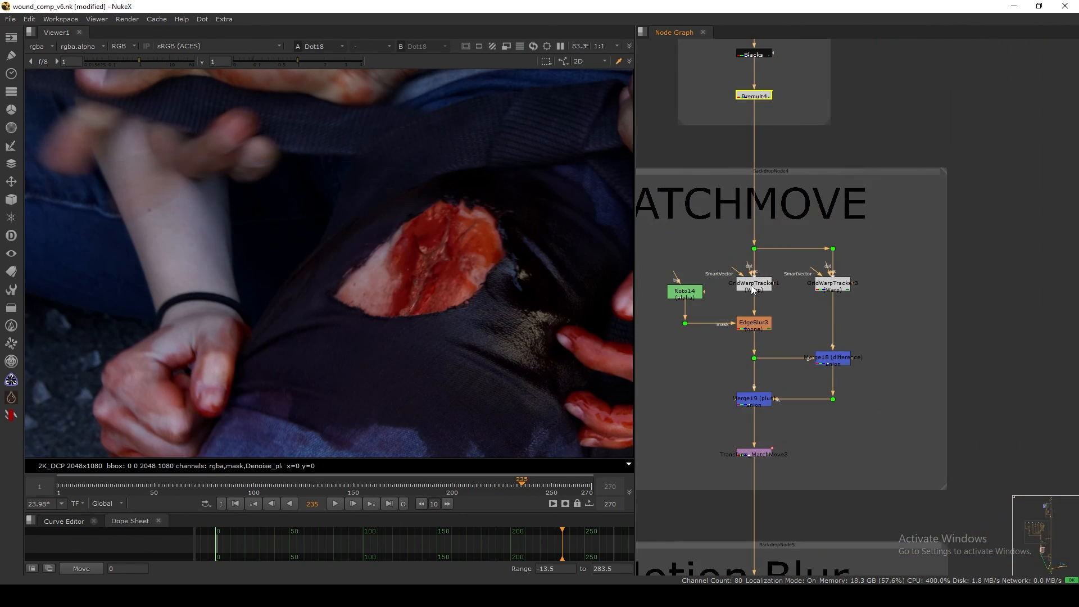
pyautogui.moveTo(880, 213); pyautogui.dragTo(697, 304)
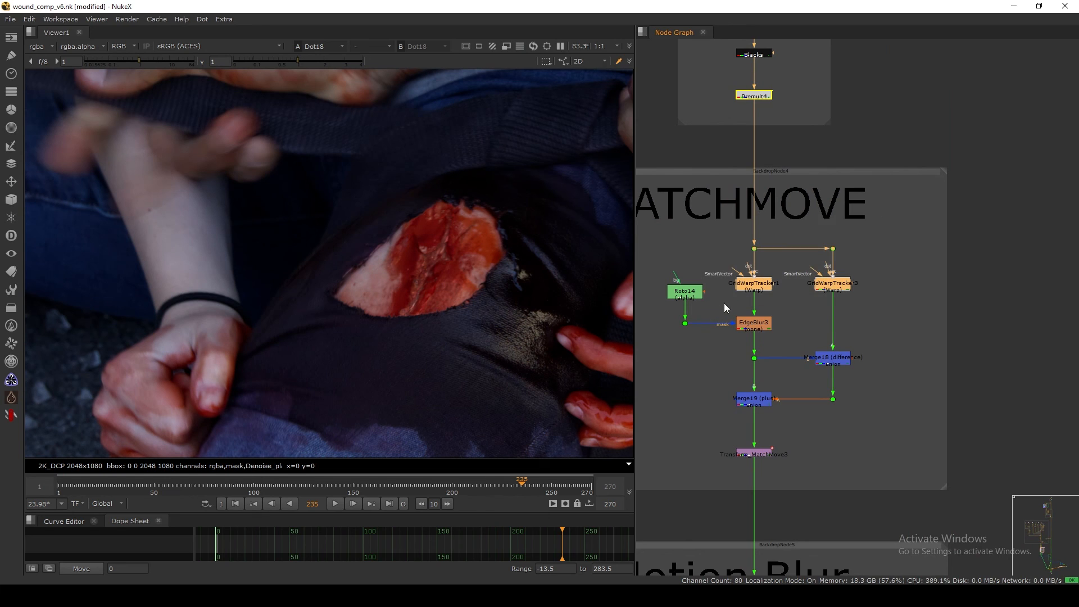
# View the plate at Dot75 on the main branch and fit the whole frame in the viewer.
pyautogui.scroll(-10, 731, 309)
pyautogui.press('2')
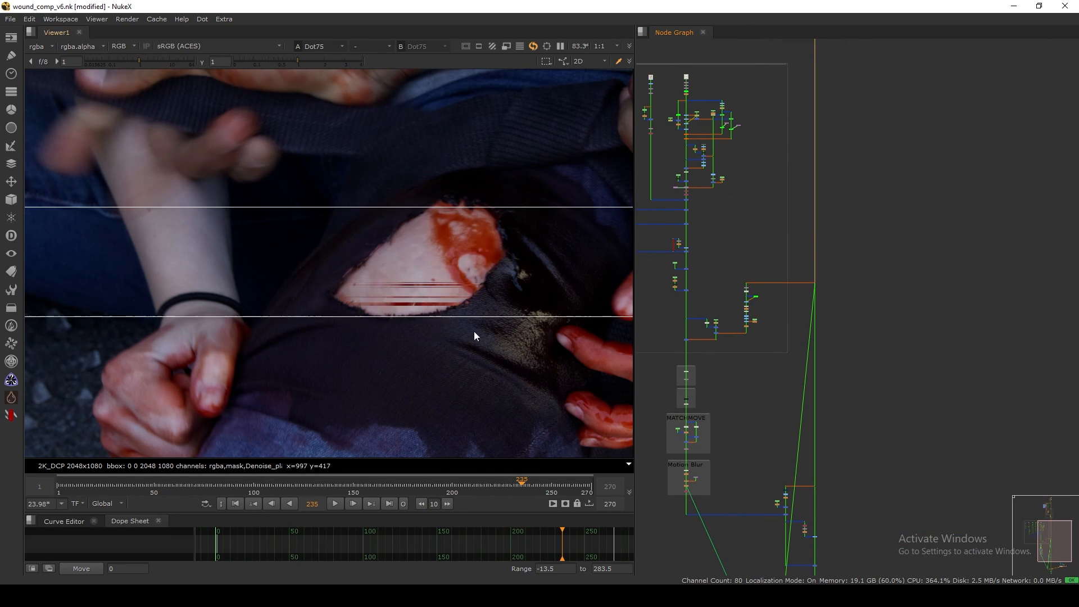
pyautogui.press('f')
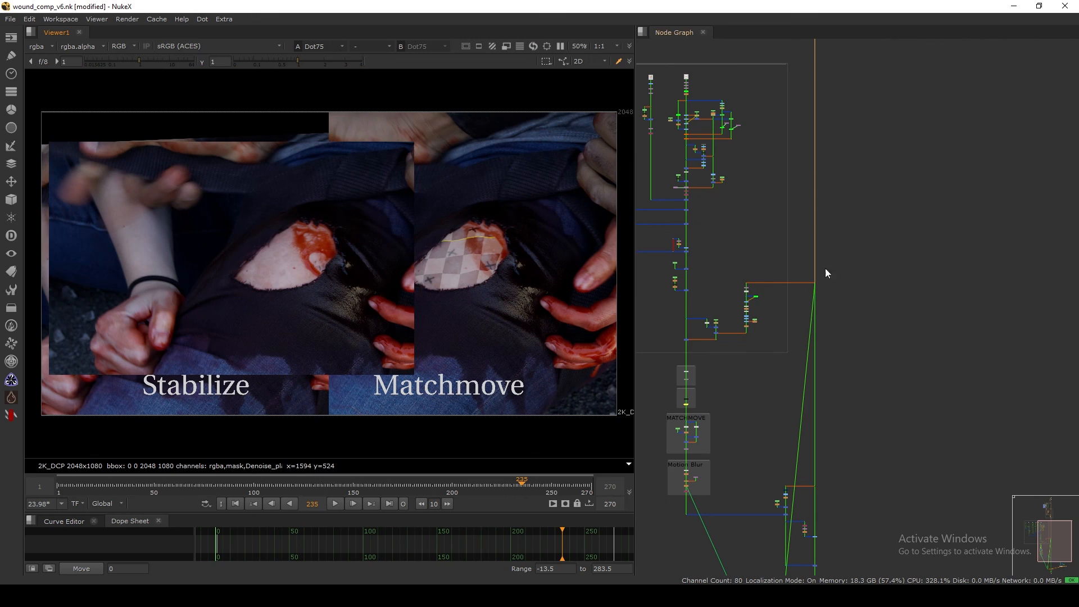
pyautogui.moveTo(851, 245); pyautogui.dragTo(790, 292)
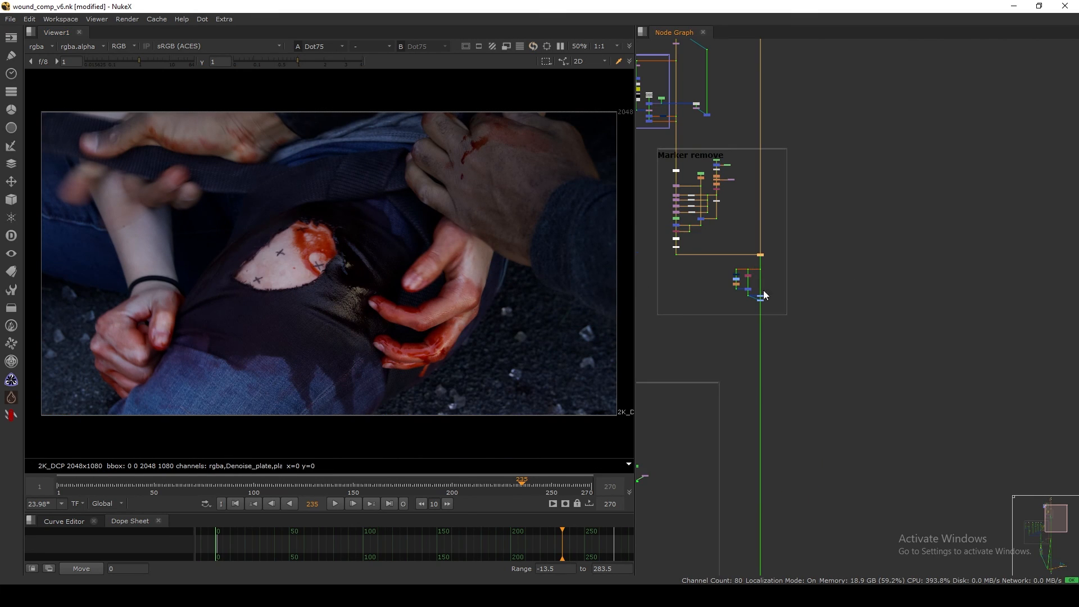
# Re-enable the marker removal in the Marker remove section and save the script.
pyautogui.press('d')
pyautogui.click(819, 384)
pyautogui.press('f')
pyautogui.moveTo(790, 382); pyautogui.dragTo(766, 376, button='middle')
pyautogui.moveTo(854, 526); pyautogui.dragTo(751, 338, button='middle')
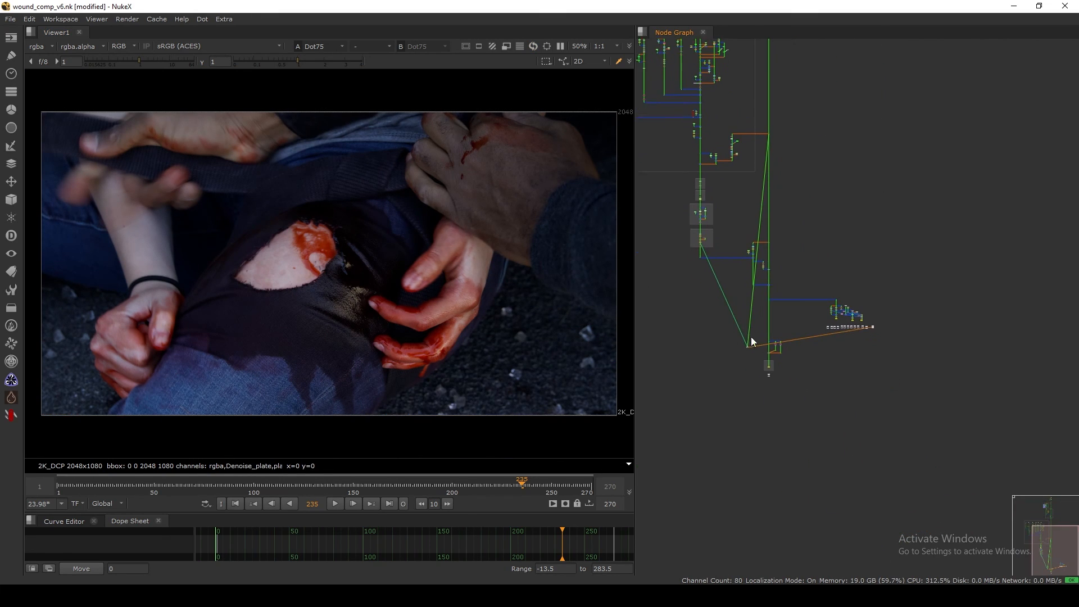
pyautogui.hotkey('ctrl', 's')
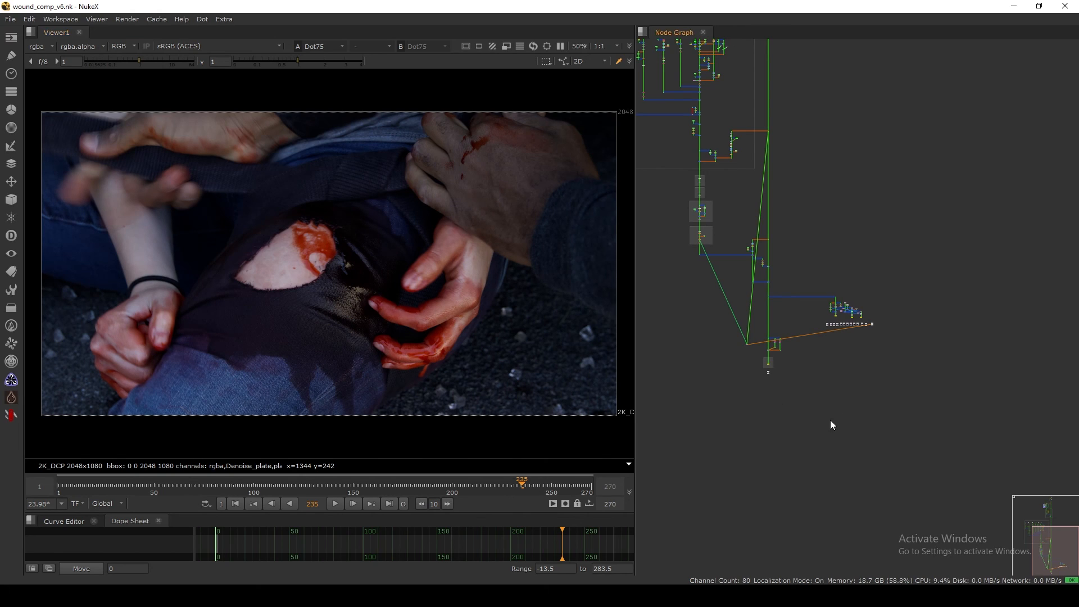
pyautogui.moveTo(700, 210); pyautogui.dragTo(826, 402, button='middle')
pyautogui.moveTo(809, 483); pyautogui.dragTo(722, 331, button='middle')
pyautogui.scroll(4, 800, 427)
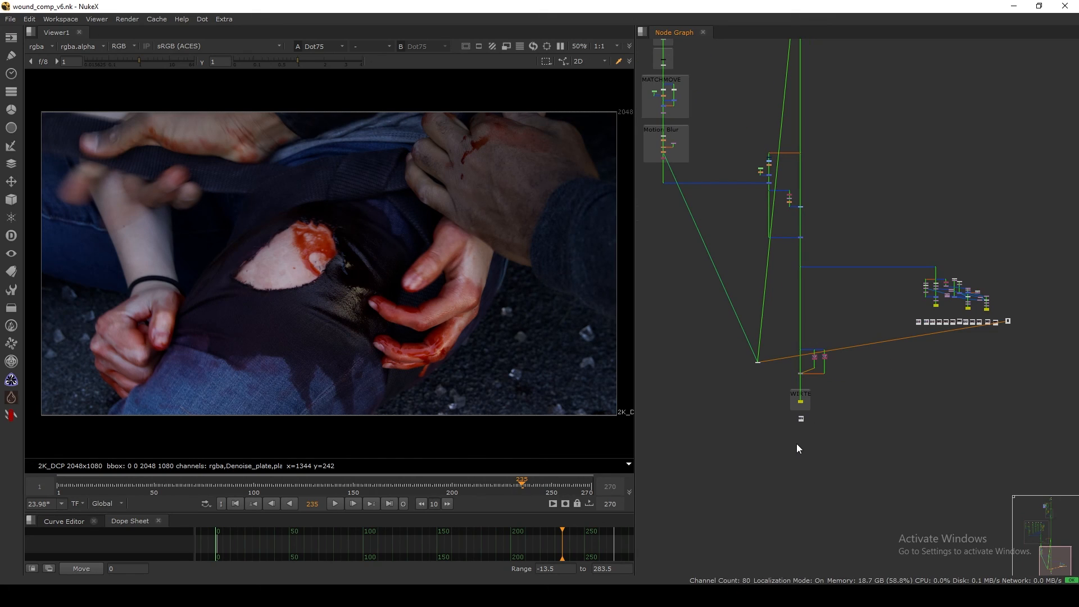
pyautogui.moveTo(850, 326); pyautogui.dragTo(788, 439)
pyautogui.press('f')
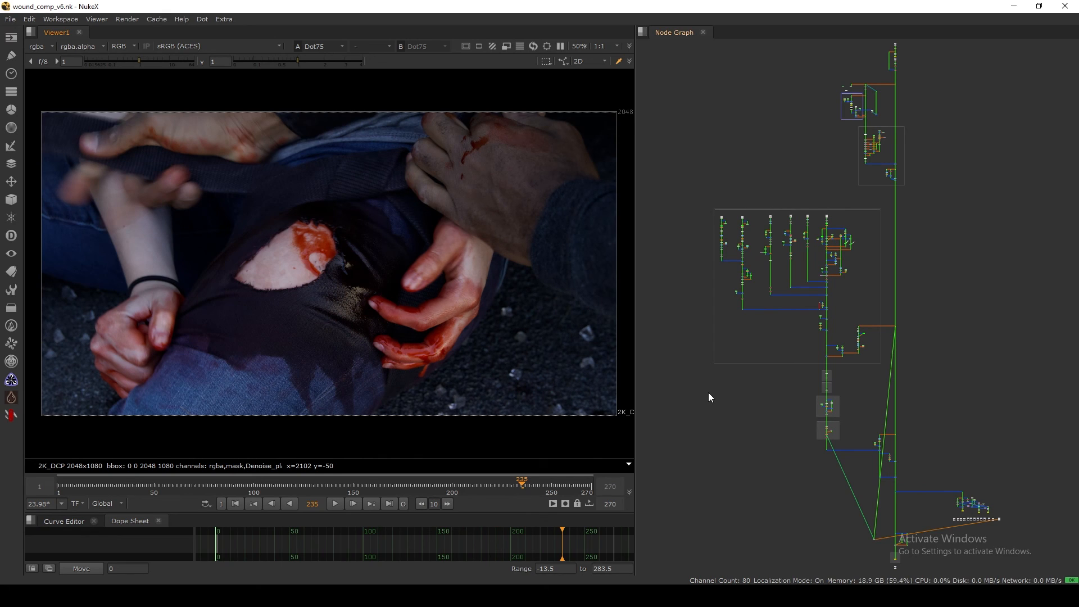
# View the original plate with its tracking markers at Dot13, near the start of the main branch.
pyautogui.moveTo(846, 266); pyautogui.dragTo(722, 494, button='middle')
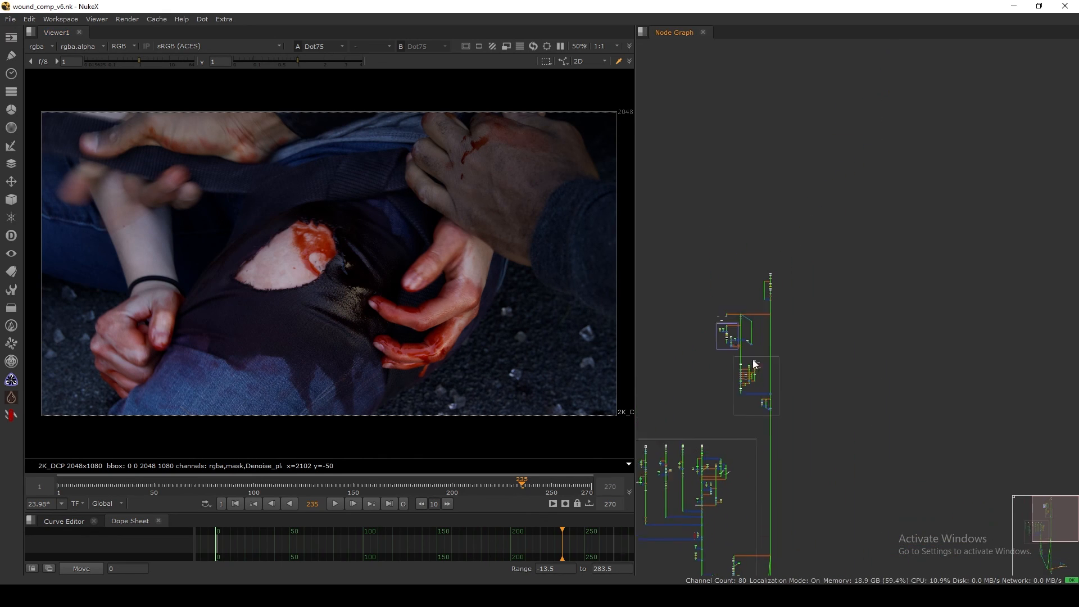
pyautogui.scroll(4, 755, 317)
pyautogui.scroll(4, 771, 291)
pyautogui.press('1')
pyautogui.press('f')
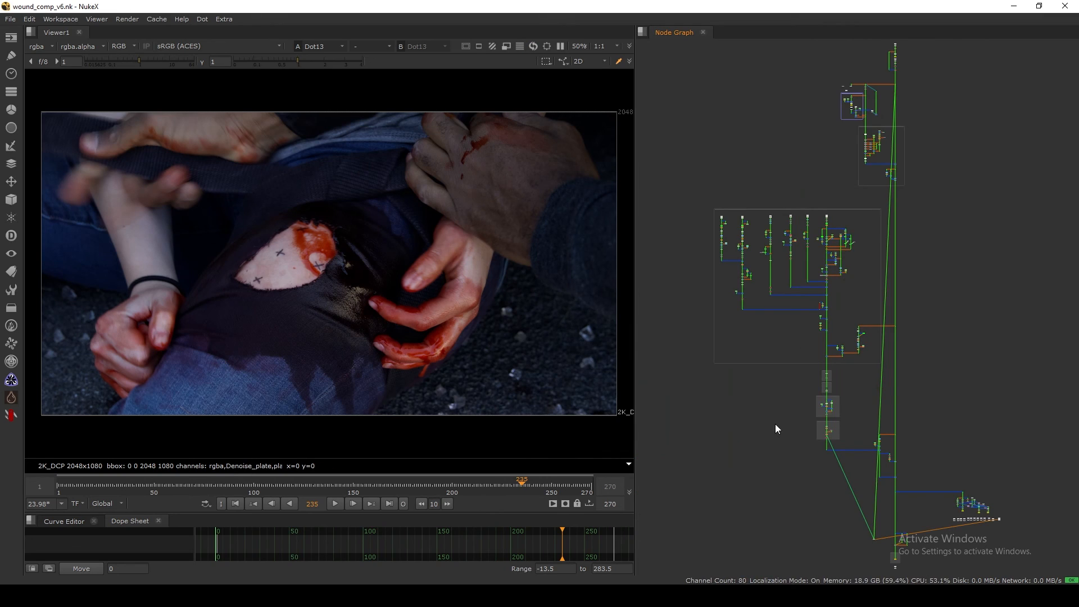
pyautogui.moveTo(810, 529); pyautogui.dragTo(770, 409, button='middle')
pyautogui.scroll(8, 781, 374)
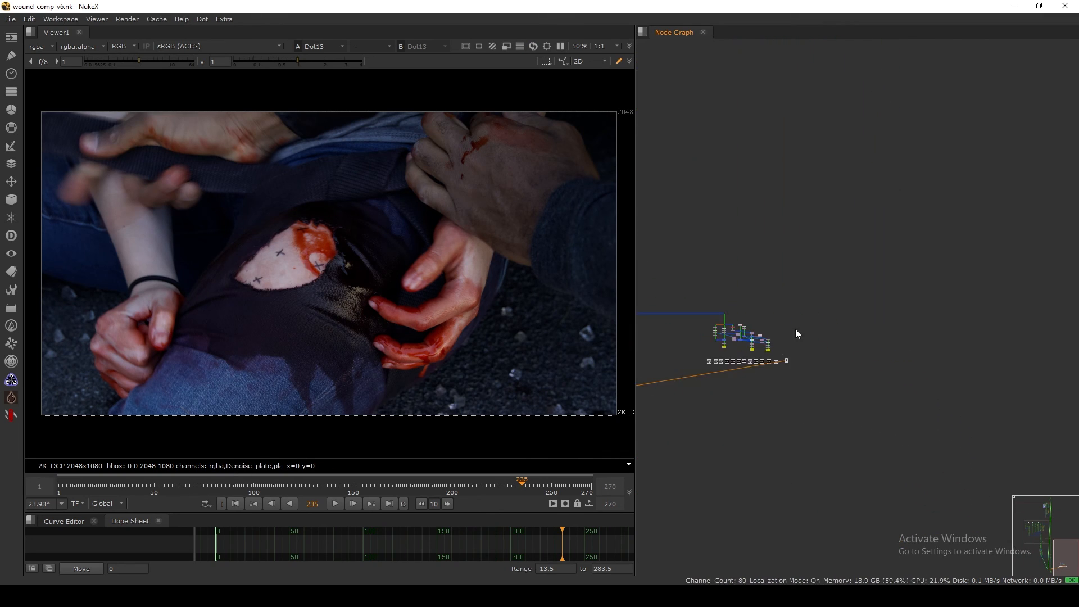
pyautogui.moveTo(793, 355); pyautogui.dragTo(844, 359, button='middle')
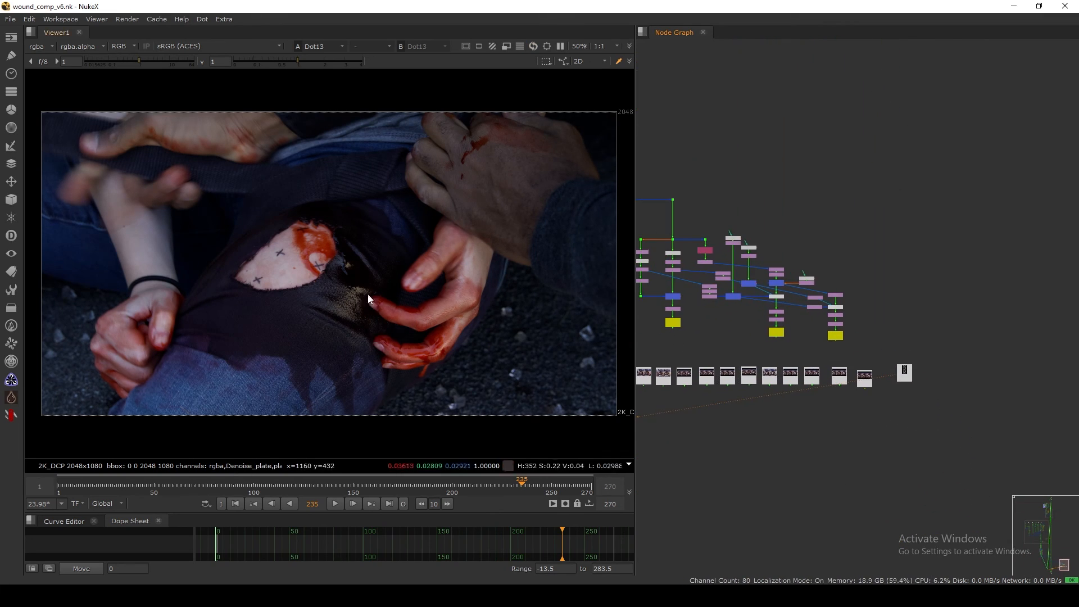
pyautogui.press('f')
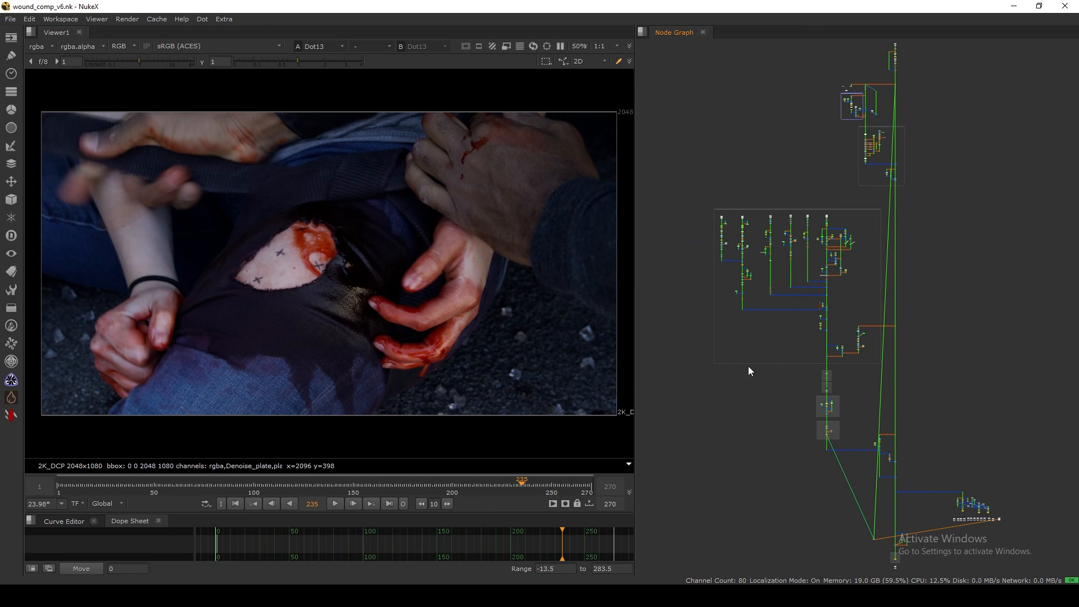